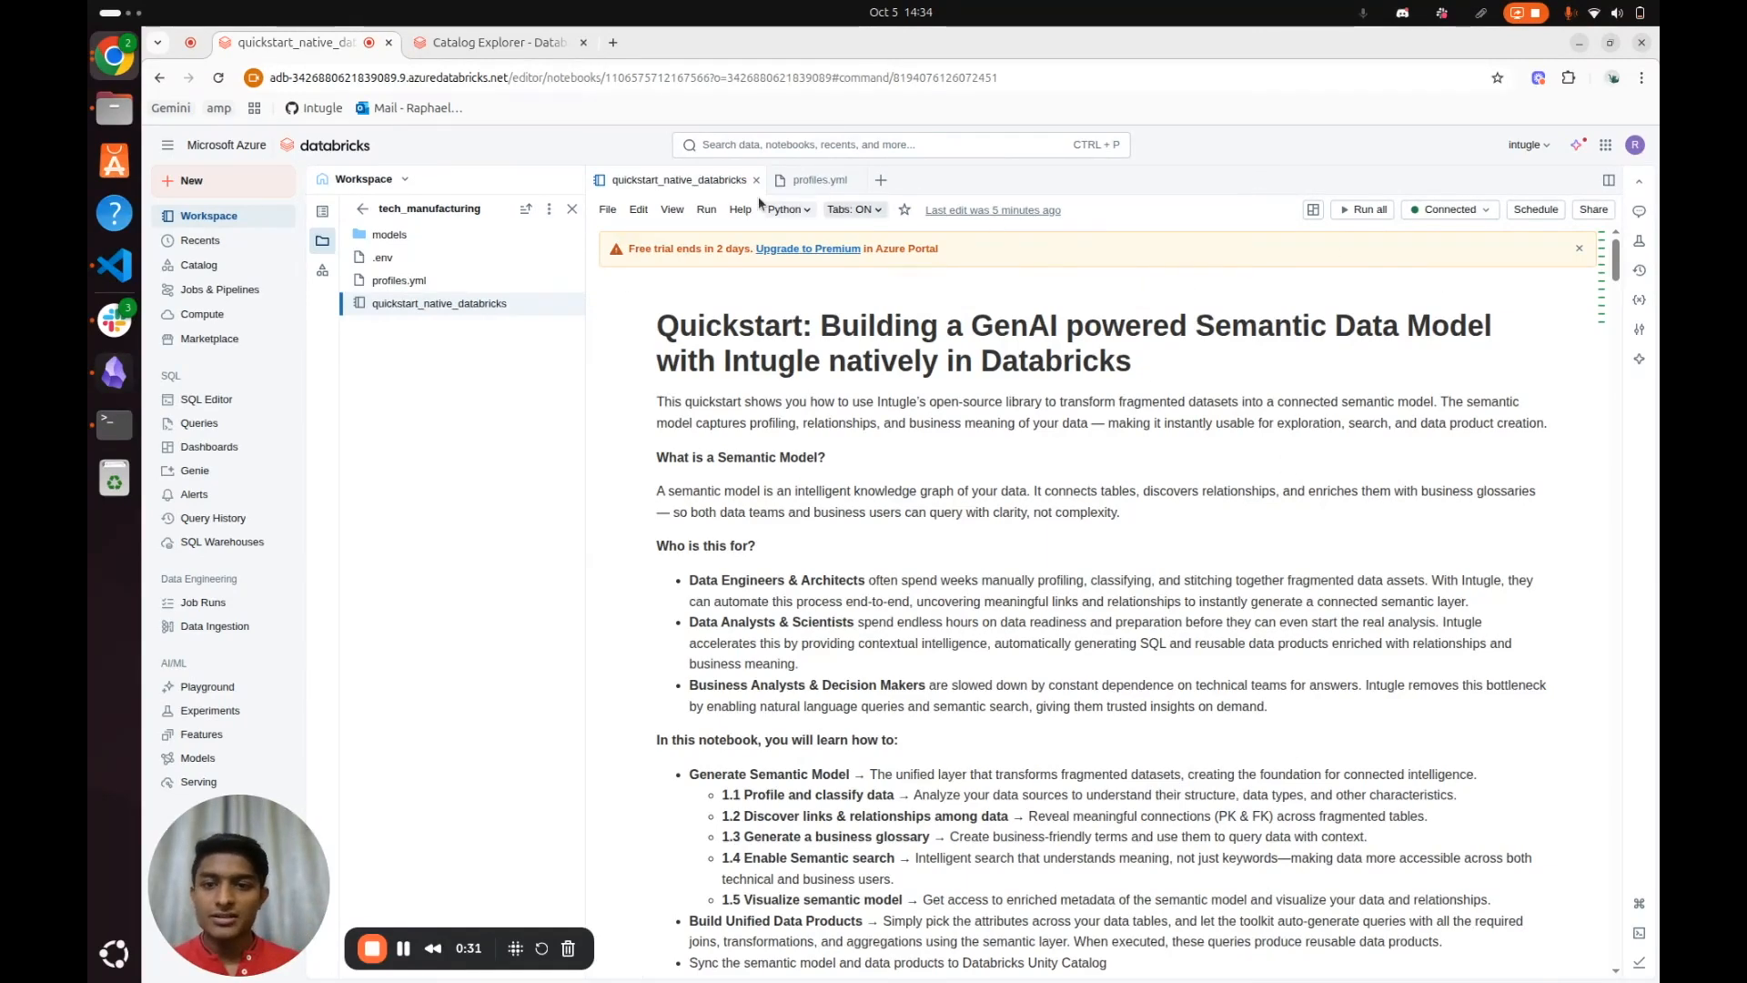
Open the tech_manufacturing schema in the intugle catalog and look through its tables
{"action": "scroll", "coordinate": [1182, 337], "scroll_direction": "down", "scroll_amount": 2}
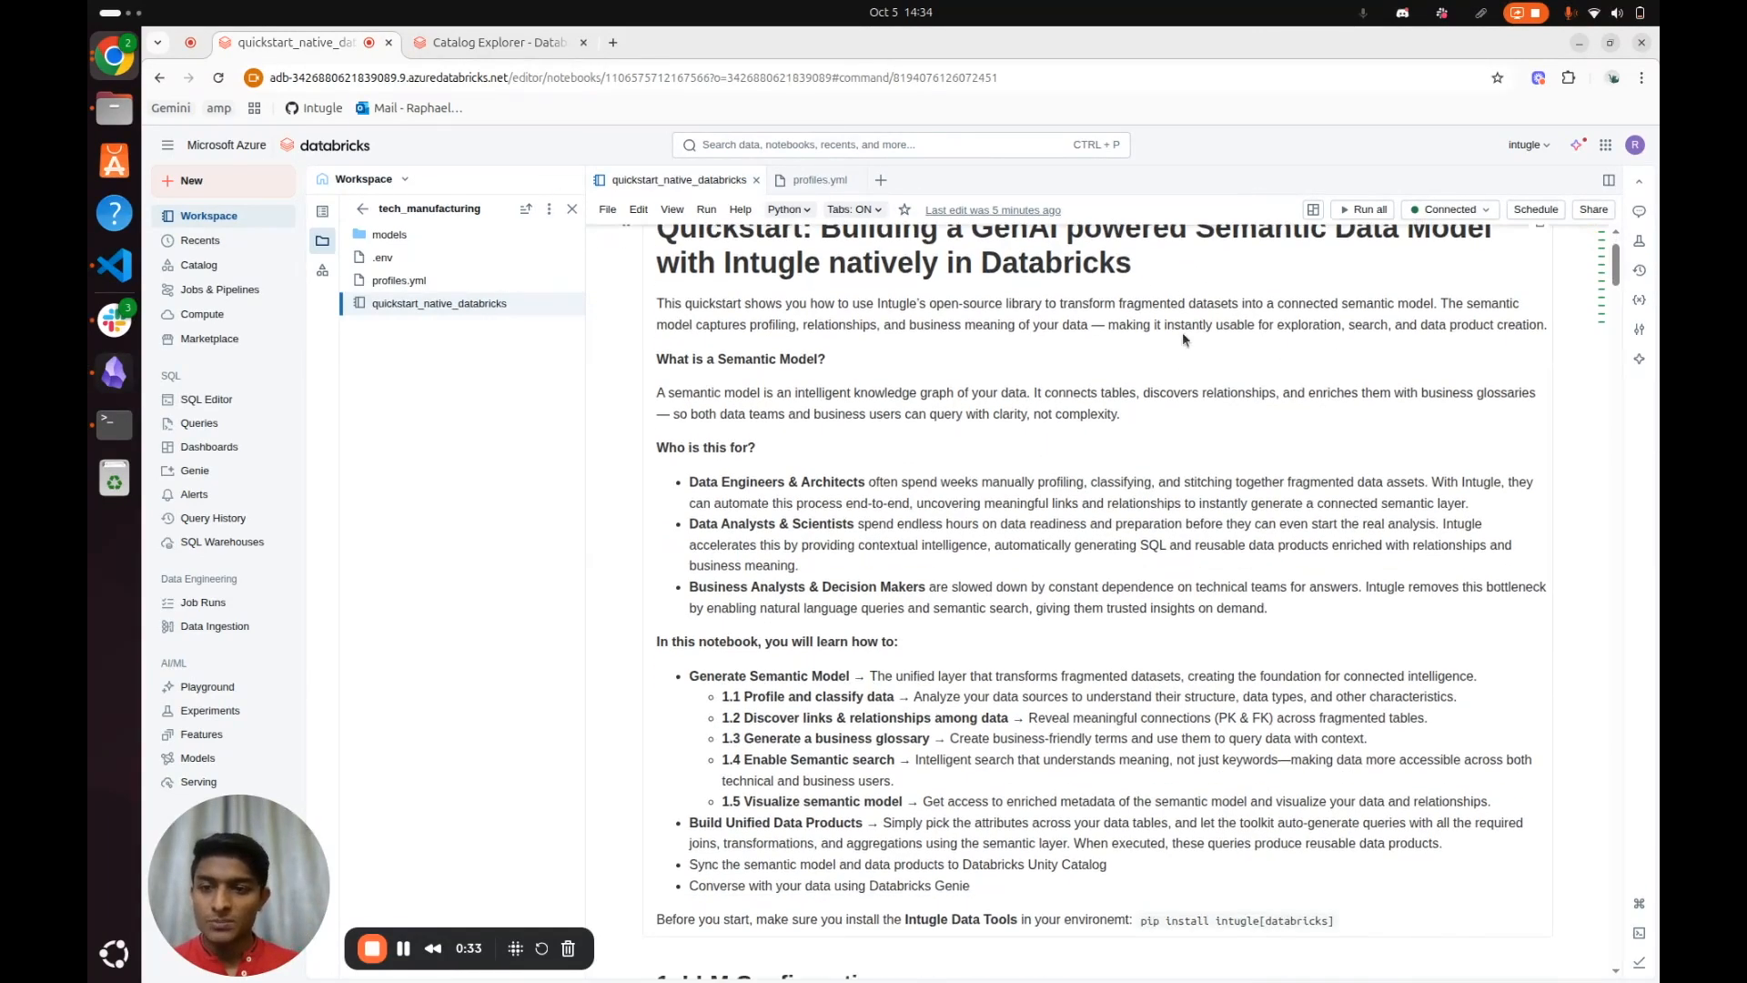
{"action": "scroll", "coordinate": [1181, 331], "scroll_direction": "up", "scroll_amount": 2}
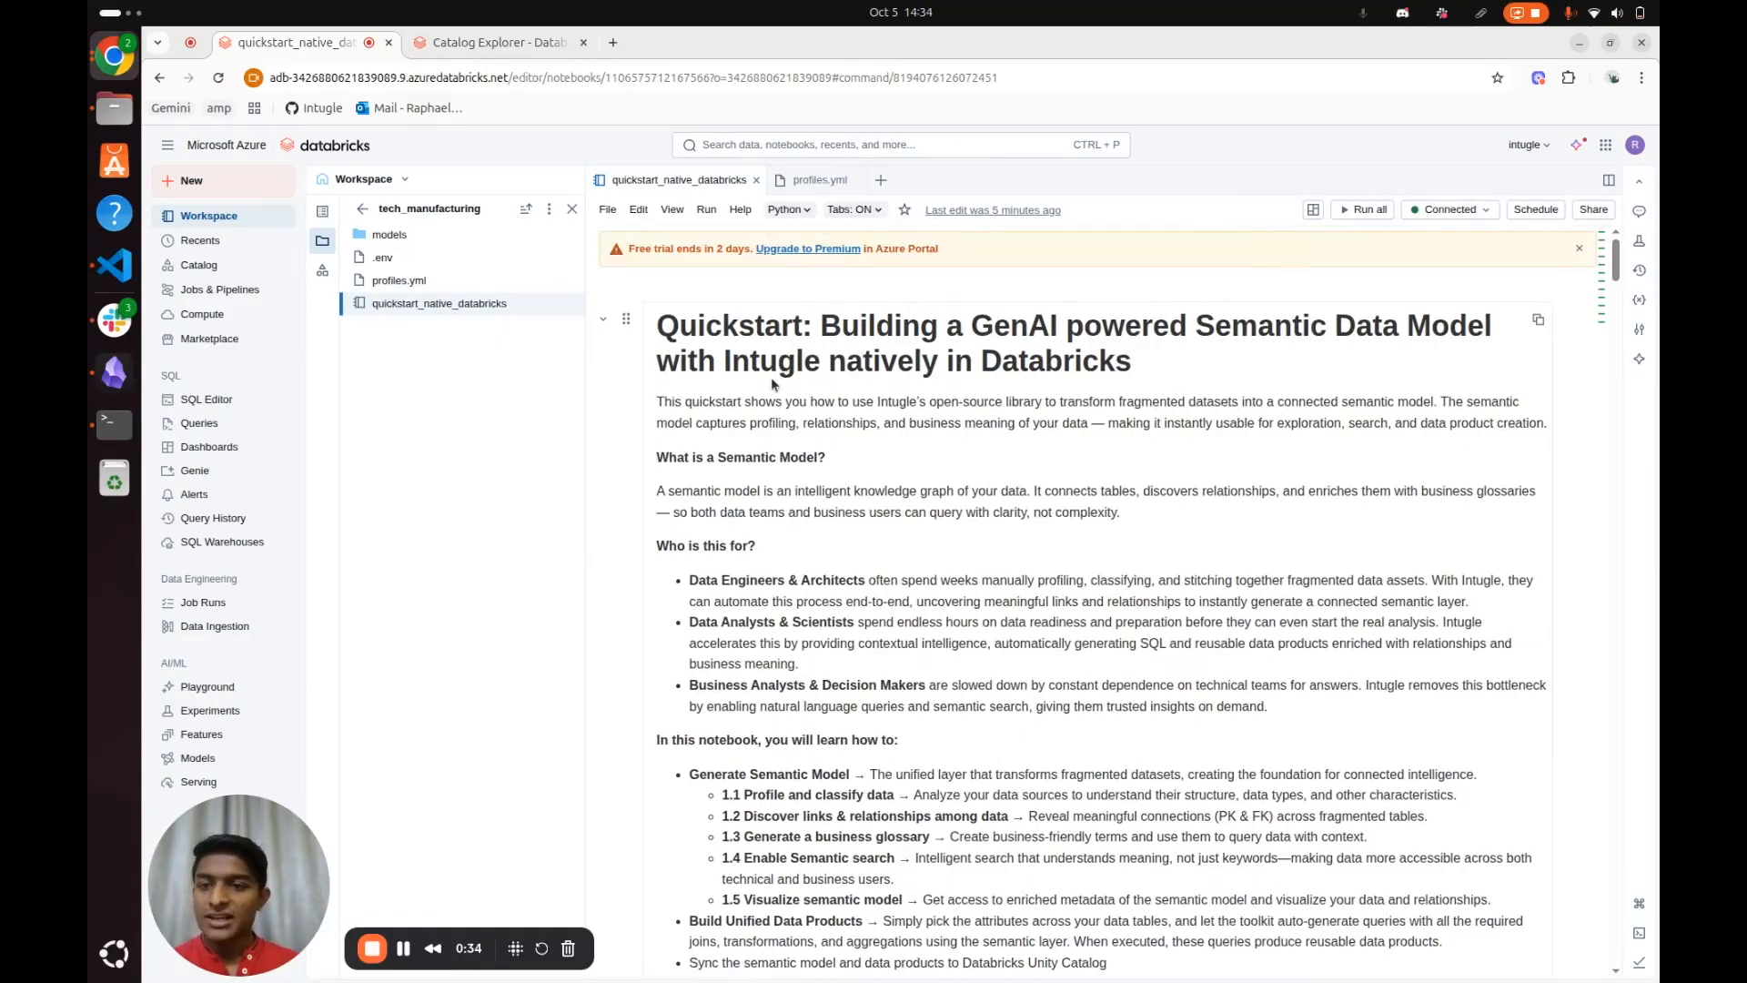
{"action": "left_click", "coordinate": [488, 45]}
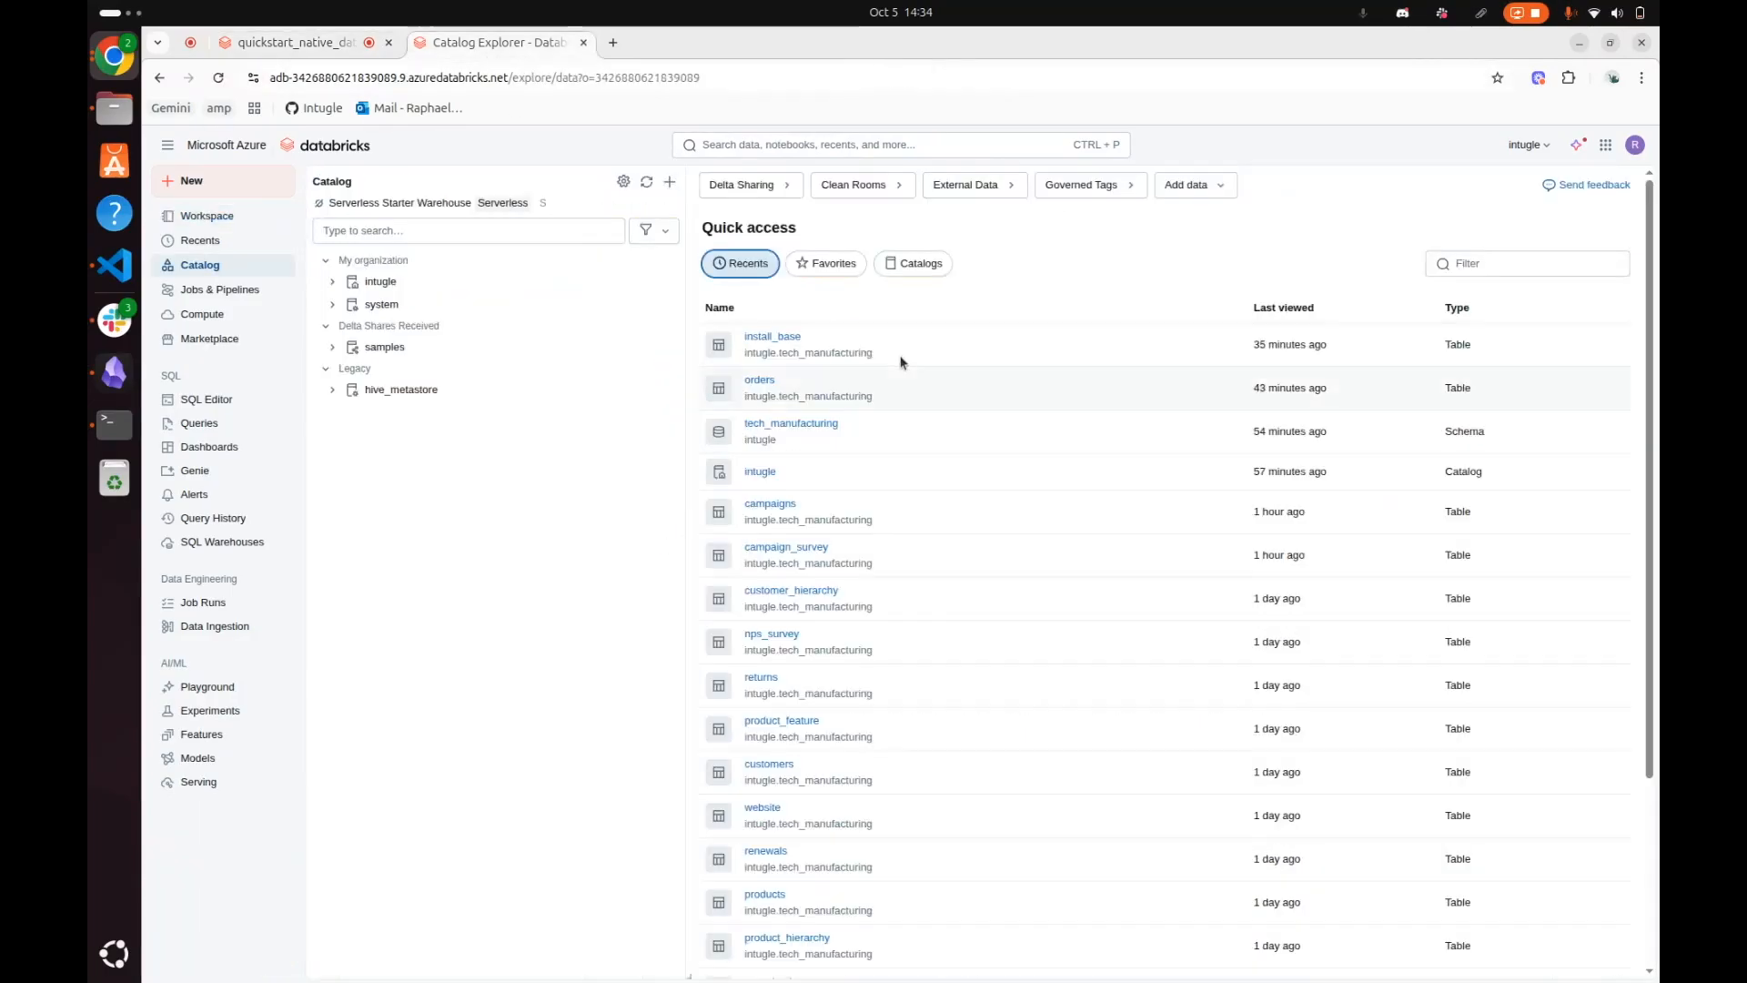
{"action": "left_click", "coordinate": [380, 282]}
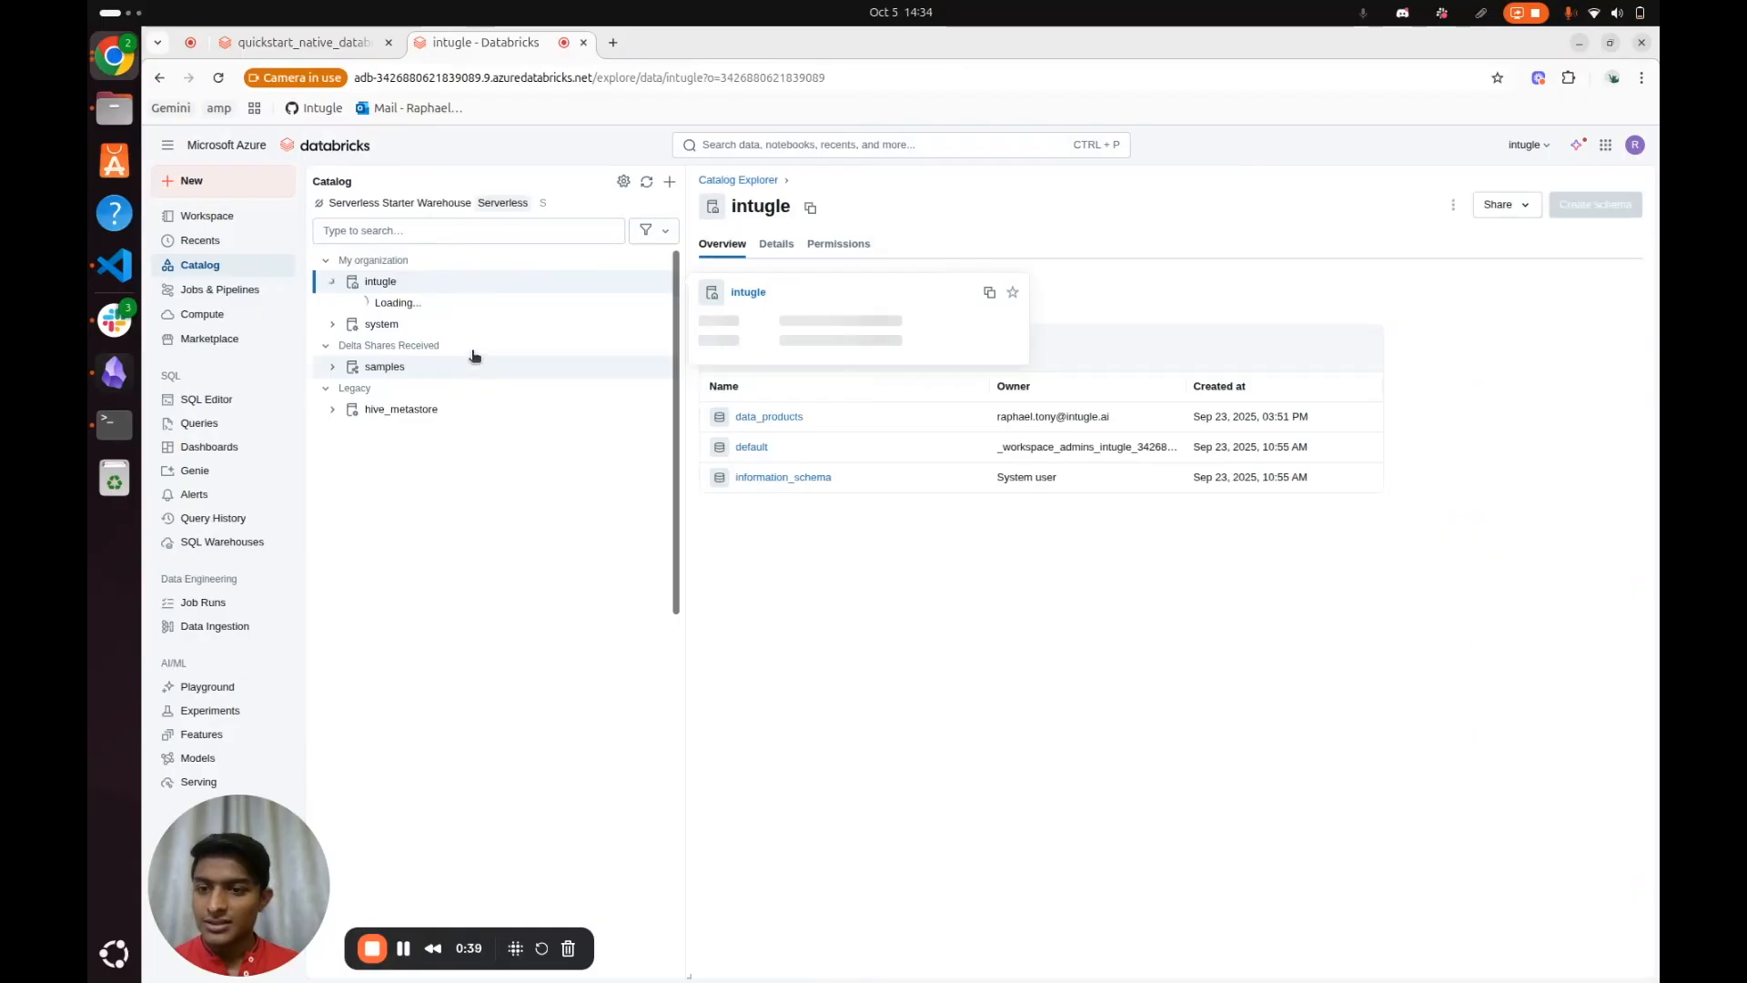
{"action": "left_click", "coordinate": [433, 375]}
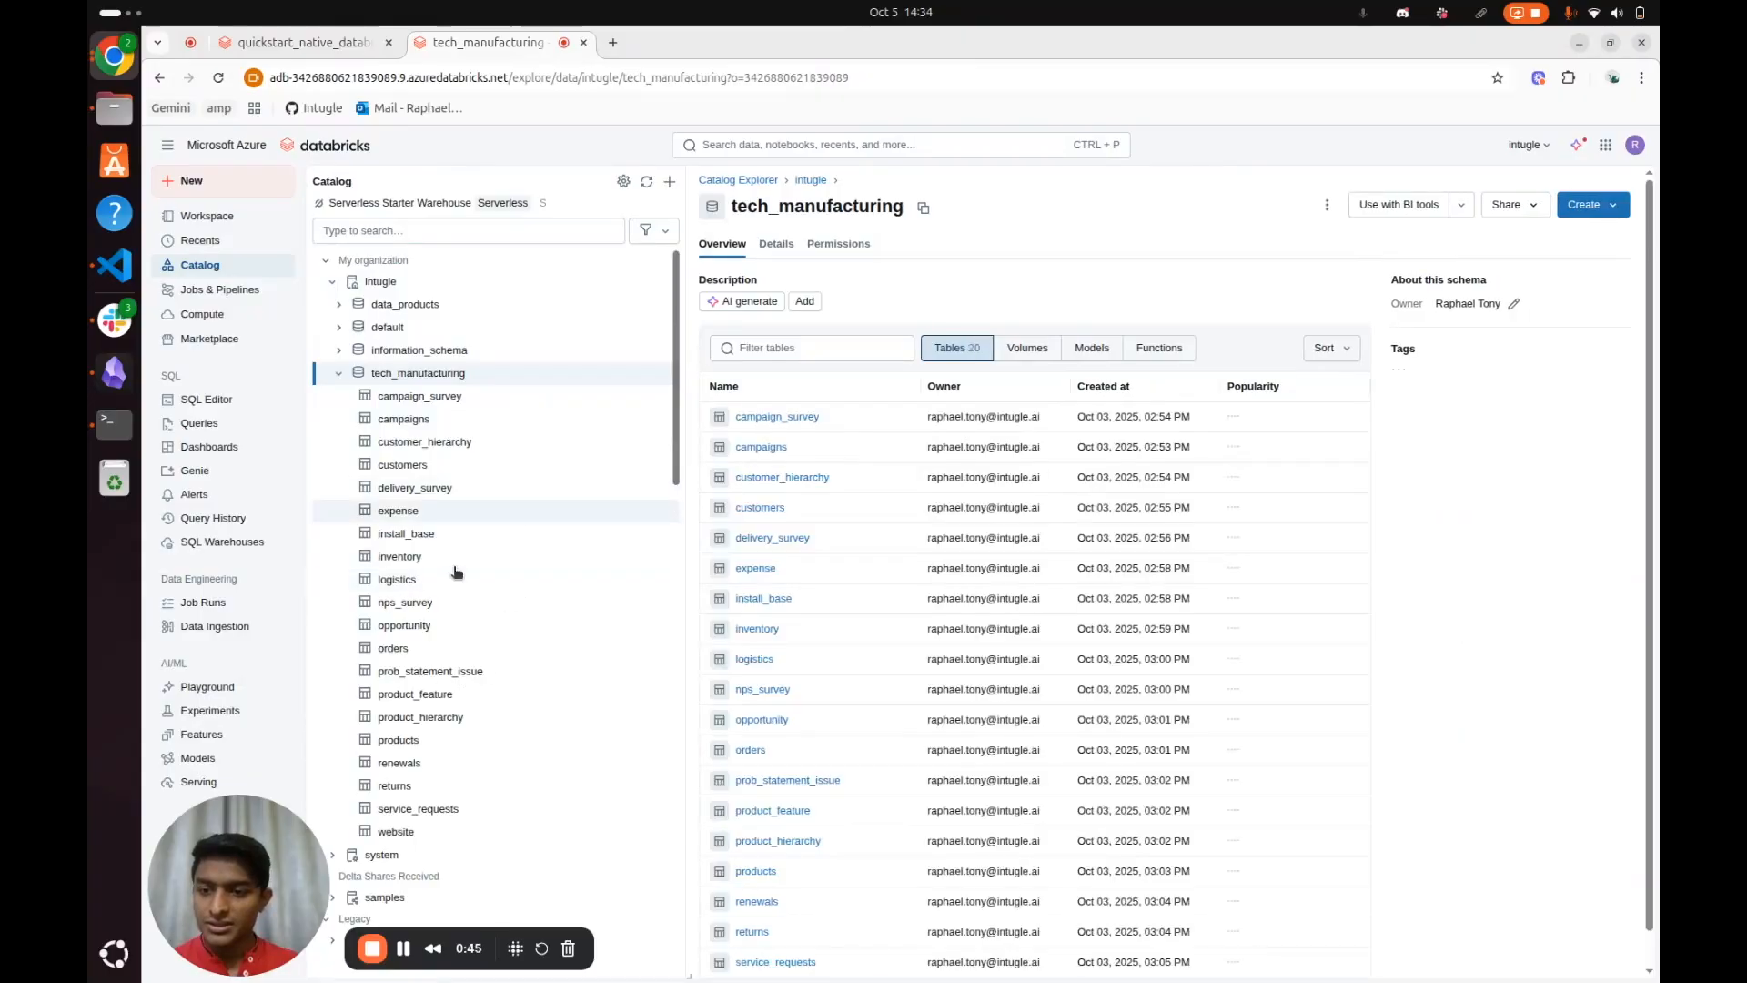
{"action": "scroll", "coordinate": [1019, 559], "scroll_direction": "down", "scroll_amount": 1}
{"action": "scroll", "coordinate": [988, 619], "scroll_direction": "up", "scroll_amount": 1}
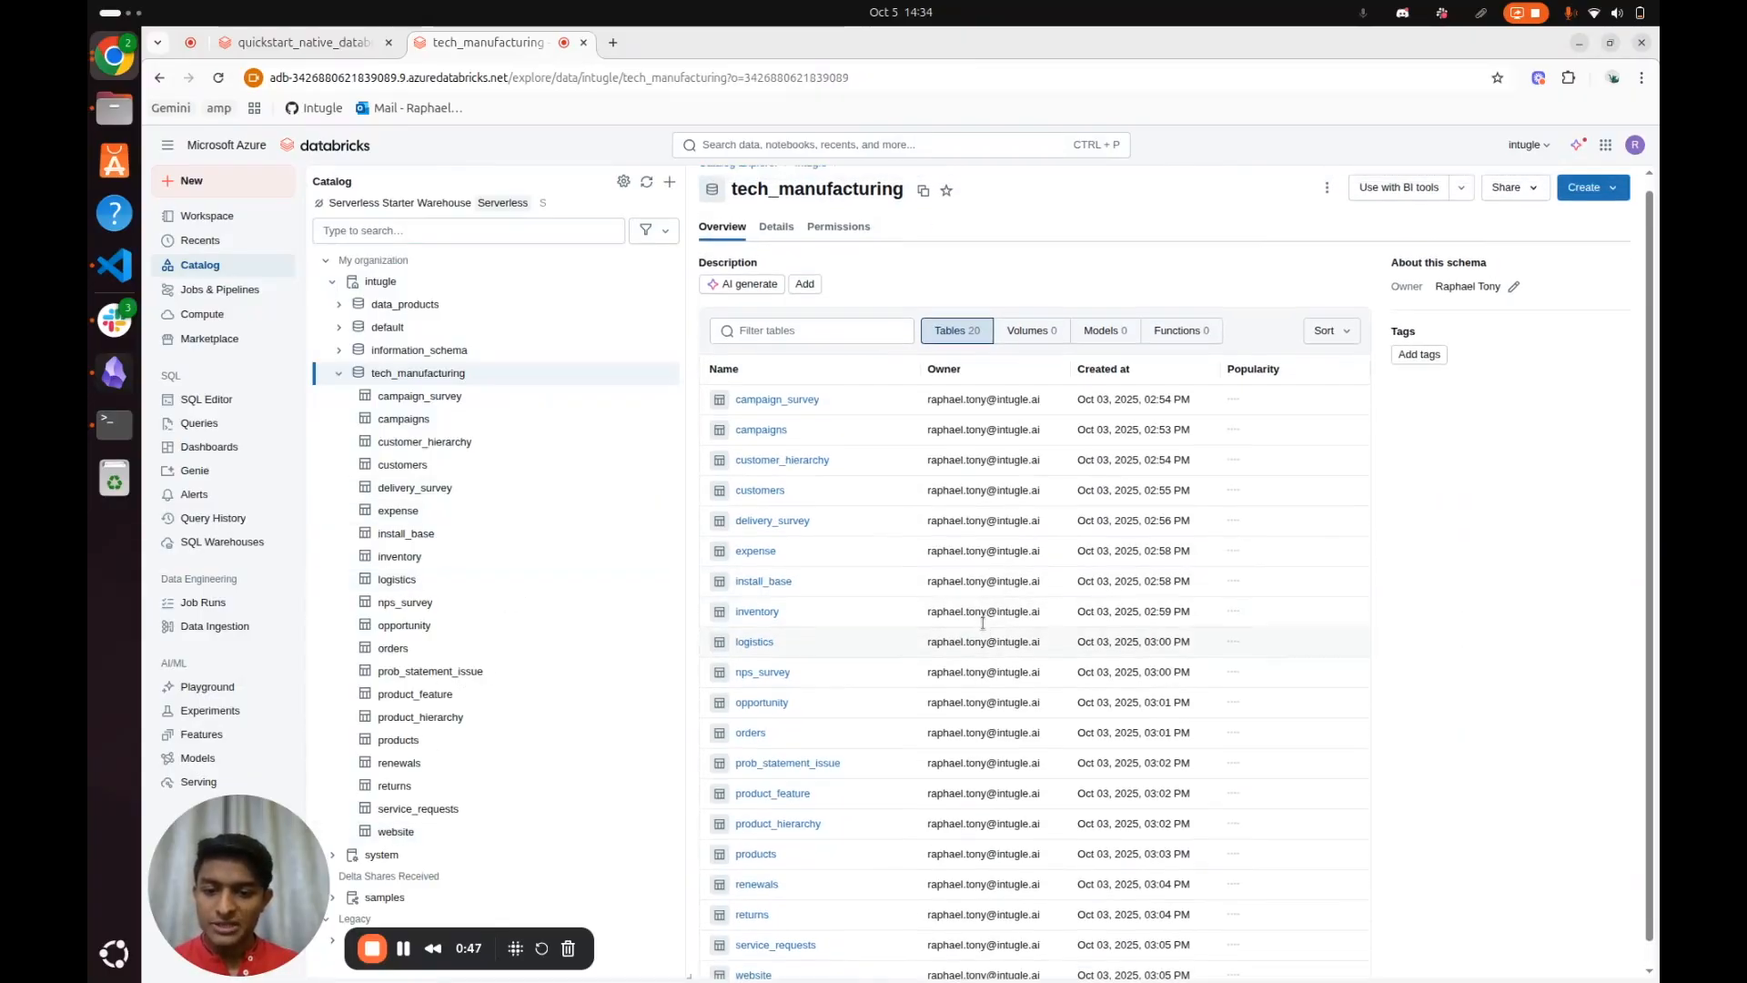
Return to the quickstart notebook and open profiles.yml to check the catalog and schema it defines
{"action": "left_click", "coordinate": [308, 42]}
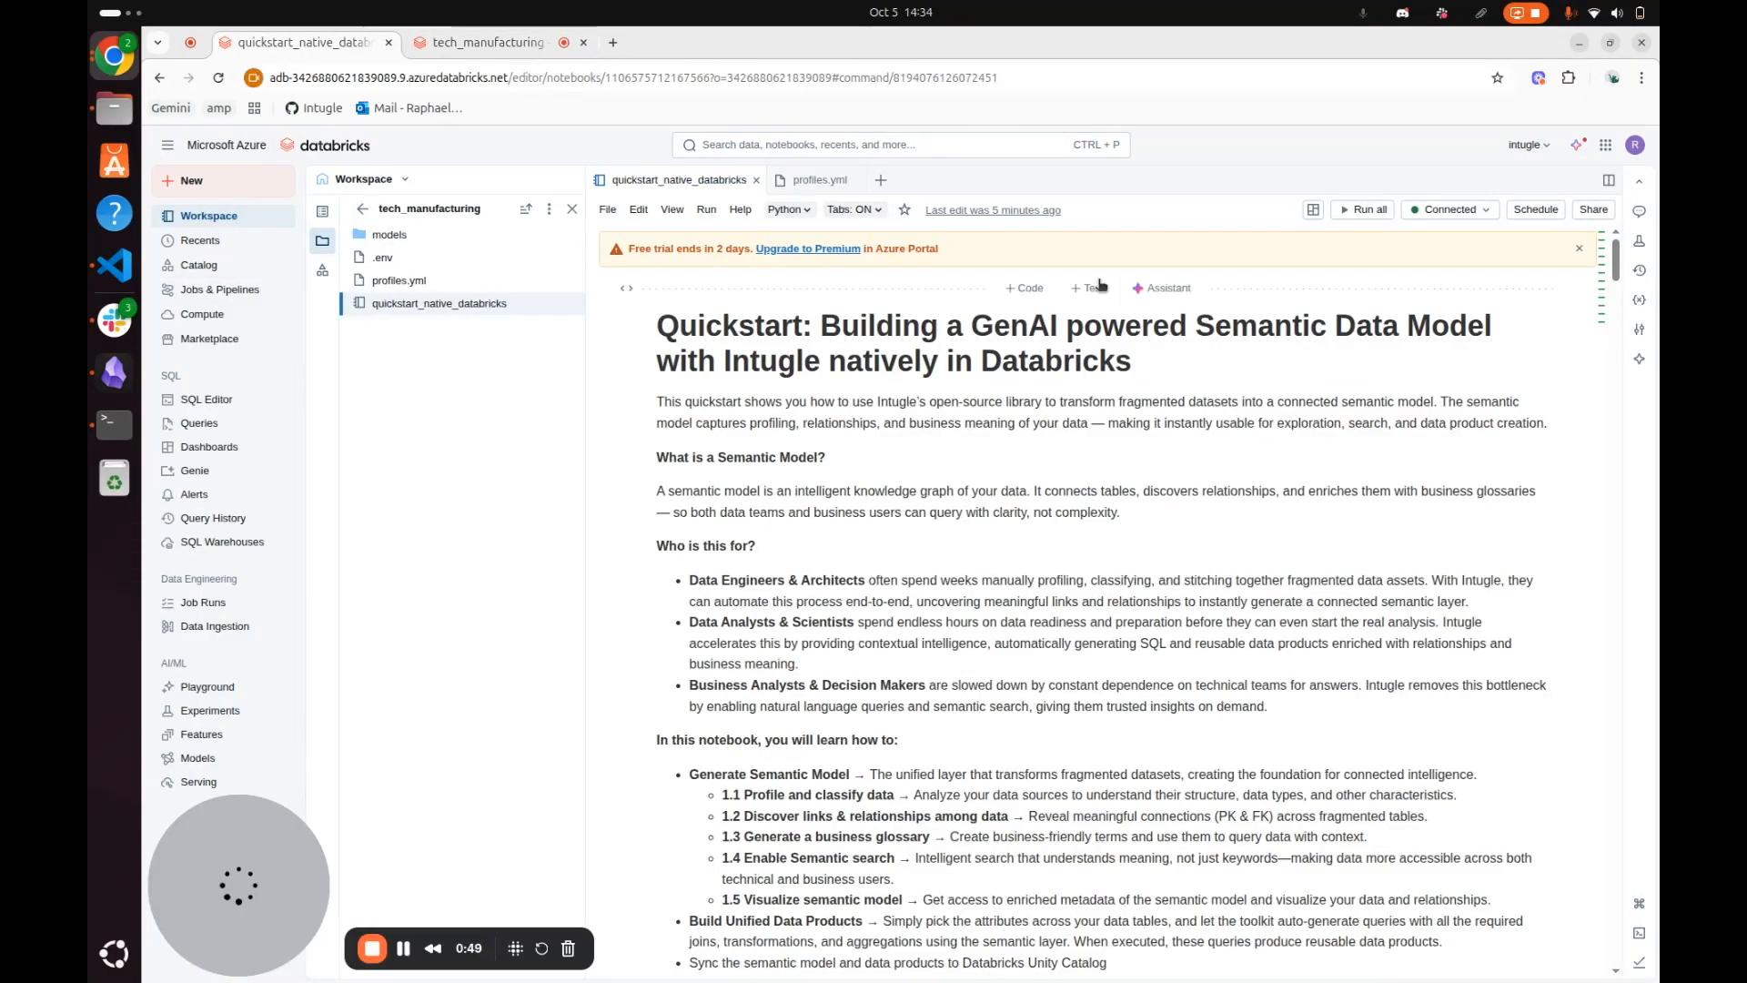
{"action": "scroll", "coordinate": [919, 398], "scroll_direction": "down", "scroll_amount": 3}
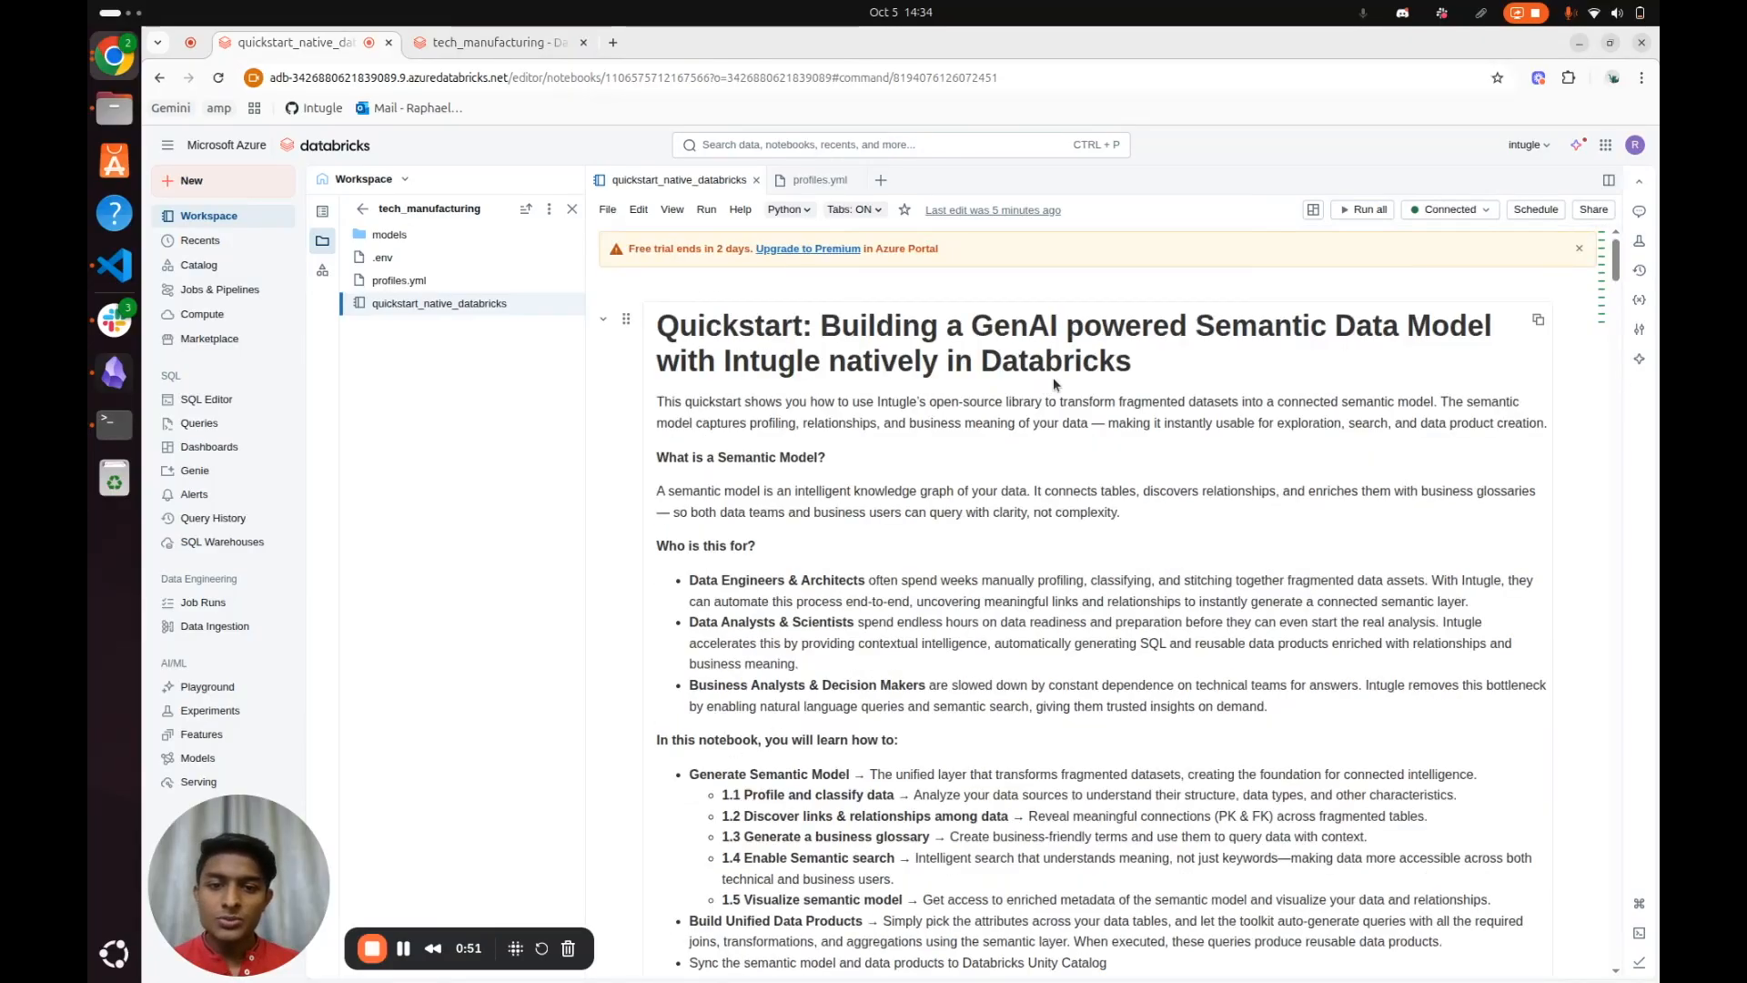
{"action": "left_click", "coordinate": [431, 283]}
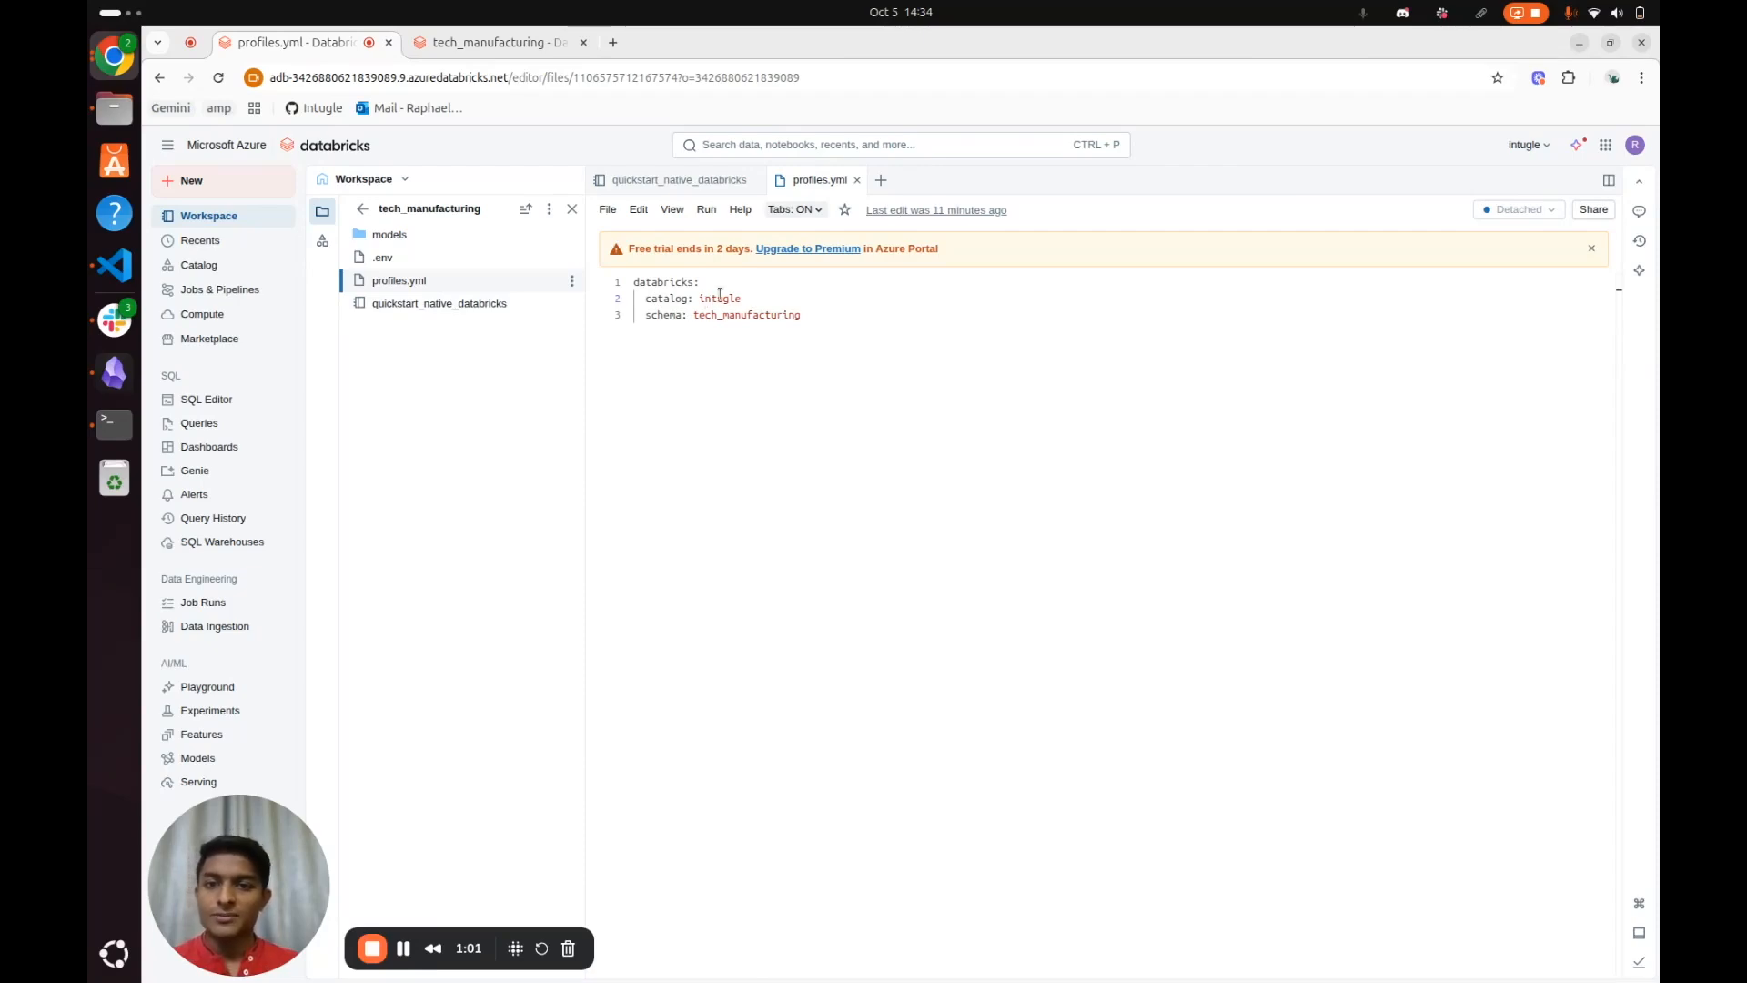
In the quickstart_native_databricks notebook's environment settings, choose environment version 3 with Python 3.12 and Scala 2.12
{"action": "left_click", "coordinate": [667, 183]}
{"action": "scroll", "coordinate": [1059, 411], "scroll_direction": "down", "scroll_amount": 5}
{"action": "left_click", "coordinate": [1641, 330]}
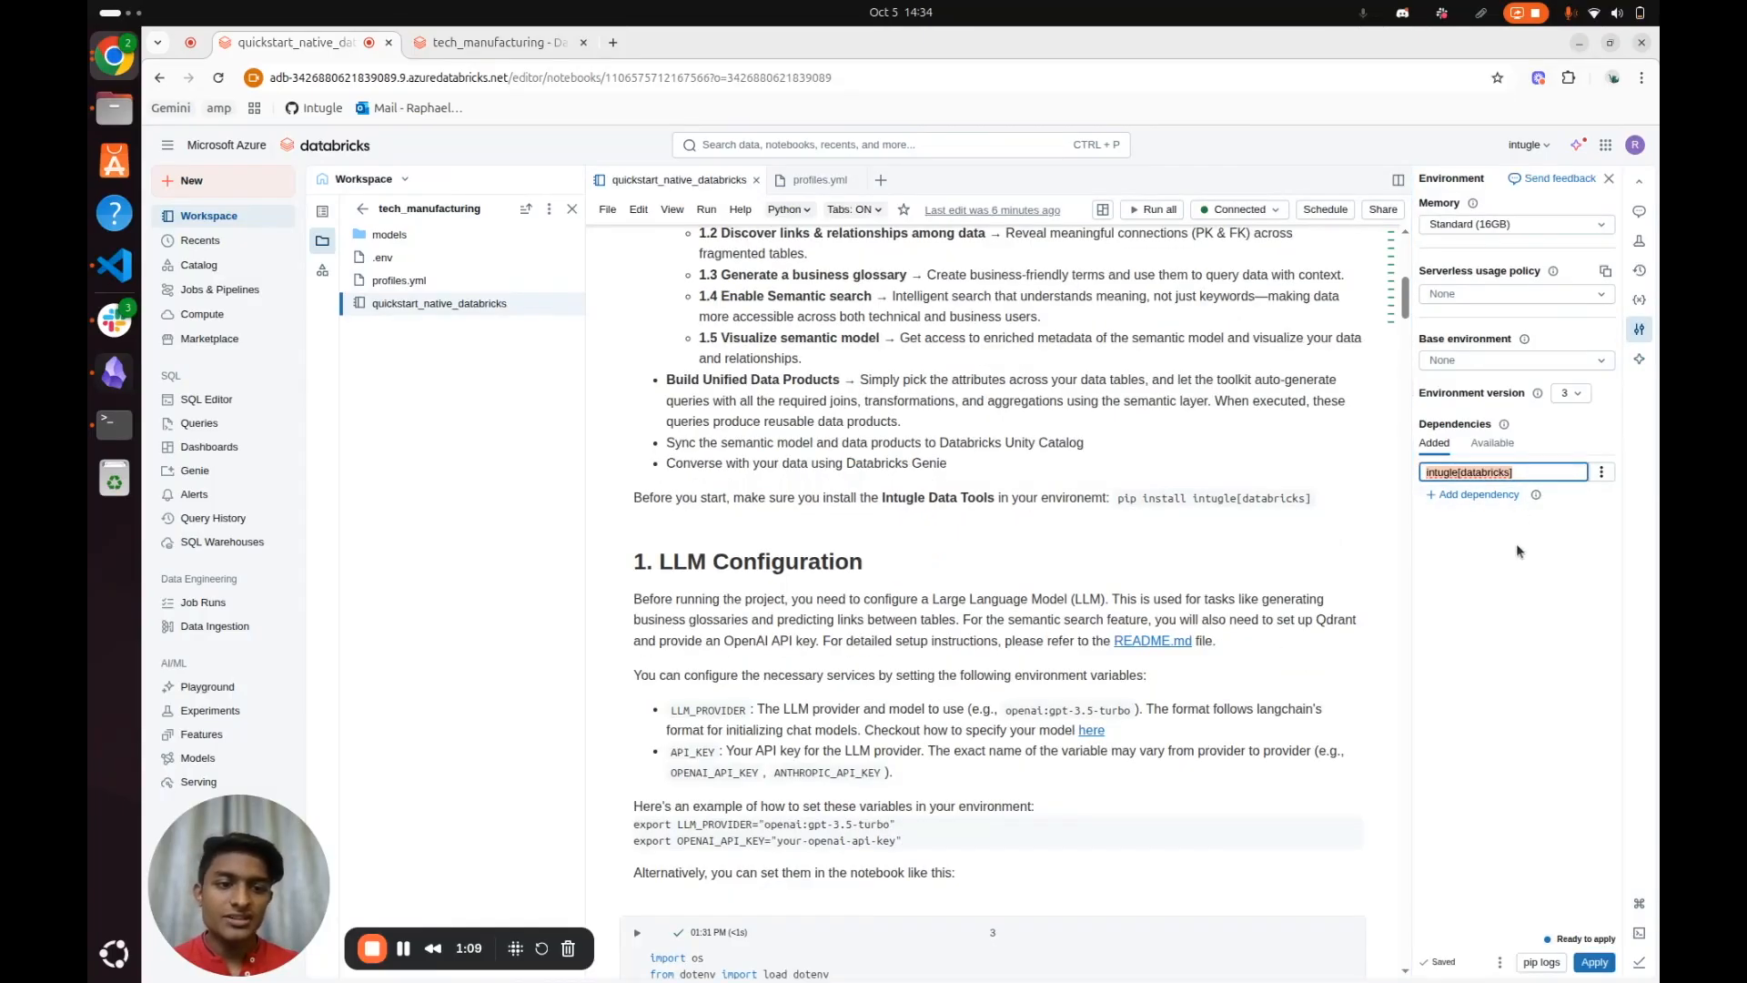
{"action": "left_click", "coordinate": [1579, 397]}
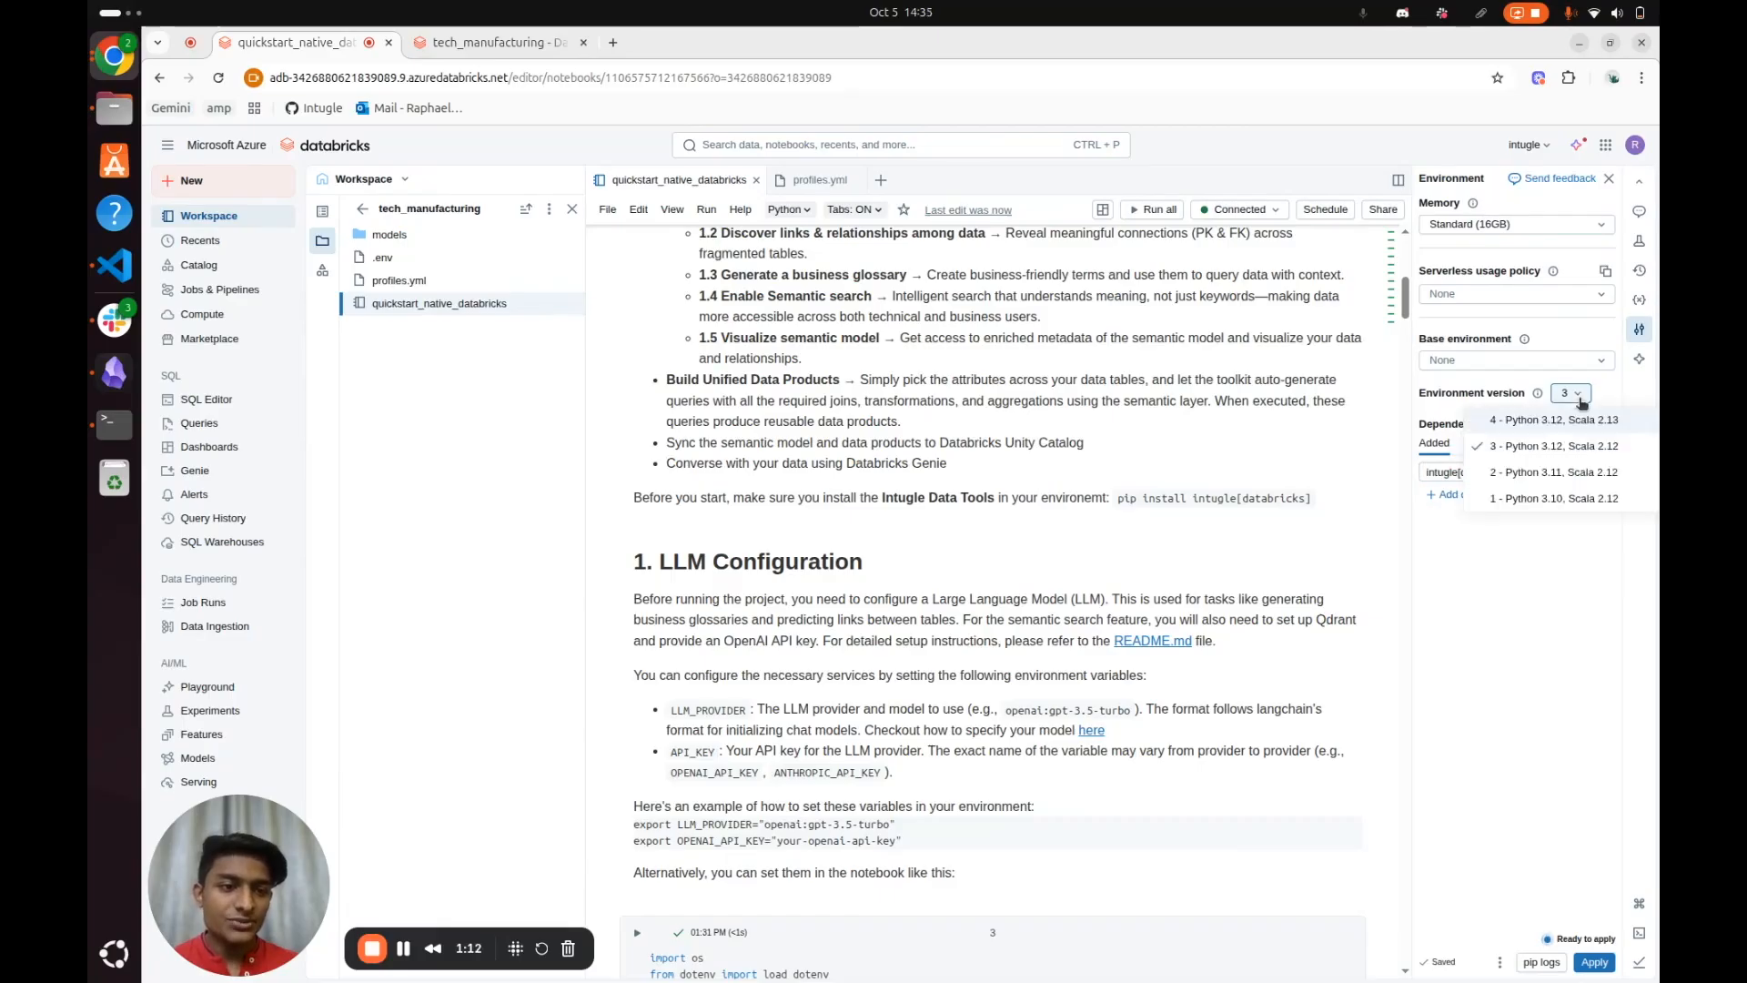
{"action": "left_click", "coordinate": [1584, 455]}
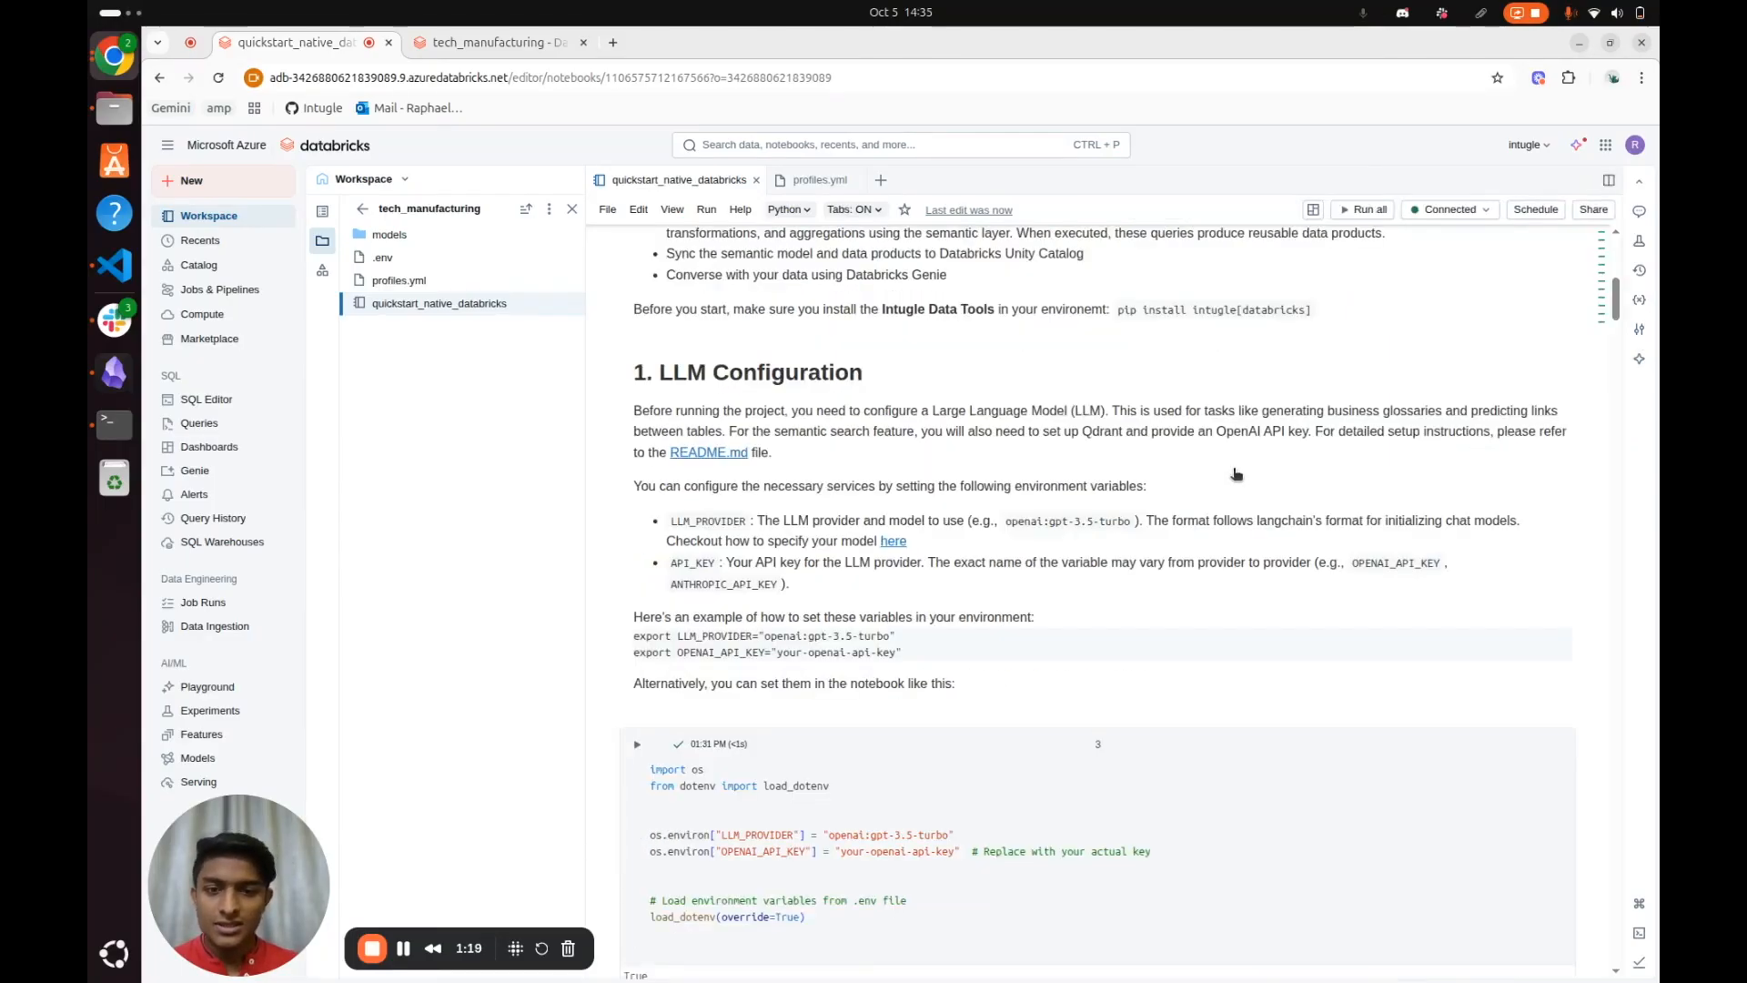
Examine the LLM configuration cell, highlighting the provider and API key variables and the load_dotenv lines
{"action": "scroll", "coordinate": [1001, 592], "scroll_direction": "down", "scroll_amount": 1}
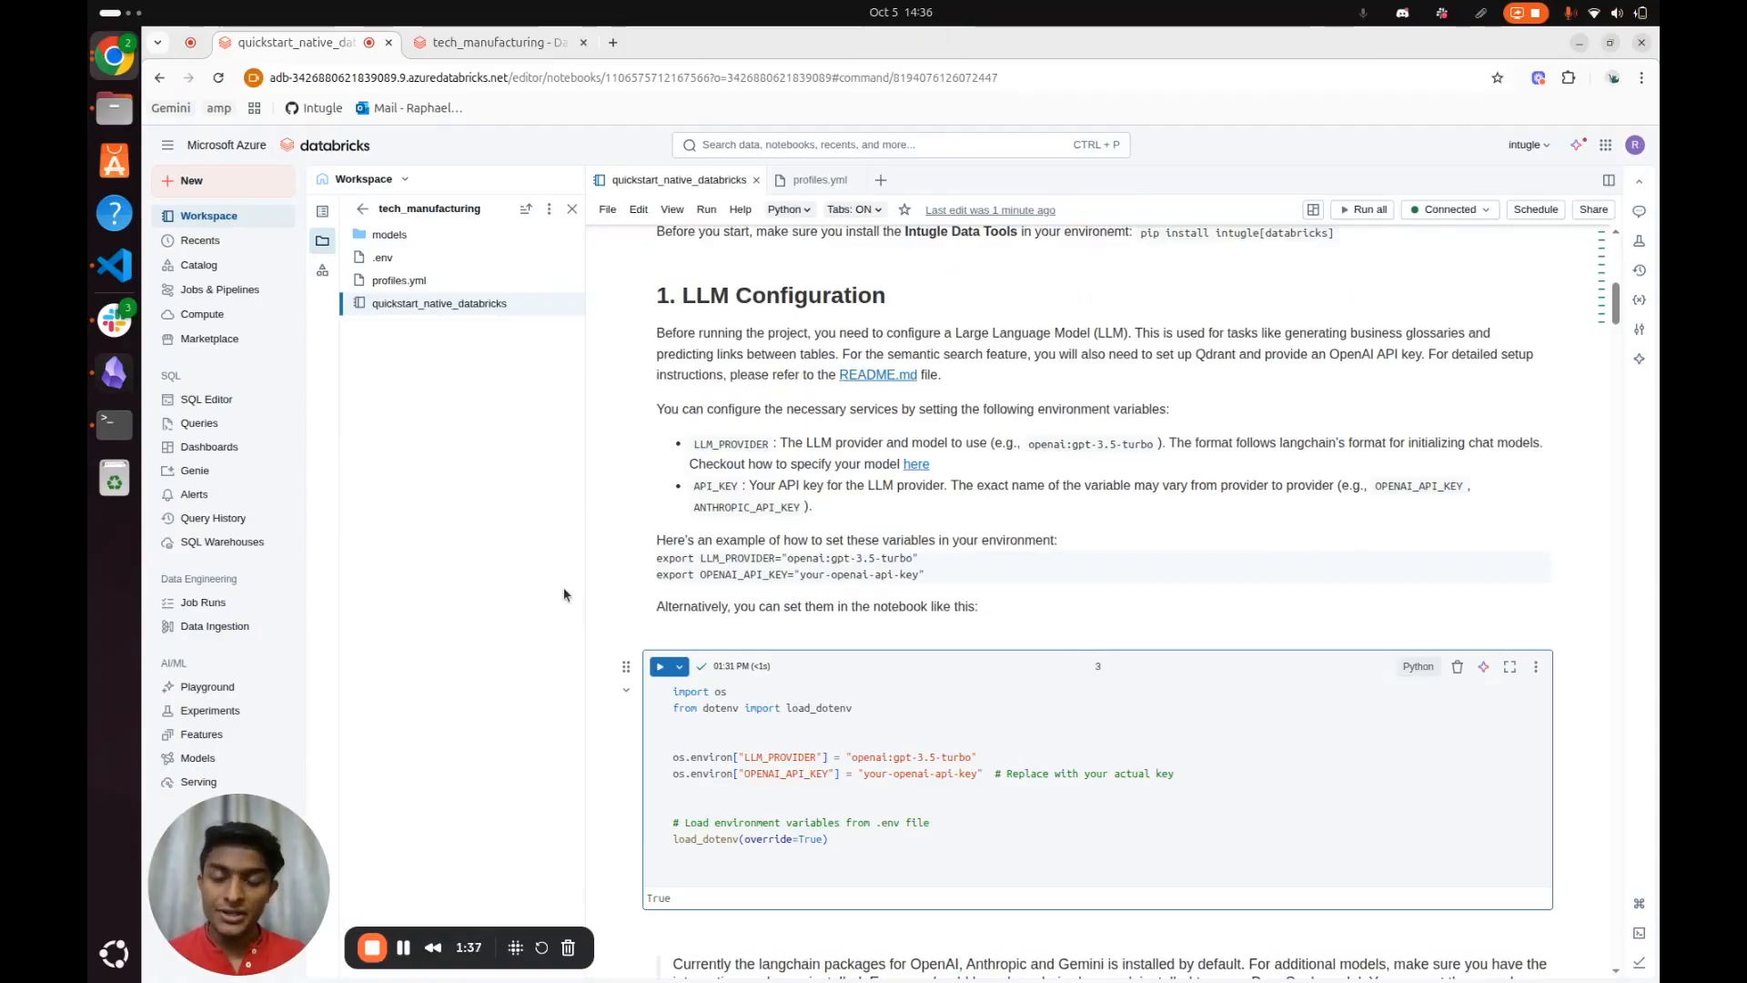
{"action": "scroll", "coordinate": [983, 594], "scroll_direction": "down", "scroll_amount": 2}
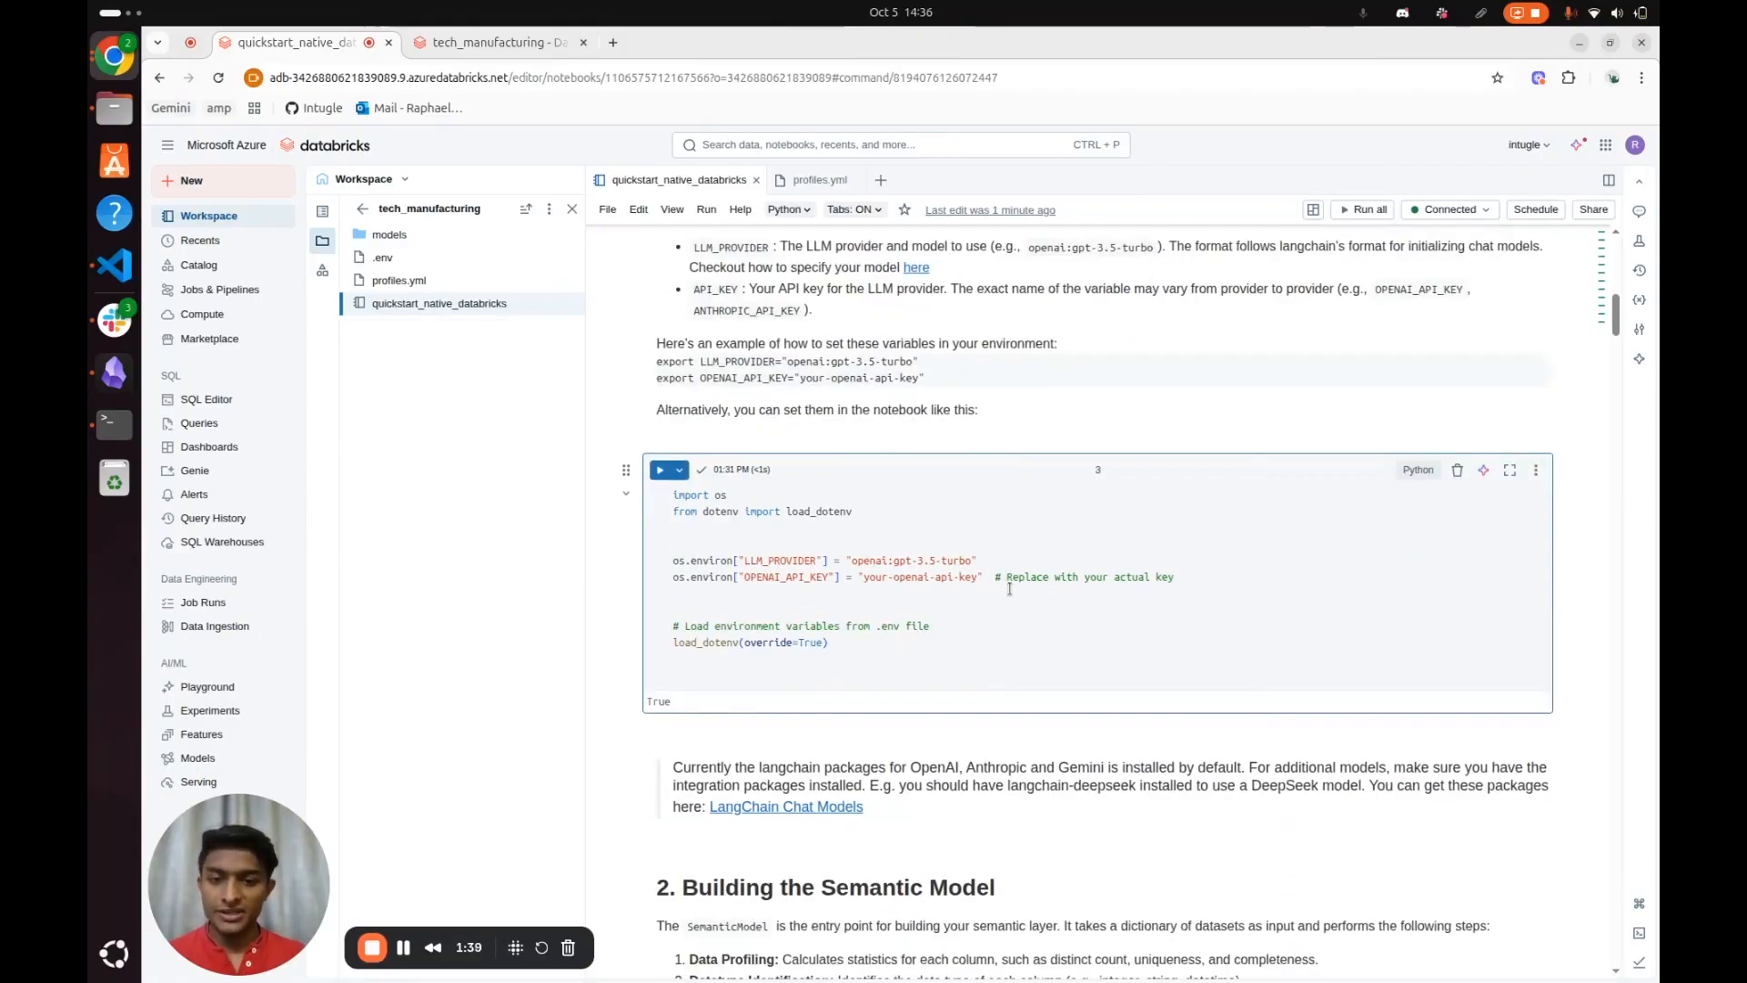
{"action": "left_click_drag", "start_coordinate": [1010, 590], "coordinate": [674, 543]}
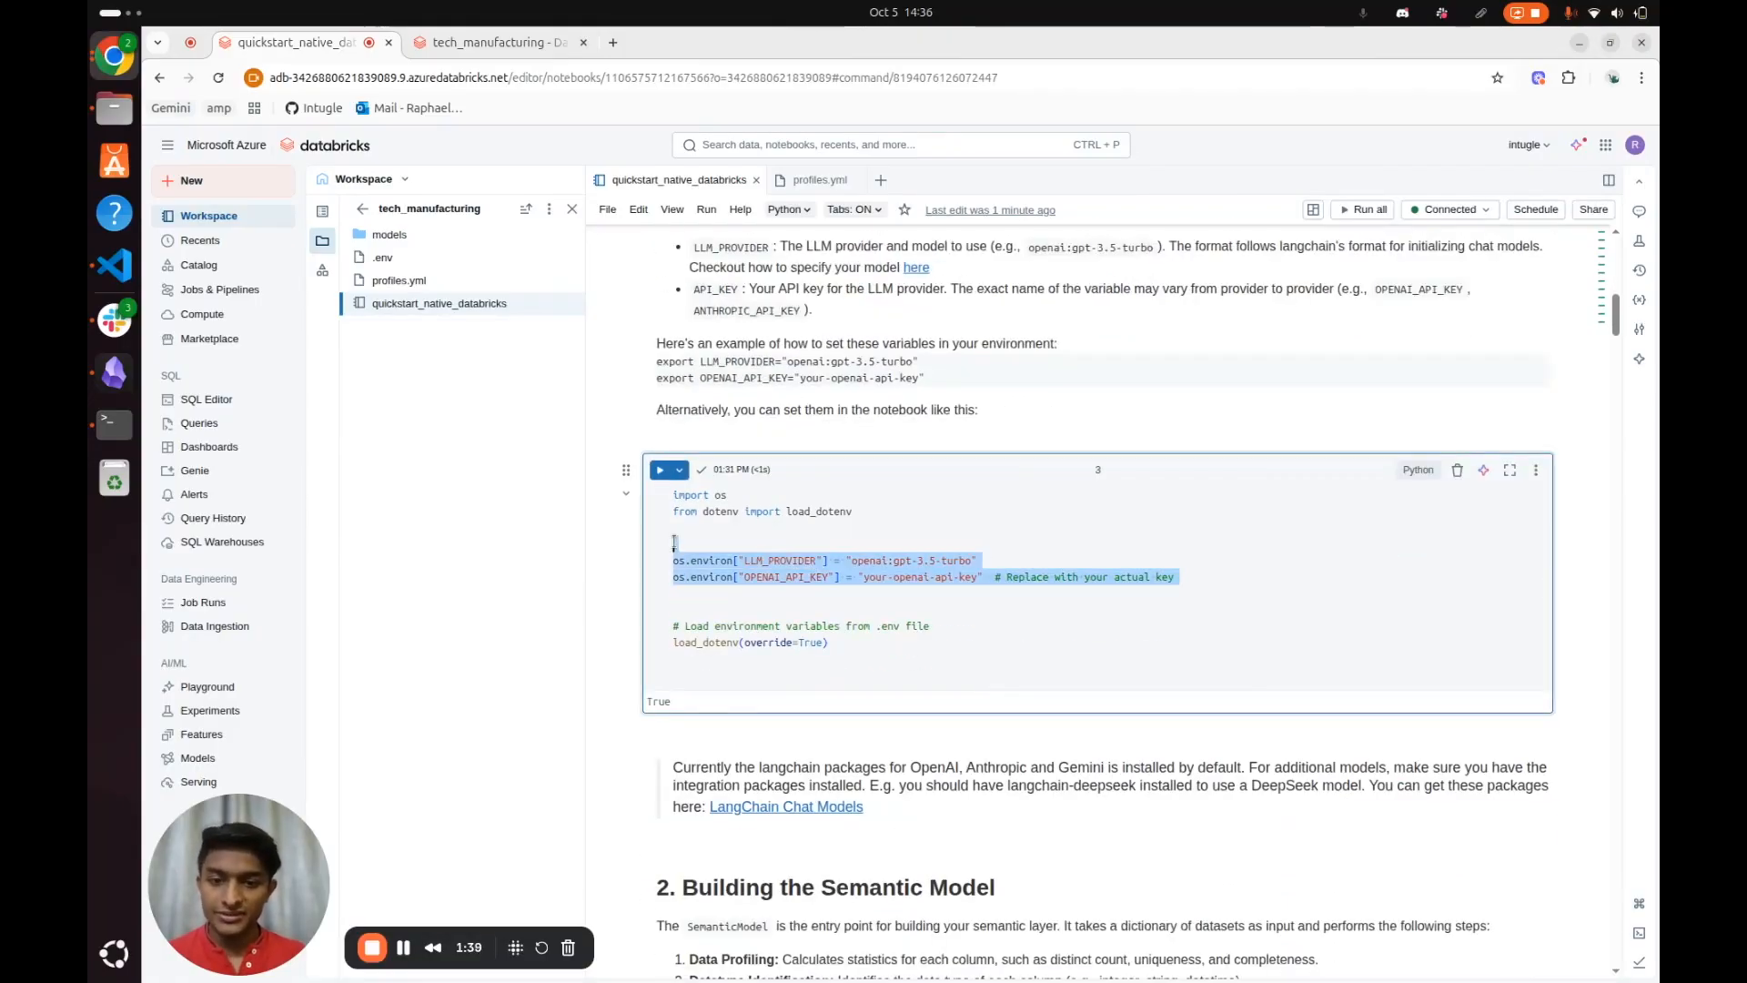
{"action": "left_click", "coordinate": [909, 612]}
{"action": "left_click_drag", "start_coordinate": [858, 647], "coordinate": [672, 626]}
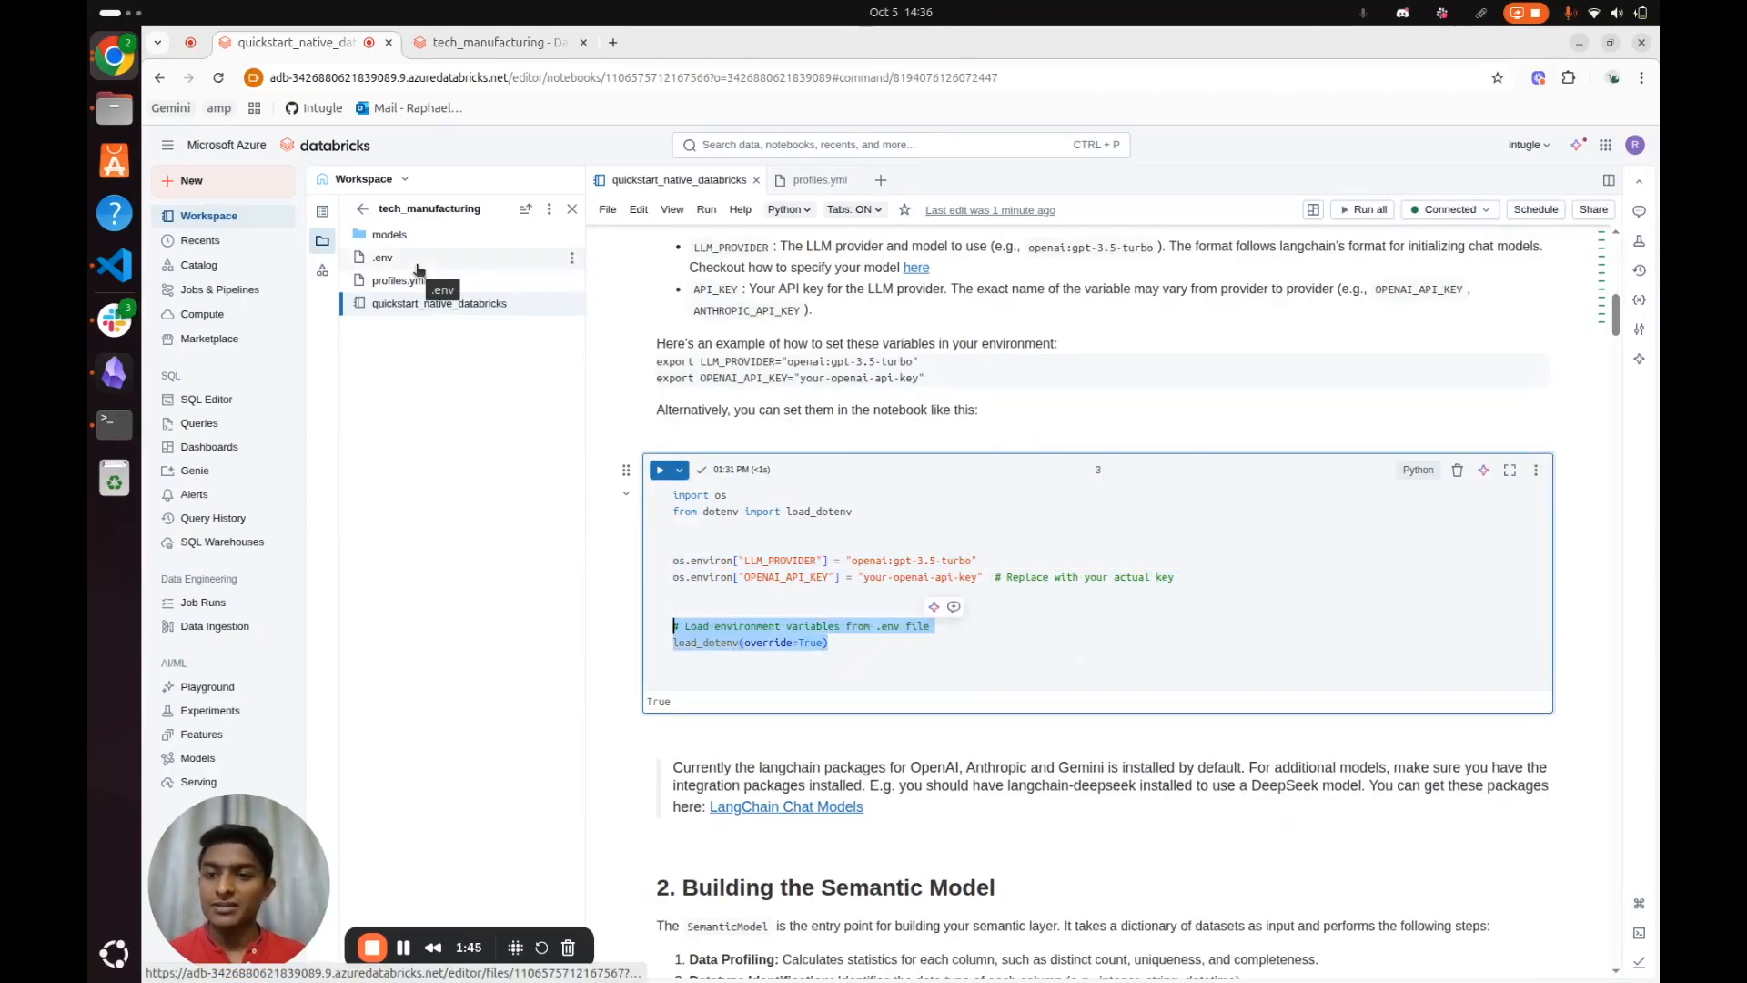
Examine the dataset definition cell, highlighting the table_names list, the dictionary returned by generate_config and the identifier and table_name entries
{"action": "scroll", "coordinate": [1190, 421], "scroll_direction": "down", "scroll_amount": 6}
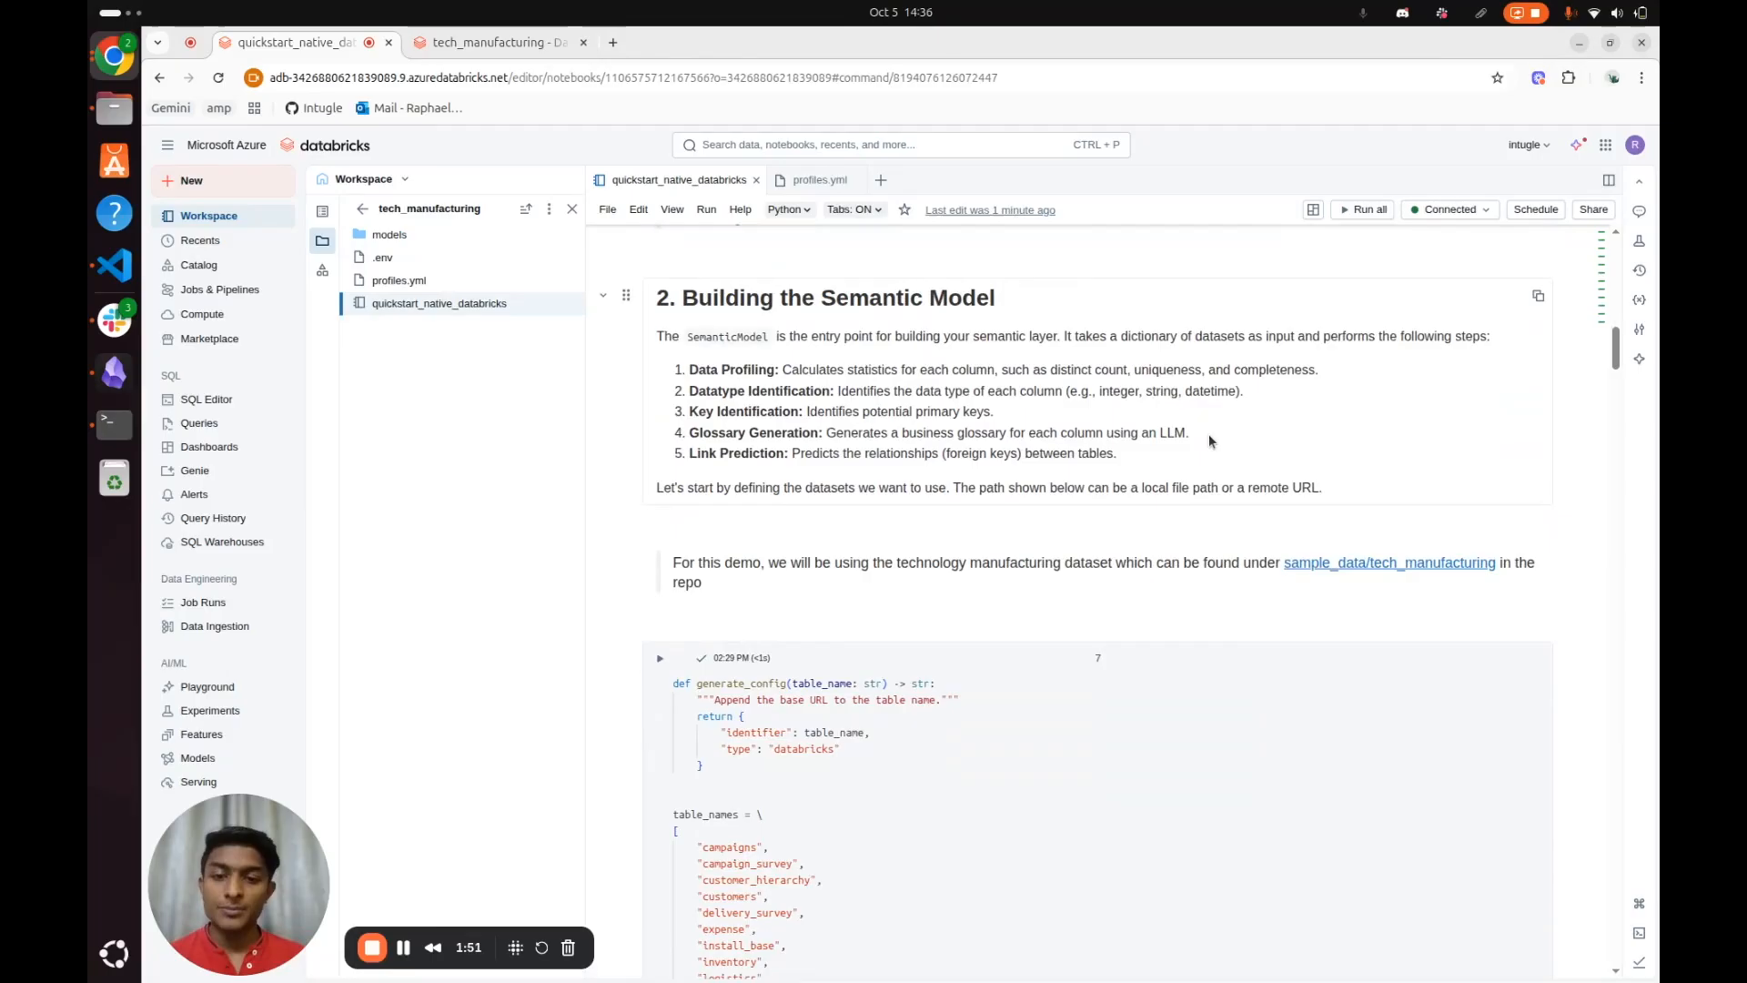
{"action": "scroll", "coordinate": [1208, 435], "scroll_direction": "down", "scroll_amount": 3}
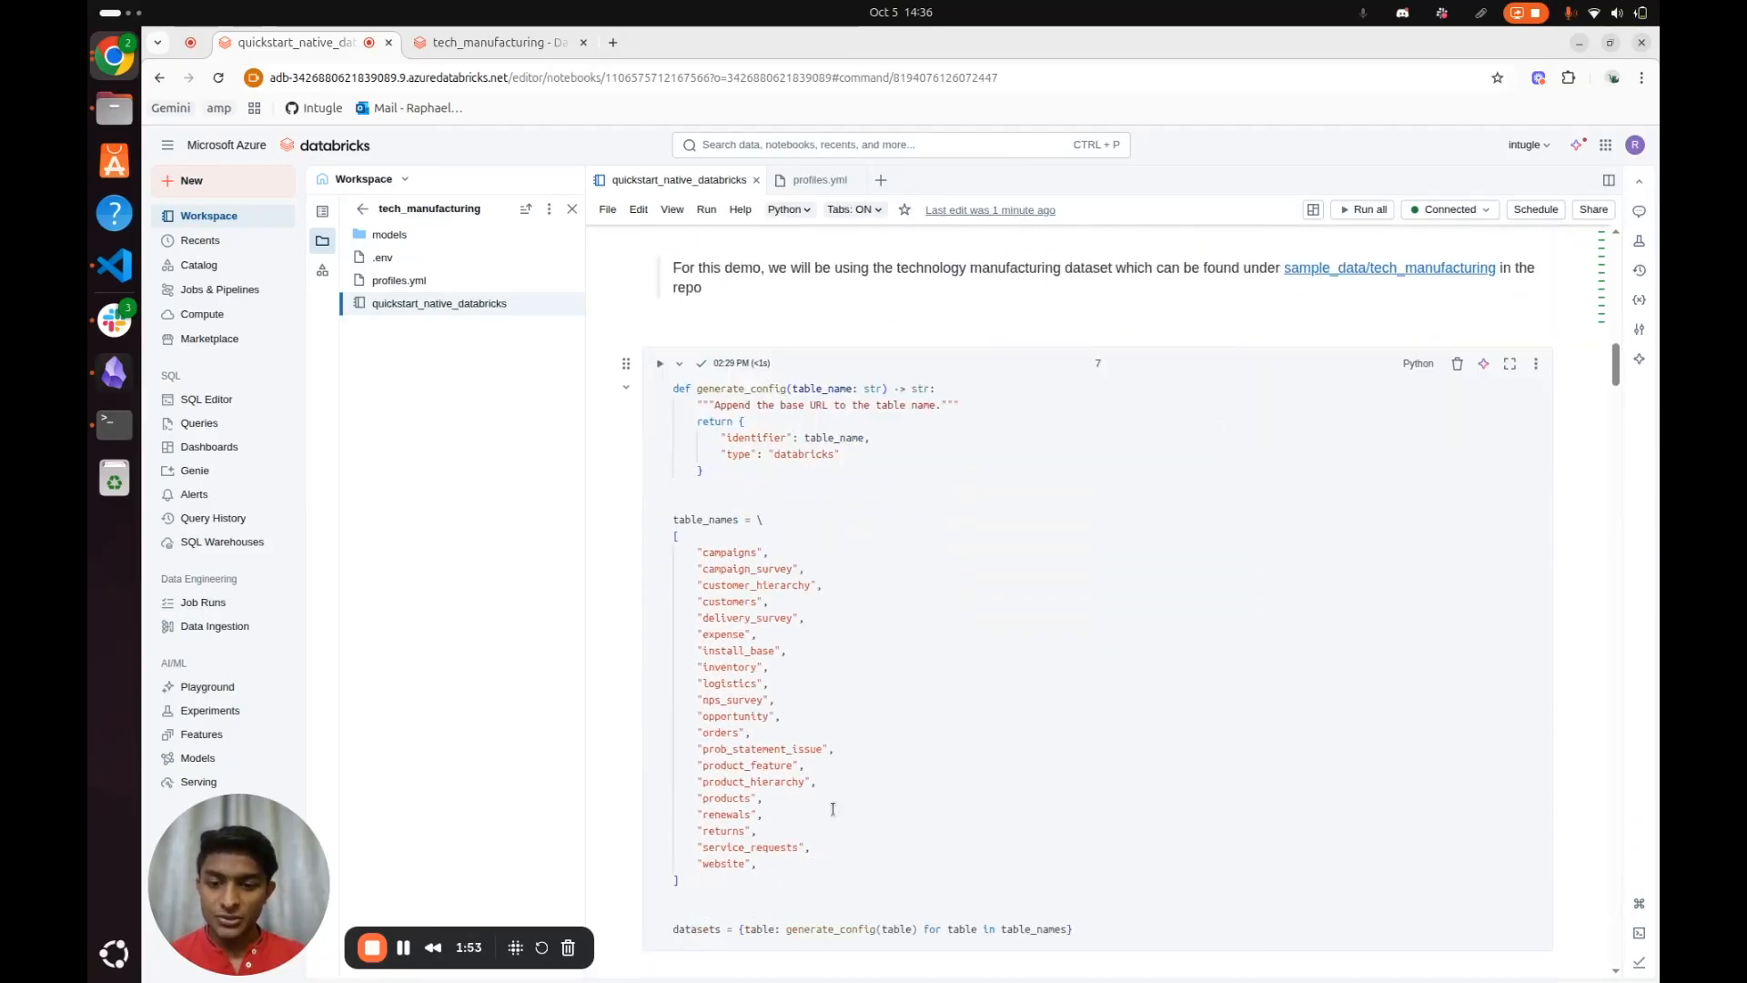
{"action": "left_click_drag", "start_coordinate": [780, 869], "coordinate": [676, 551]}
{"action": "left_click", "coordinate": [919, 501]}
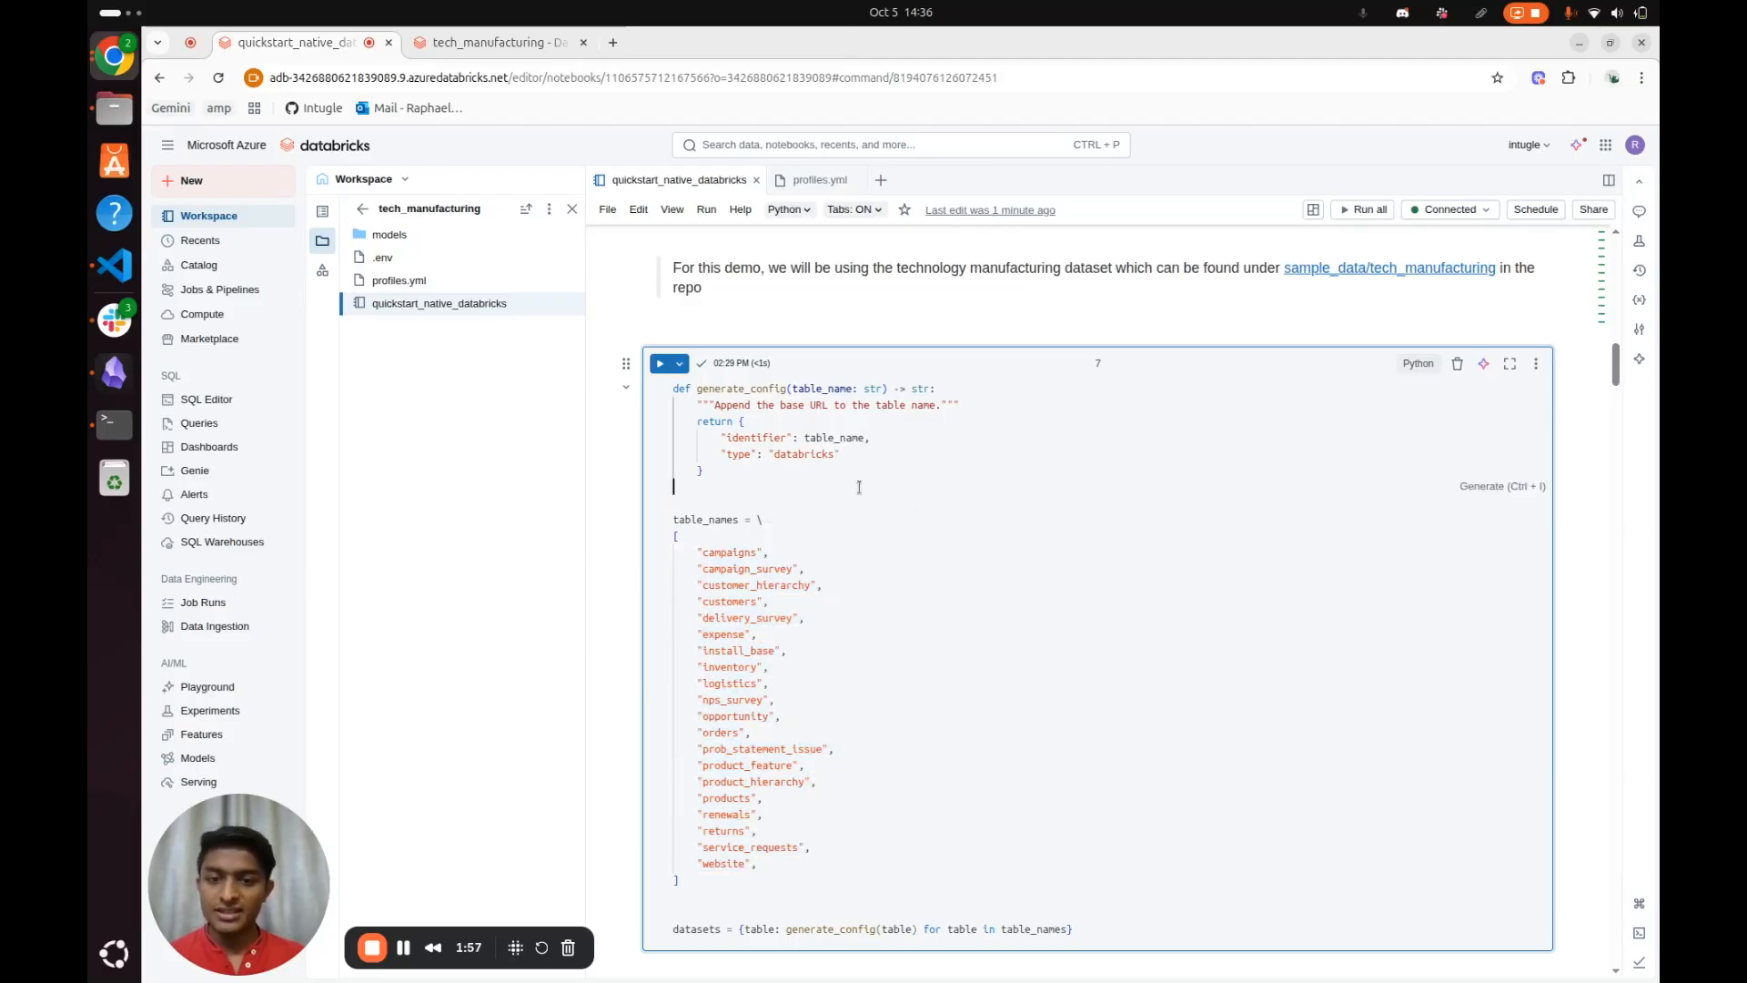
{"action": "left_click_drag", "start_coordinate": [703, 470], "coordinate": [689, 420]}
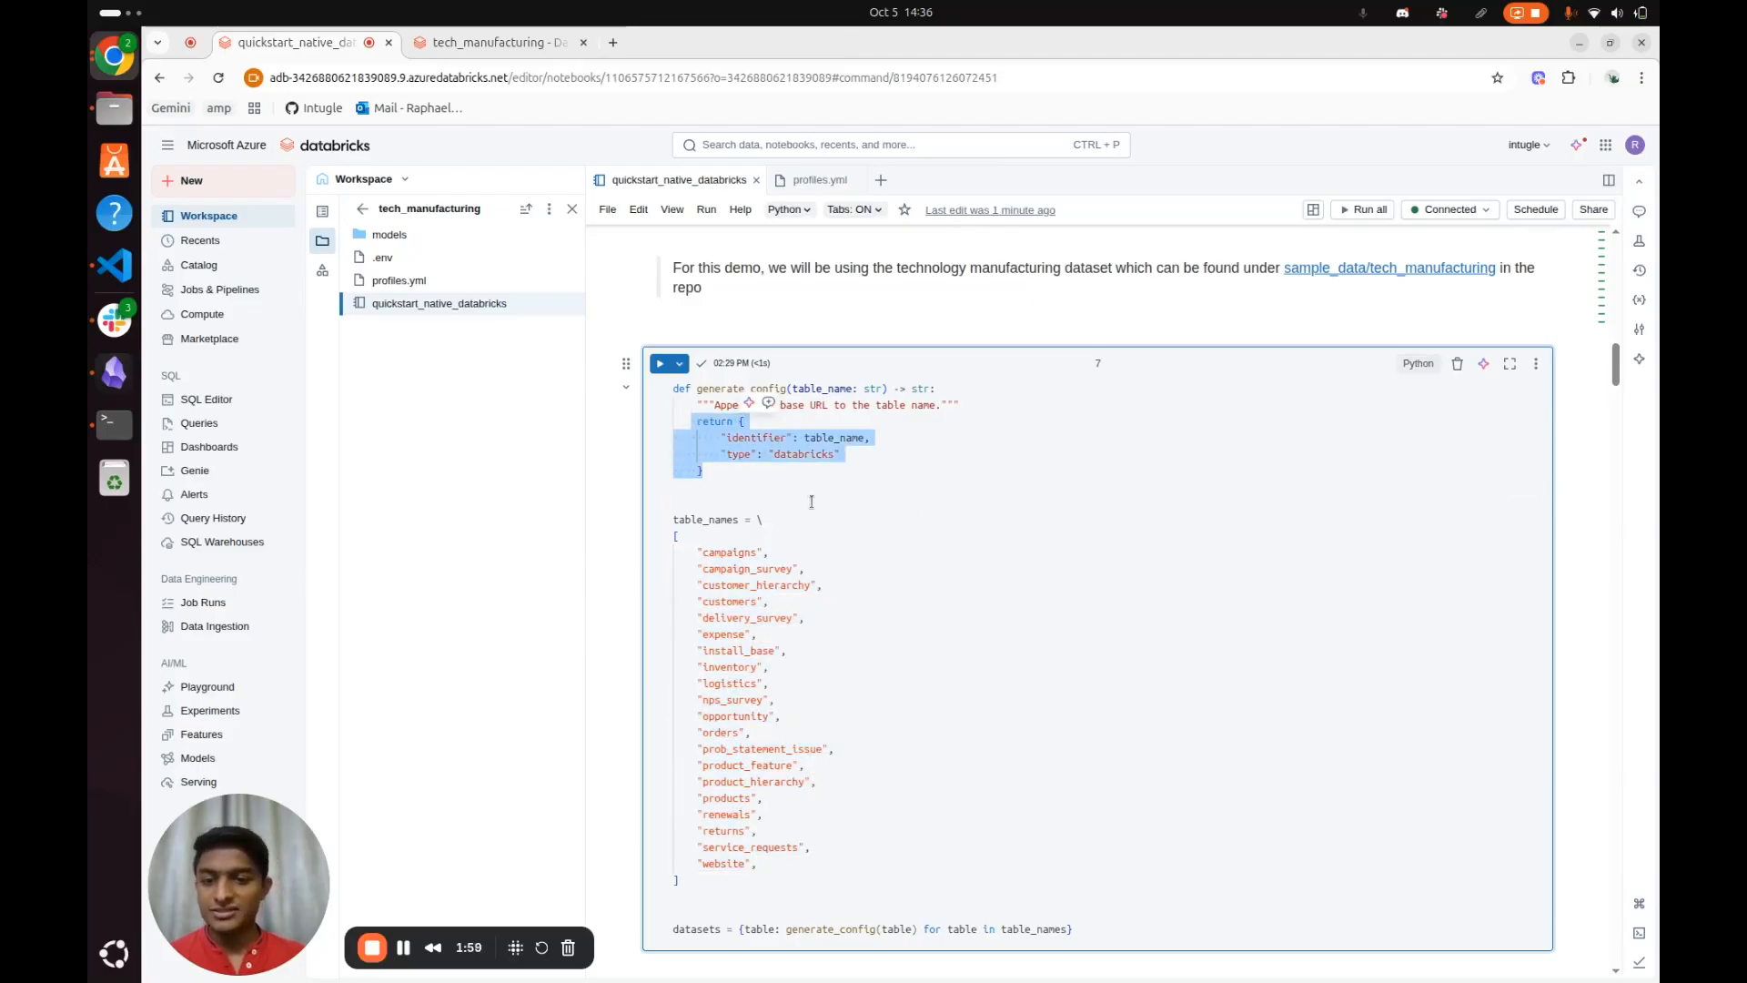
{"action": "left_click", "coordinate": [835, 582]}
{"action": "left_click_drag", "start_coordinate": [751, 733], "coordinate": [744, 601]}
{"action": "left_click", "coordinate": [843, 427]}
{"action": "left_click_drag", "start_coordinate": [746, 474], "coordinate": [675, 423]}
{"action": "left_click", "coordinate": [857, 455]}
{"action": "double_click", "coordinate": [762, 437]}
{"action": "double_click", "coordinate": [834, 437]}
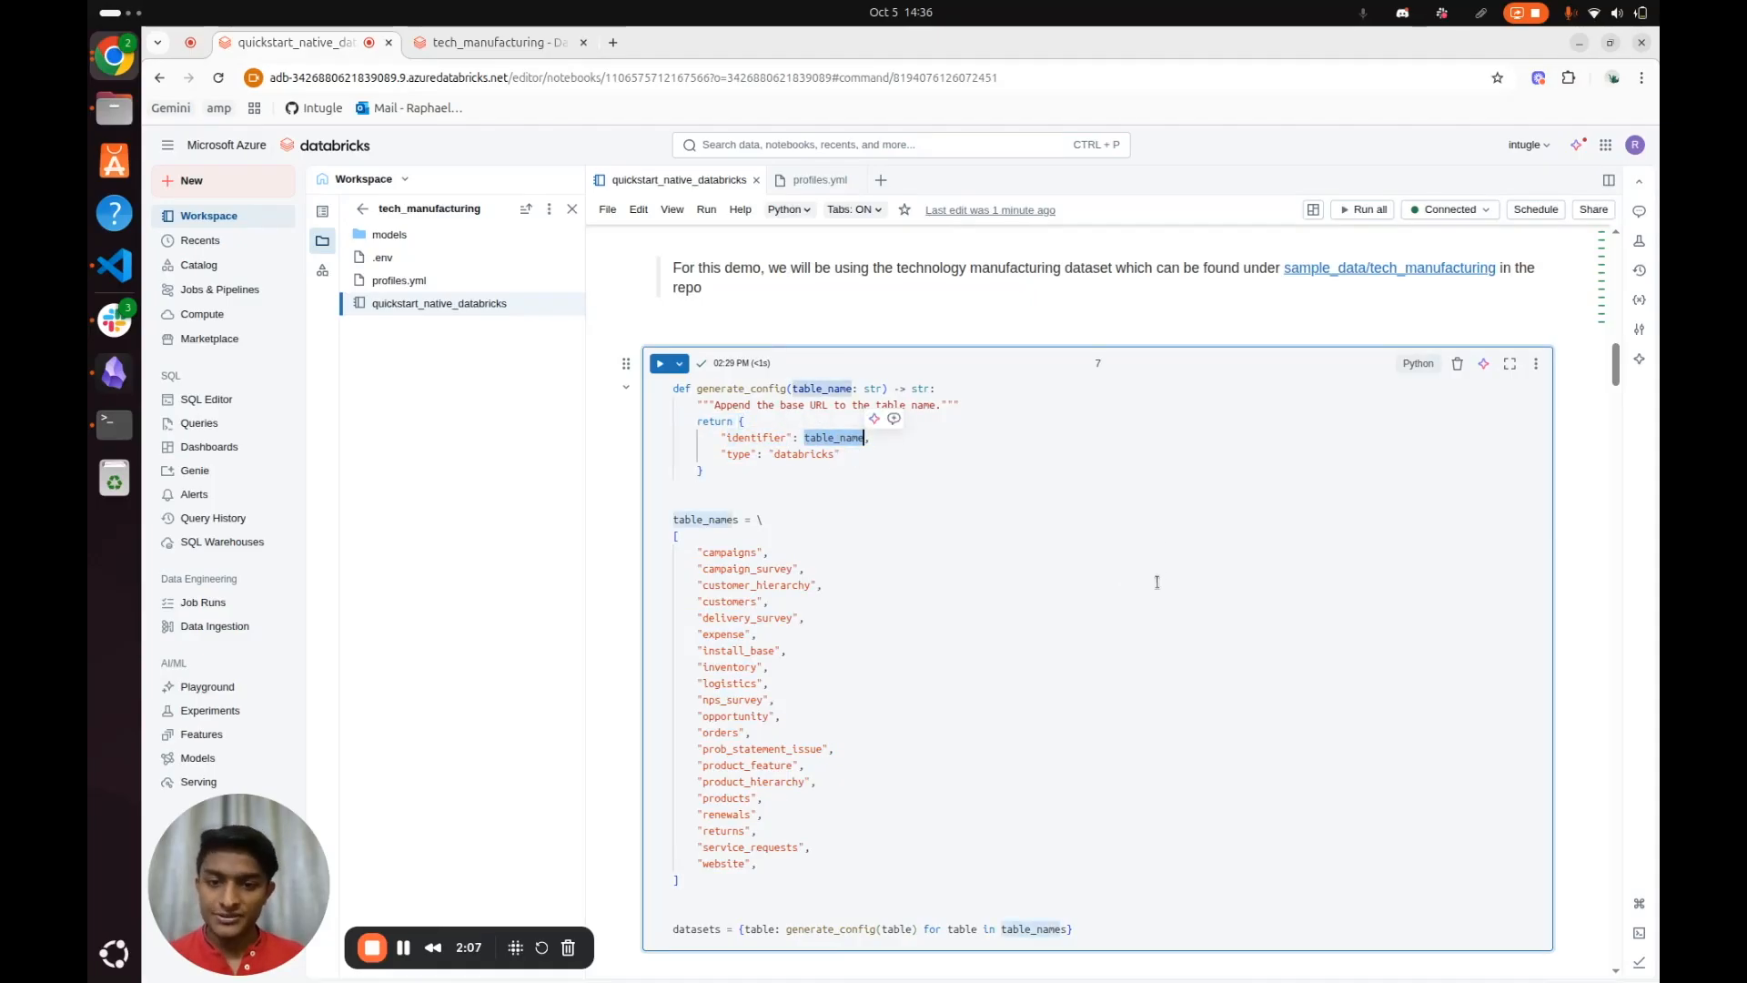
{"action": "scroll", "coordinate": [1156, 583], "scroll_direction": "down", "scroll_amount": 5}
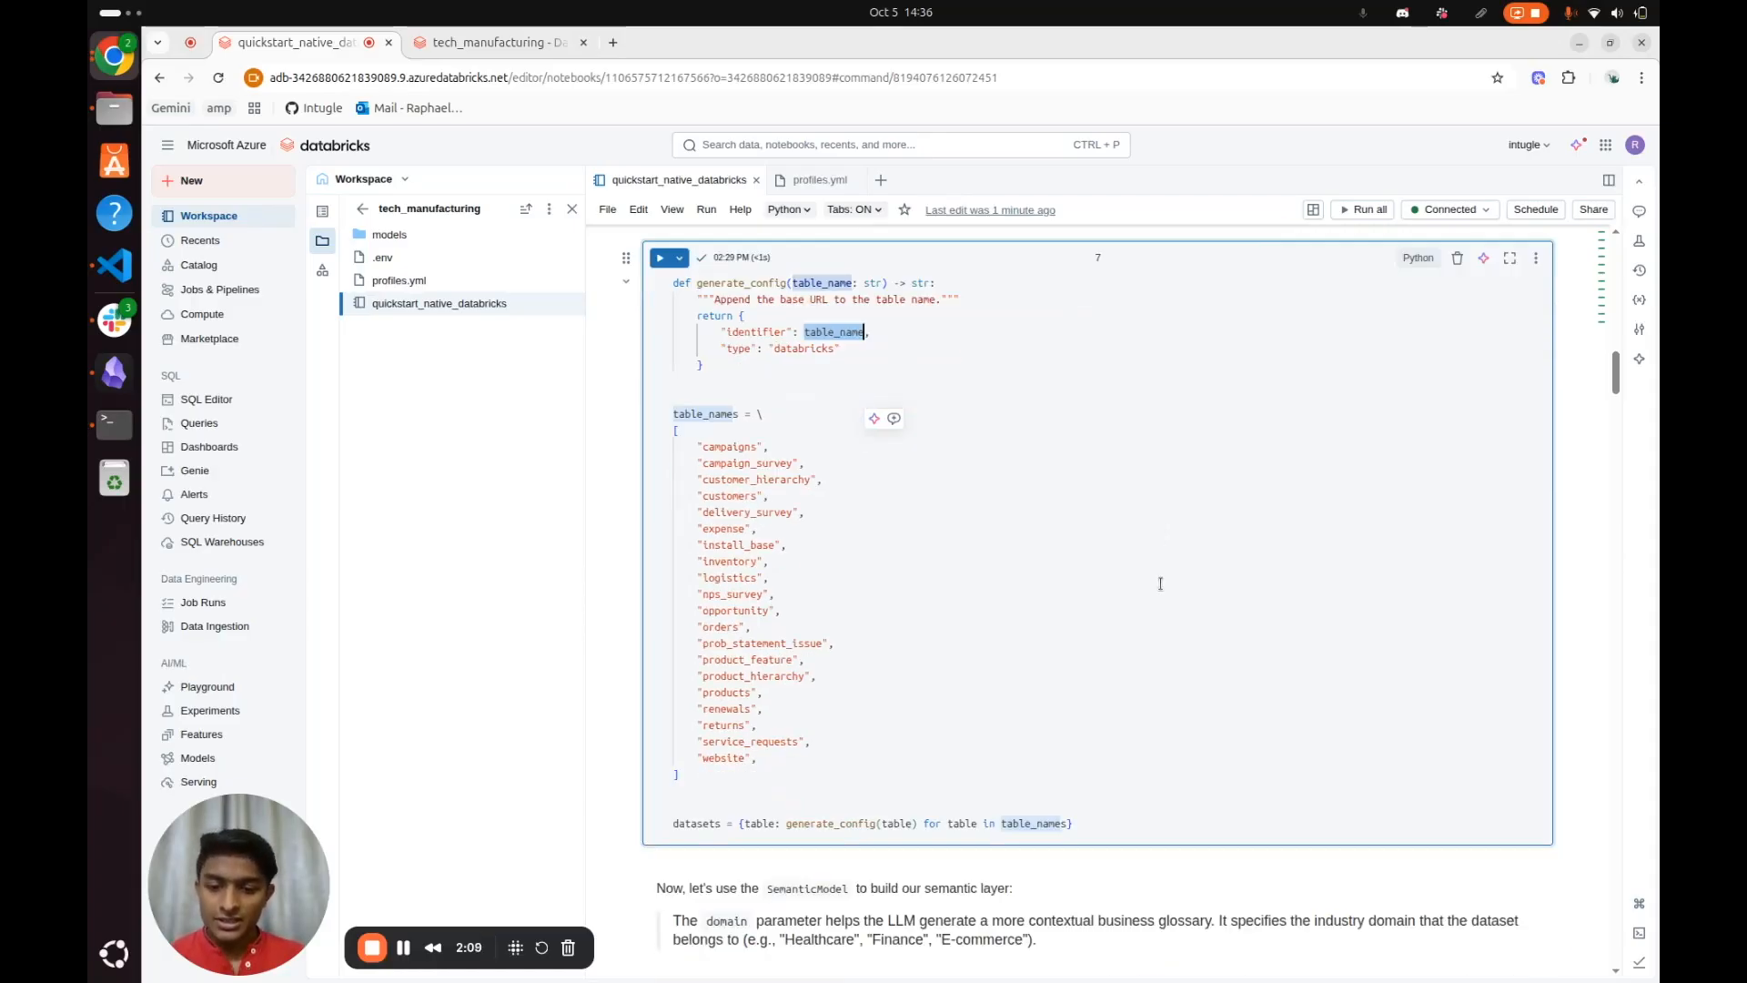
{"action": "left_click", "coordinate": [696, 437]}
{"action": "double_click", "coordinate": [697, 436]}
Check the datasets and domain arguments of the SemanticModel call and uncomment the sm.build() line
{"action": "scroll", "coordinate": [888, 498], "scroll_direction": "down", "scroll_amount": 2}
{"action": "double_click", "coordinate": [835, 459]}
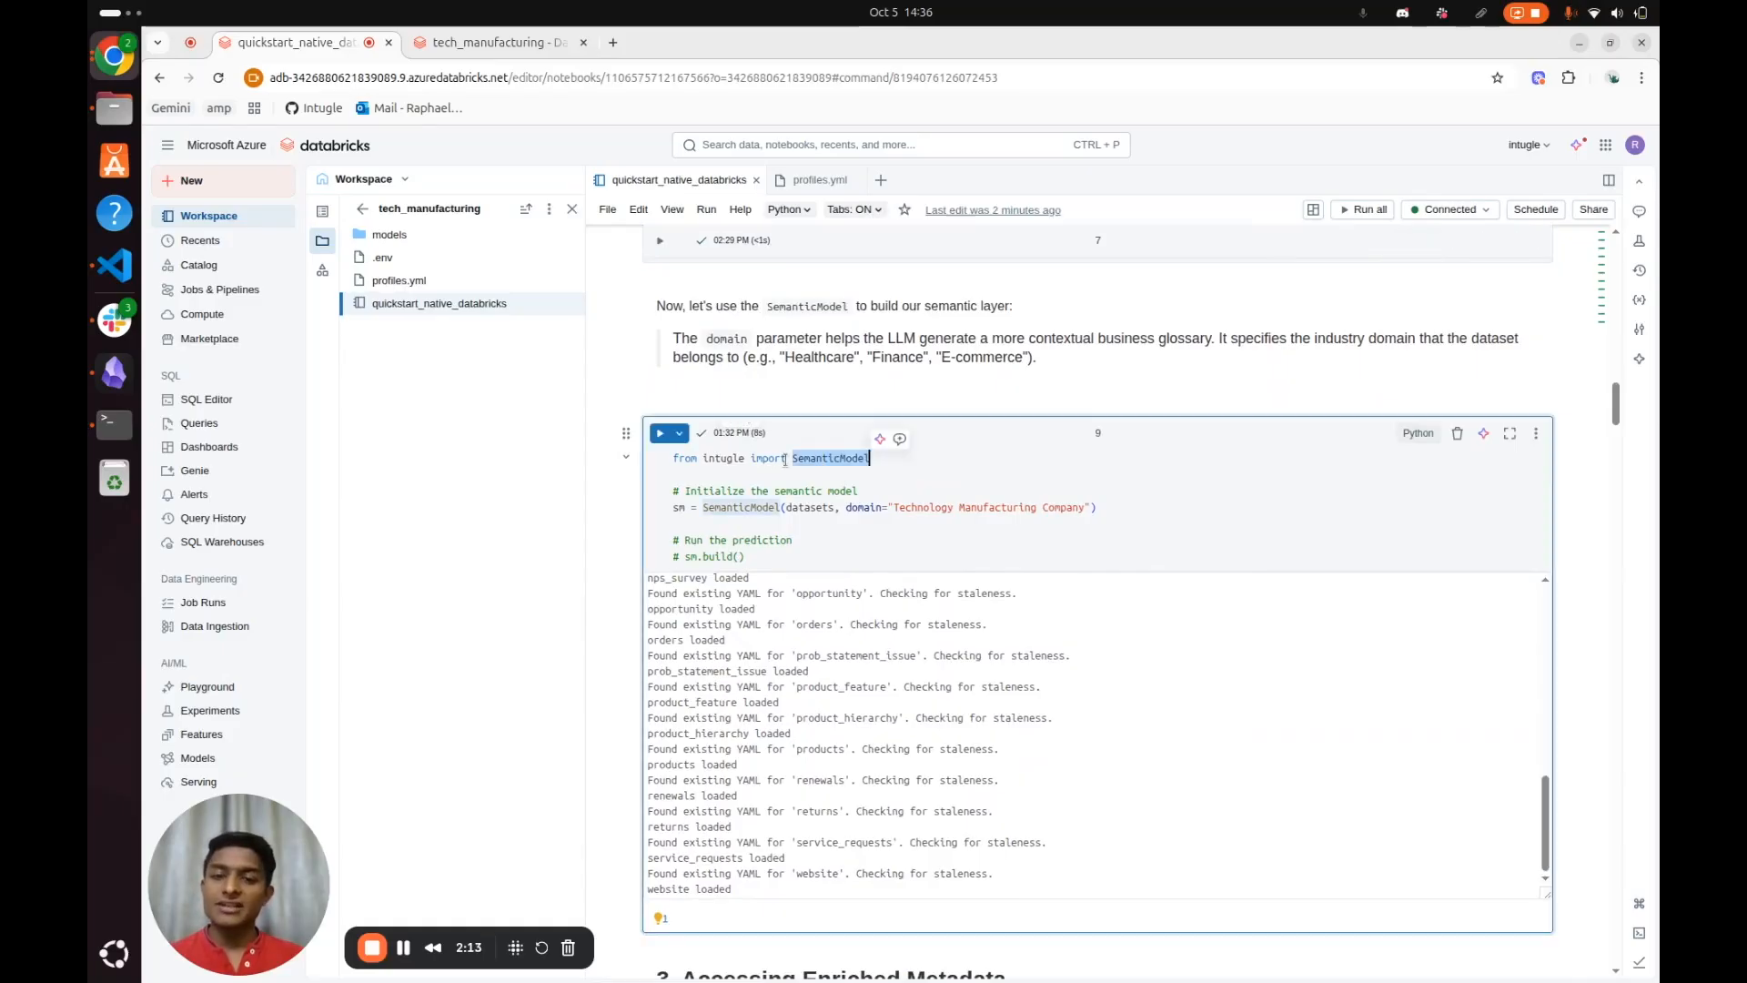
{"action": "left_click", "coordinate": [735, 478]}
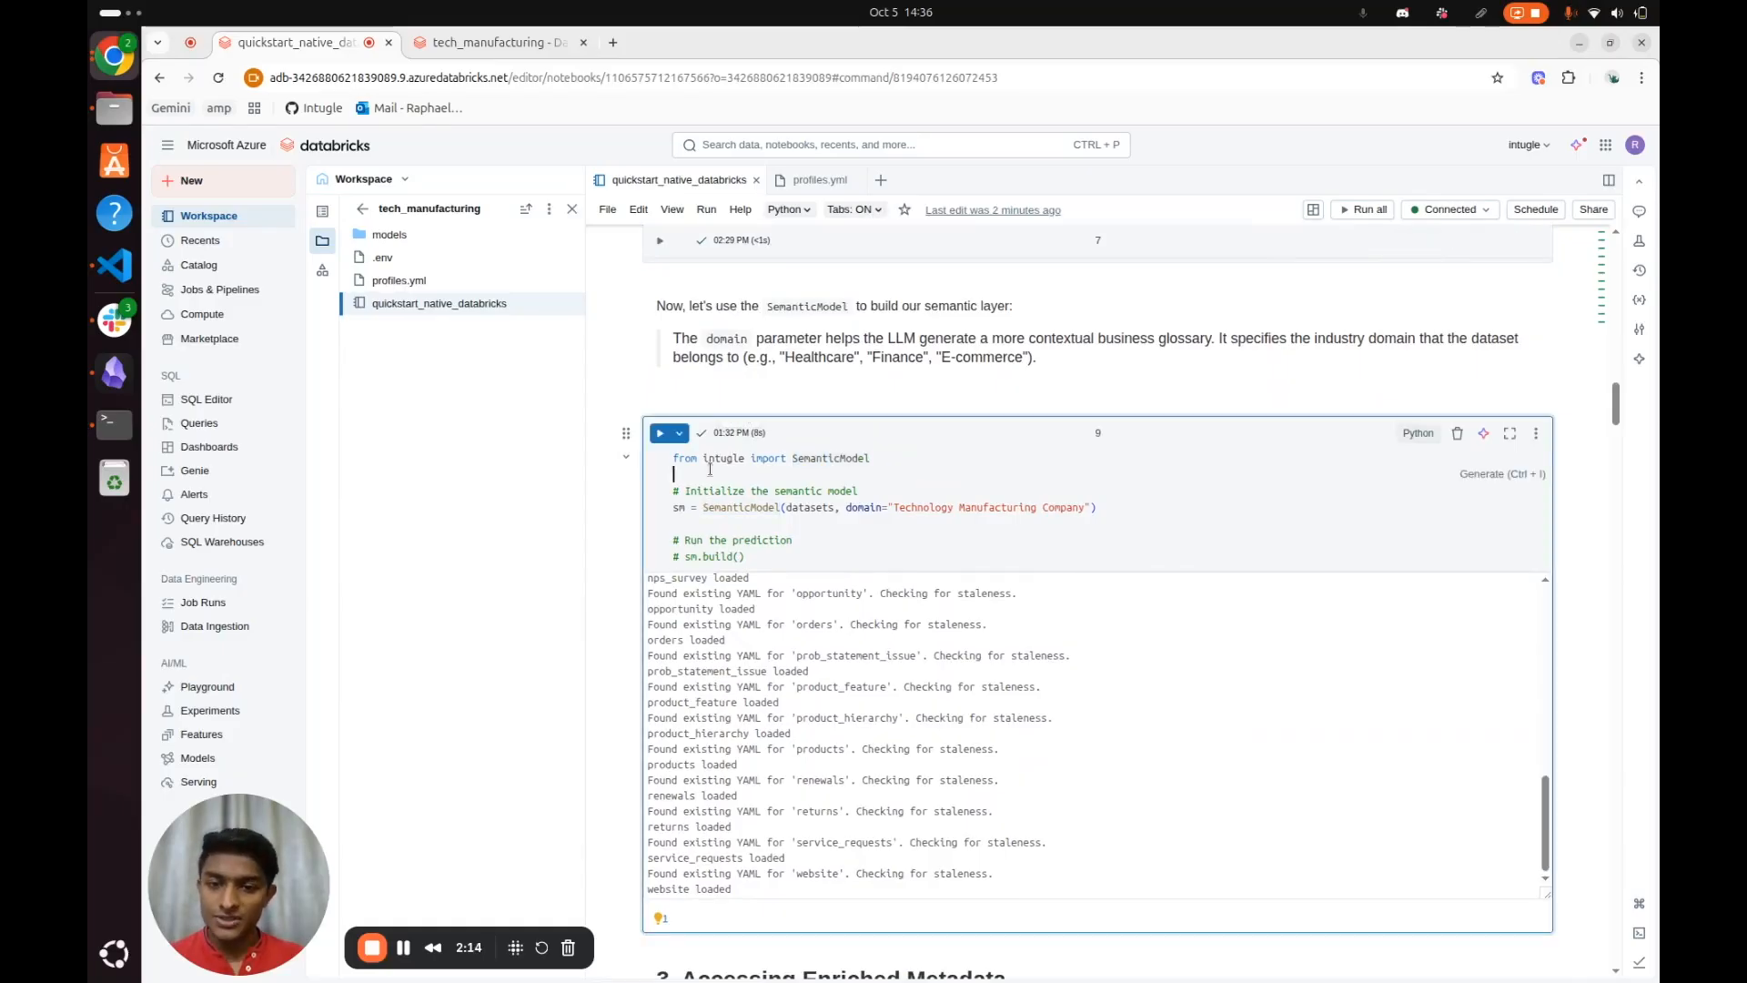
{"action": "double_click", "coordinate": [819, 507]}
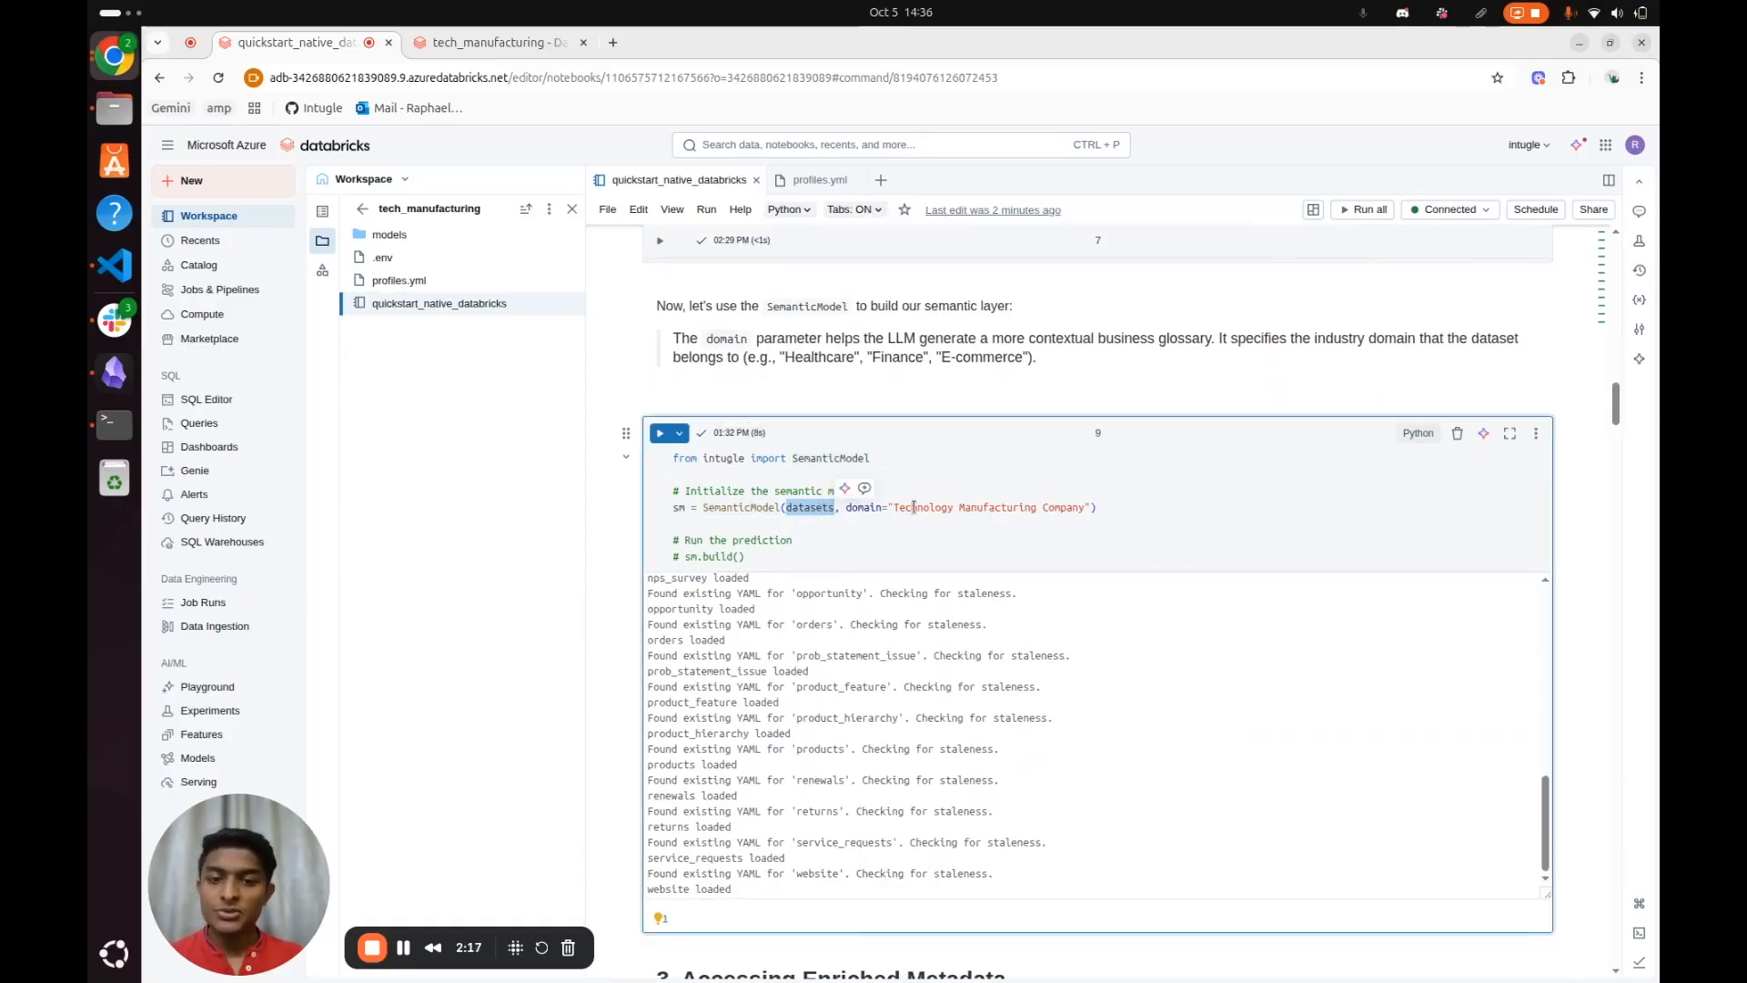
{"action": "left_click_drag", "start_coordinate": [891, 506], "coordinate": [1099, 507]}
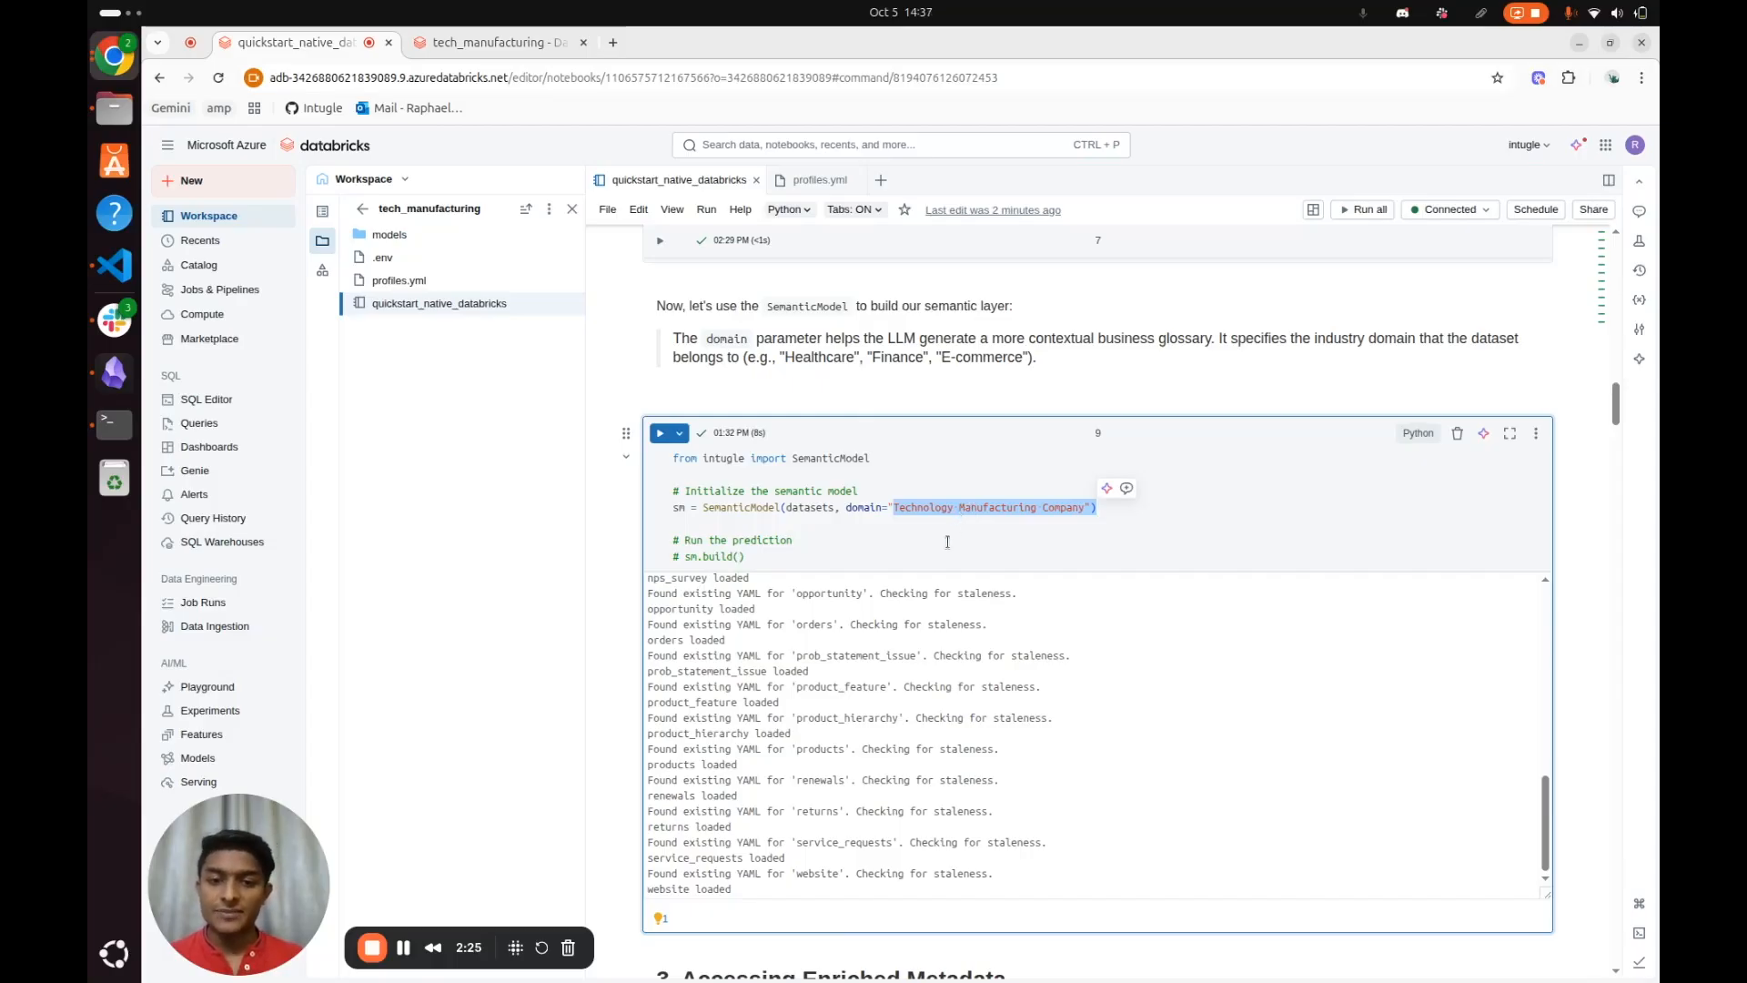
{"action": "left_click", "coordinate": [853, 558]}
Run the cell that defines table_names and datasets, keeping the logistics table in the list
{"action": "scroll", "coordinate": [887, 519], "scroll_direction": "up", "scroll_amount": 5}
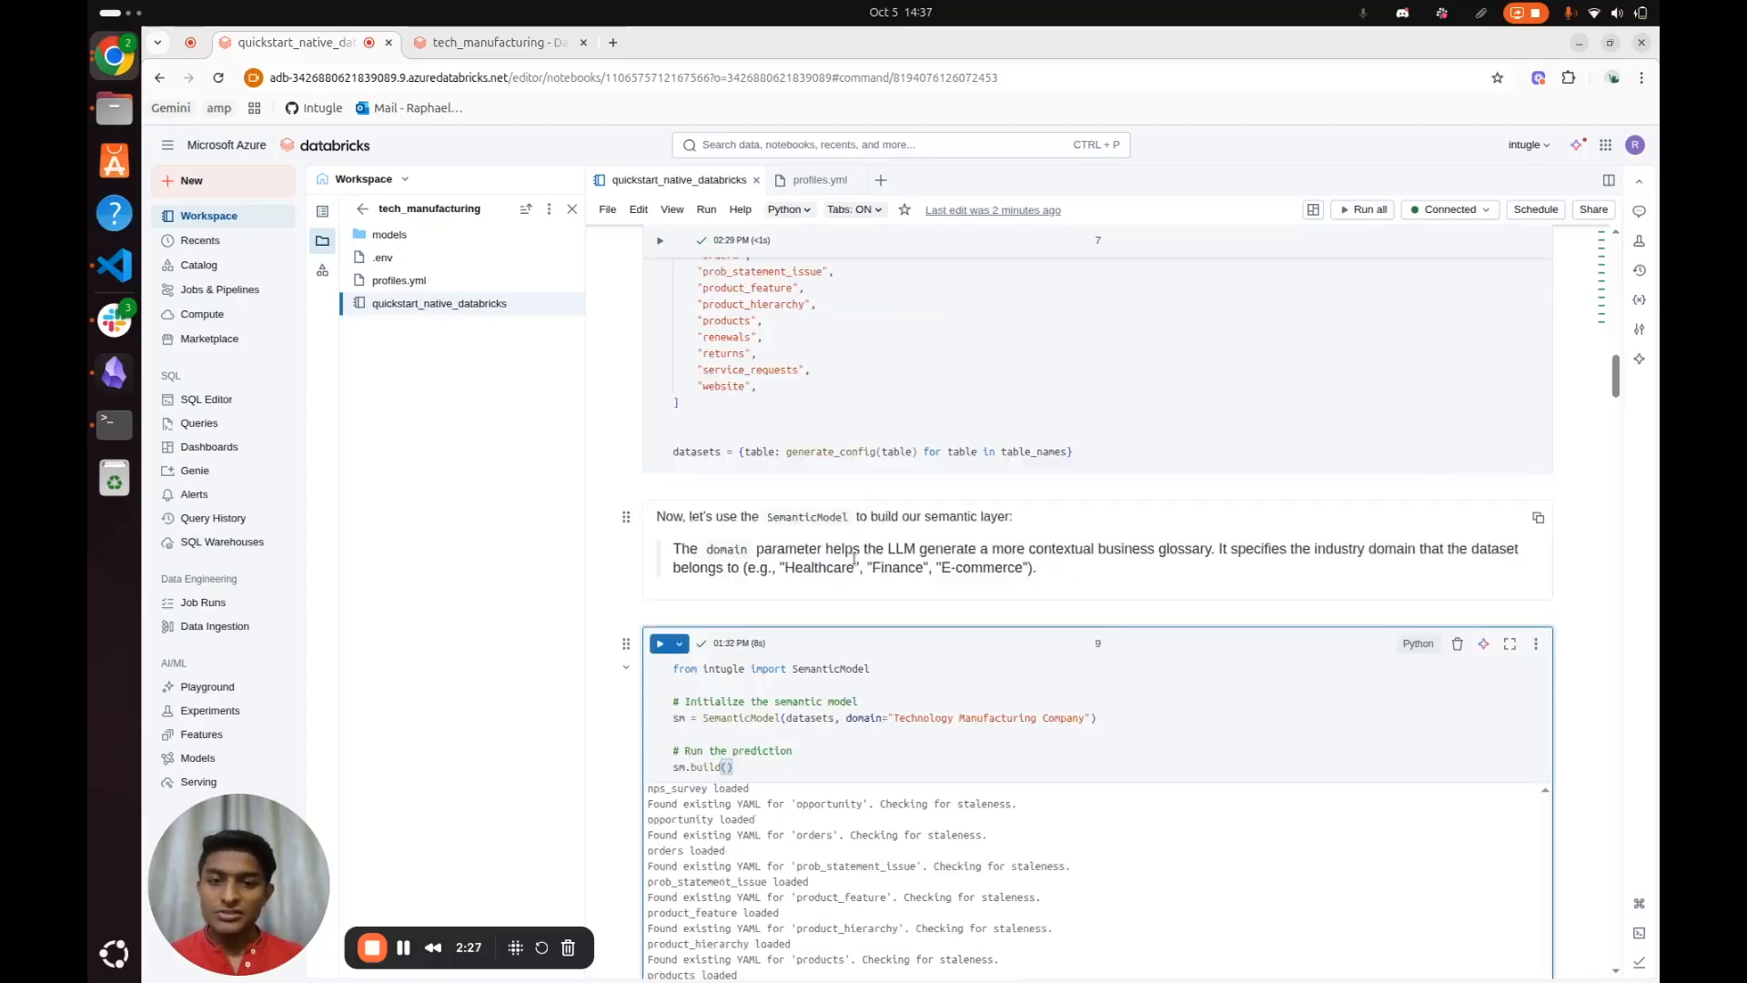
{"action": "left_click", "coordinate": [917, 481]}
{"action": "key", "text": "ctrl+slash"}
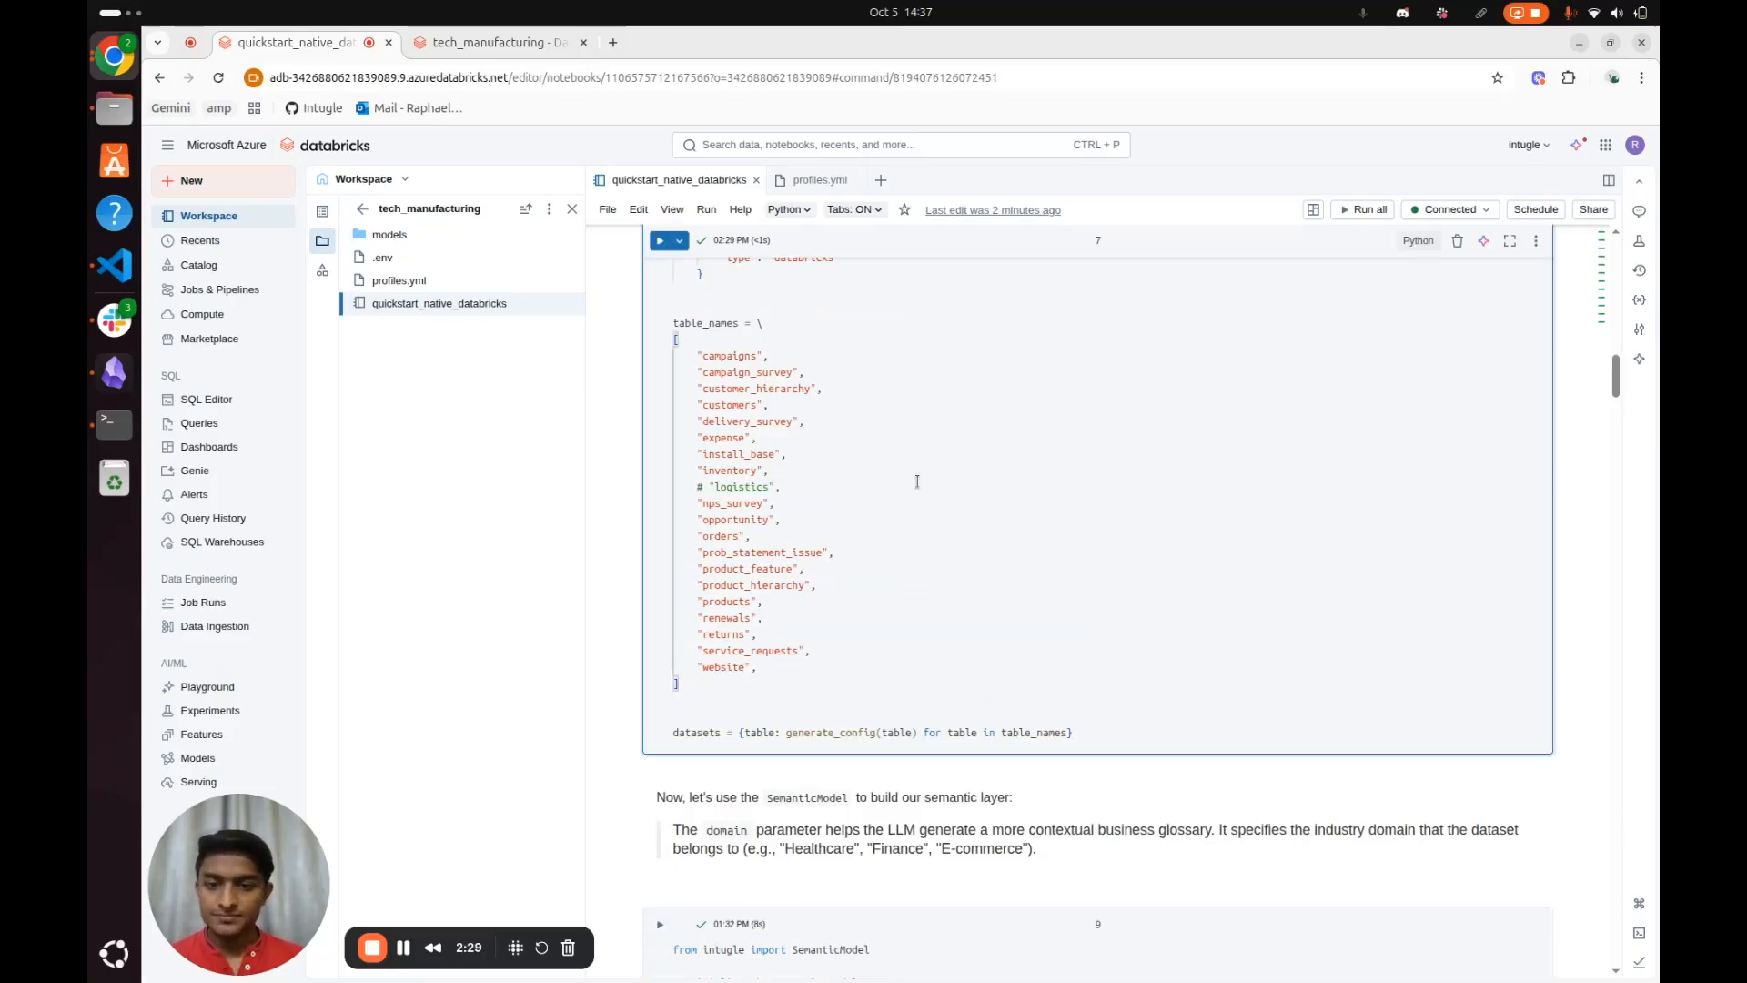
{"action": "key", "text": "ctrl+slash"}
{"action": "key", "text": "ctrl+Return"}
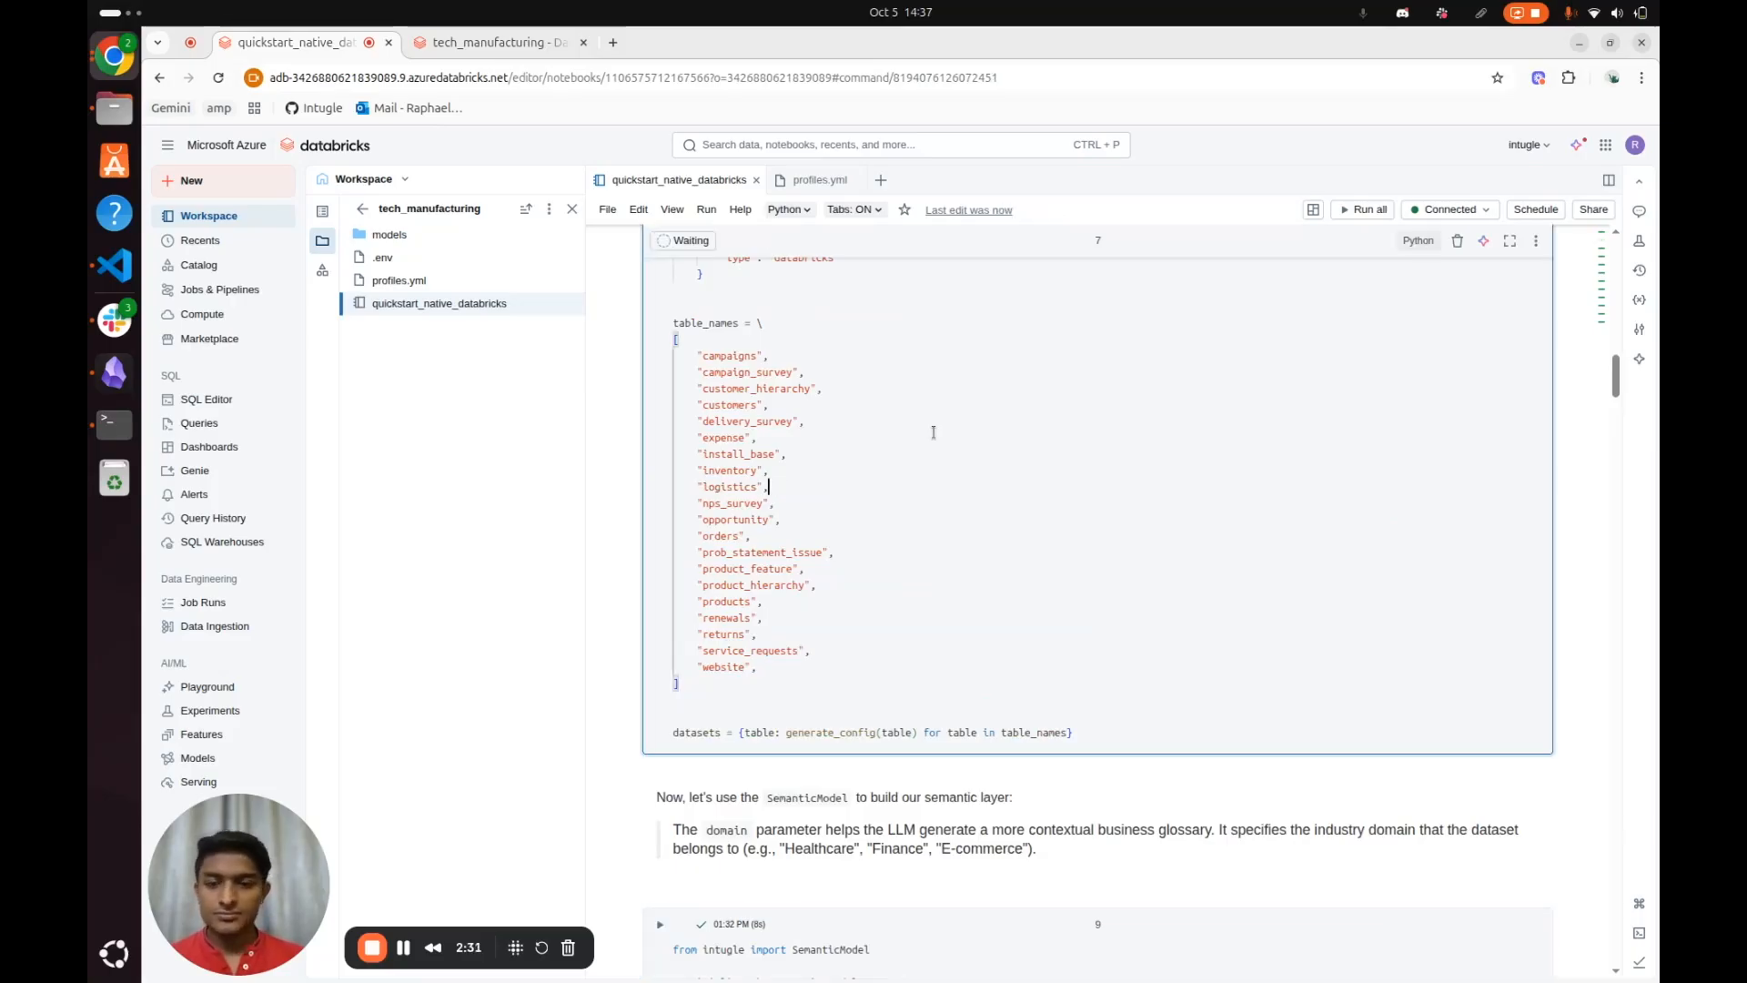
Run the SemanticModel cell to build the semantic model for the Technology Manufacturing Company domain
{"action": "scroll", "coordinate": [932, 432], "scroll_direction": "down", "scroll_amount": 6}
{"action": "left_click", "coordinate": [935, 406]}
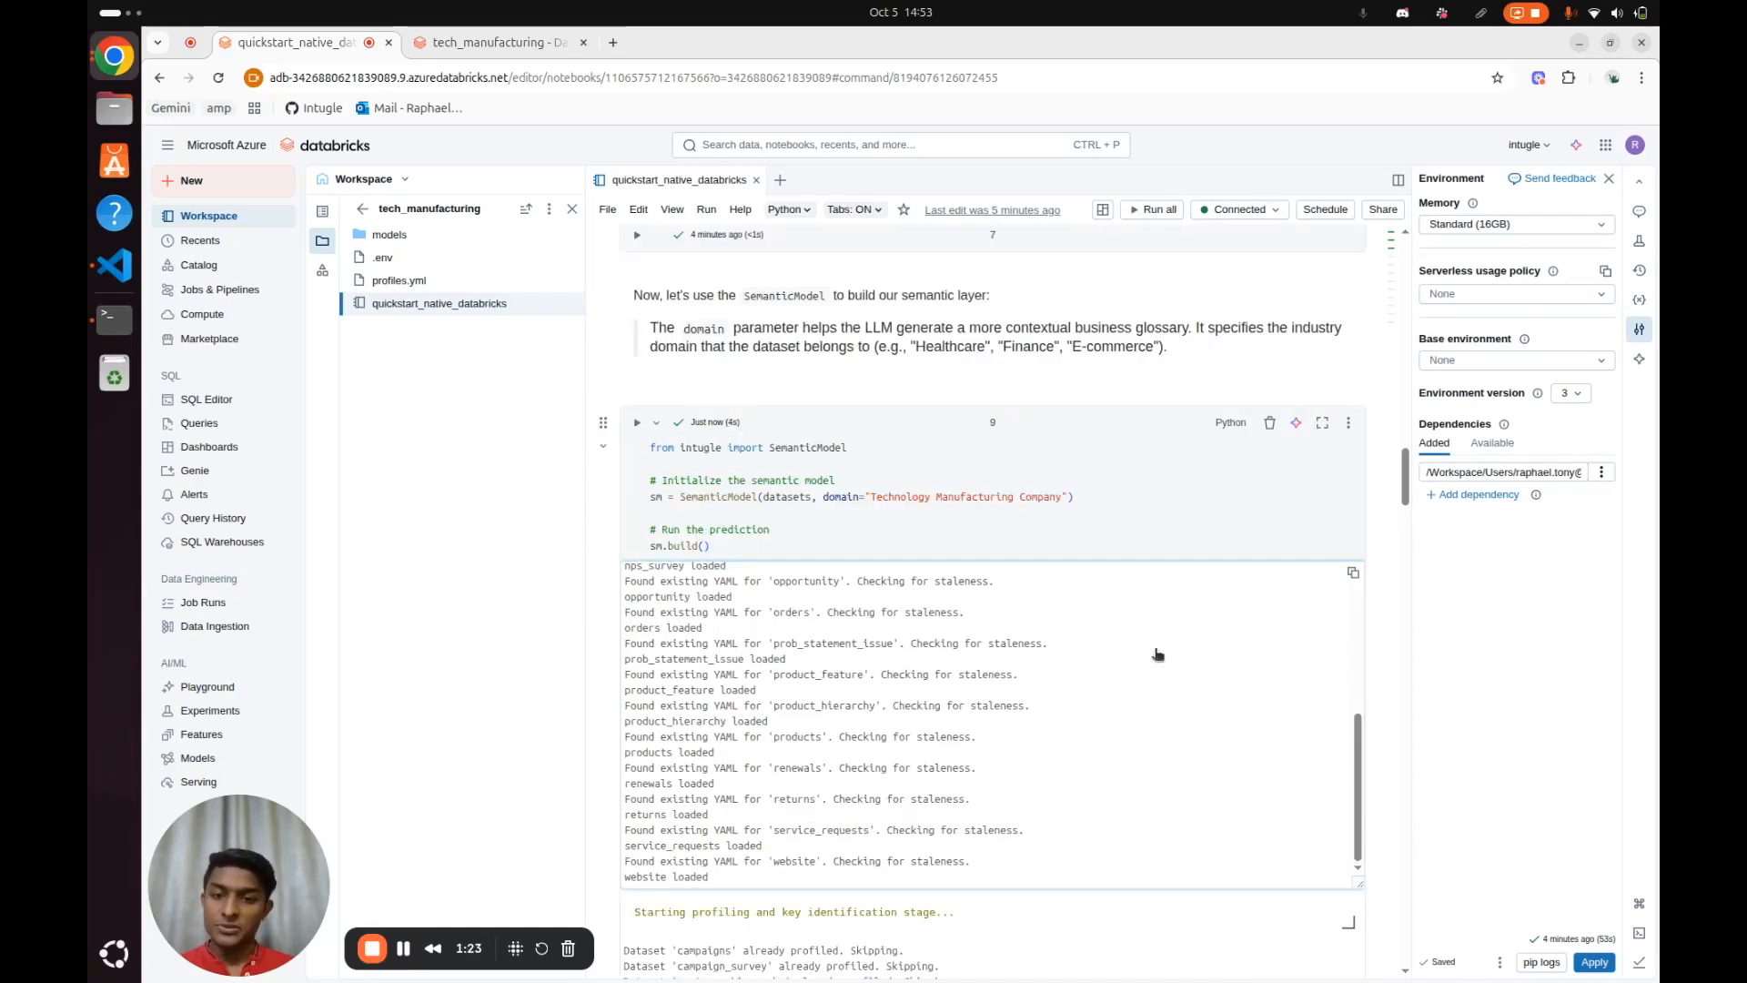
{"action": "scroll", "coordinate": [1156, 654], "scroll_direction": "down", "scroll_amount": 15}
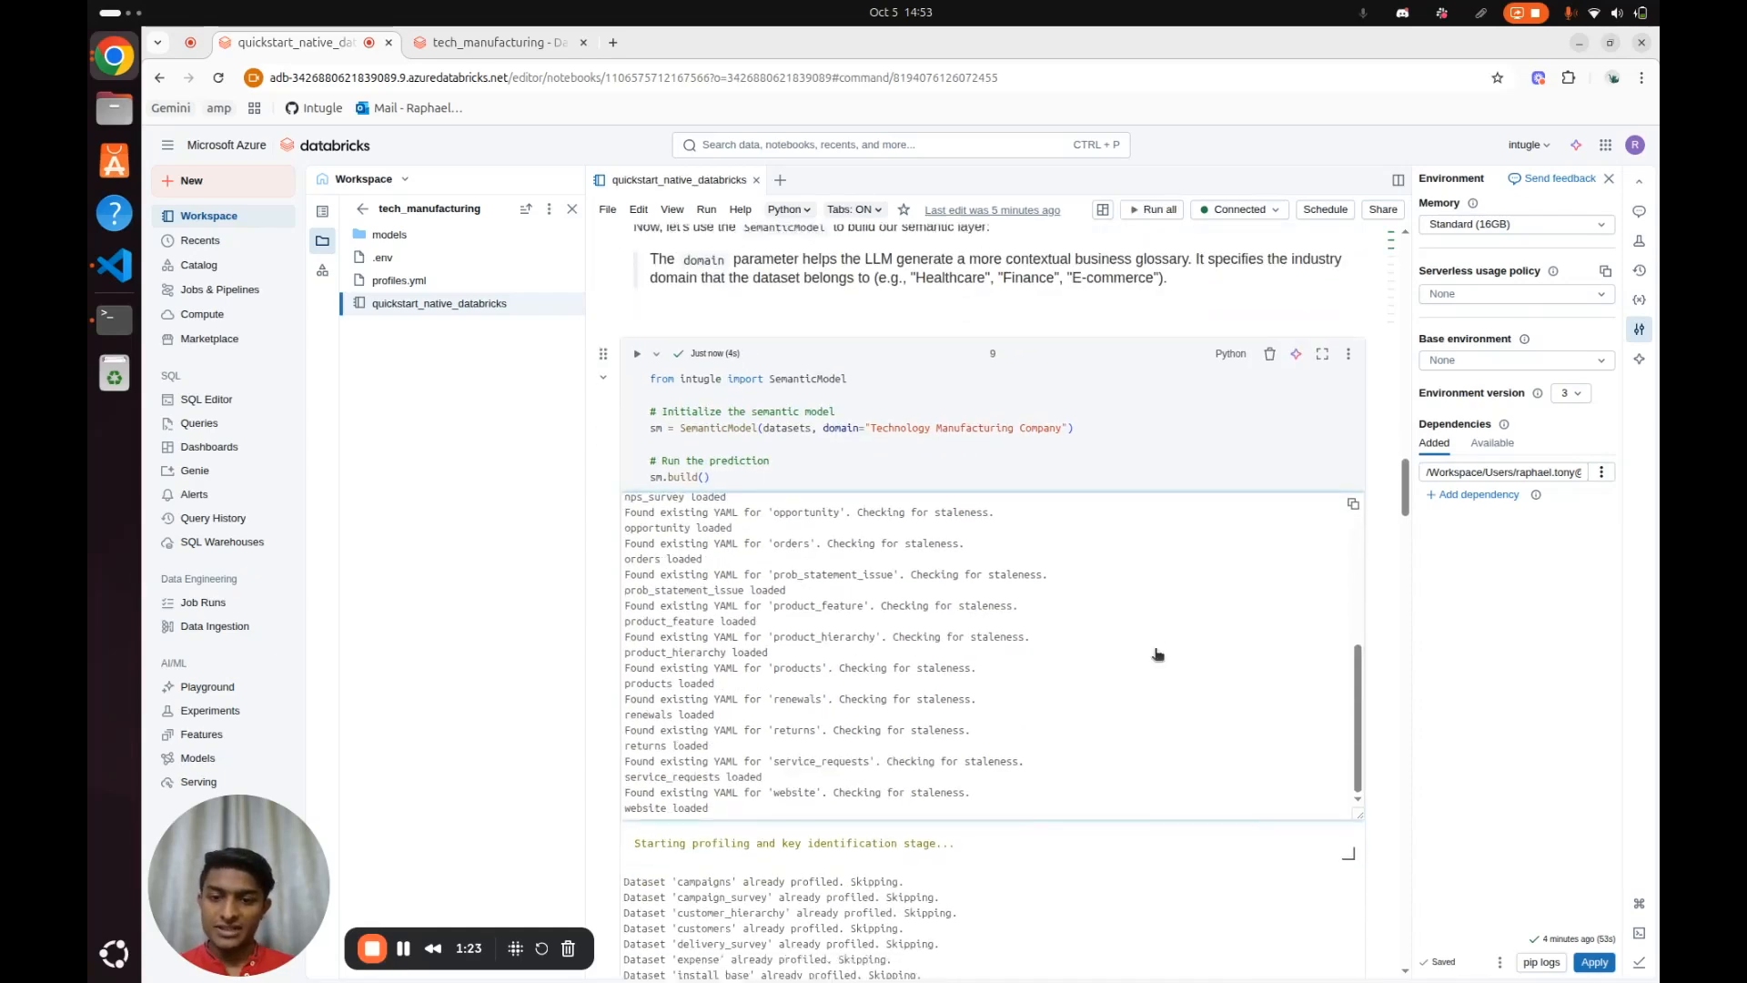
Run the Accessing a Dataset cell to display the profiling_df of the products dataset
{"action": "scroll", "coordinate": [1157, 654], "scroll_direction": "down", "scroll_amount": 5}
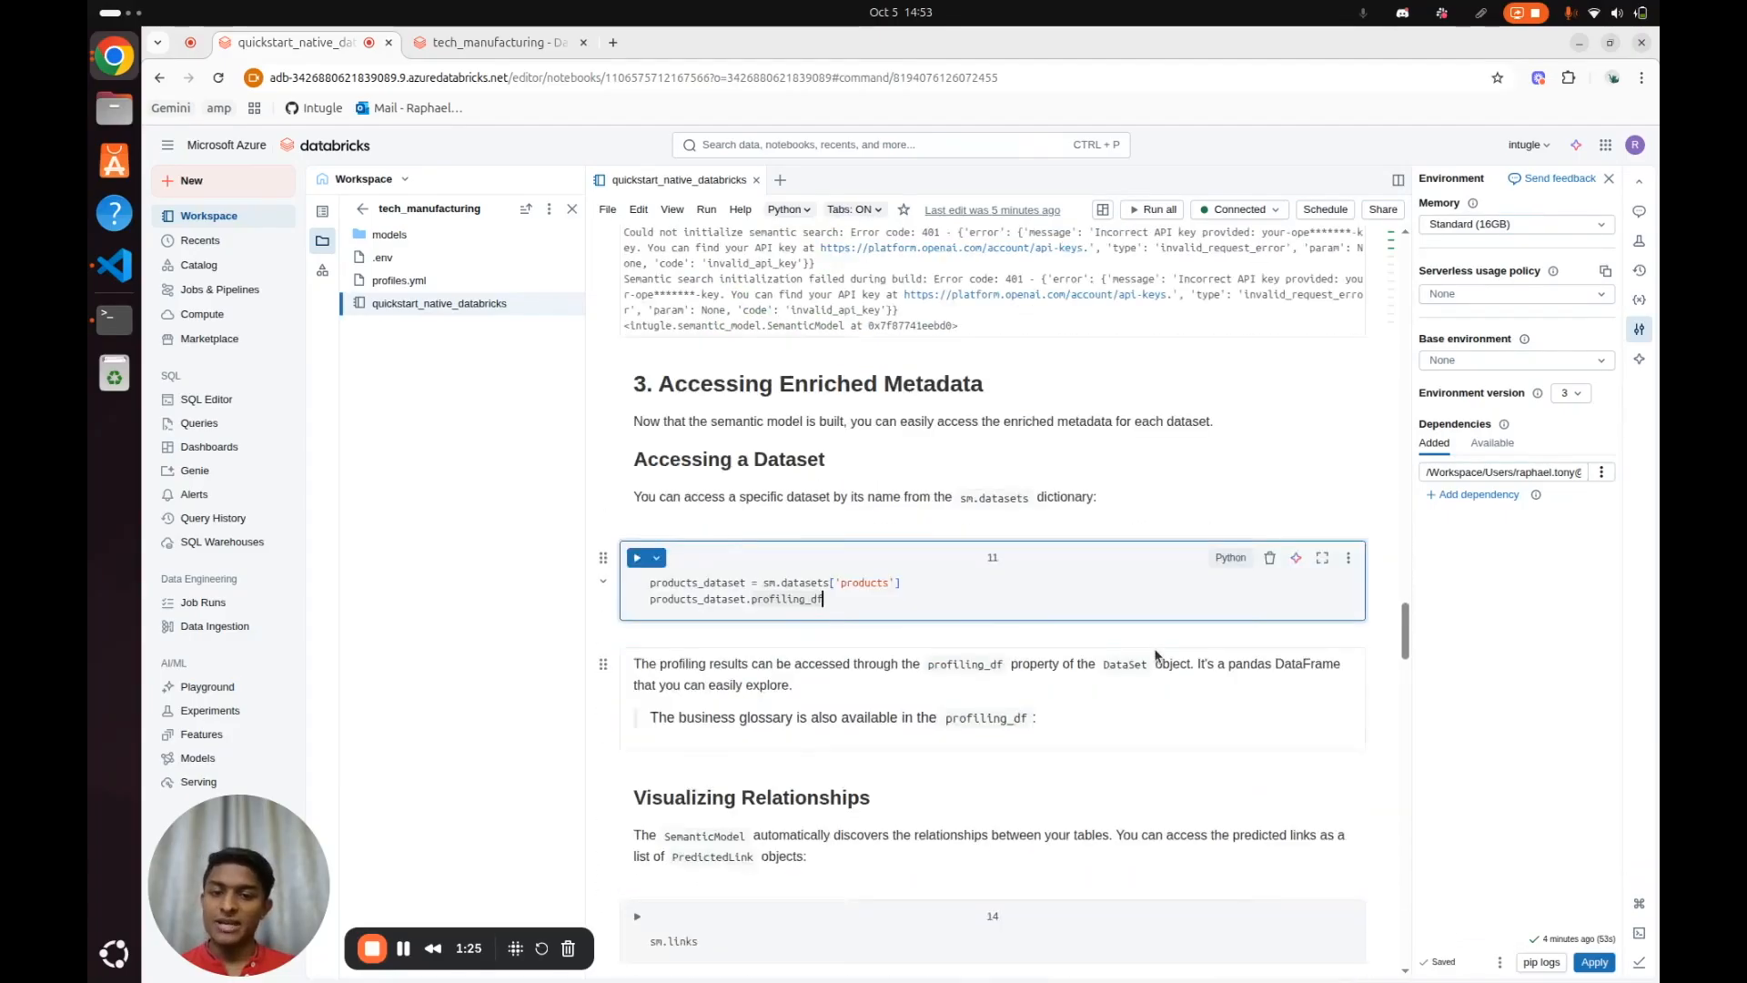
{"action": "double_click", "coordinate": [869, 584]}
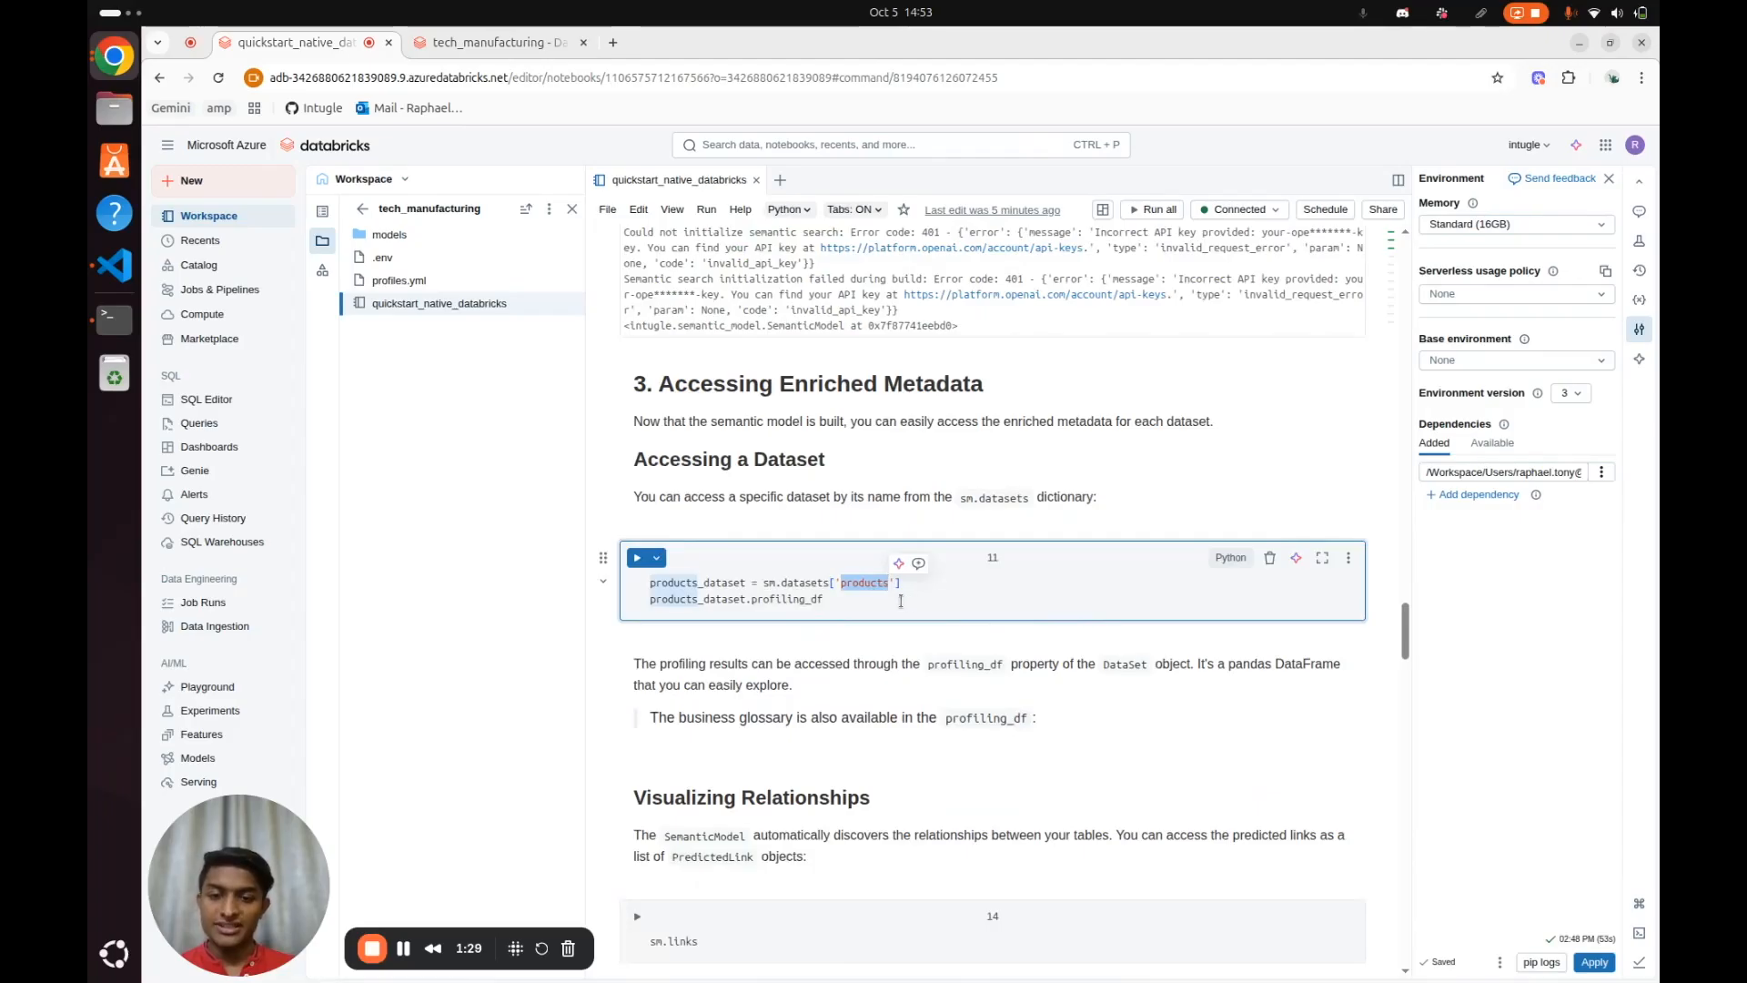
{"action": "left_click", "coordinate": [901, 602]}
{"action": "key", "text": "ctrl+Return"}
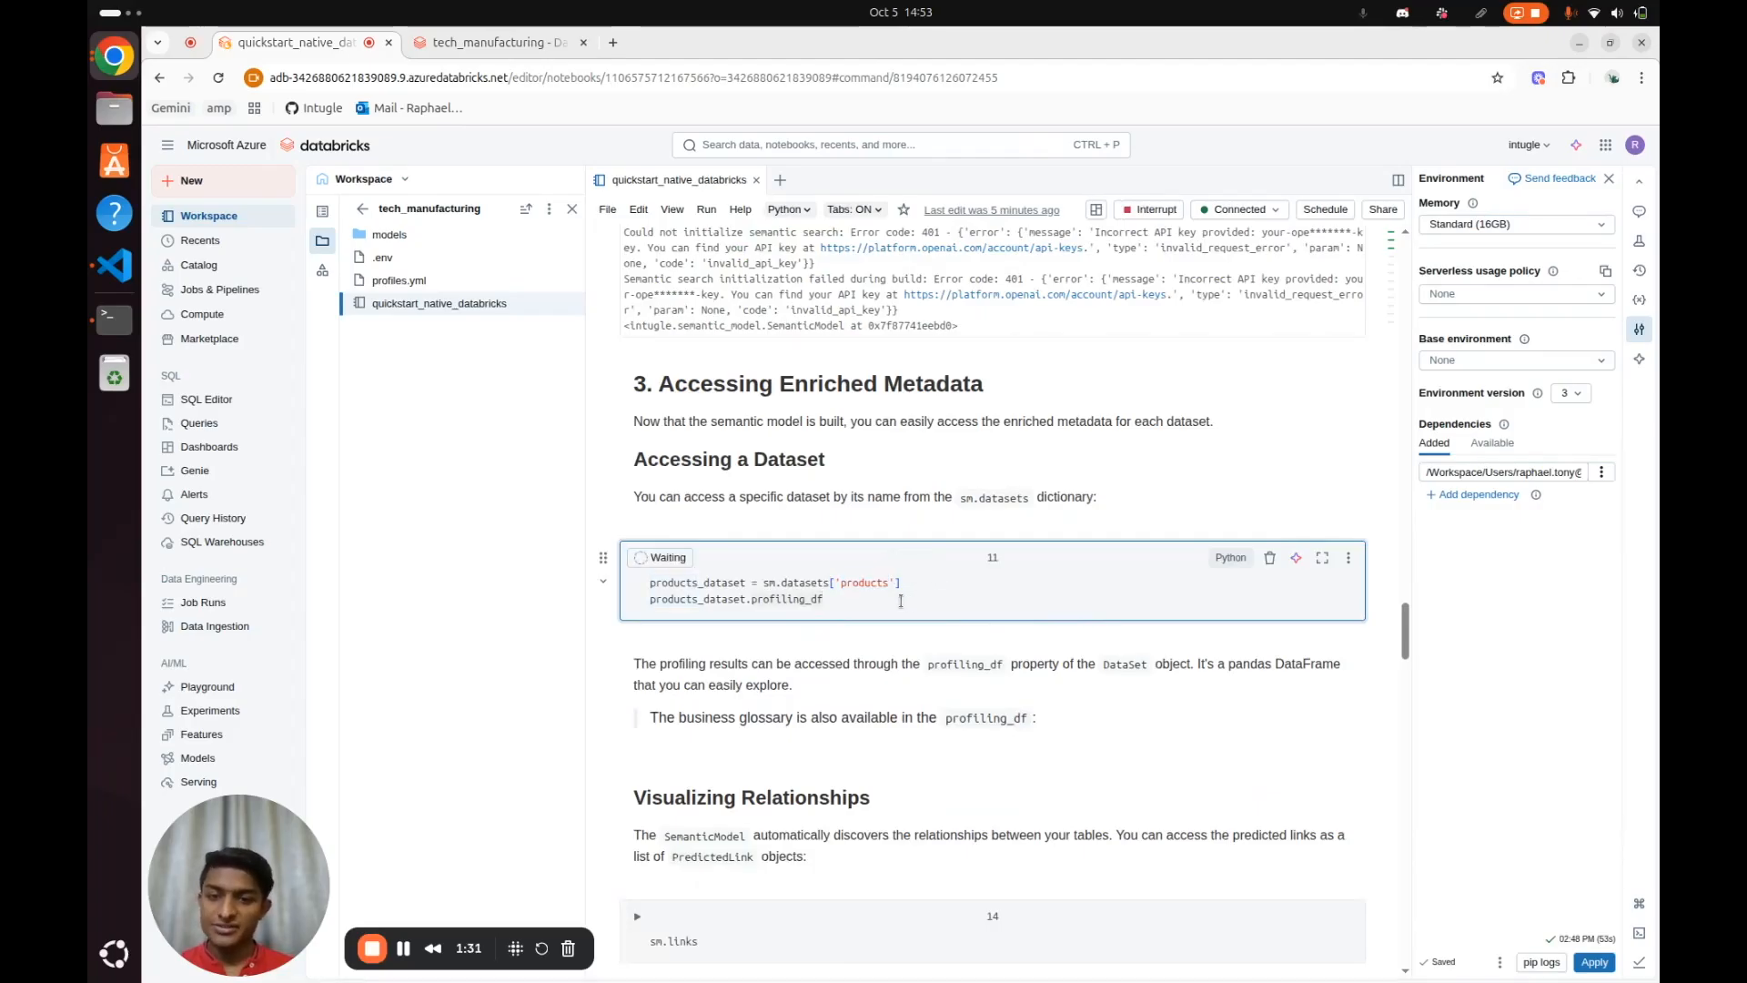
{"action": "scroll", "coordinate": [710, 520], "scroll_direction": "down", "scroll_amount": 1}
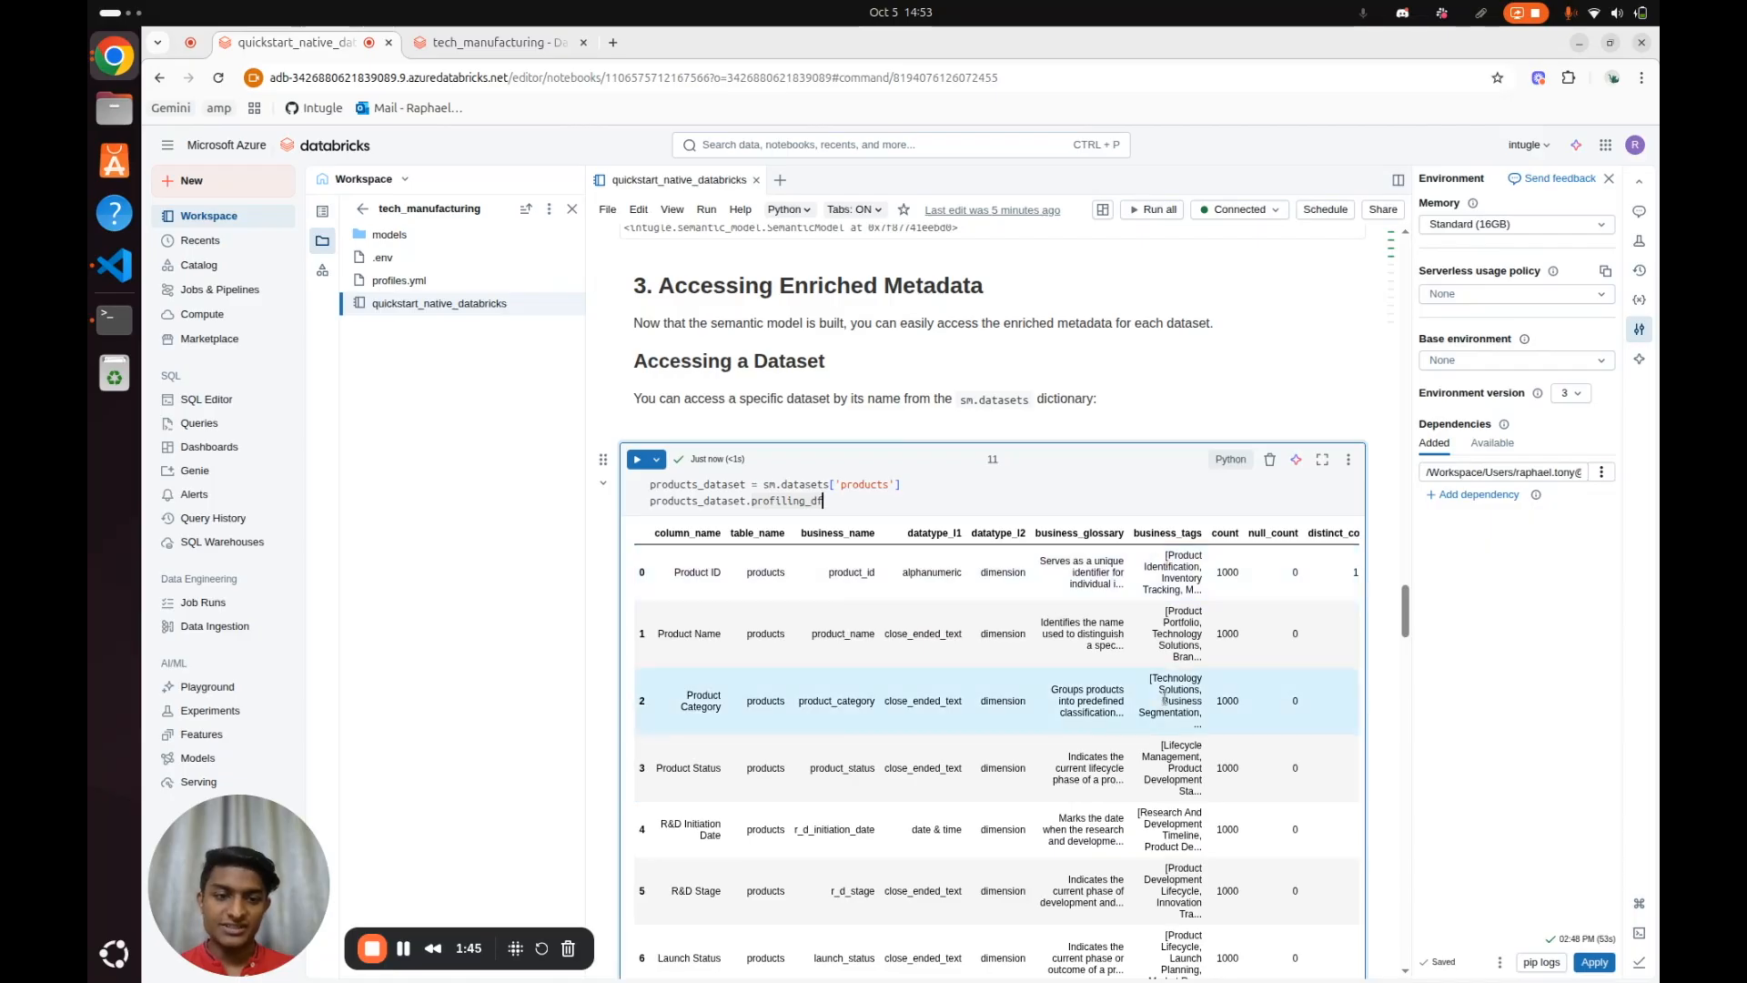
Check the remaining profiling columns of the products dataset and run the sm.links cell under Visualizing Relationships
{"action": "scroll", "coordinate": [1164, 697], "scroll_direction": "right", "scroll_amount": 5}
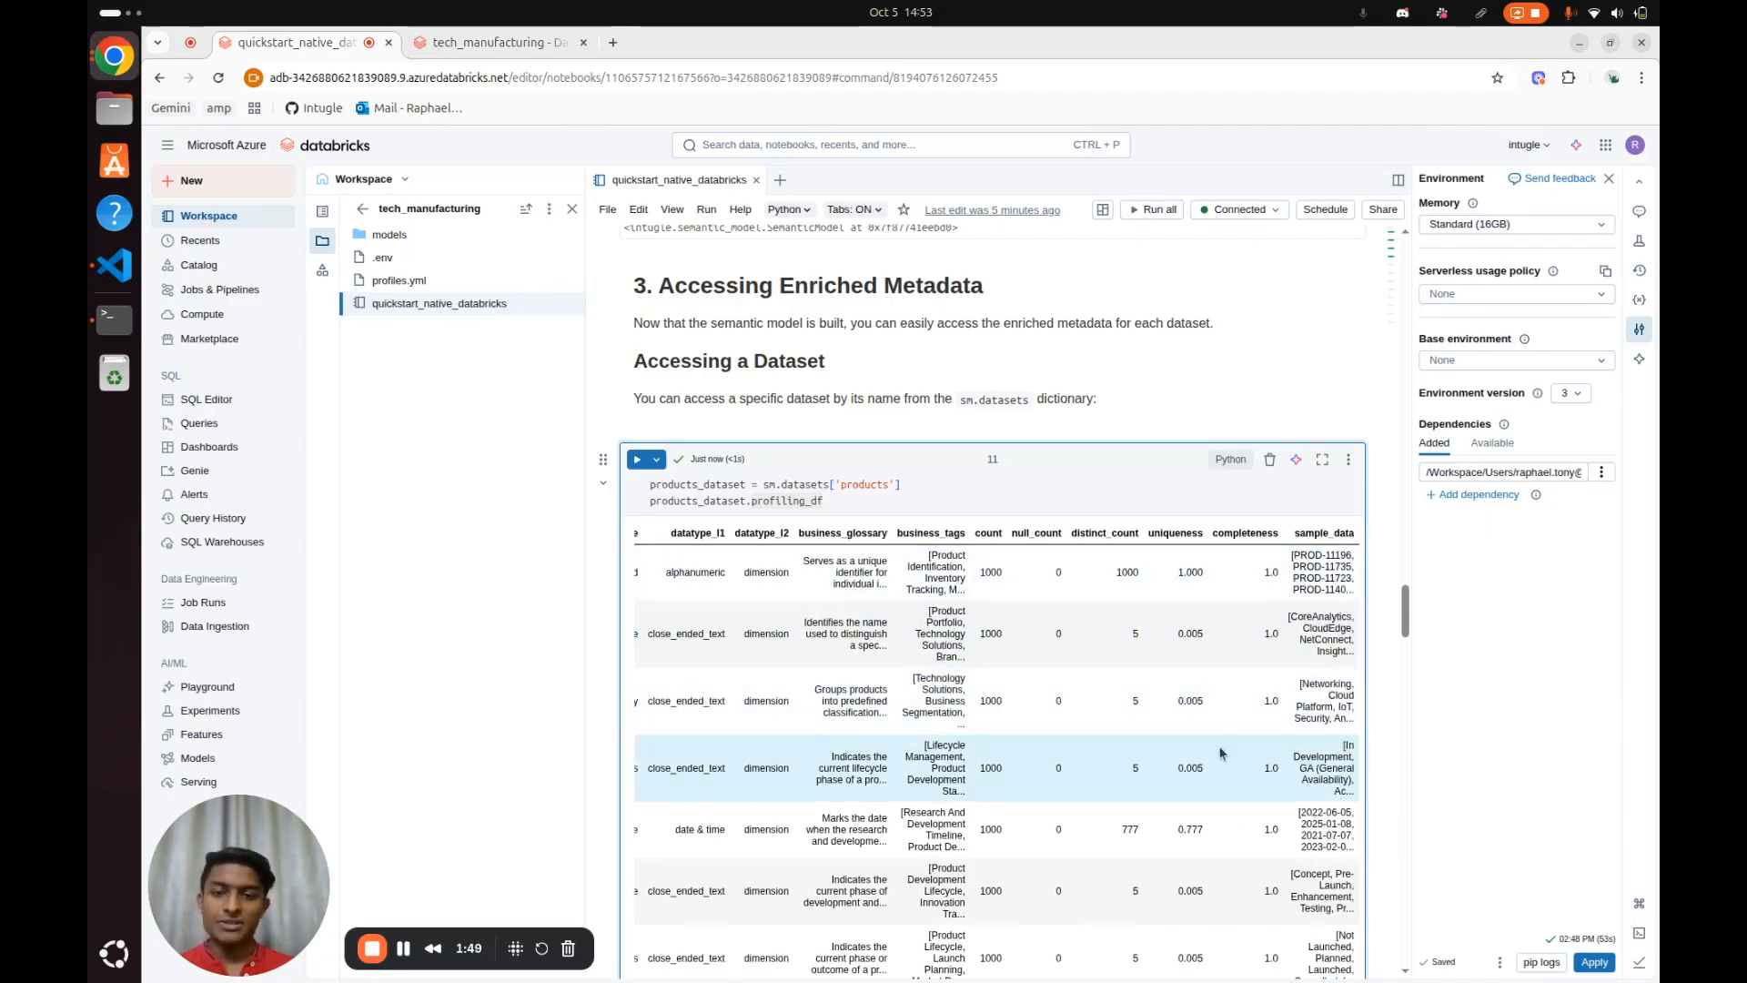
{"action": "scroll", "coordinate": [857, 628], "scroll_direction": "down", "scroll_amount": 10}
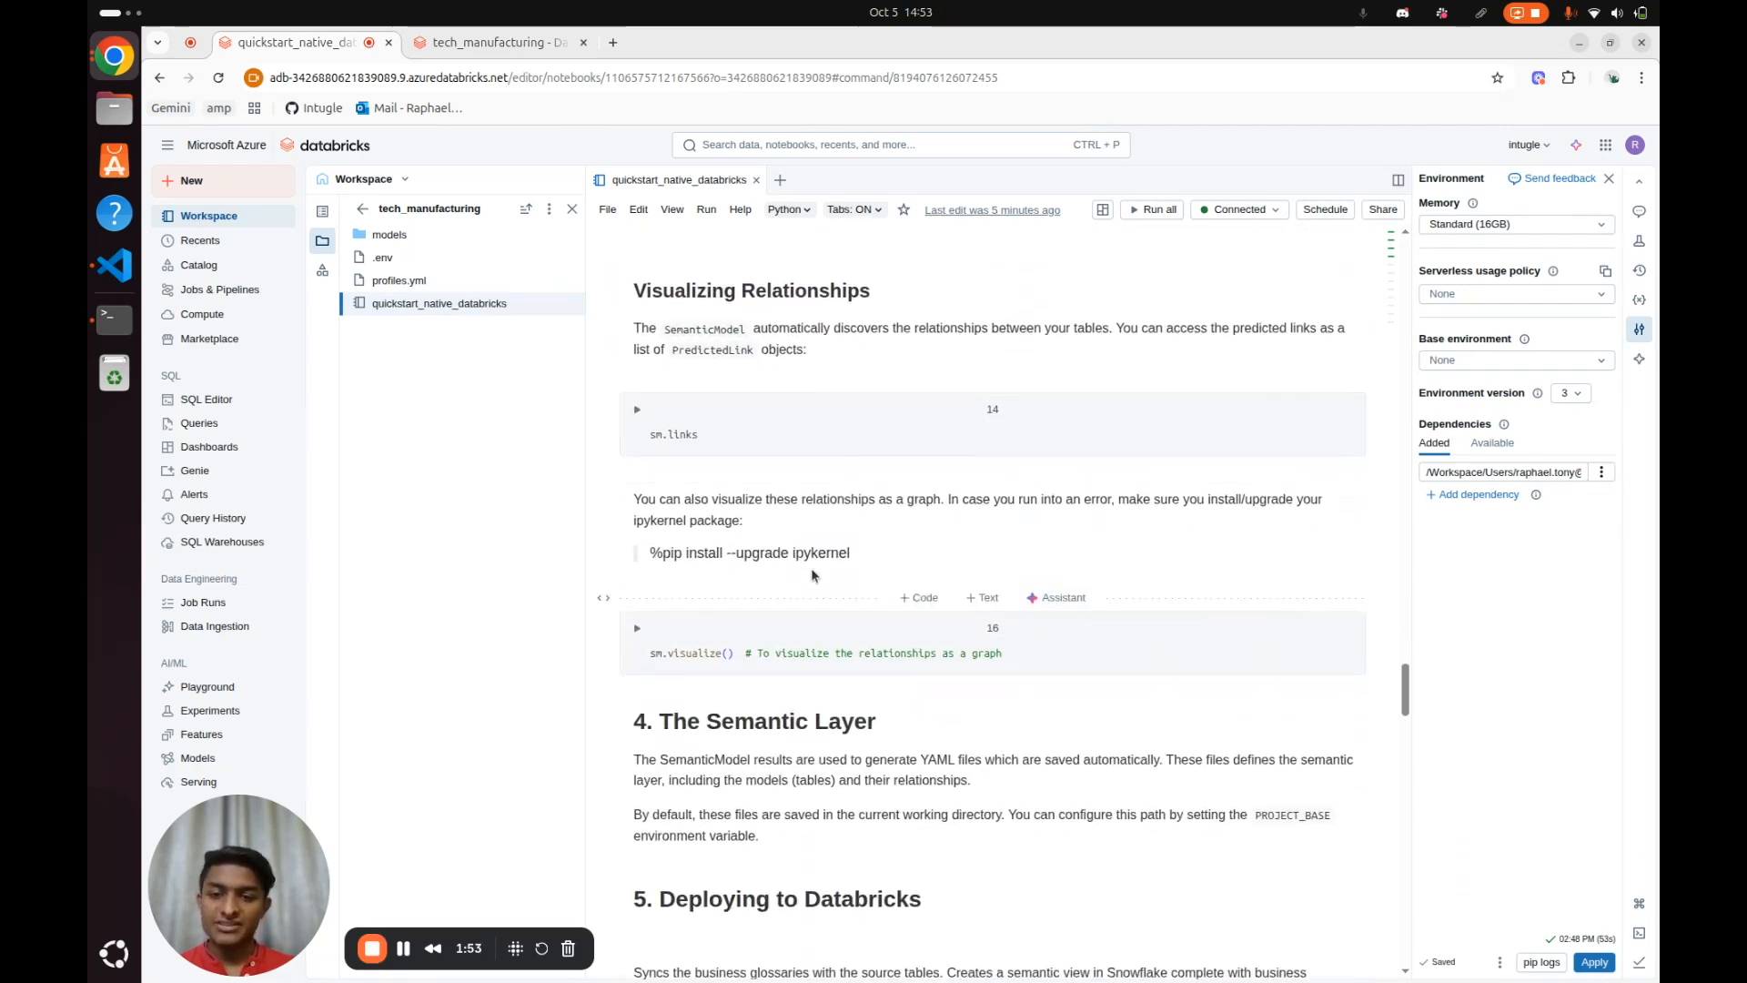
{"action": "left_click", "coordinate": [794, 435]}
{"action": "key", "text": "shift+Return"}
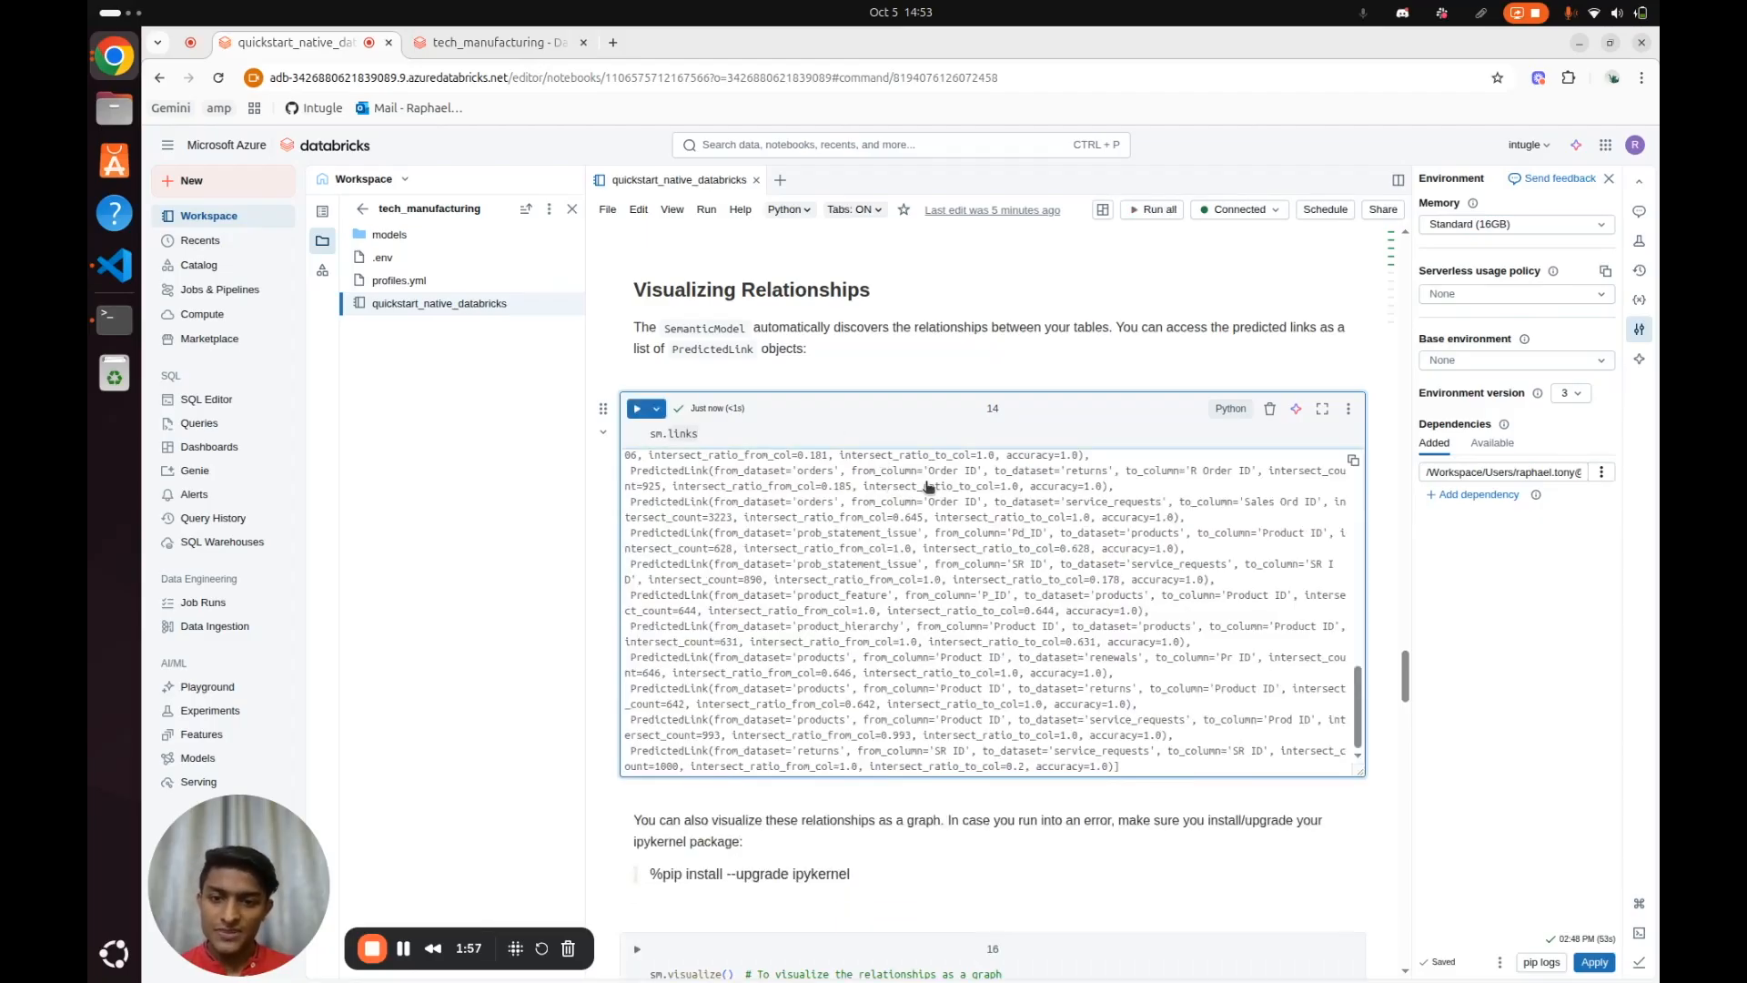
Examine the PredictedLink entries in the sm.links output, starting with the link from campaigns to campaign_survey
{"action": "scroll", "coordinate": [1028, 646], "scroll_direction": "up", "scroll_amount": 3}
{"action": "scroll", "coordinate": [1263, 569], "scroll_direction": "down", "scroll_amount": 2}
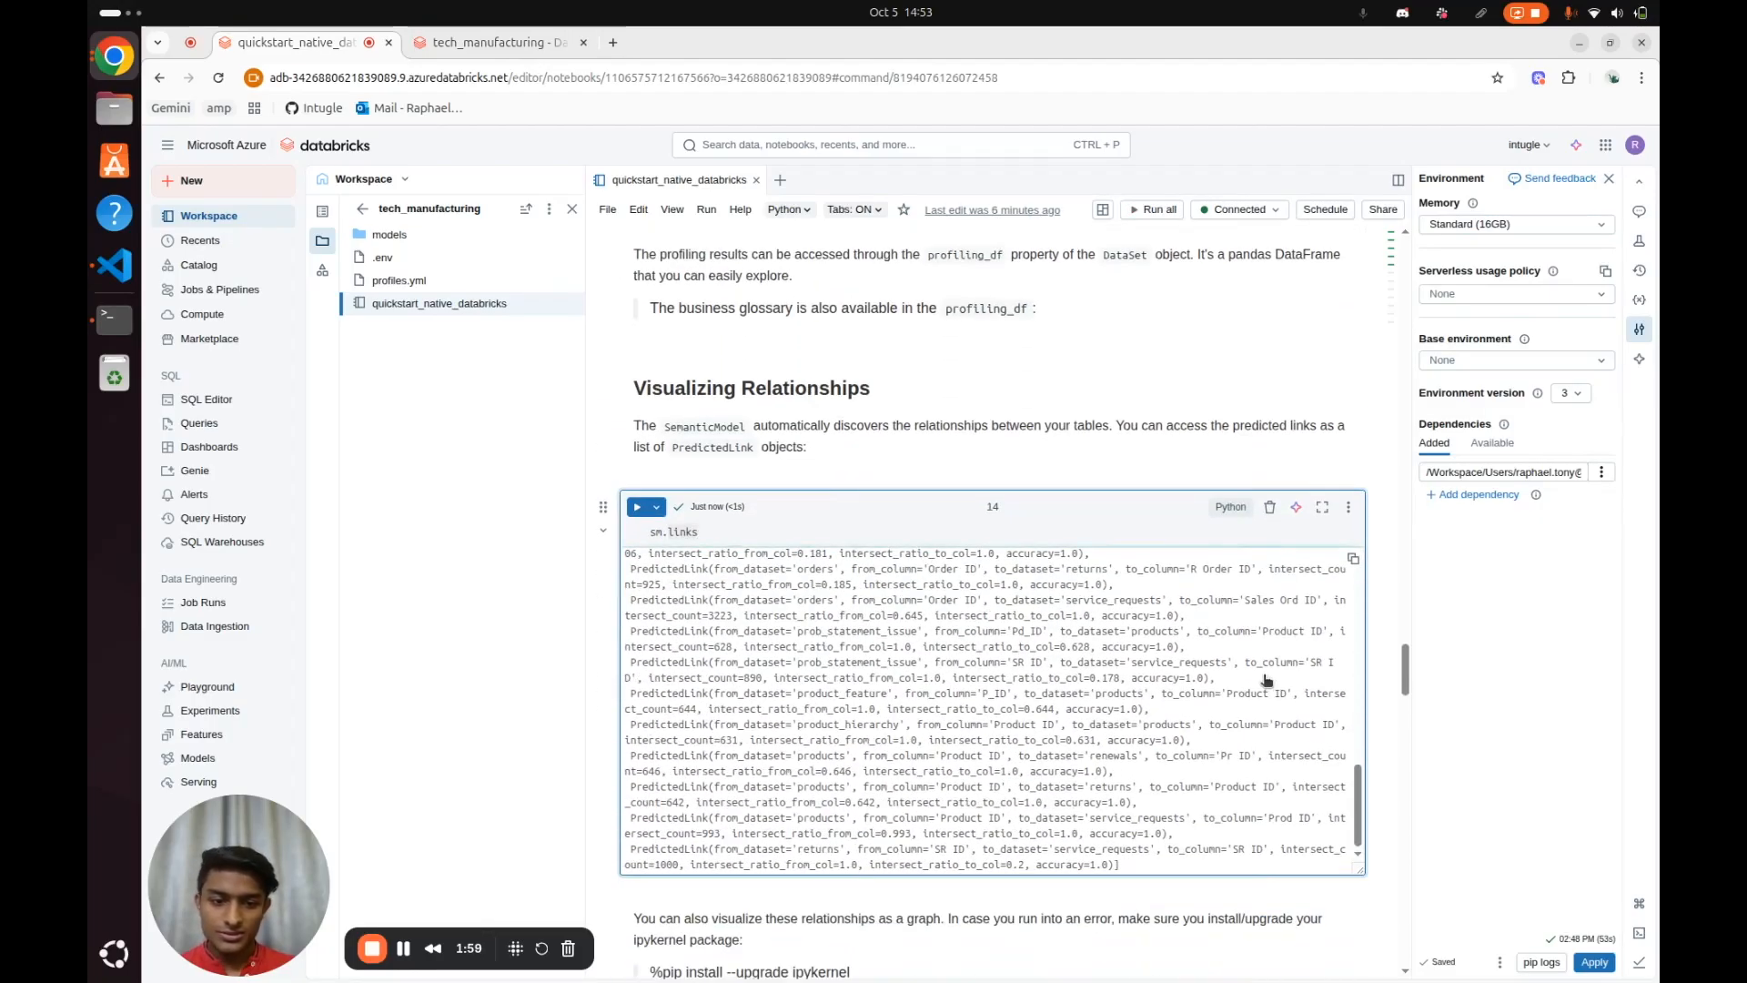
{"action": "scroll", "coordinate": [1262, 675], "scroll_direction": "up", "scroll_amount": 3}
{"action": "scroll", "coordinate": [1263, 674], "scroll_direction": "down", "scroll_amount": 6}
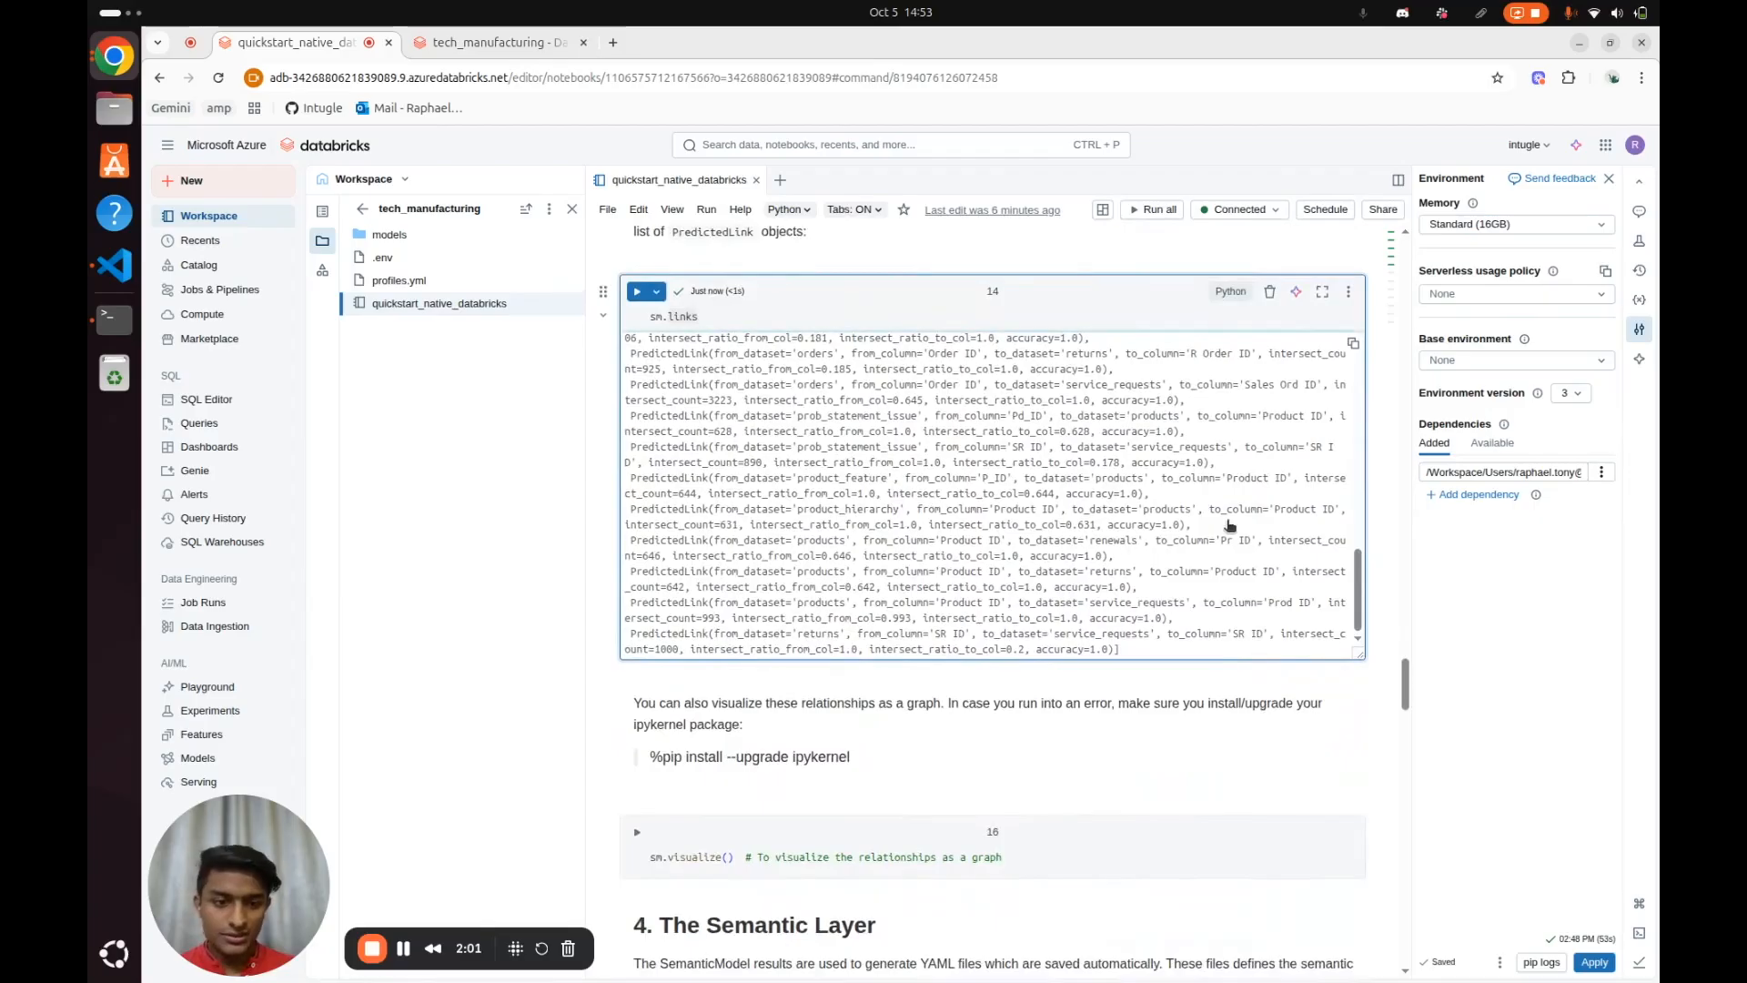
{"action": "left_click_drag", "start_coordinate": [1353, 572], "coordinate": [1355, 382]}
{"action": "left_click", "coordinate": [1350, 579]}
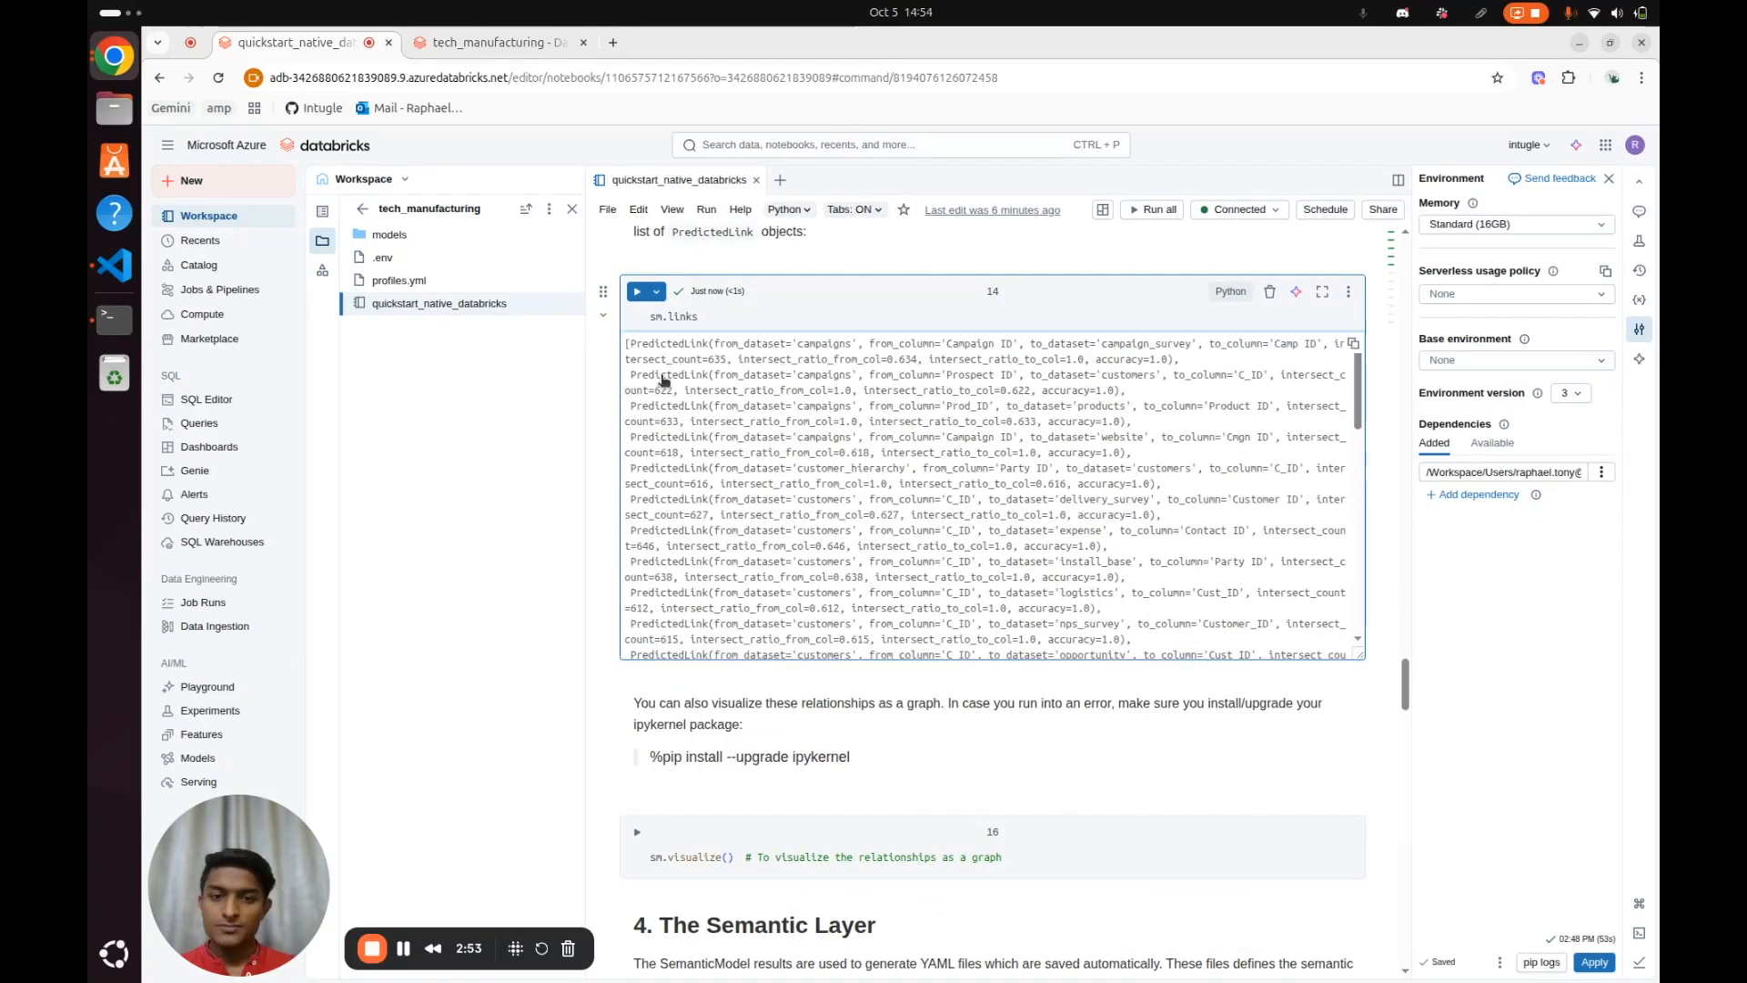
{"action": "left_click_drag", "start_coordinate": [627, 343], "coordinate": [1183, 361]}
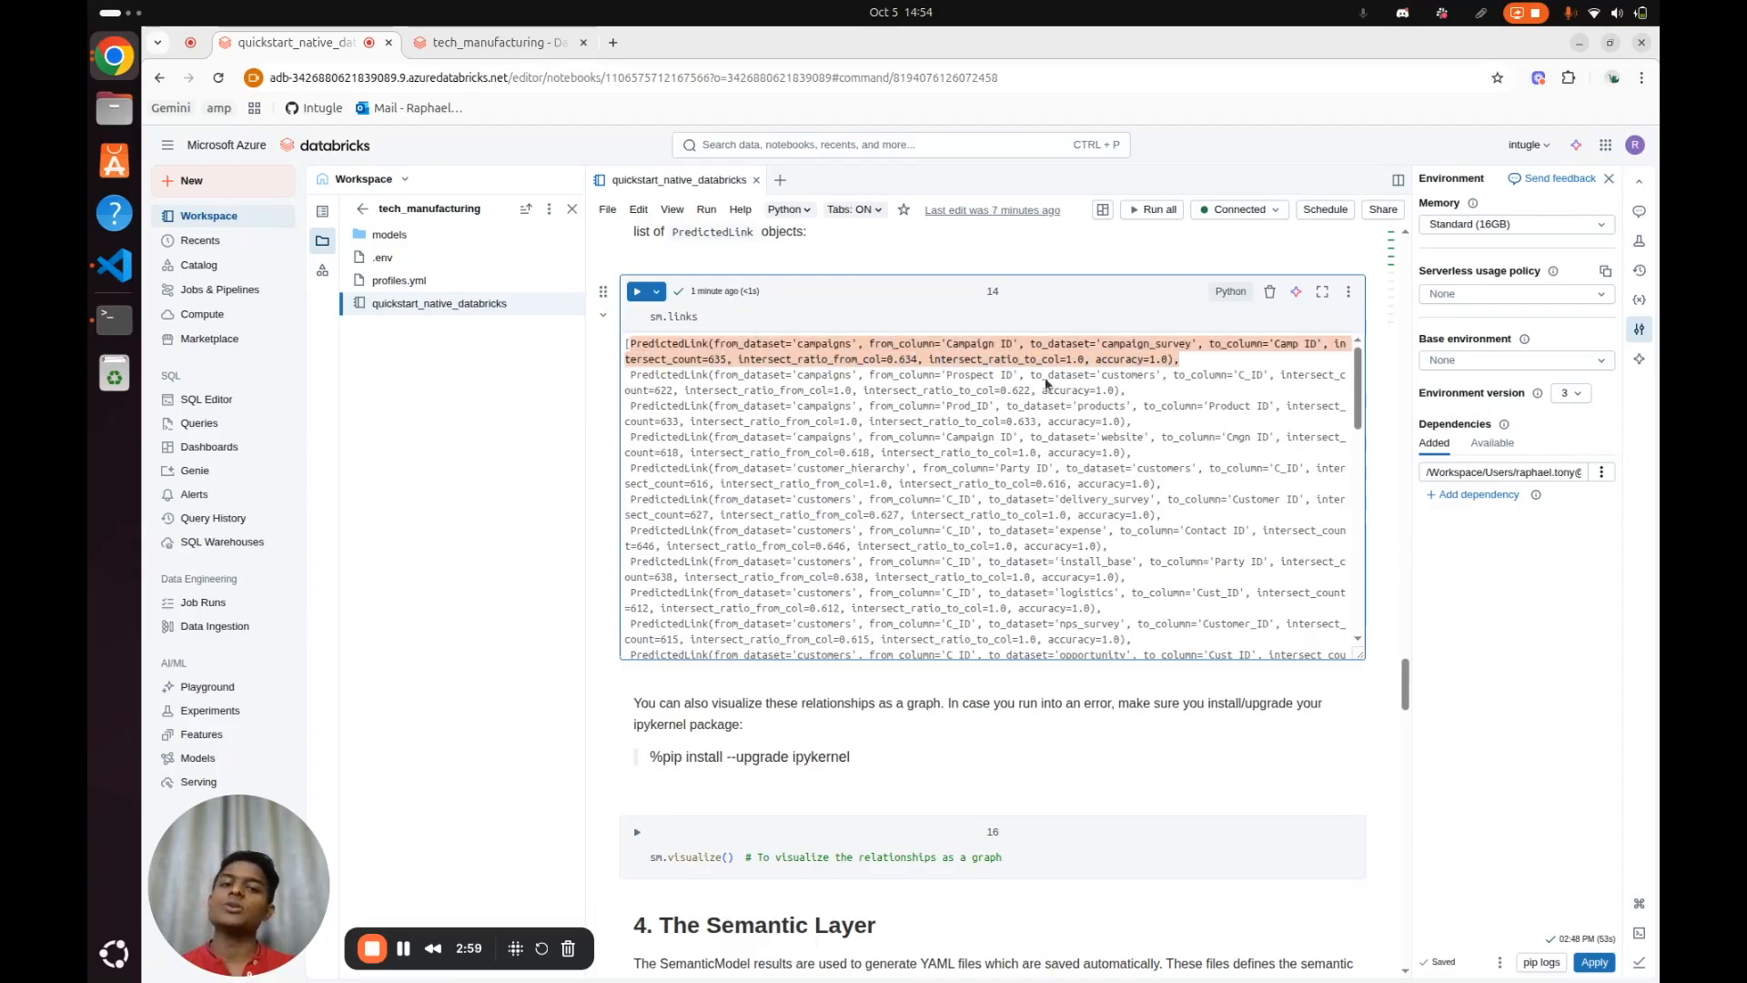
{"action": "scroll", "coordinate": [1171, 435], "scroll_direction": "down", "scroll_amount": 5}
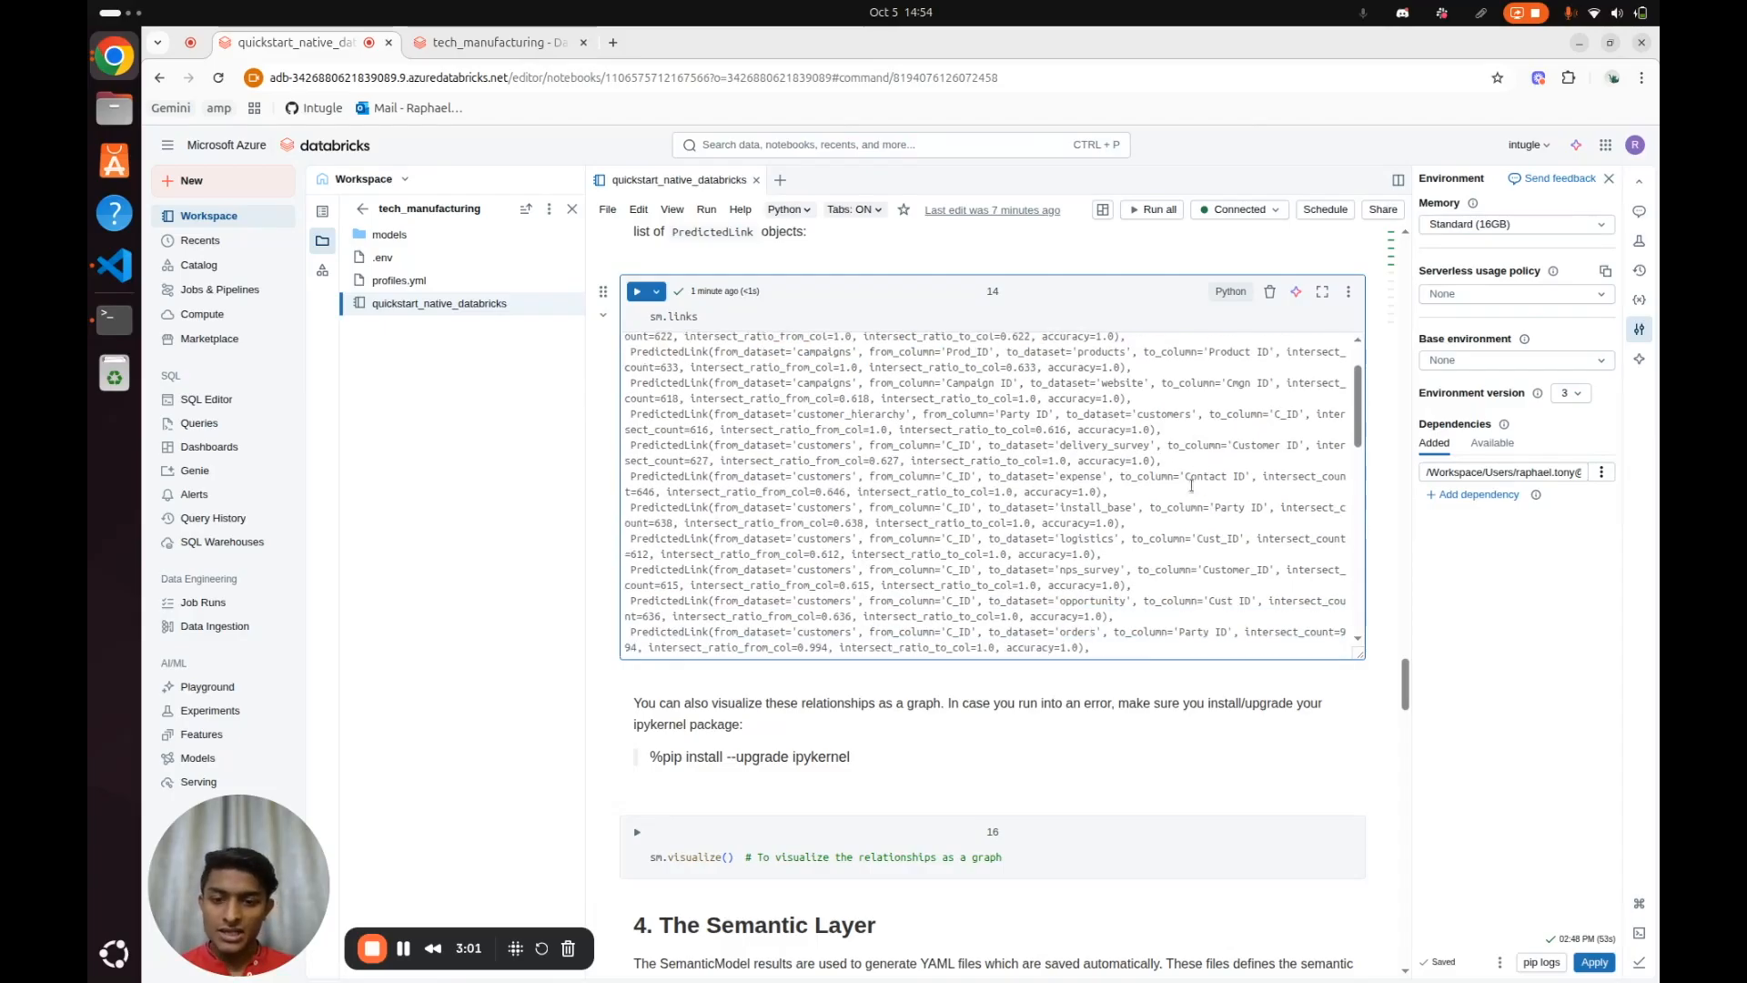
Run the sm.visualize() cell and inspect the graph of relationships between the tables
{"action": "scroll", "coordinate": [1084, 749], "scroll_direction": "down", "scroll_amount": 5}
{"action": "left_click", "coordinate": [1049, 568]}
{"action": "key", "text": "shift+Return"}
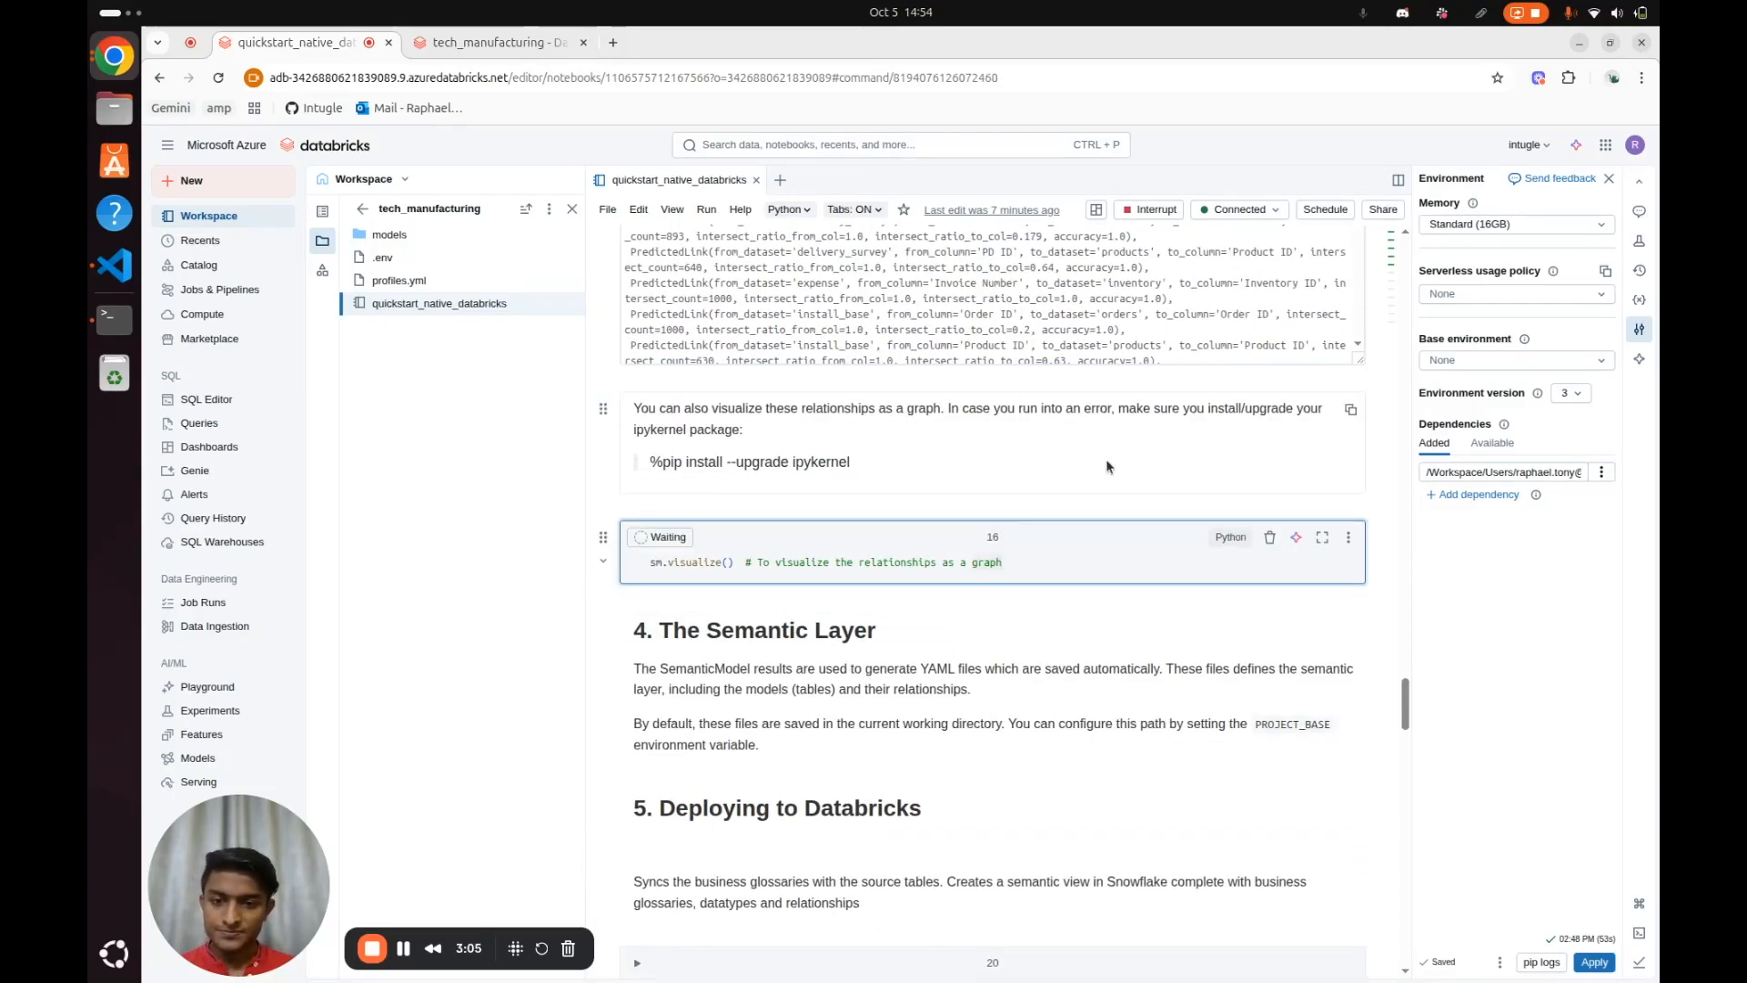
{"action": "scroll", "coordinate": [1105, 463], "scroll_direction": "down", "scroll_amount": 1}
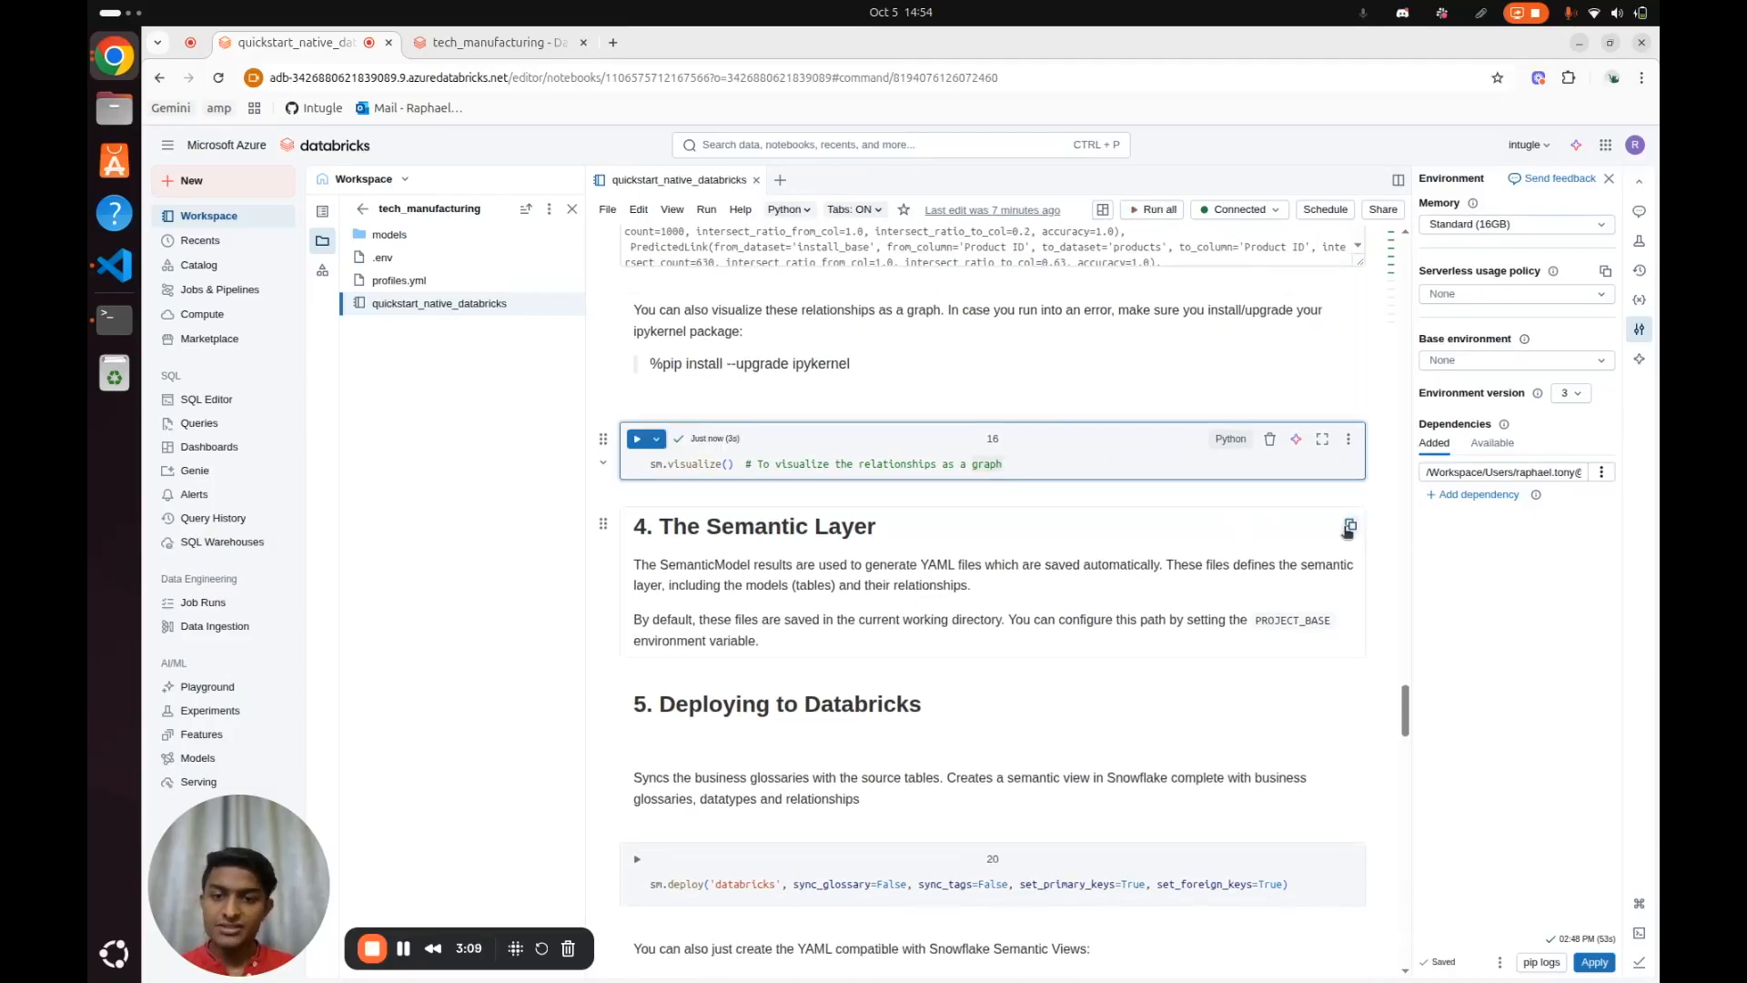
{"action": "scroll", "coordinate": [1330, 532], "scroll_direction": "down", "scroll_amount": 2}
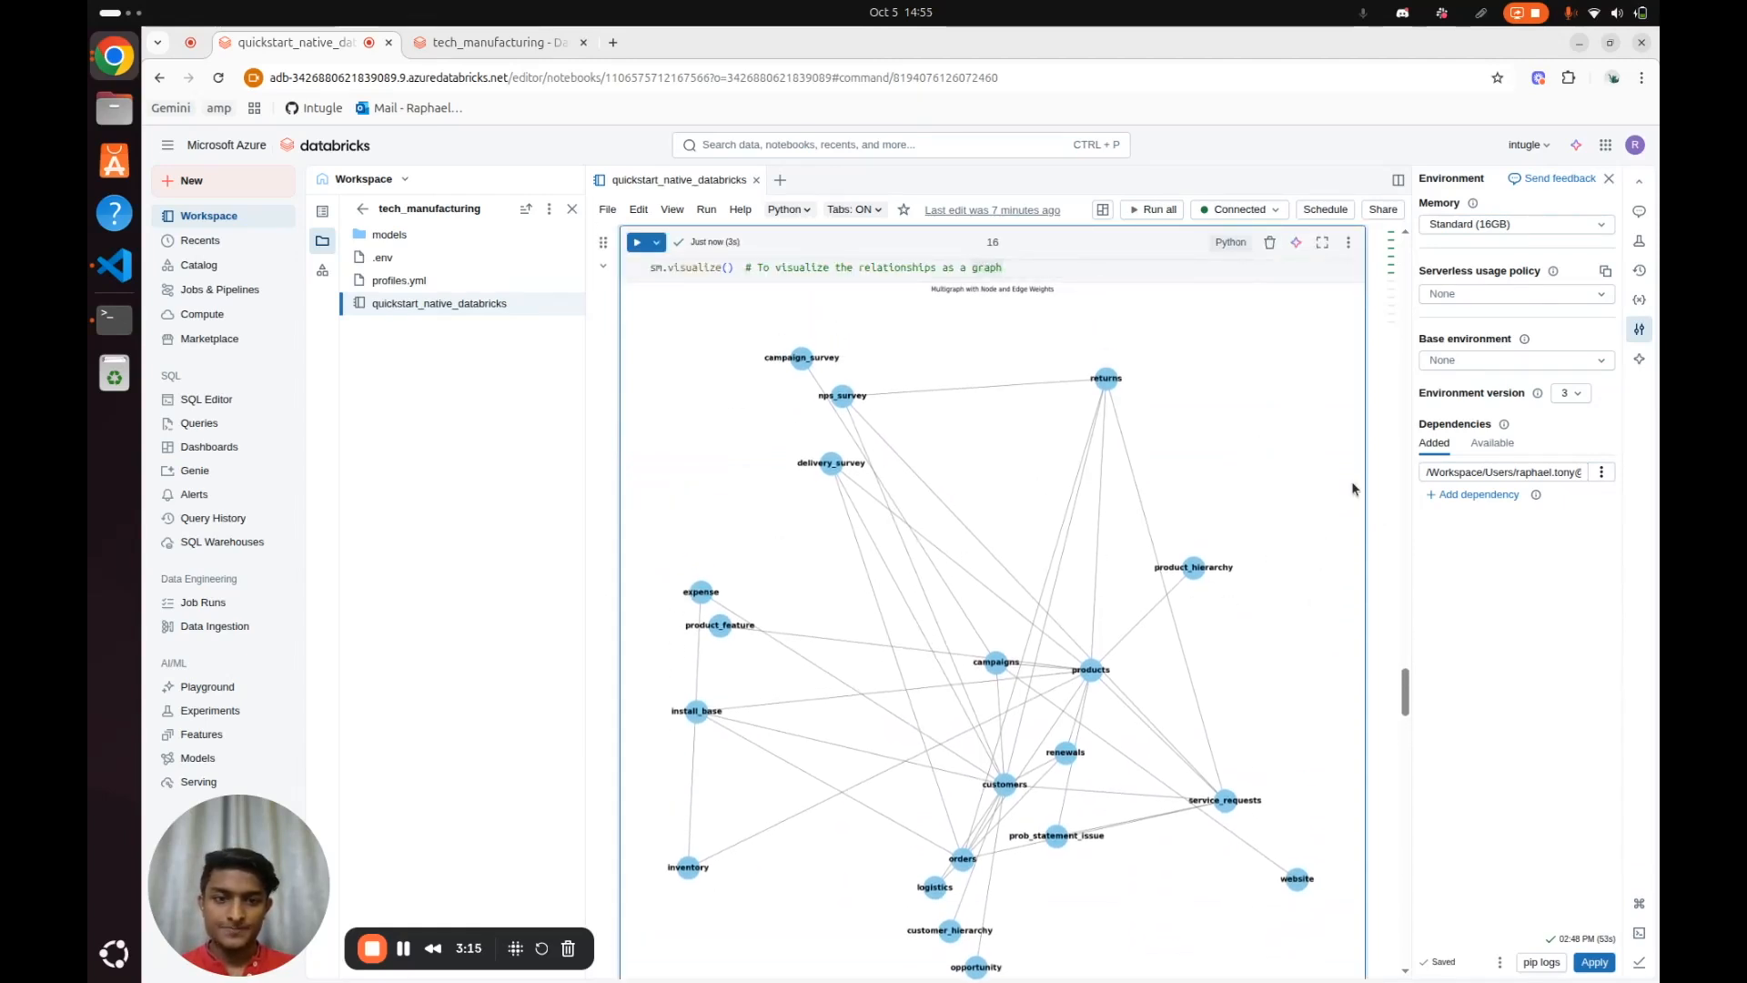
{"action": "scroll", "coordinate": [1352, 483], "scroll_direction": "down", "scroll_amount": 1}
{"action": "scroll", "coordinate": [1352, 483], "scroll_direction": "down", "scroll_amount": 6}
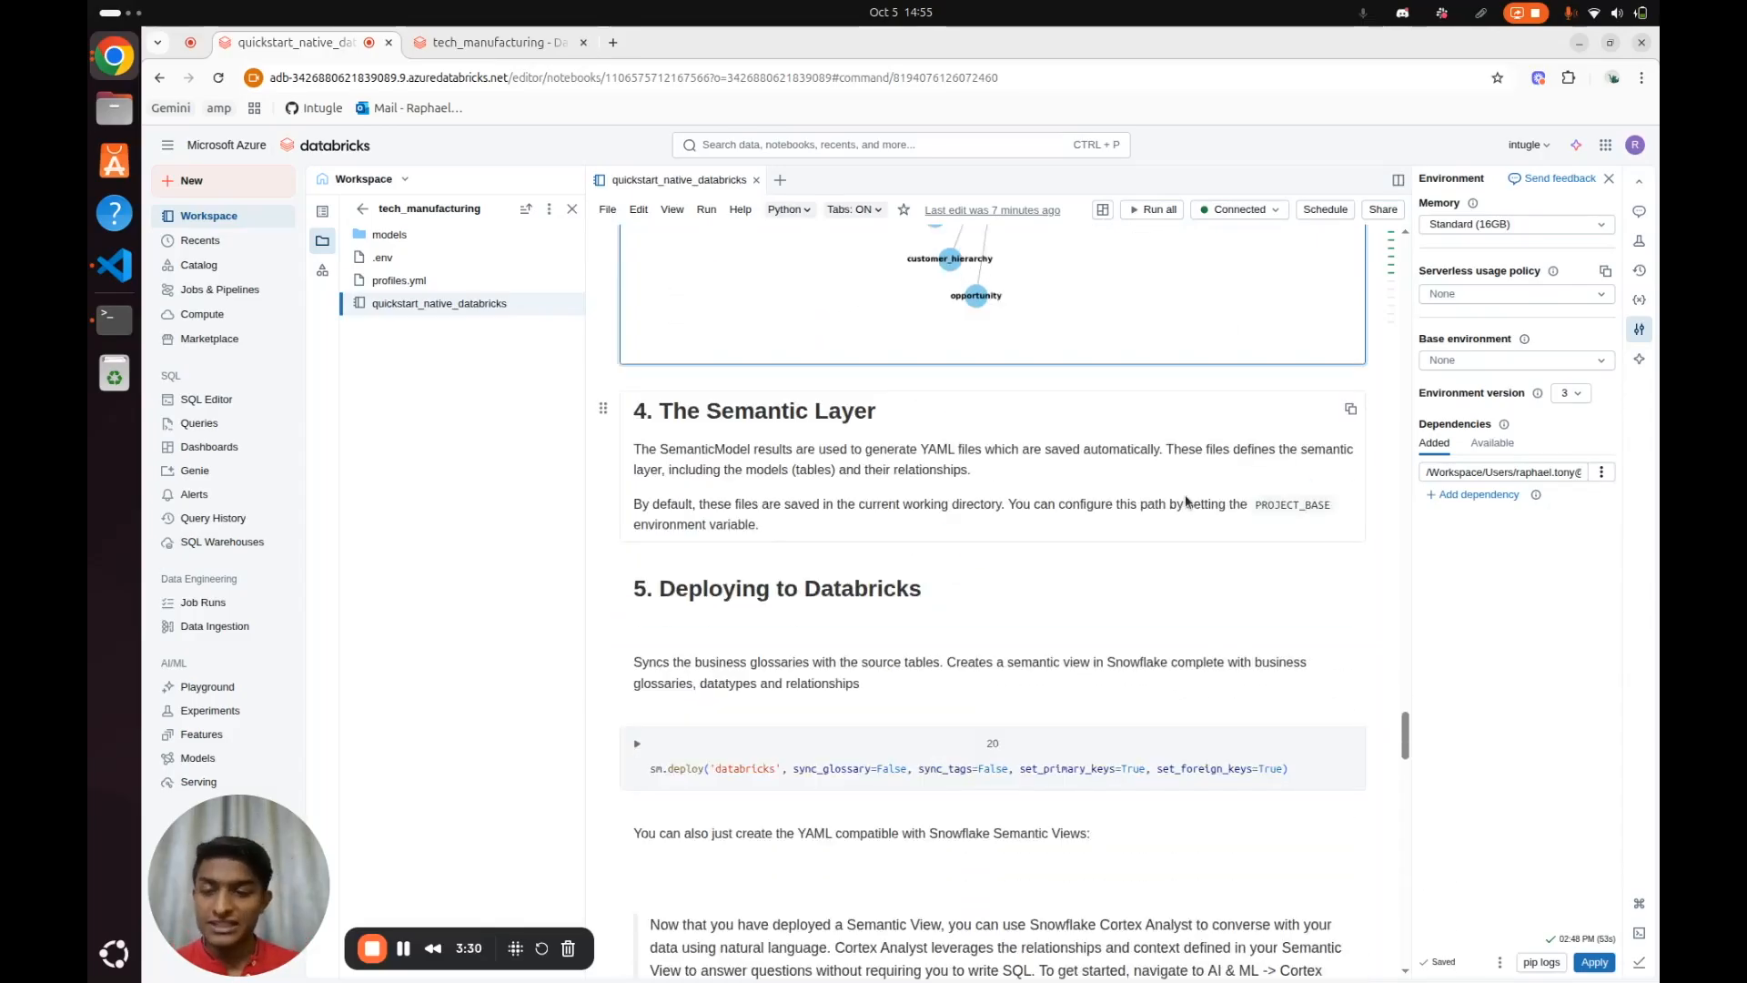
Deploy the semantic model to 'databricks' by running the sm.deploy cell with sync_glossary, sync_tags, set_primary_keys and set_foreign_keys set to True
{"action": "left_click", "coordinate": [470, 235]}
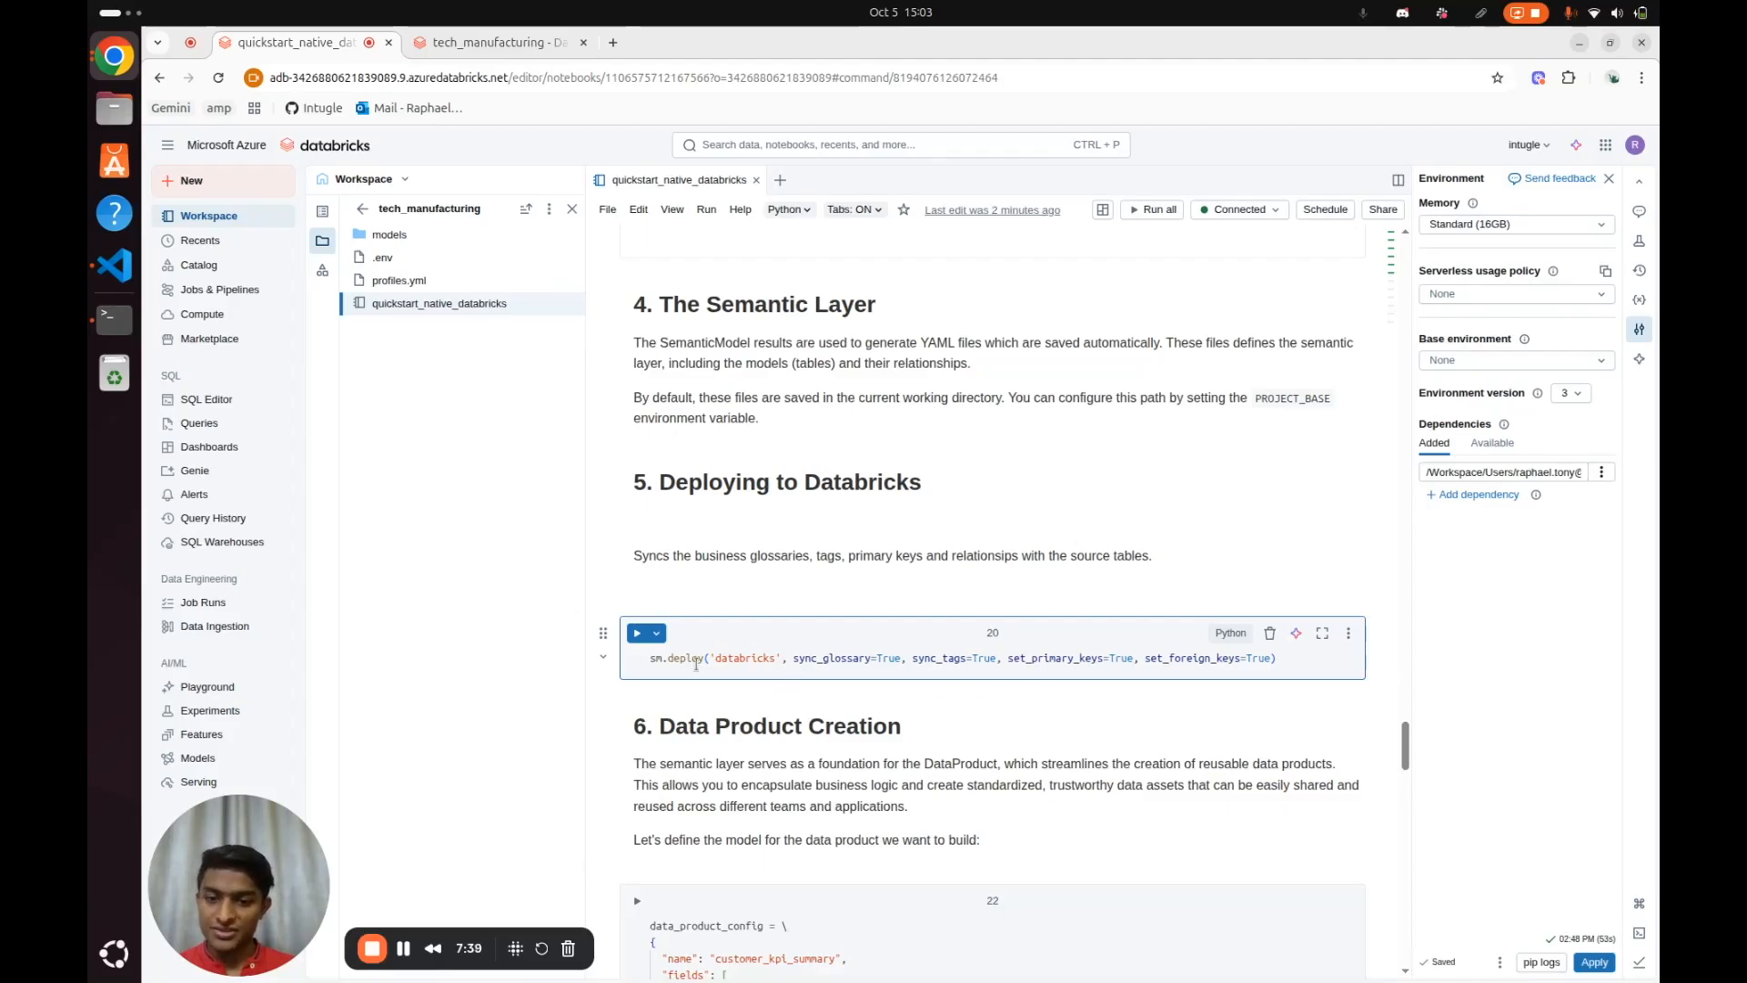
{"action": "left_click", "coordinate": [1303, 657]}
{"action": "key", "text": "ctrl+Return"}
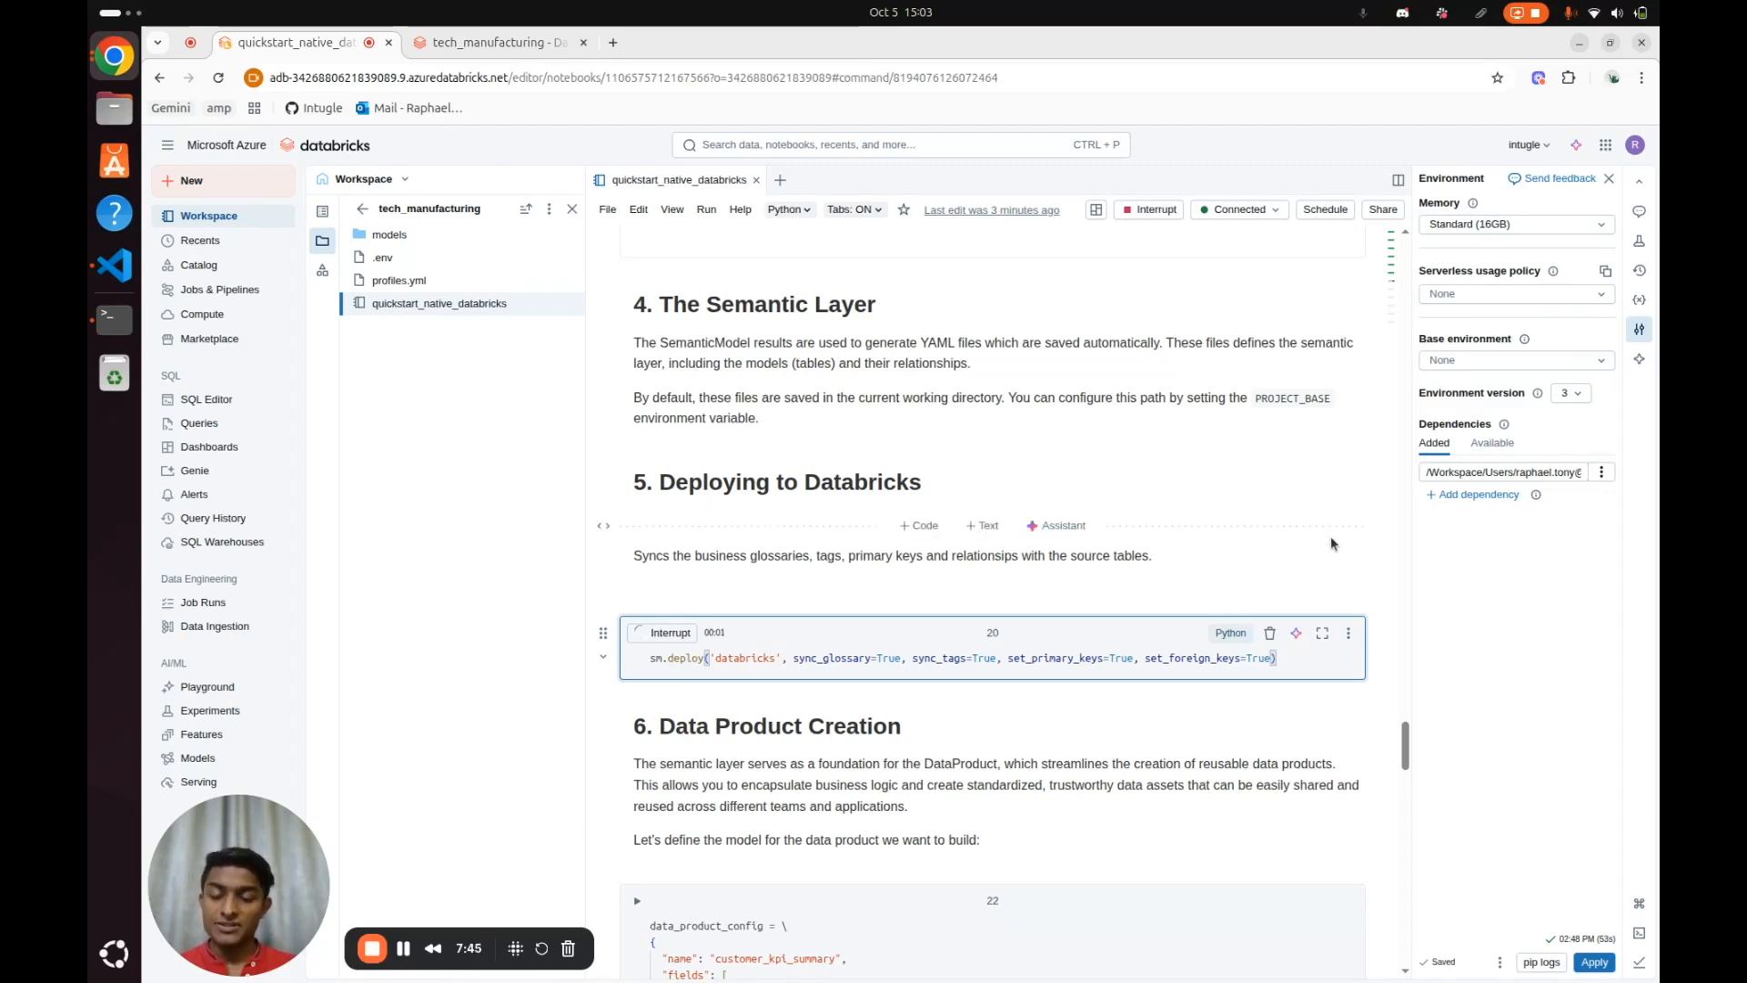
{"action": "scroll", "coordinate": [1333, 545], "scroll_direction": "down", "scroll_amount": 3}
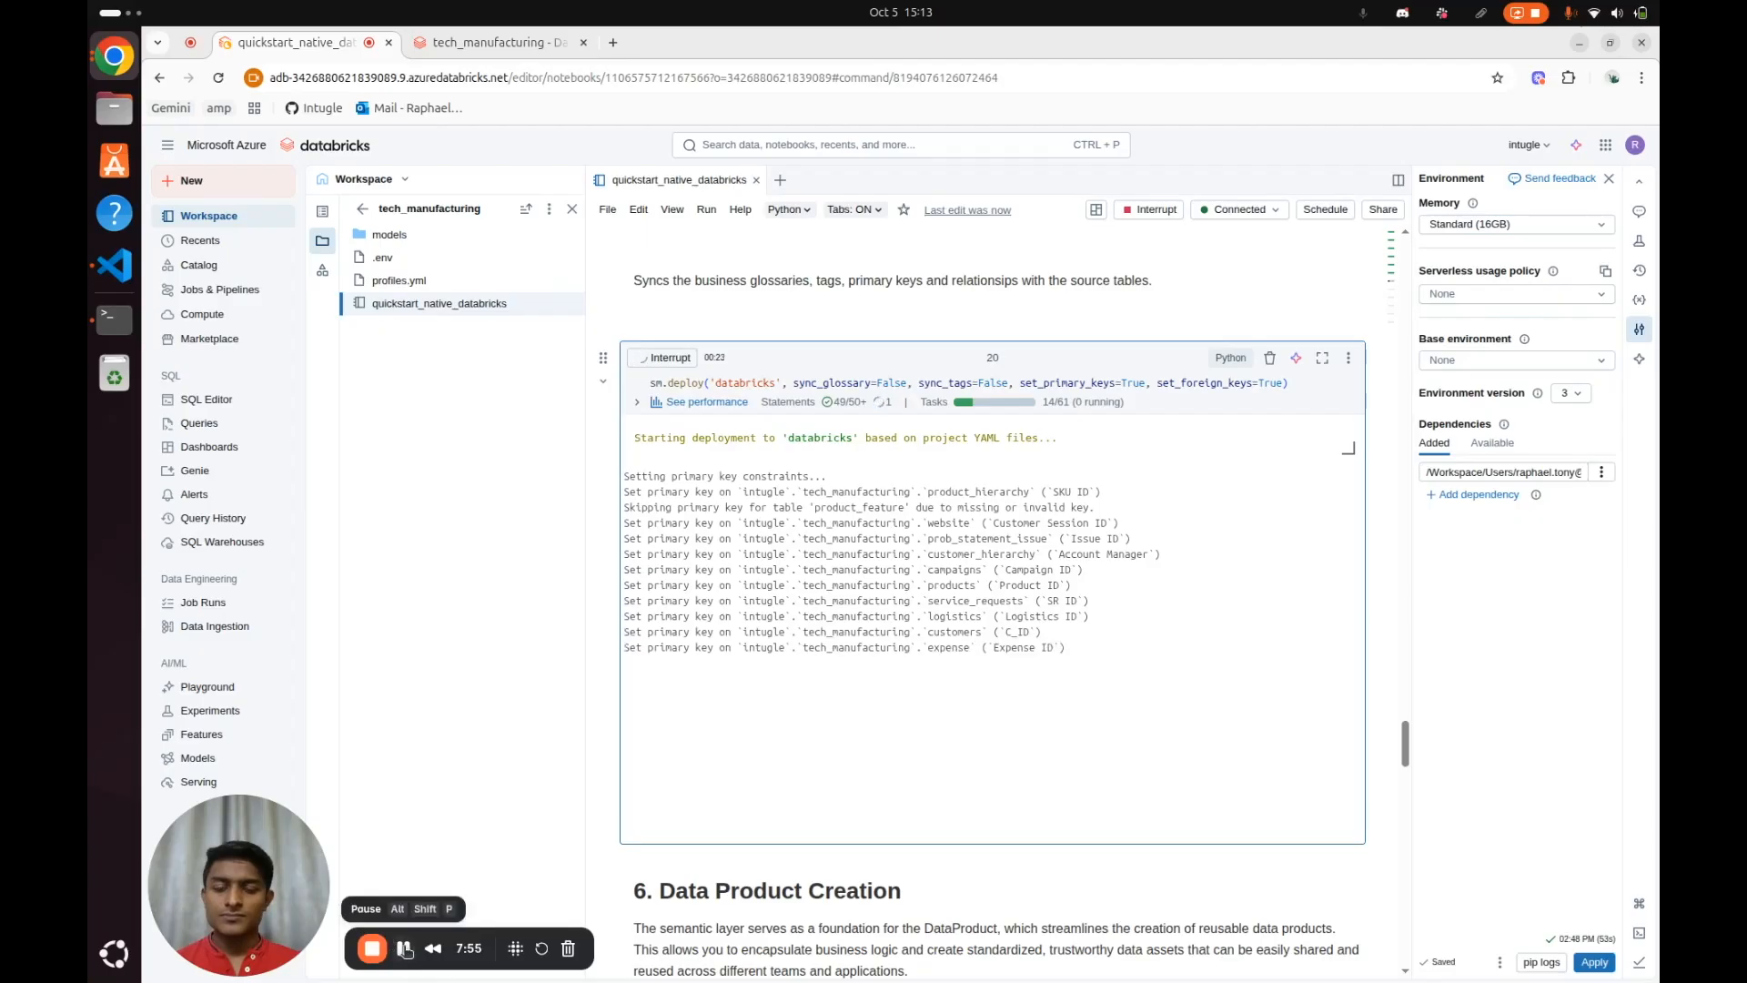
{"action": "left_click", "coordinate": [406, 949]}
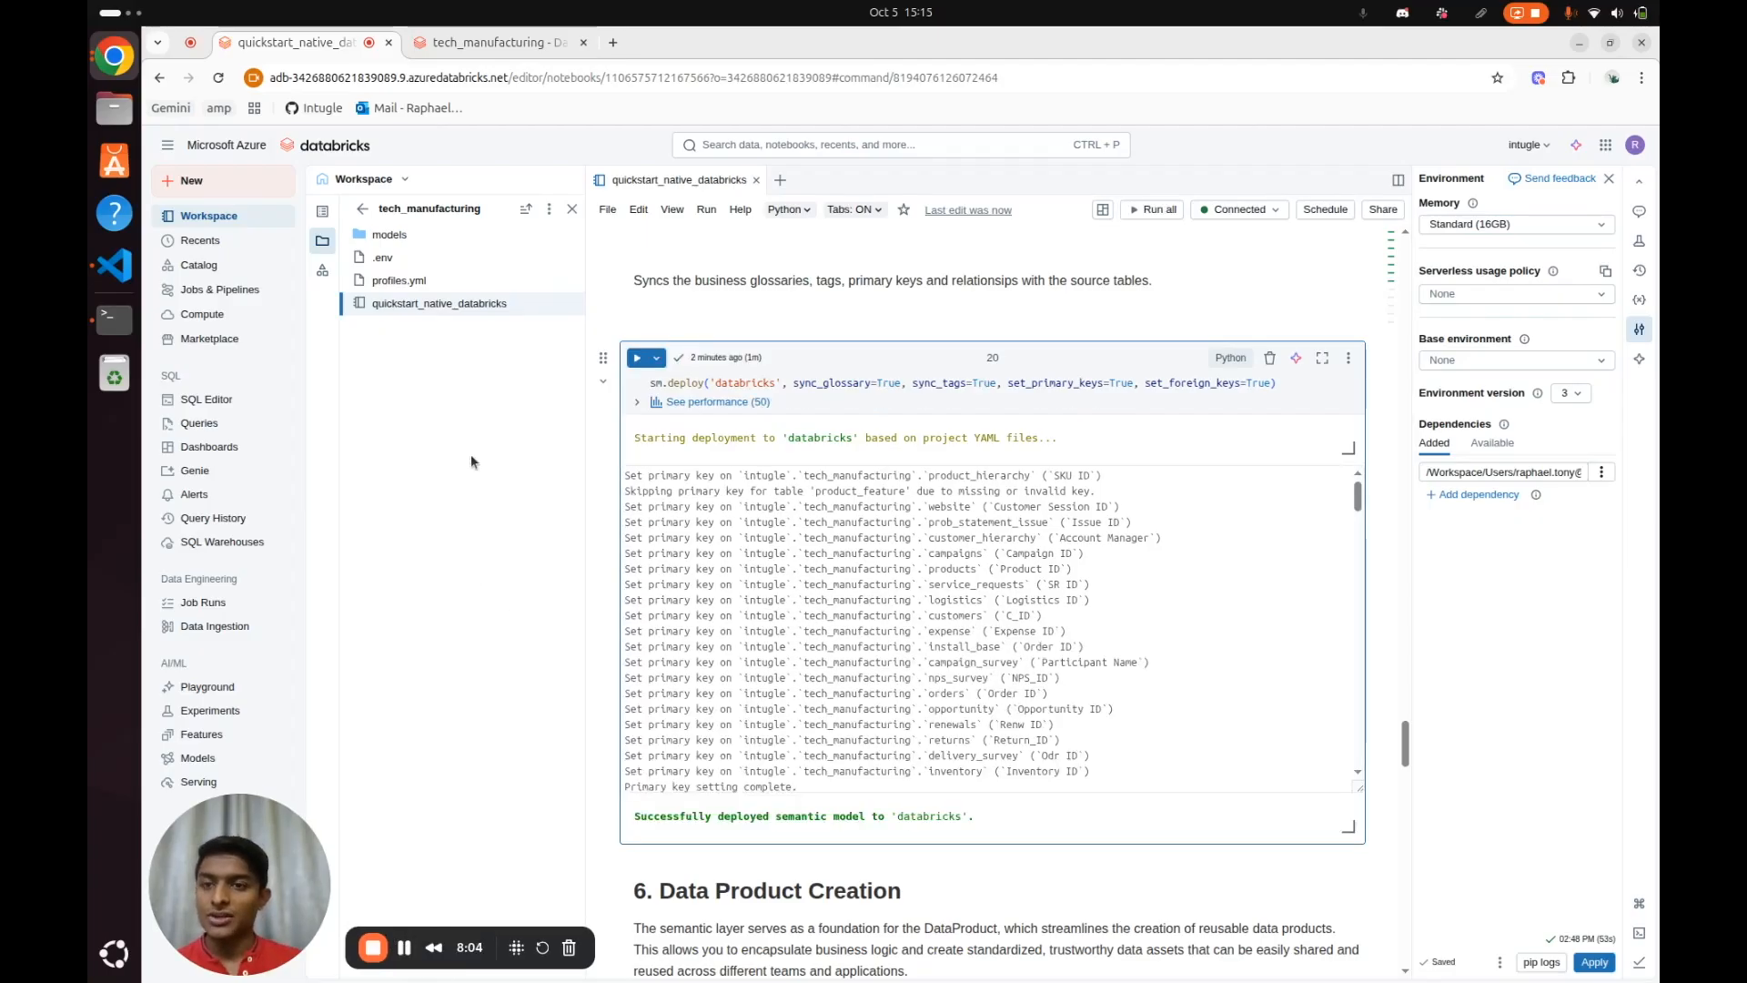
Switch to the tech_manufacturing schema in the catalog, open the products table, and review its column comments and tags
{"action": "left_click", "coordinate": [487, 42]}
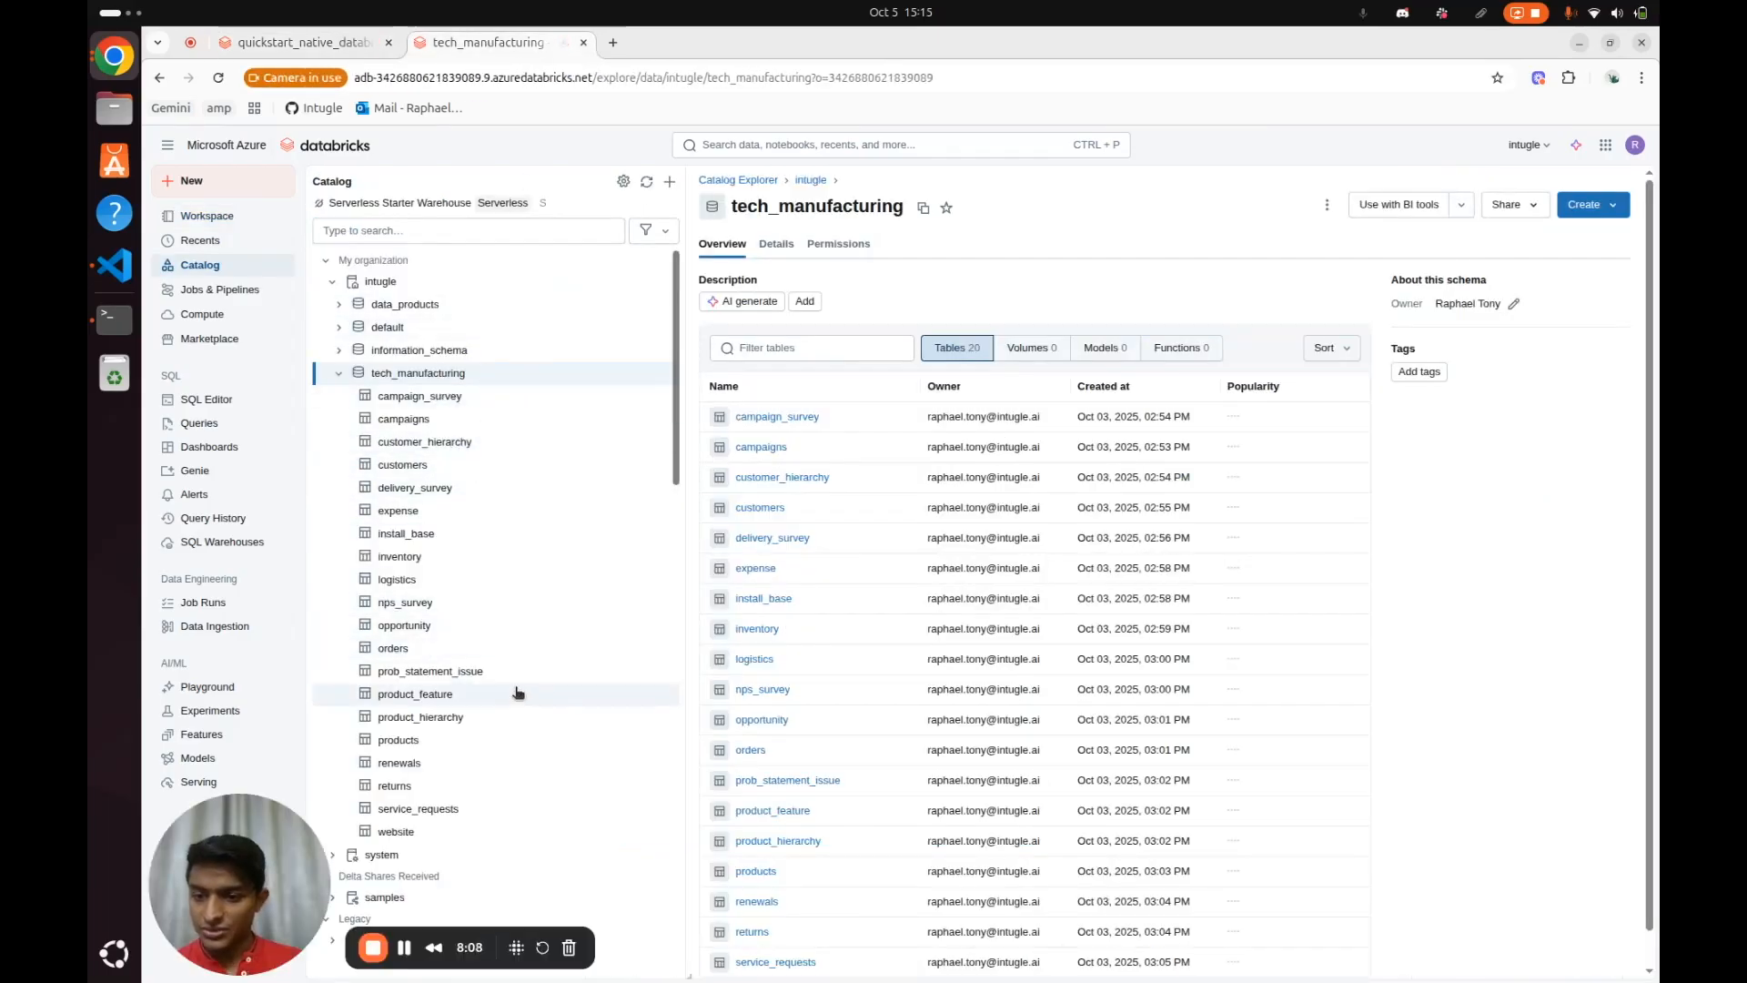
{"action": "left_click", "coordinate": [479, 740]}
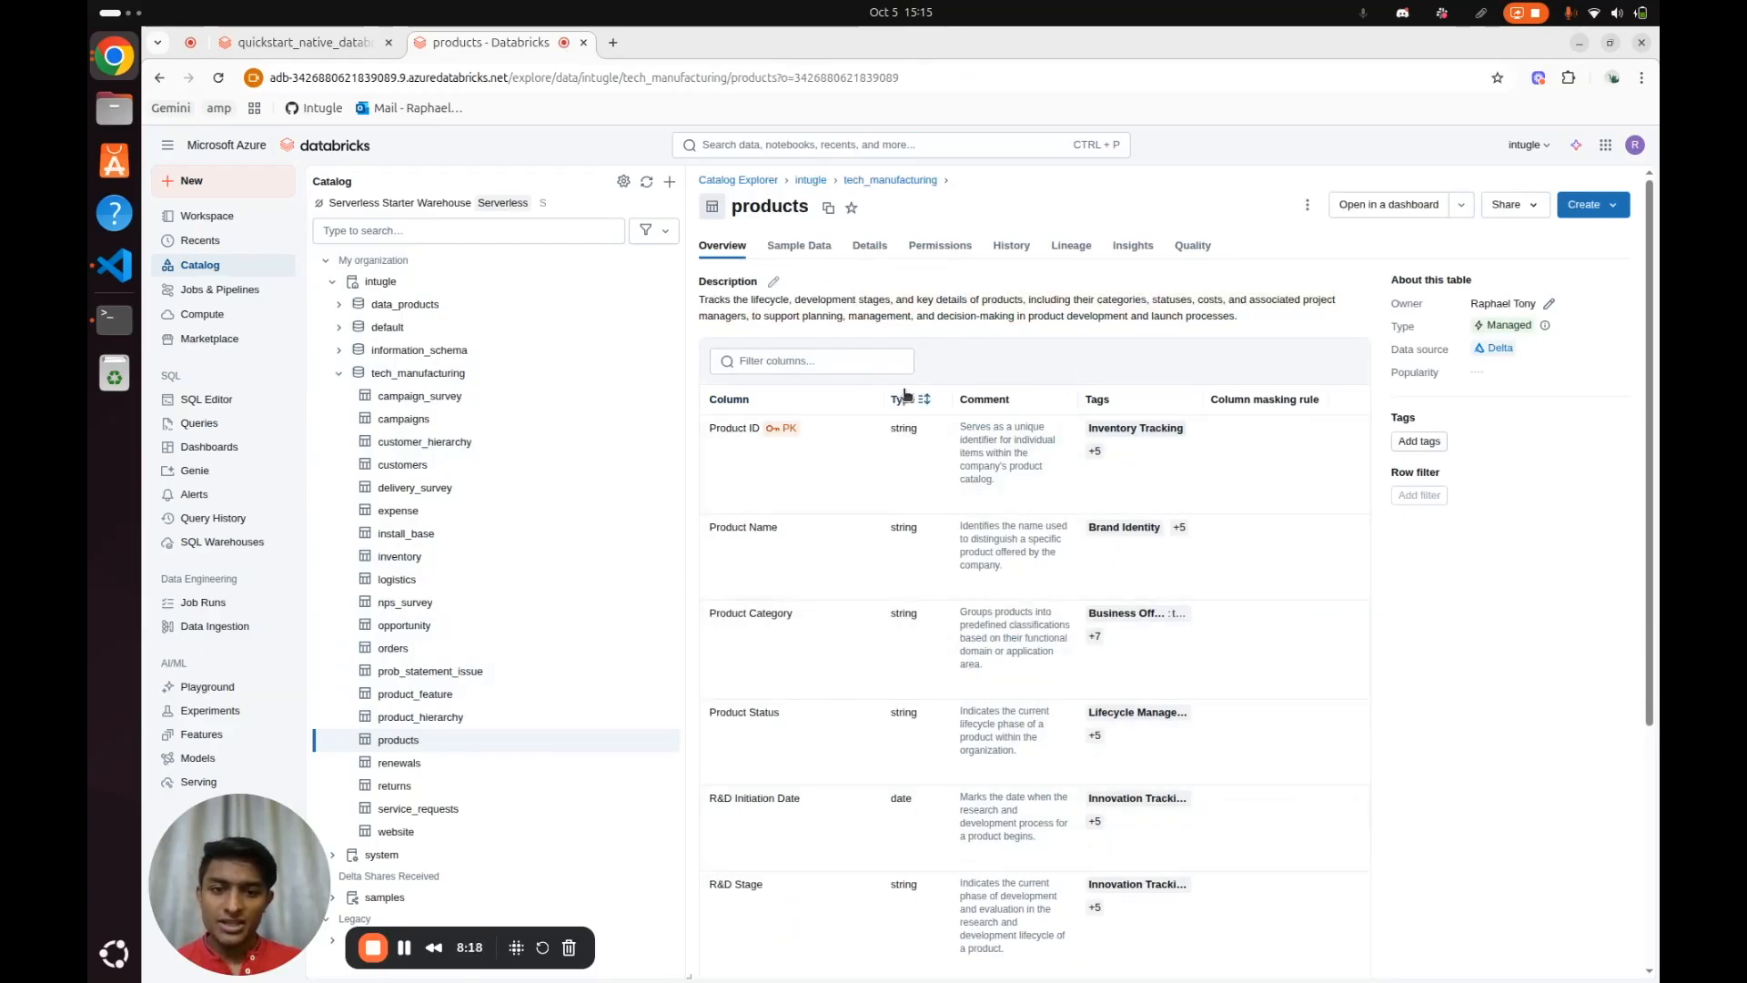
{"action": "left_click_drag", "start_coordinate": [960, 420], "coordinate": [1034, 491]}
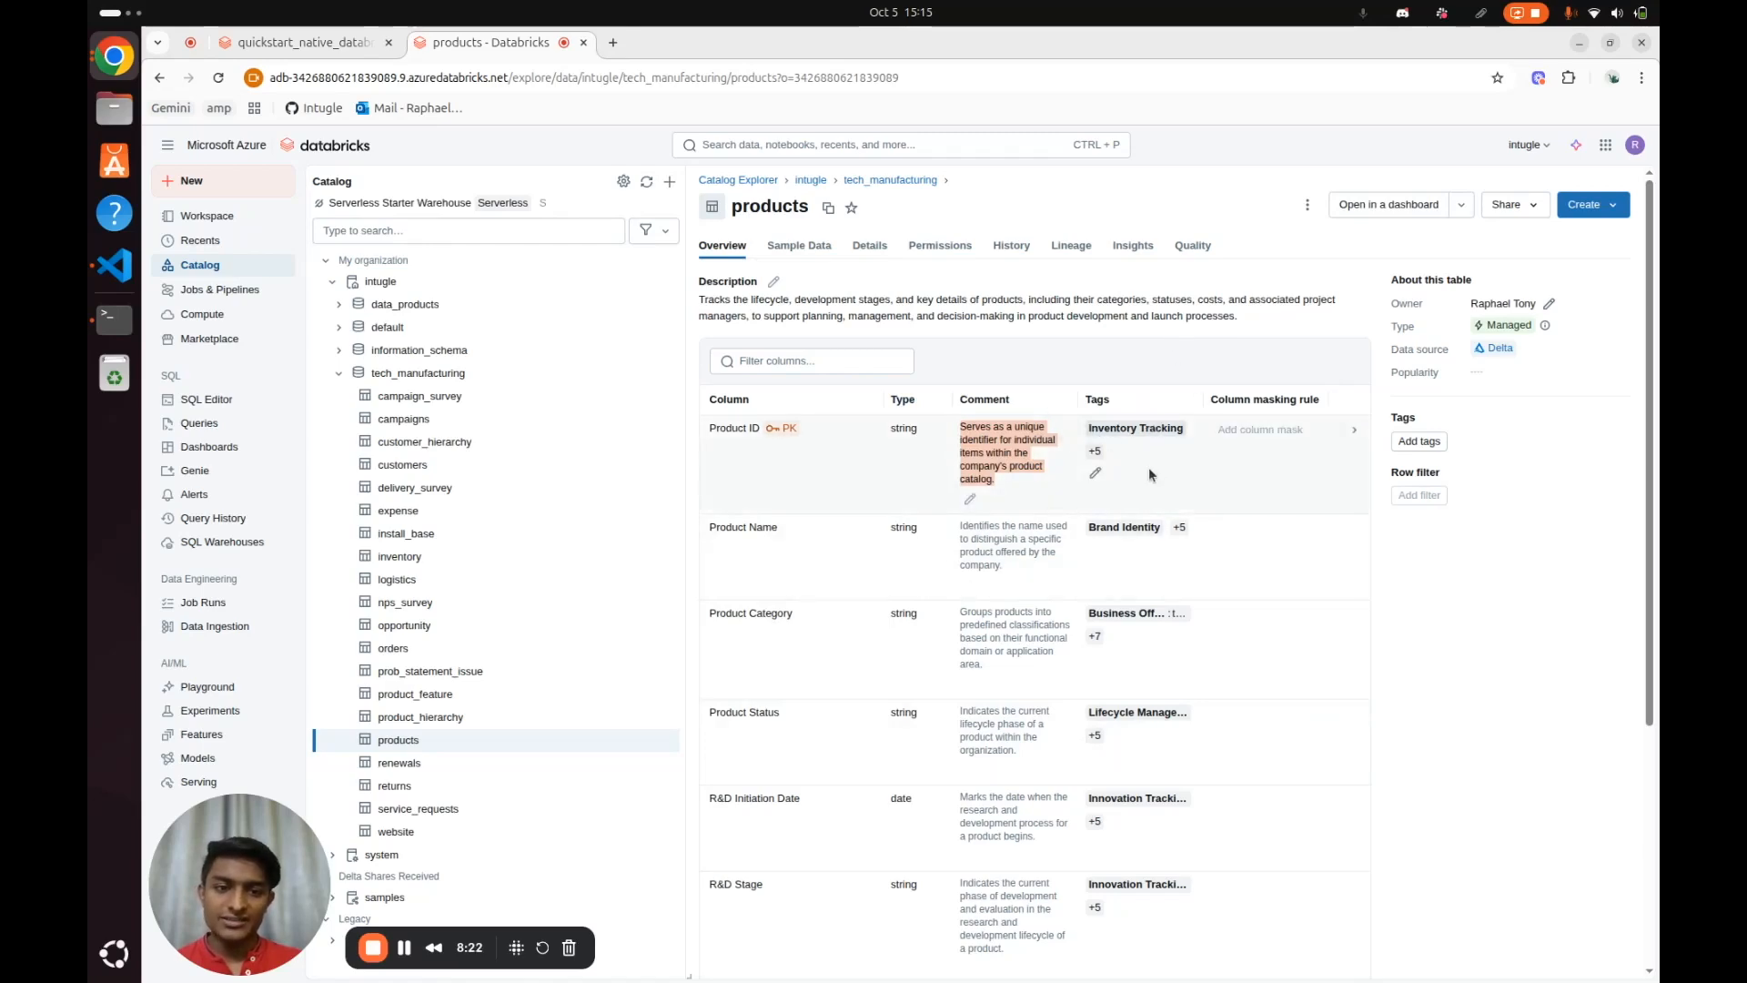
{"action": "left_click_drag", "start_coordinate": [1148, 469], "coordinate": [1092, 431]}
{"action": "scroll", "coordinate": [1092, 431], "scroll_direction": "down", "scroll_amount": 3}
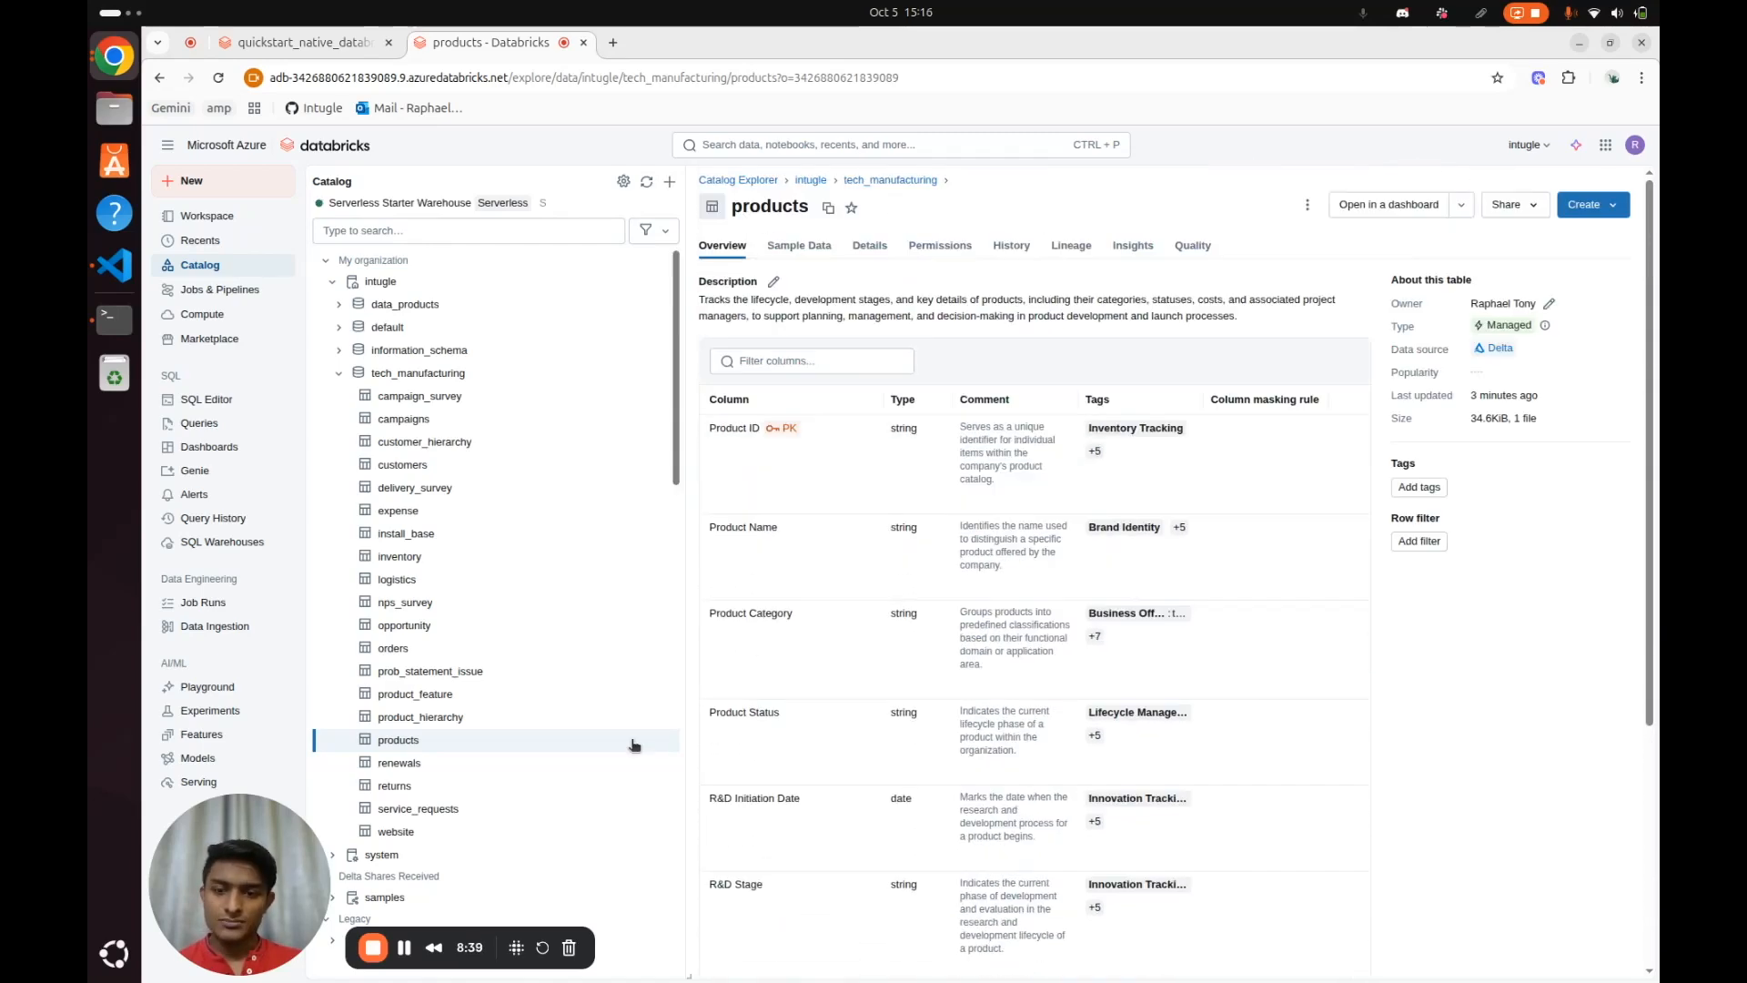
View the orders table's relationship diagram, expand the columns of the delivery_survey, customers and products tables, and close the diagram
{"action": "left_click", "coordinate": [421, 643]}
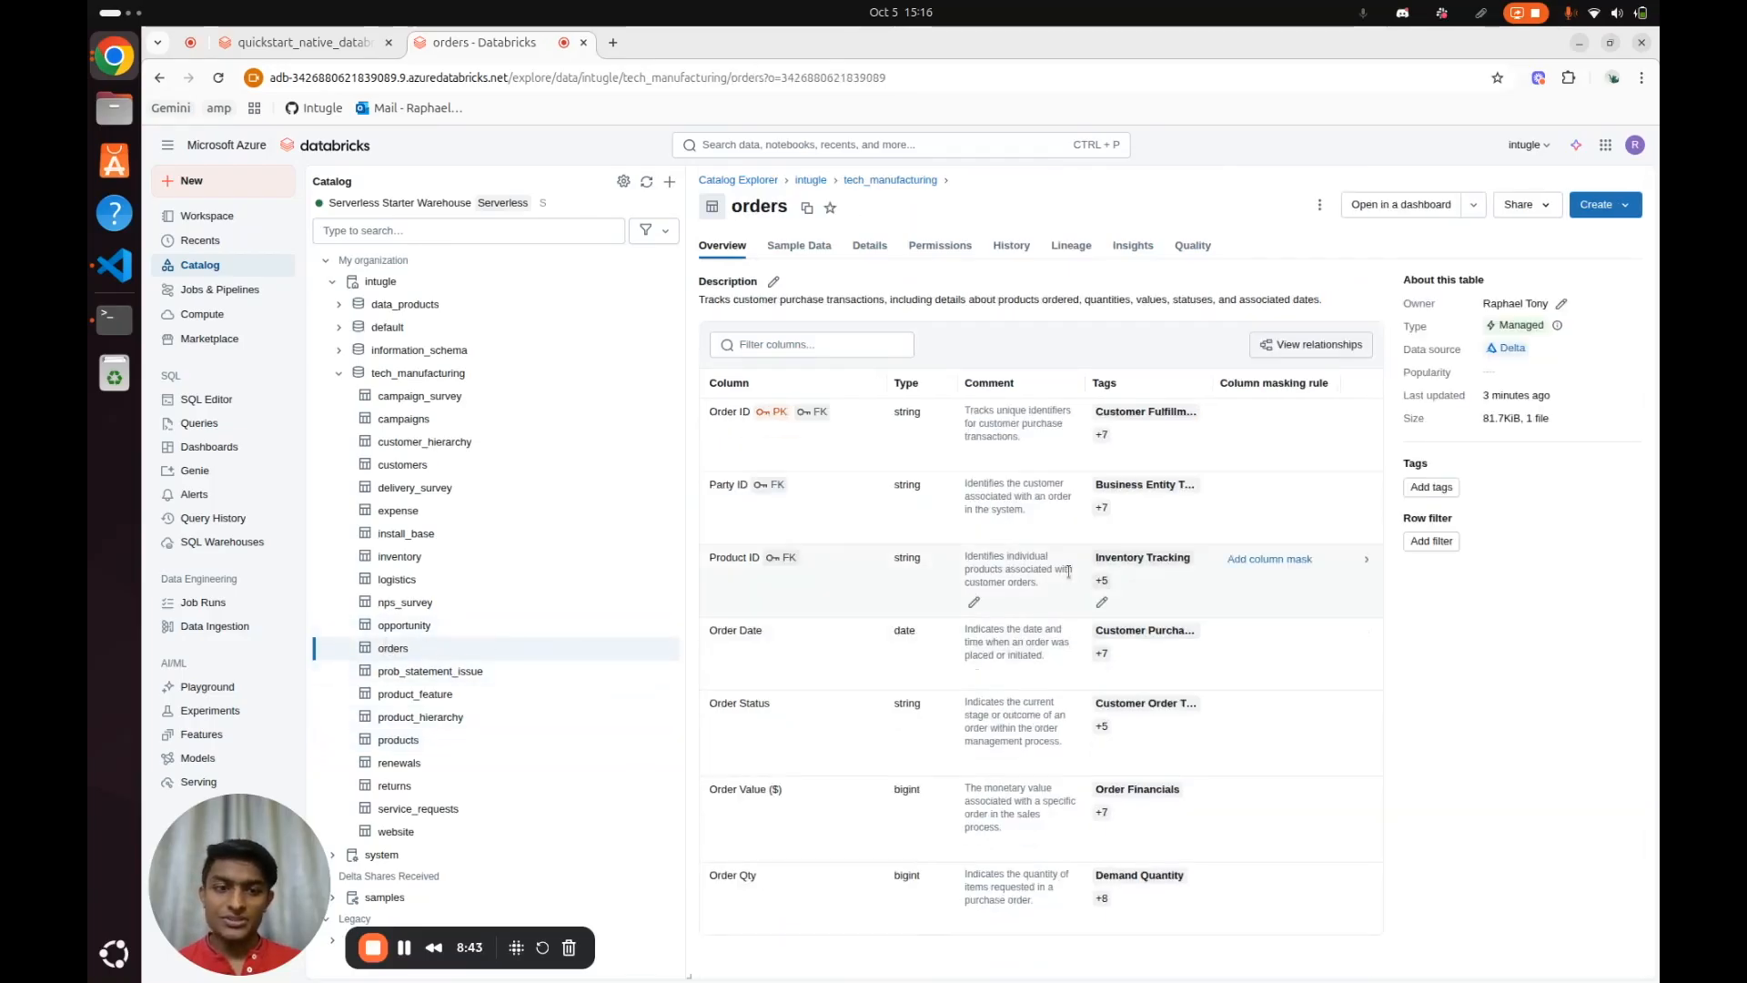
{"action": "left_click", "coordinate": [1271, 346]}
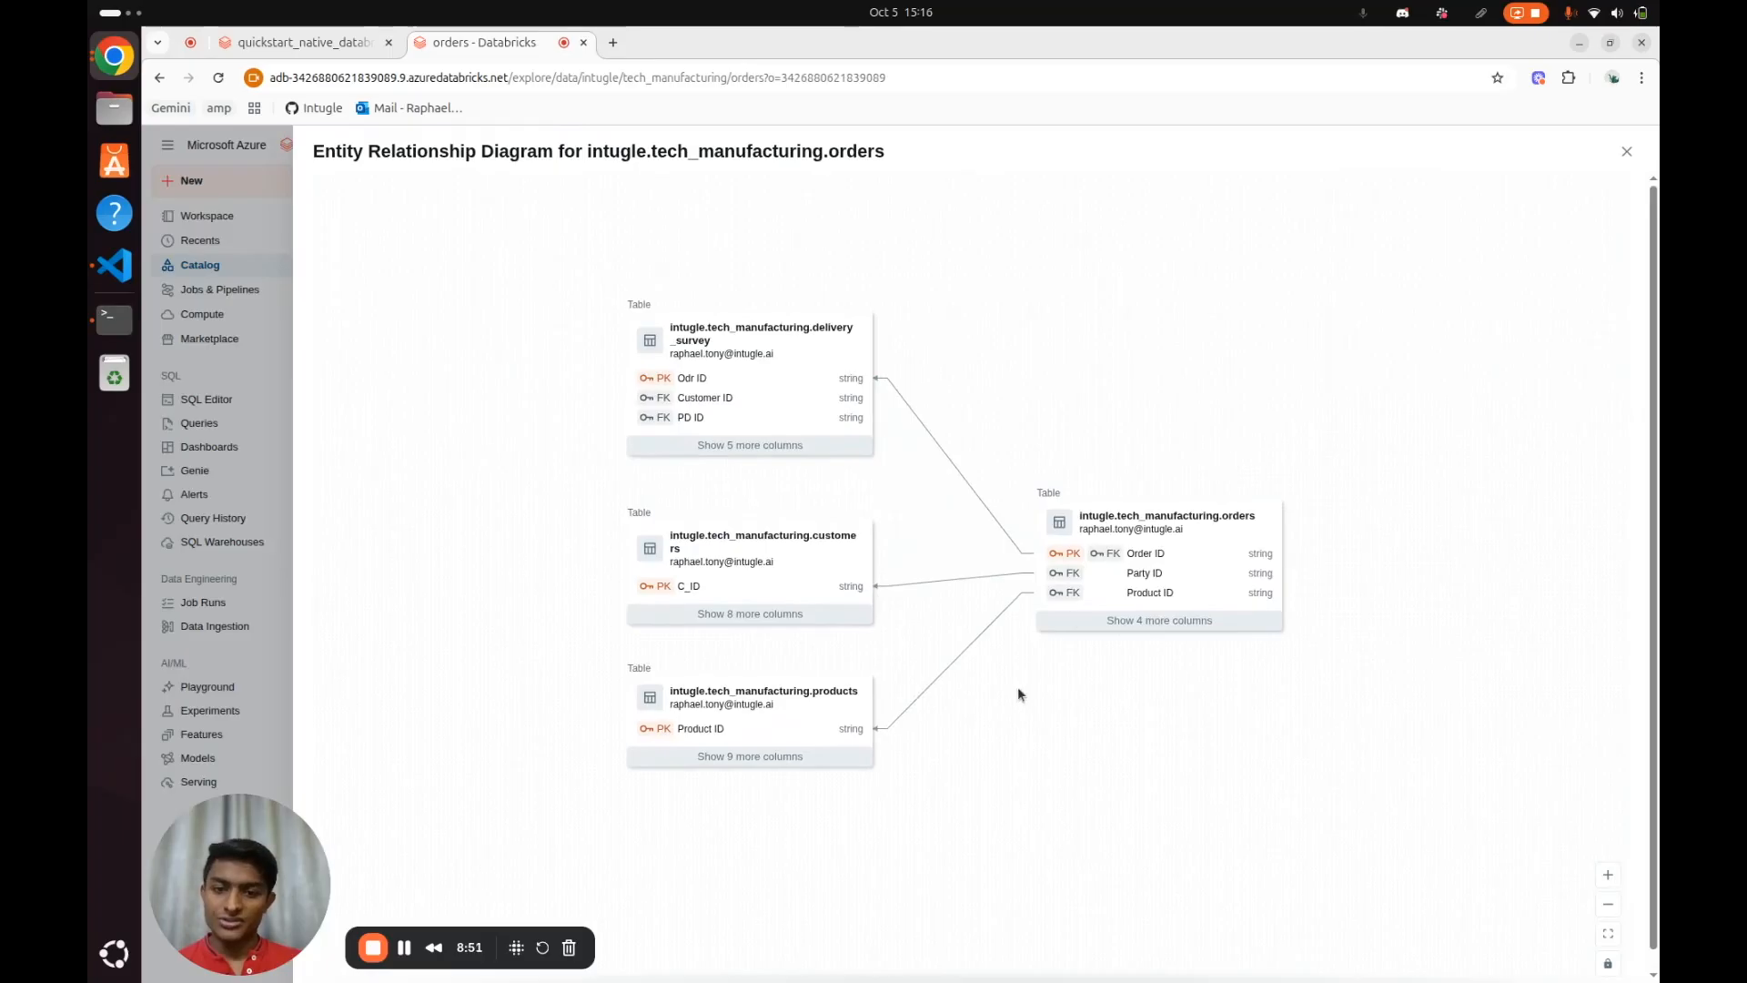
{"action": "left_click", "coordinate": [739, 445]}
{"action": "scroll", "coordinate": [588, 510], "scroll_direction": "down", "scroll_amount": 1}
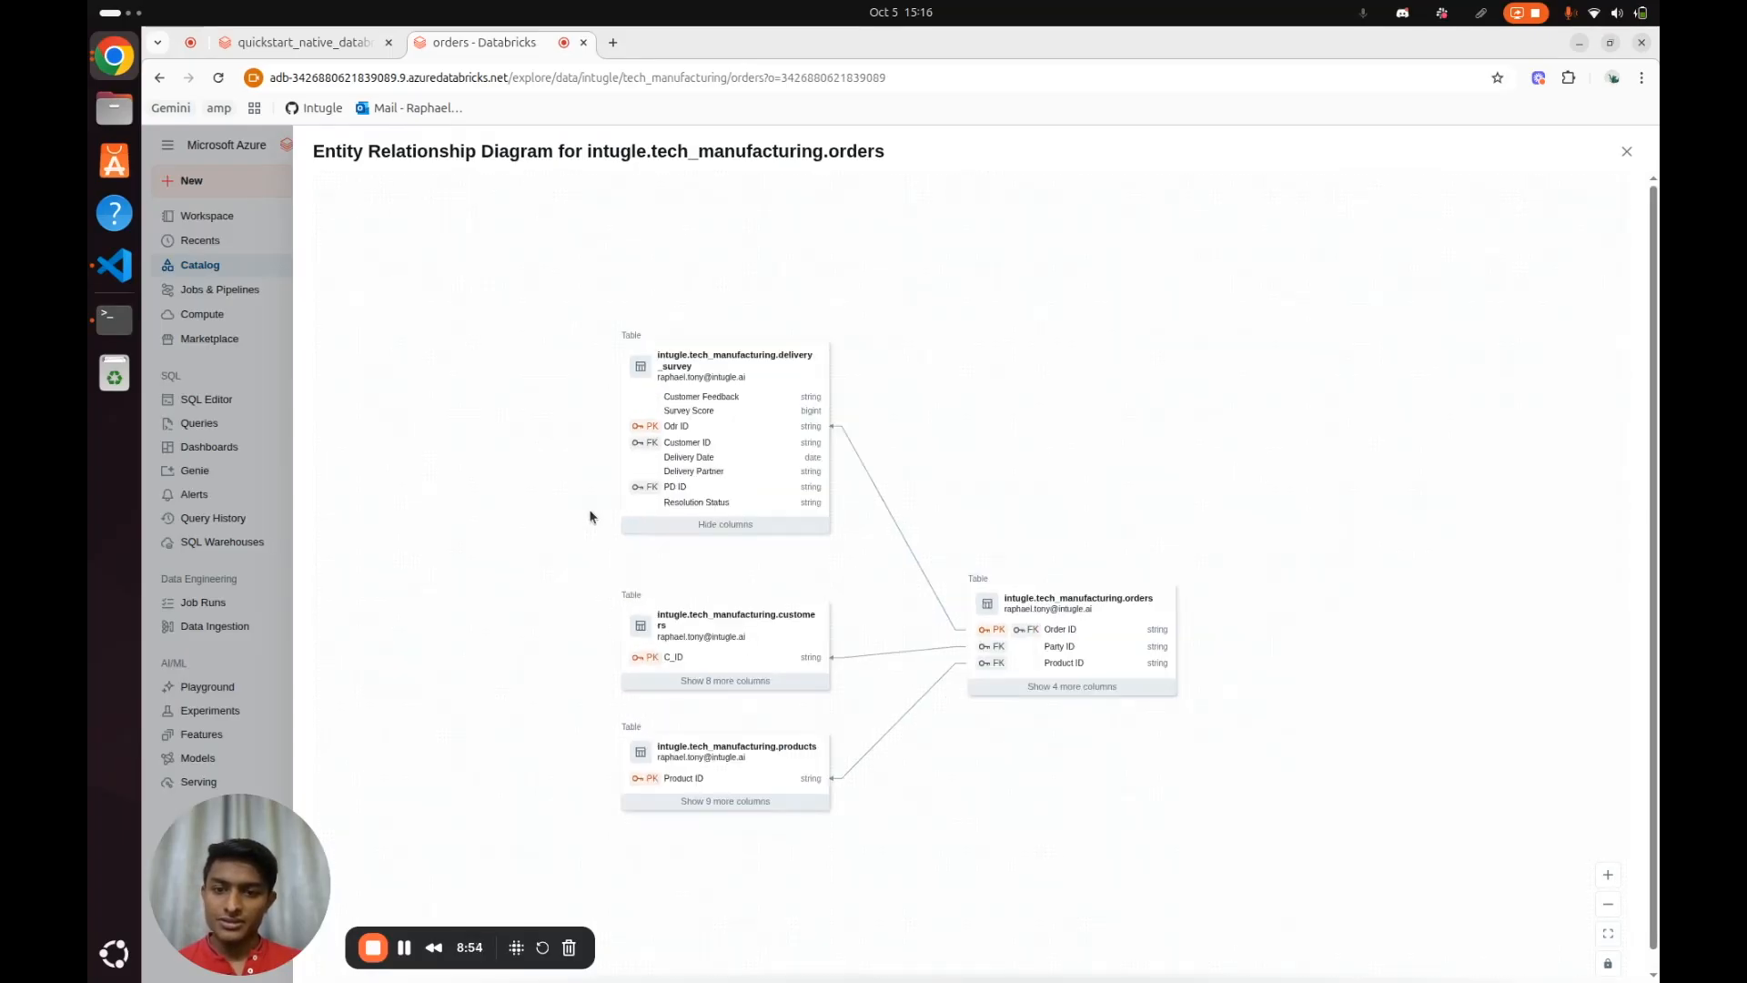
{"action": "left_click", "coordinate": [687, 689]}
{"action": "scroll", "coordinate": [798, 810], "scroll_direction": "down", "scroll_amount": 1}
{"action": "scroll", "coordinate": [873, 755], "scroll_direction": "down", "scroll_amount": 3}
{"action": "left_click", "coordinate": [795, 657]}
{"action": "scroll", "coordinate": [975, 778], "scroll_direction": "up", "scroll_amount": 3}
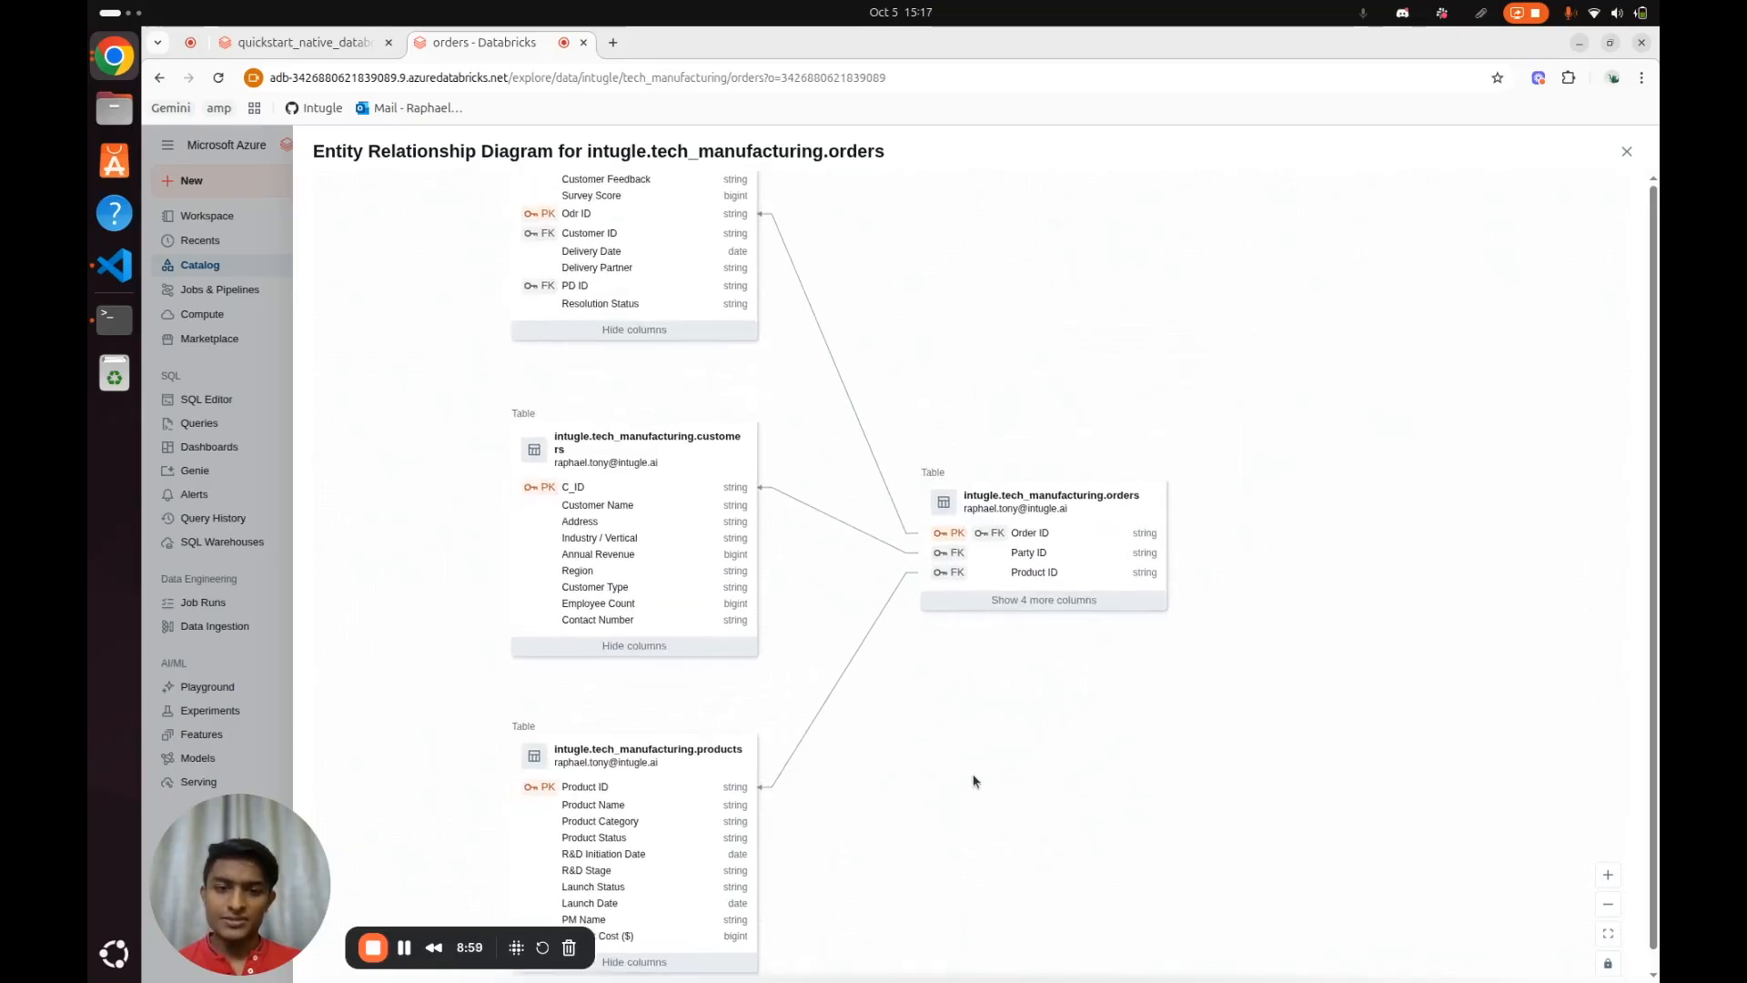
{"action": "left_click_drag", "start_coordinate": [1014, 754], "coordinate": [1124, 713]}
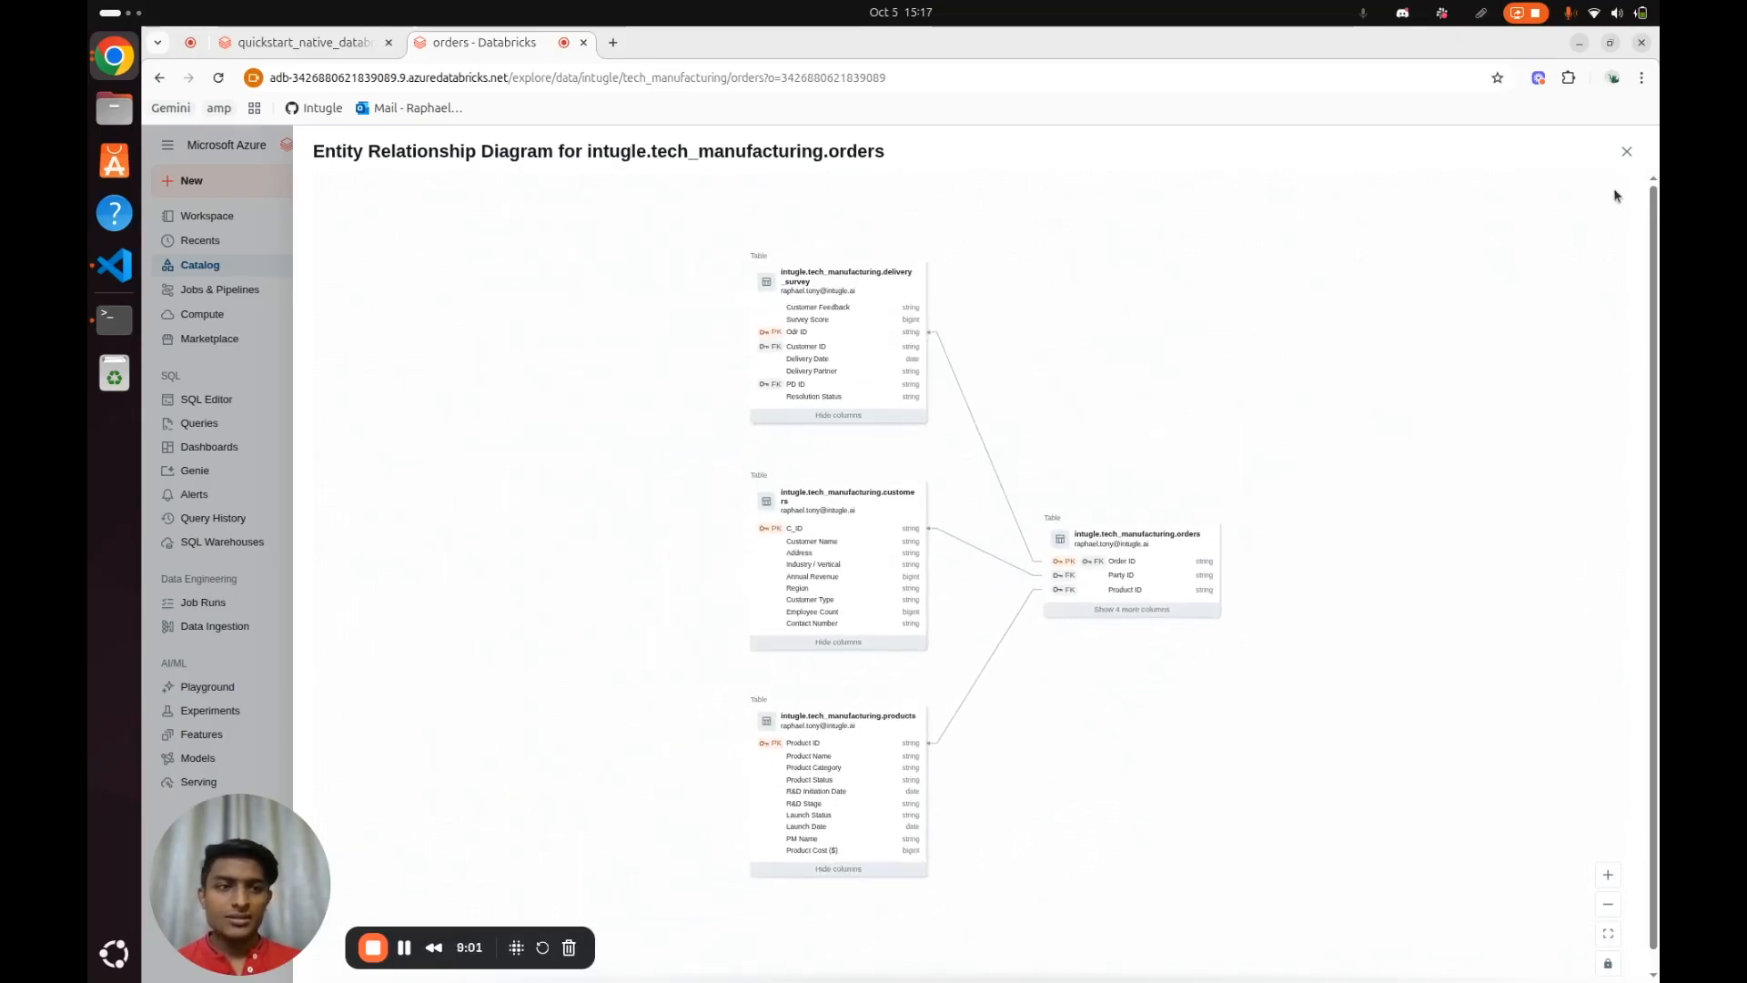
{"action": "left_click", "coordinate": [1627, 151]}
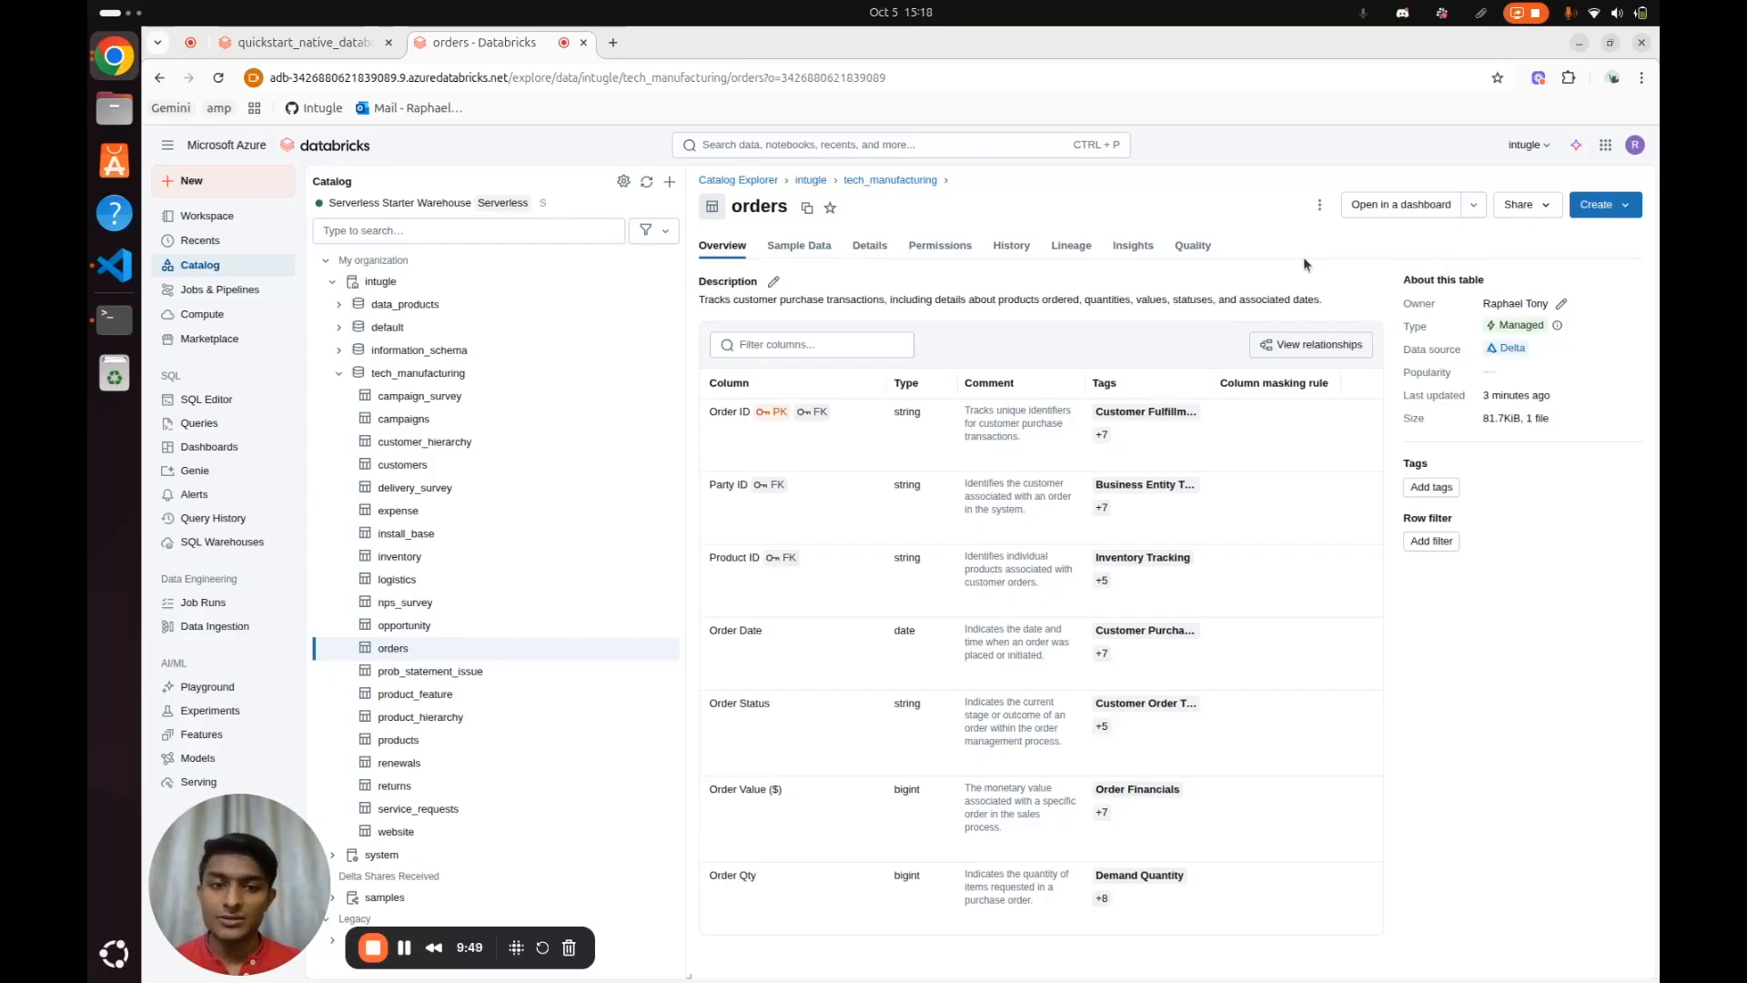
Return to the quickstart_native_databricks notebook and check the customer_kpi_summary name in the data_product_config cell
{"action": "left_click", "coordinate": [300, 42]}
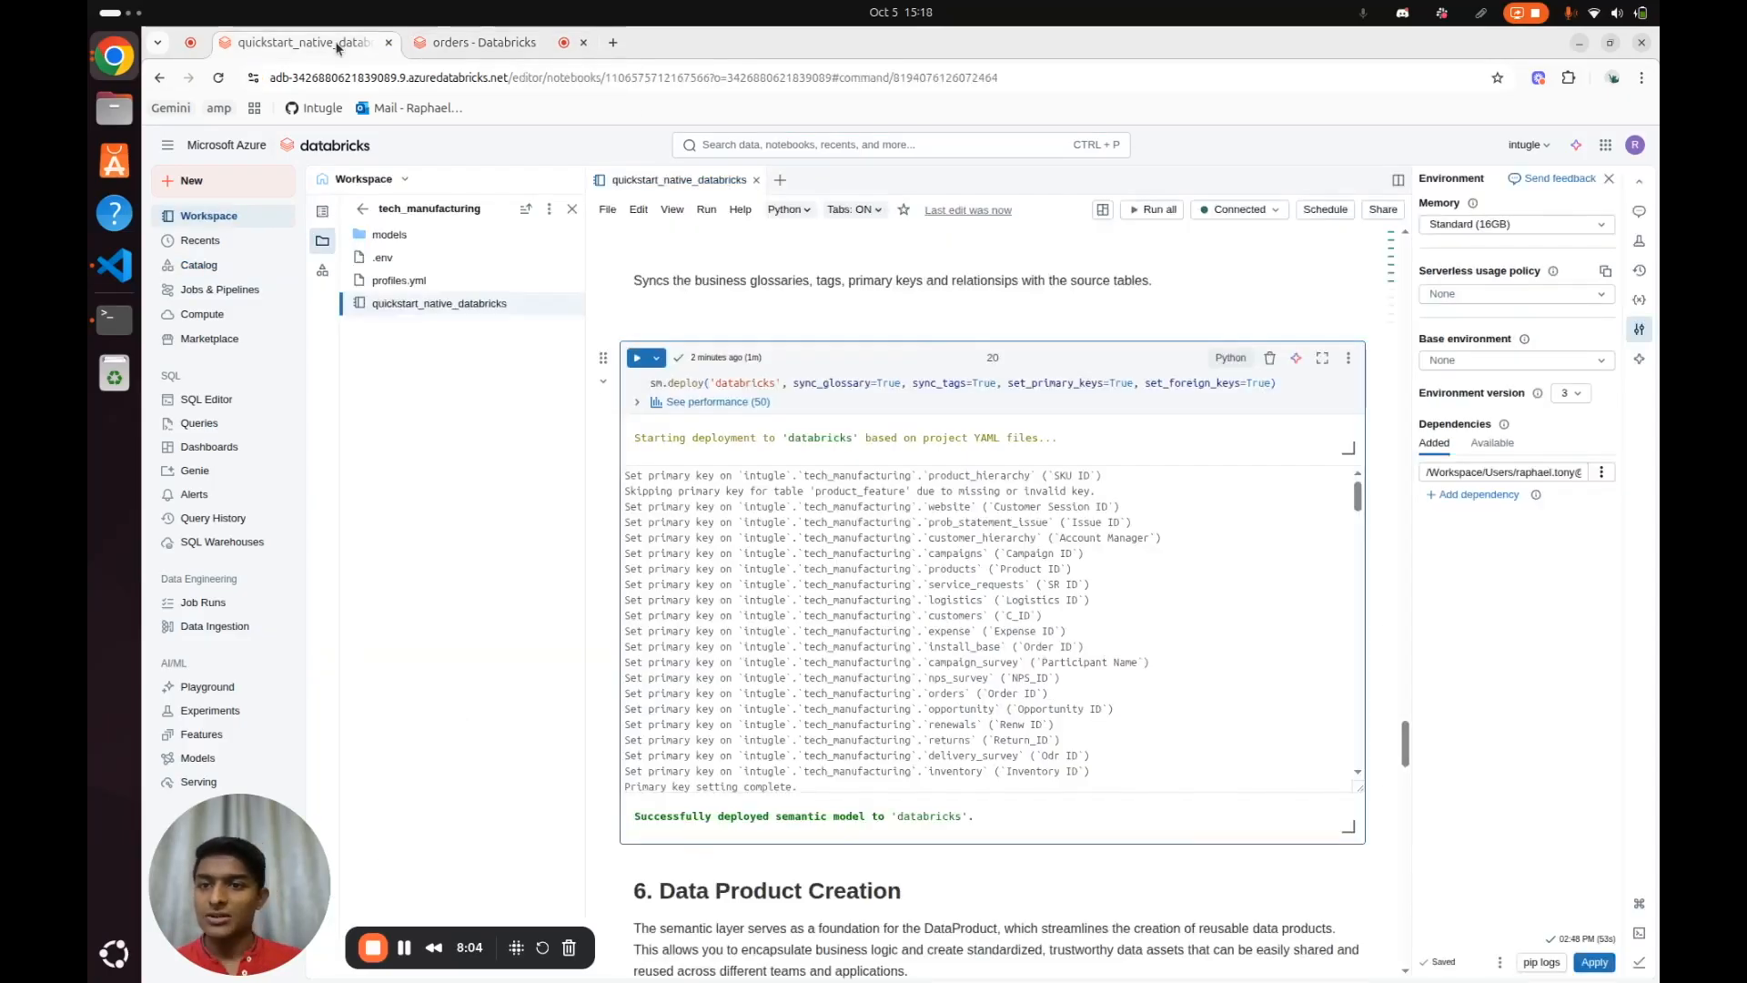
{"action": "scroll", "coordinate": [1192, 650], "scroll_direction": "down", "scroll_amount": 5}
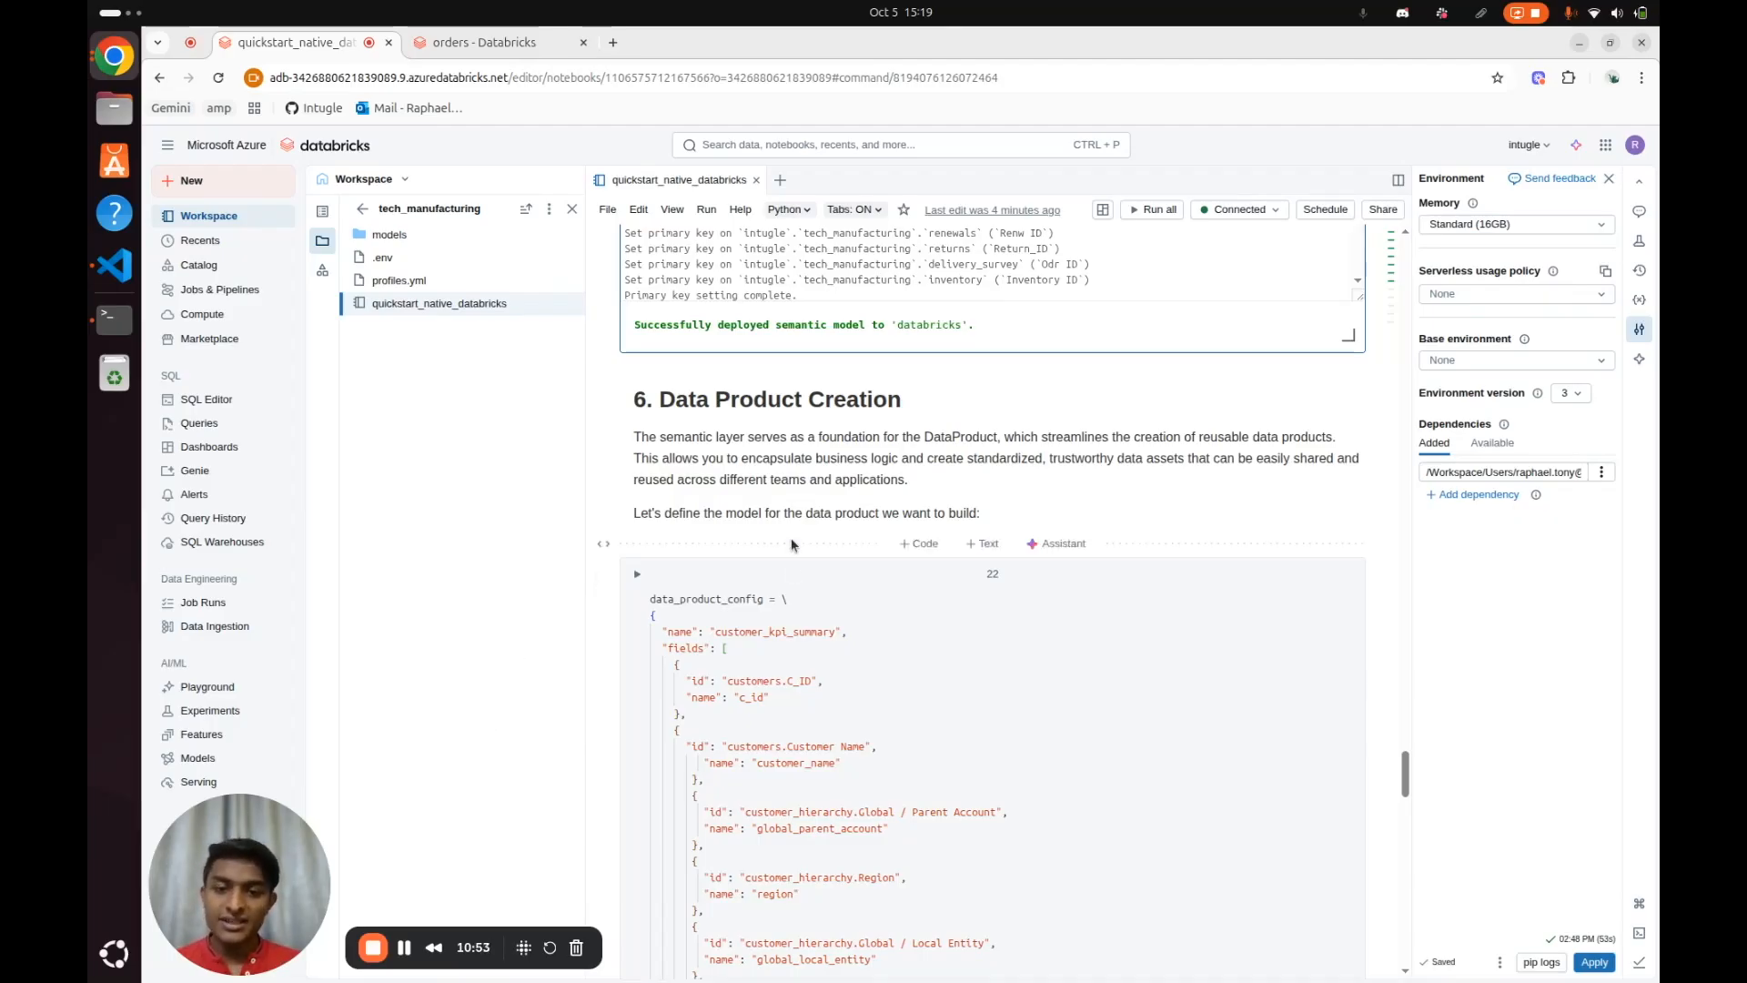
{"action": "scroll", "coordinate": [901, 619], "scroll_direction": "down", "scroll_amount": 3}
{"action": "left_click", "coordinate": [913, 551]}
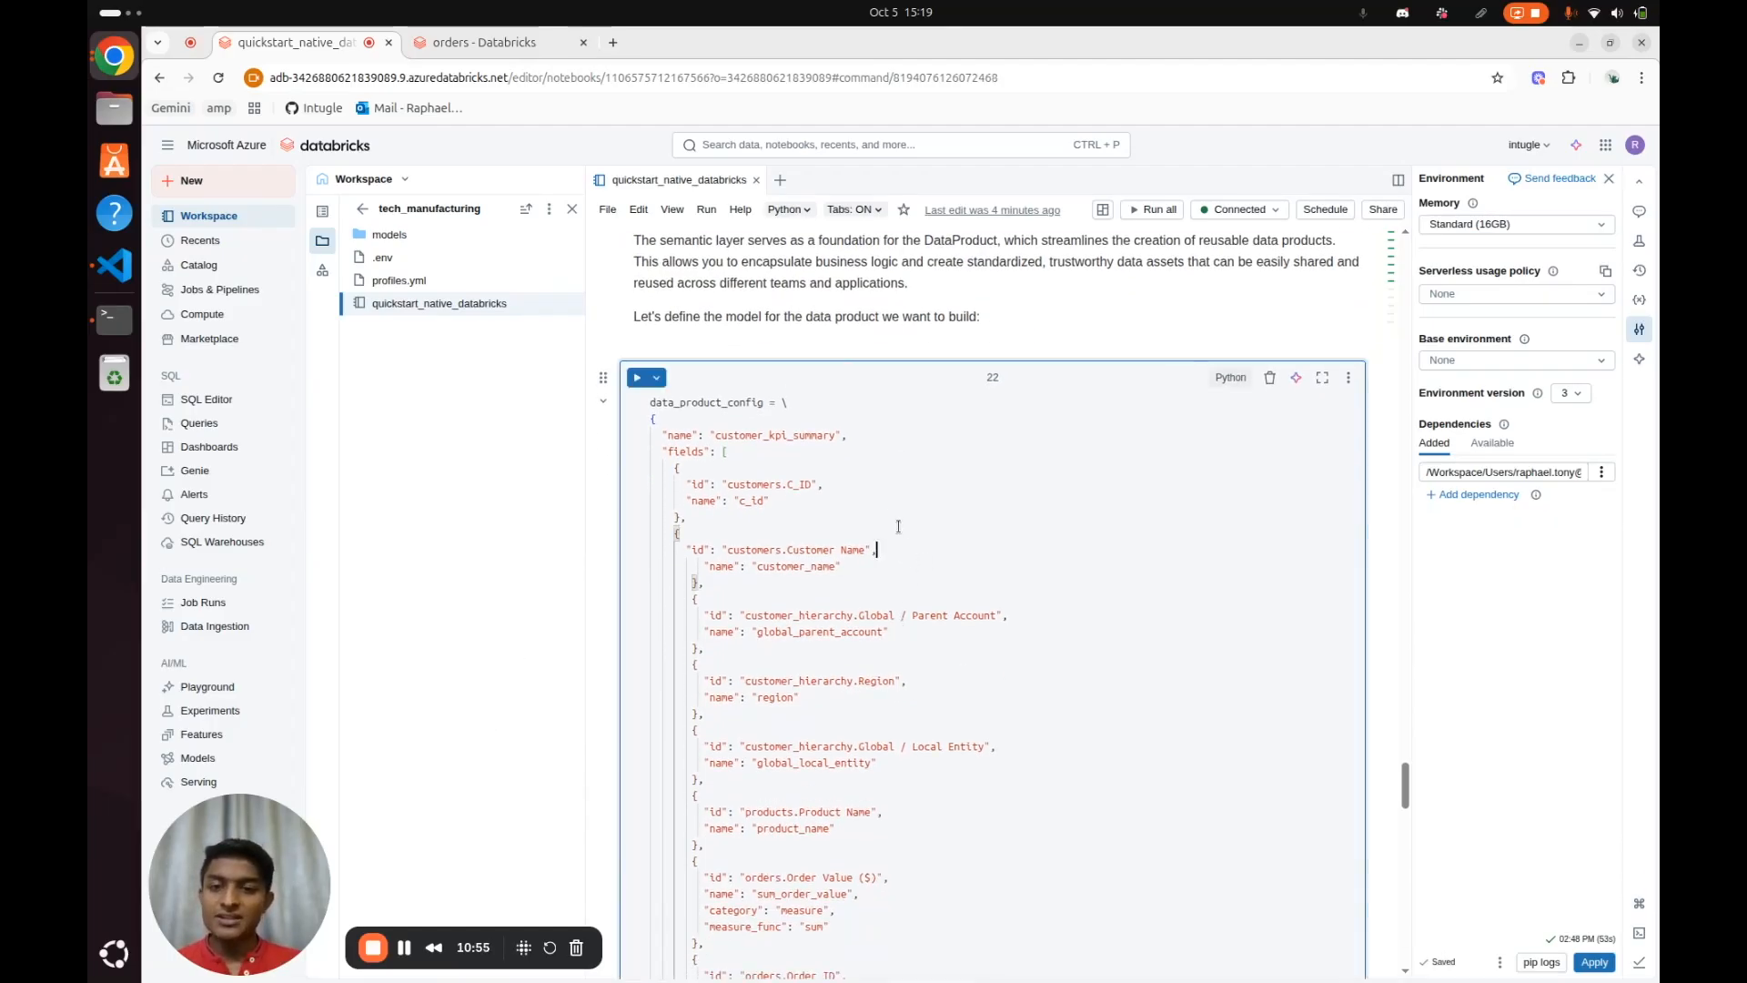
{"action": "double_click", "coordinate": [809, 438]}
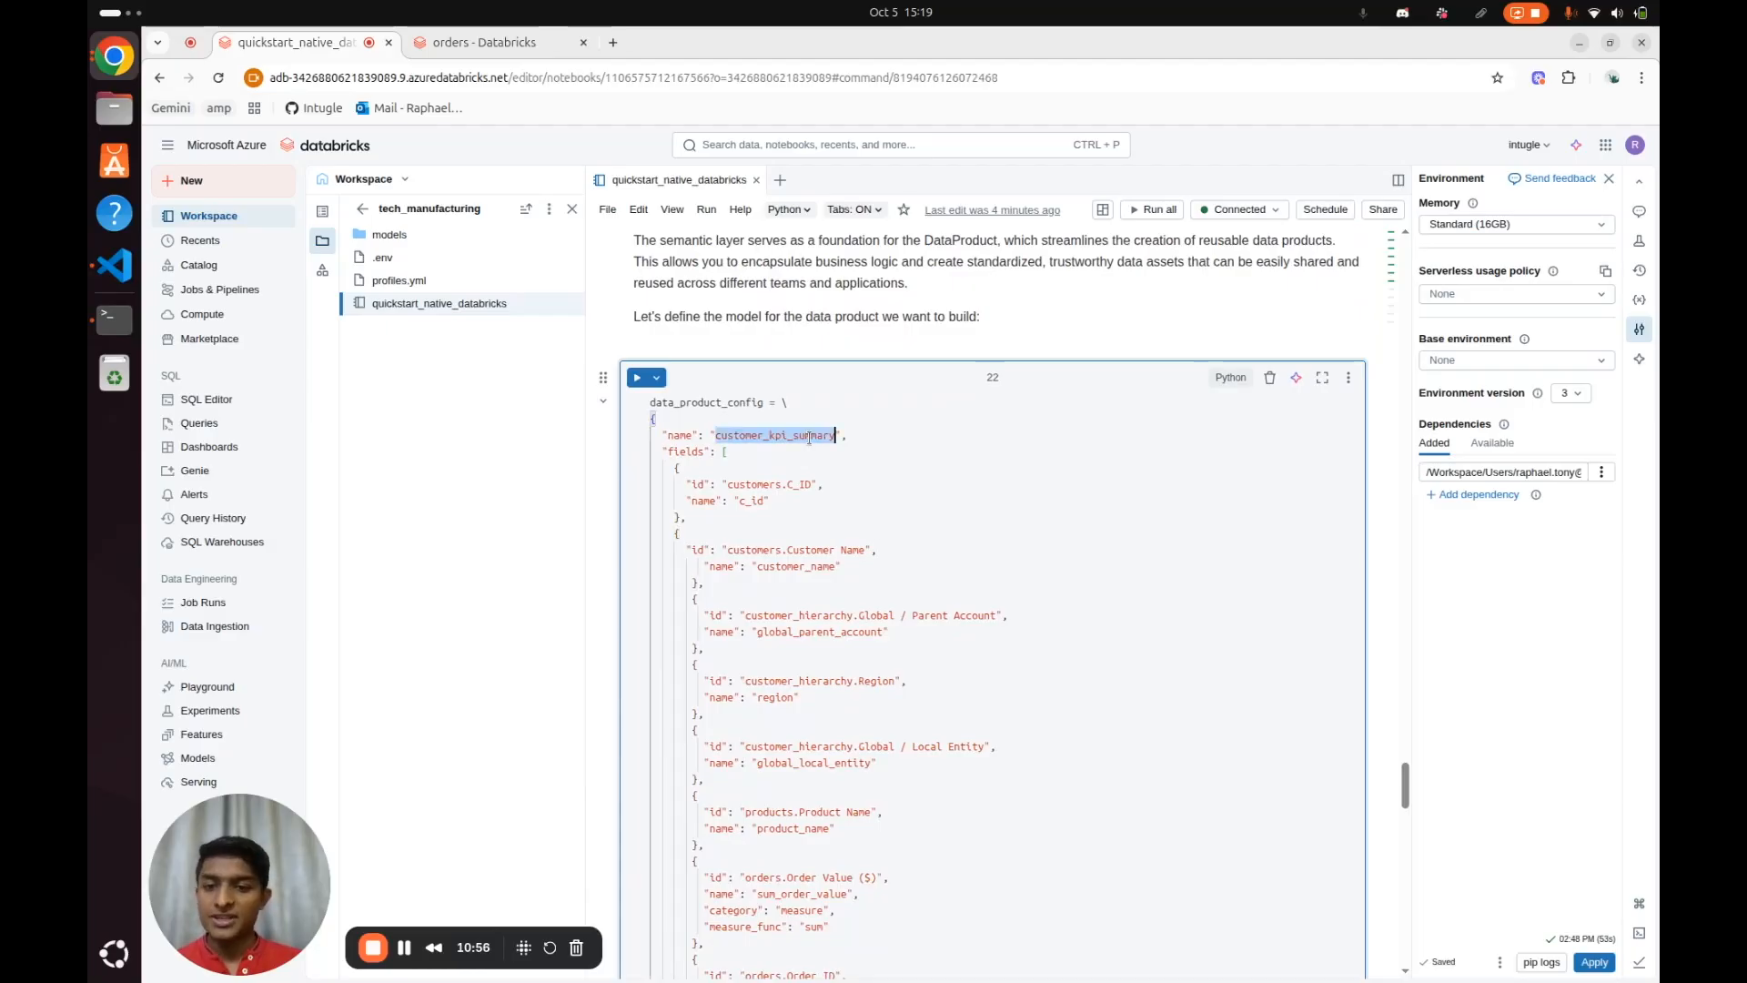
{"action": "left_click", "coordinate": [995, 569]}
Examine the customer, customer_hierarchy and product fields and the order measures defined in data_product_config
{"action": "scroll", "coordinate": [806, 455], "scroll_direction": "down", "scroll_amount": 2}
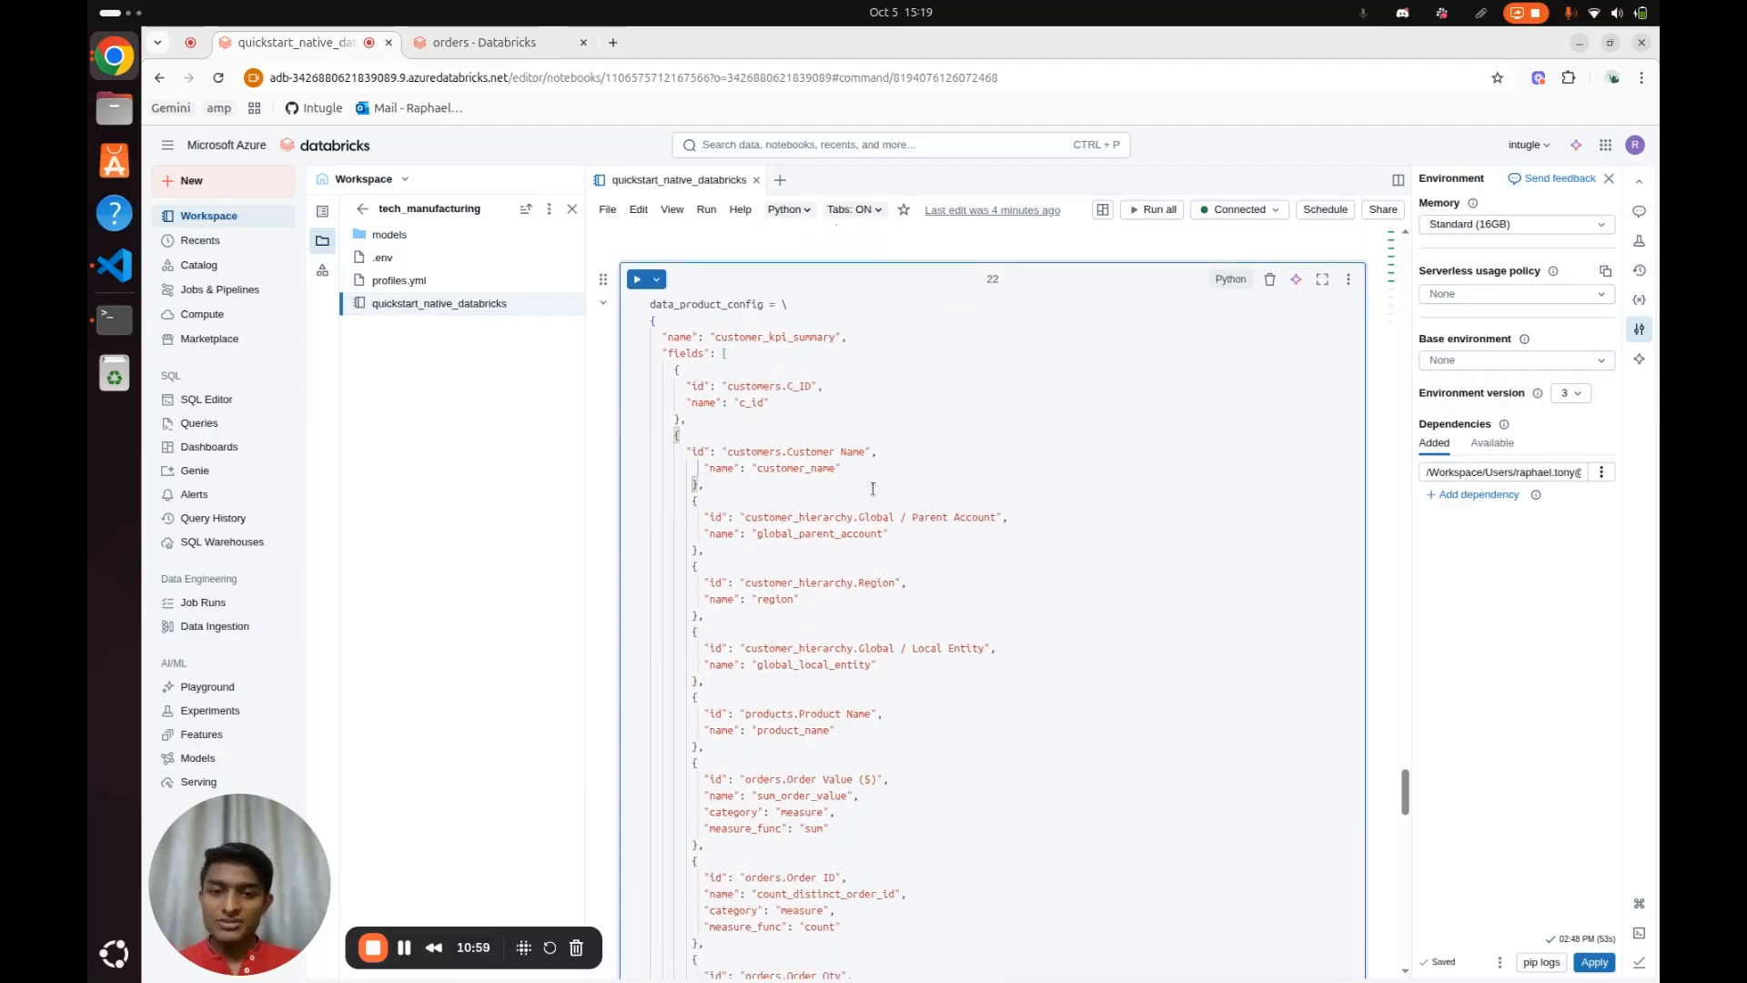
{"action": "left_click_drag", "start_coordinate": [873, 488], "coordinate": [773, 454]}
{"action": "left_click_drag", "start_coordinate": [944, 555], "coordinate": [774, 519]}
{"action": "left_click", "coordinate": [899, 629]}
{"action": "left_click_drag", "start_coordinate": [900, 630], "coordinate": [805, 568]}
{"action": "left_click", "coordinate": [869, 613]}
{"action": "double_click", "coordinate": [838, 583]}
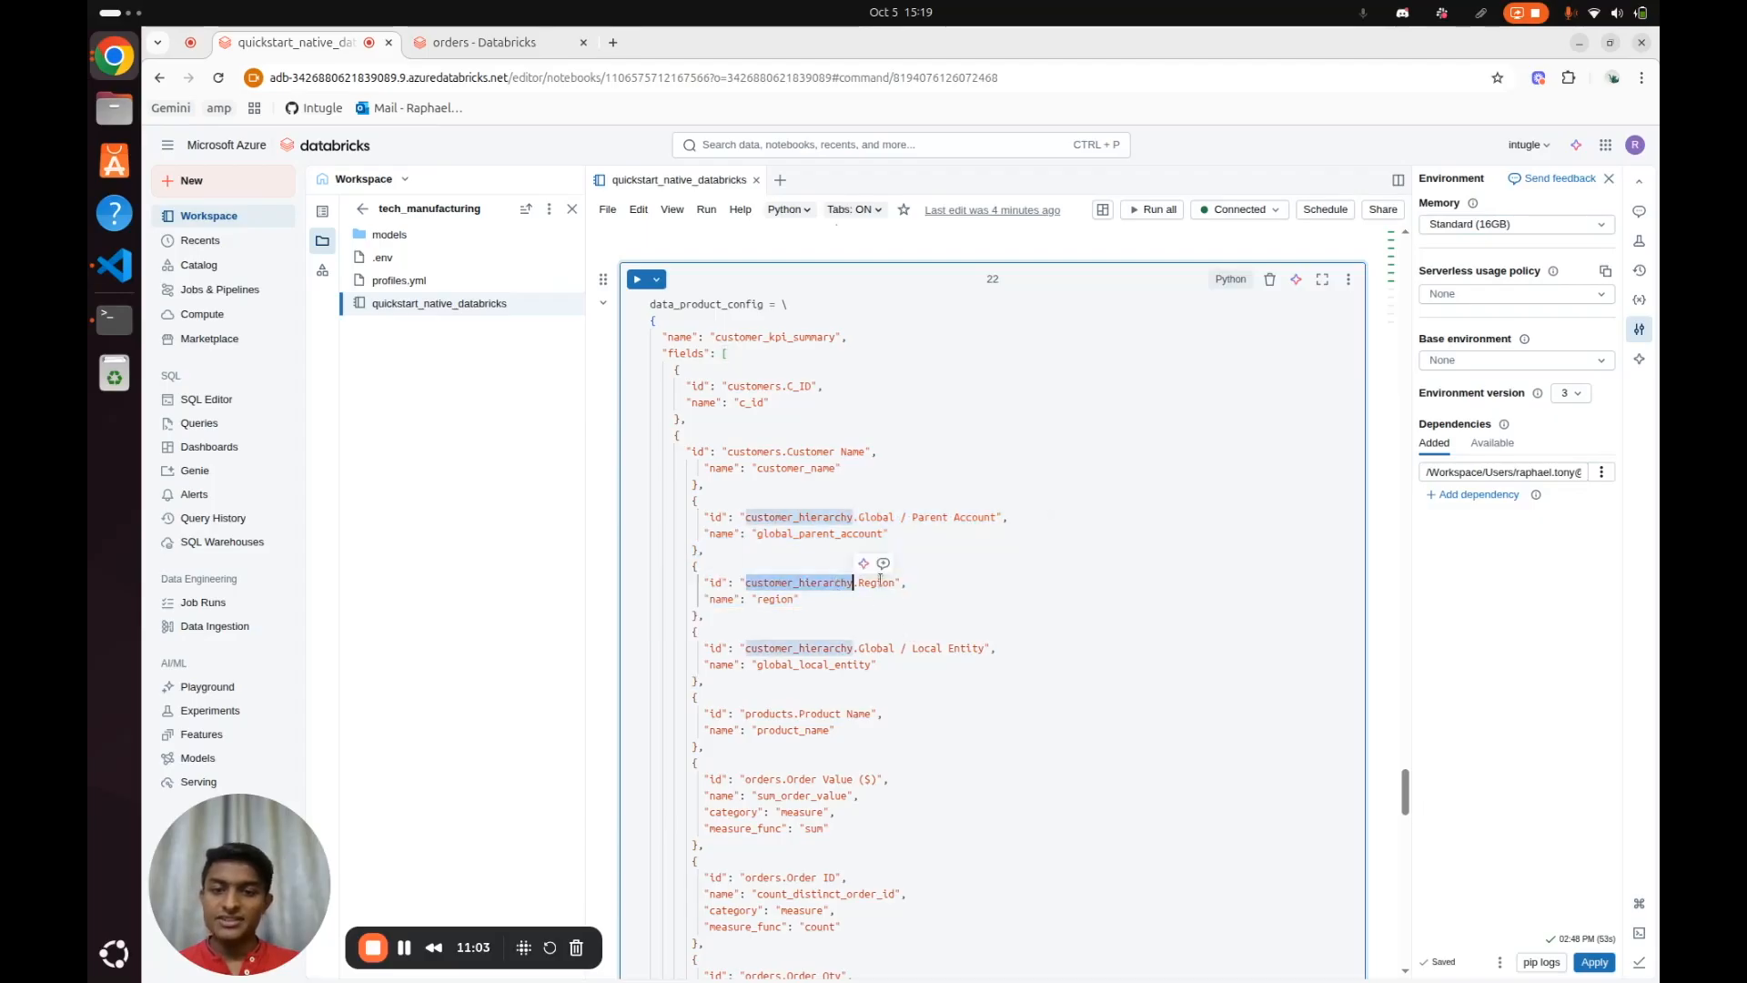
{"action": "double_click", "coordinate": [876, 582]}
{"action": "scroll", "coordinate": [951, 633], "scroll_direction": "down", "scroll_amount": 6}
{"action": "left_click", "coordinate": [923, 634]}
{"action": "left_click_drag", "start_coordinate": [866, 551], "coordinate": [679, 467]}
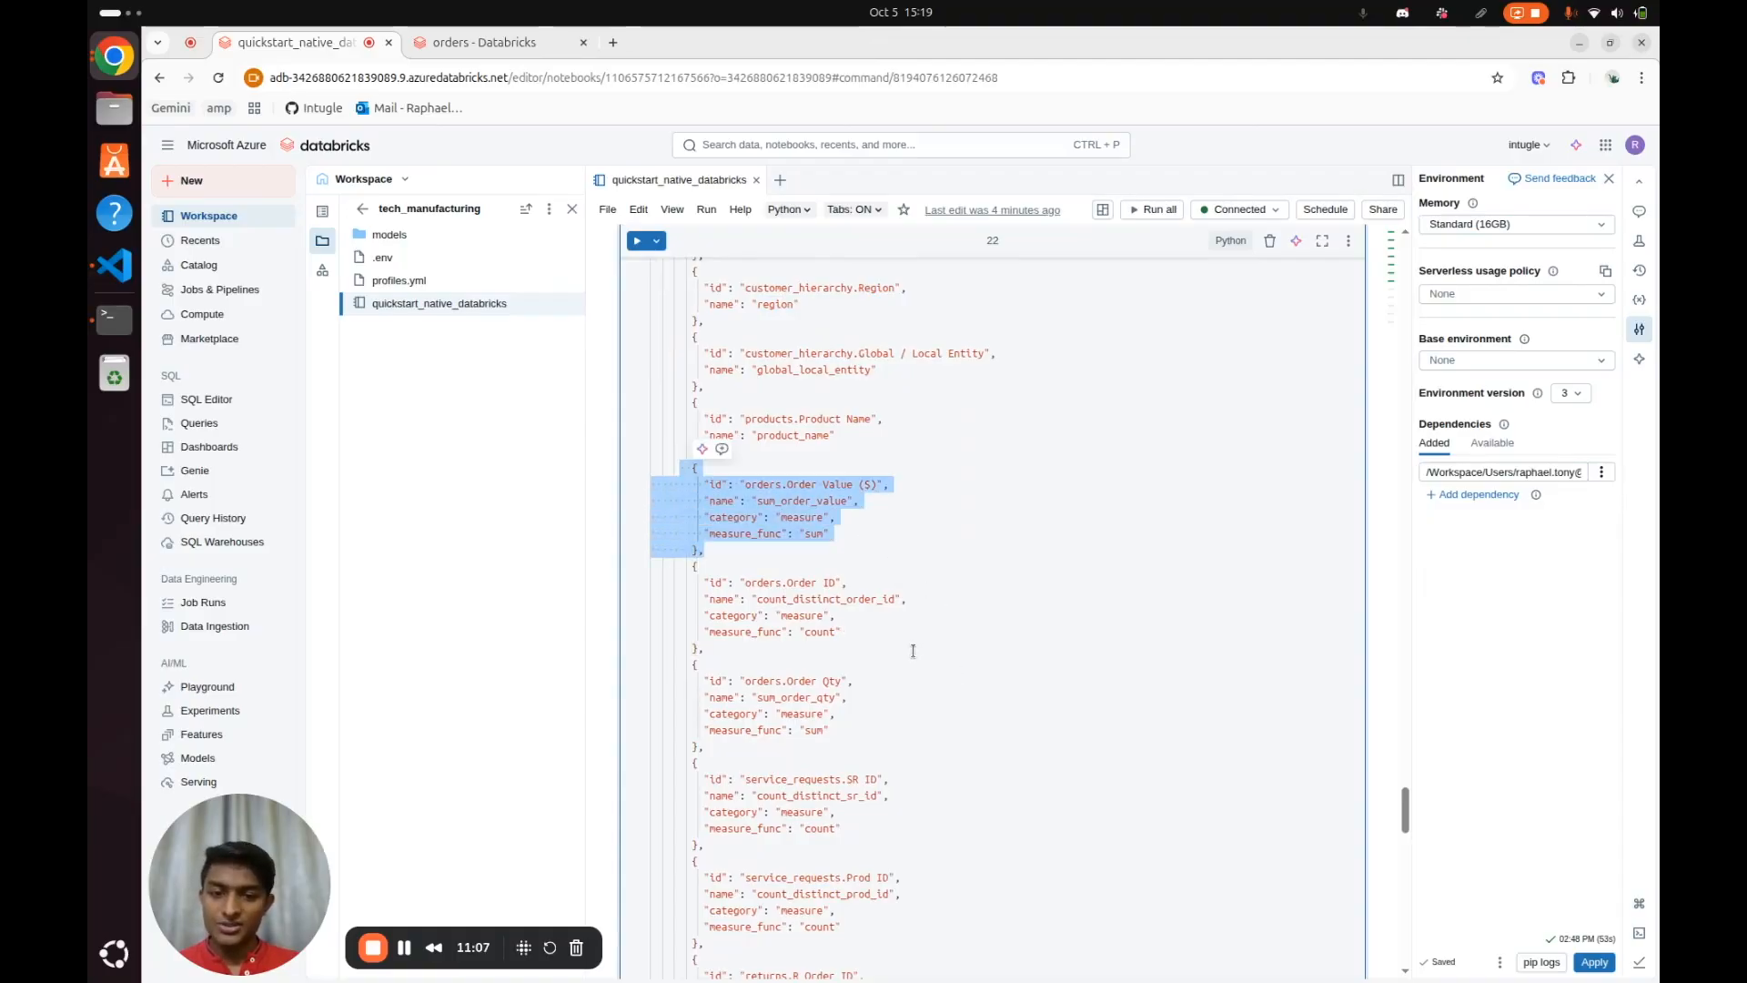
{"action": "left_click_drag", "start_coordinate": [913, 650], "coordinate": [699, 566]}
{"action": "scroll", "coordinate": [940, 645], "scroll_direction": "down", "scroll_amount": 6}
{"action": "scroll", "coordinate": [940, 645], "scroll_direction": "up", "scroll_amount": 14}
Run the data_product_config cell to define the customer_kpi_summary data product
{"action": "left_click", "coordinate": [928, 572]}
{"action": "key", "text": "ctrl+Return"}
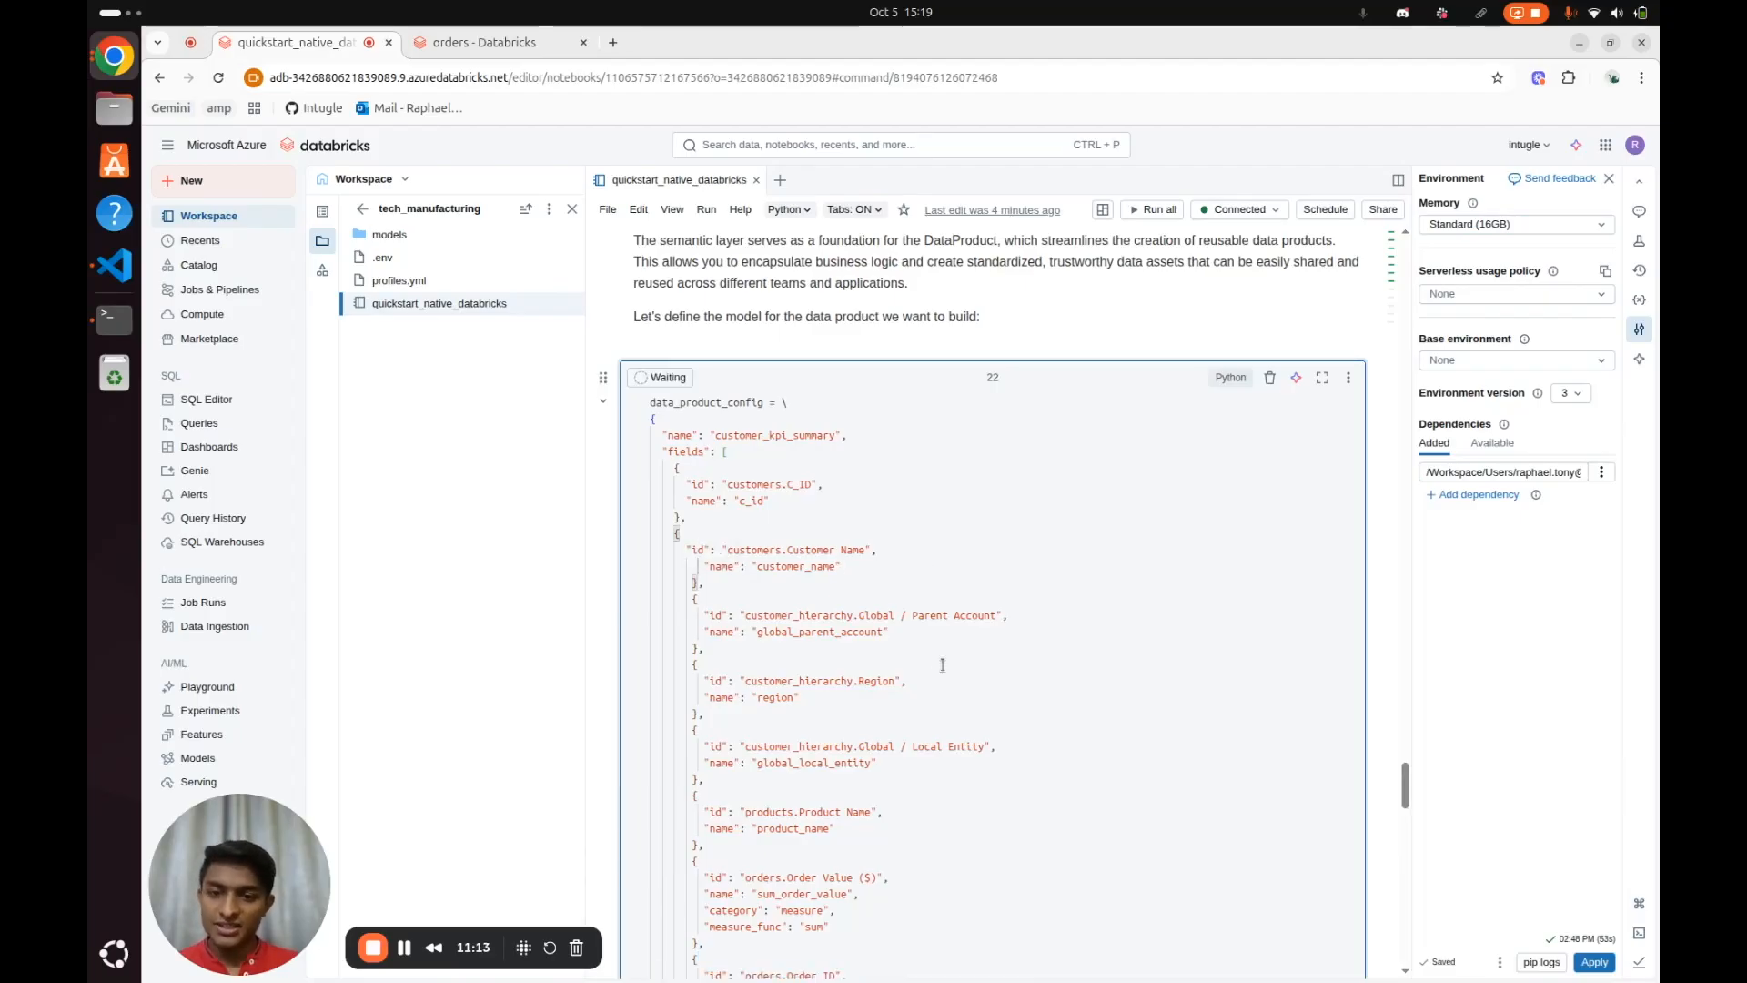
{"action": "scroll", "coordinate": [1022, 514], "scroll_direction": "down", "scroll_amount": 15}
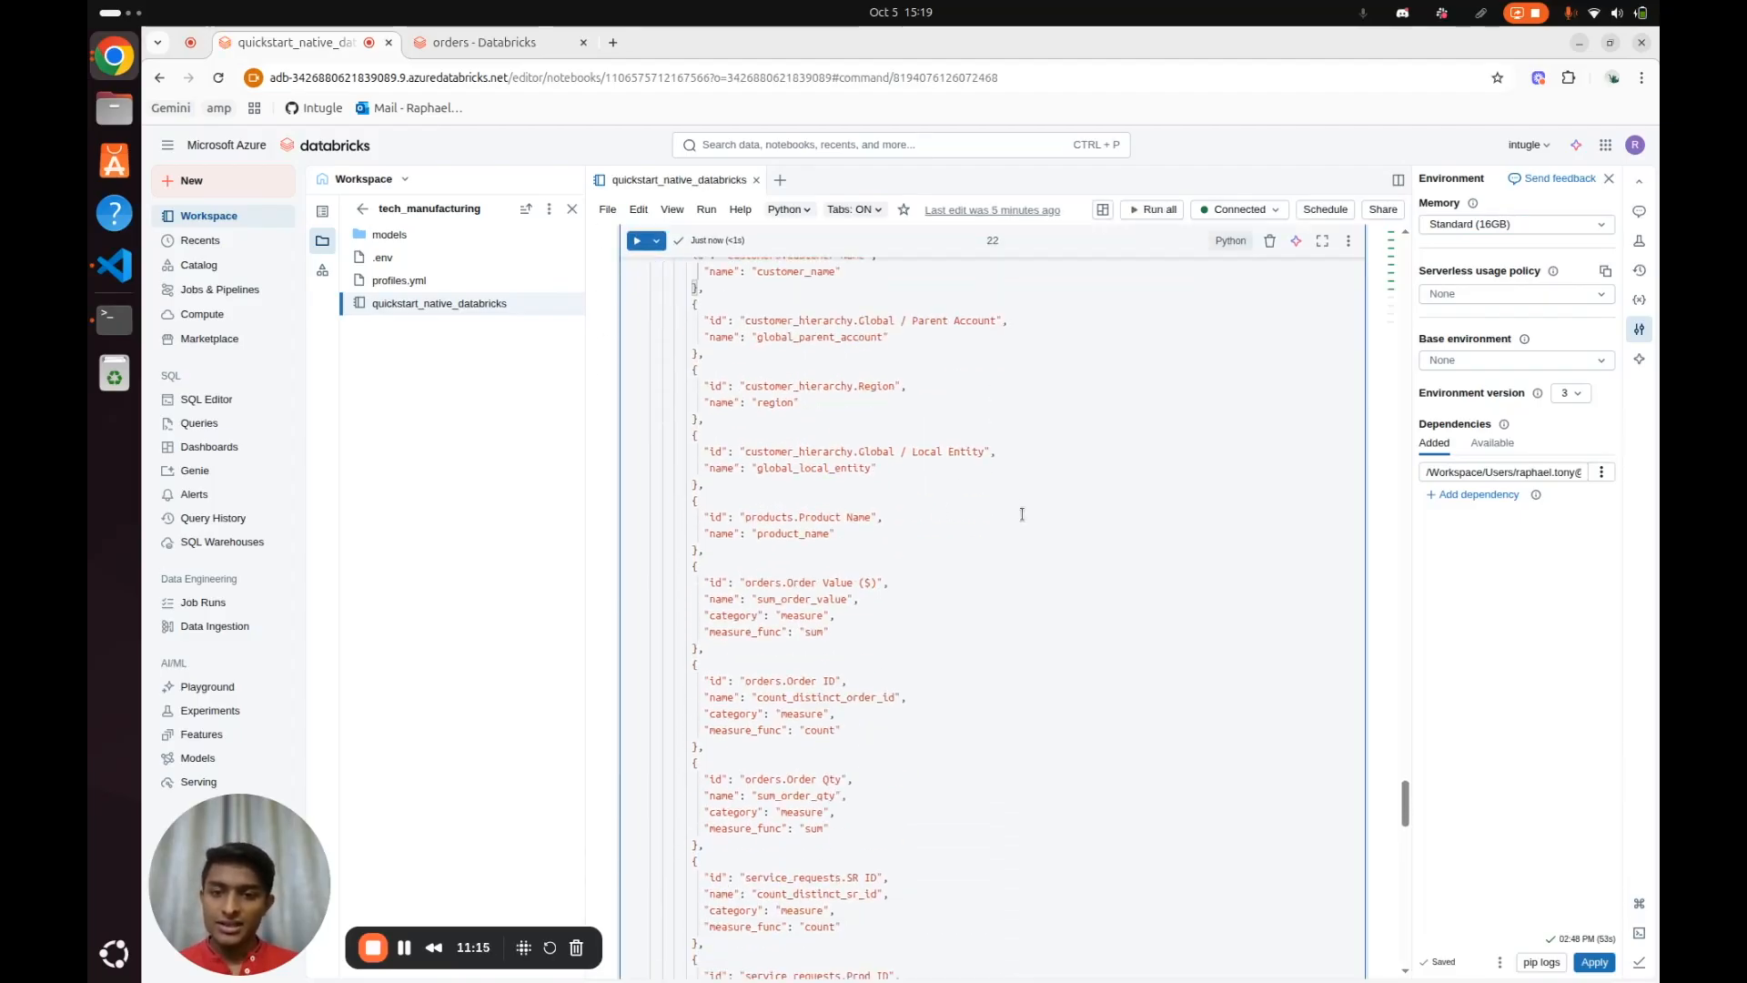
Run the DataProduct cell to build the data product from data_product_config and output it as a dataframe
{"action": "scroll", "coordinate": [1021, 514], "scroll_direction": "down", "scroll_amount": 5}
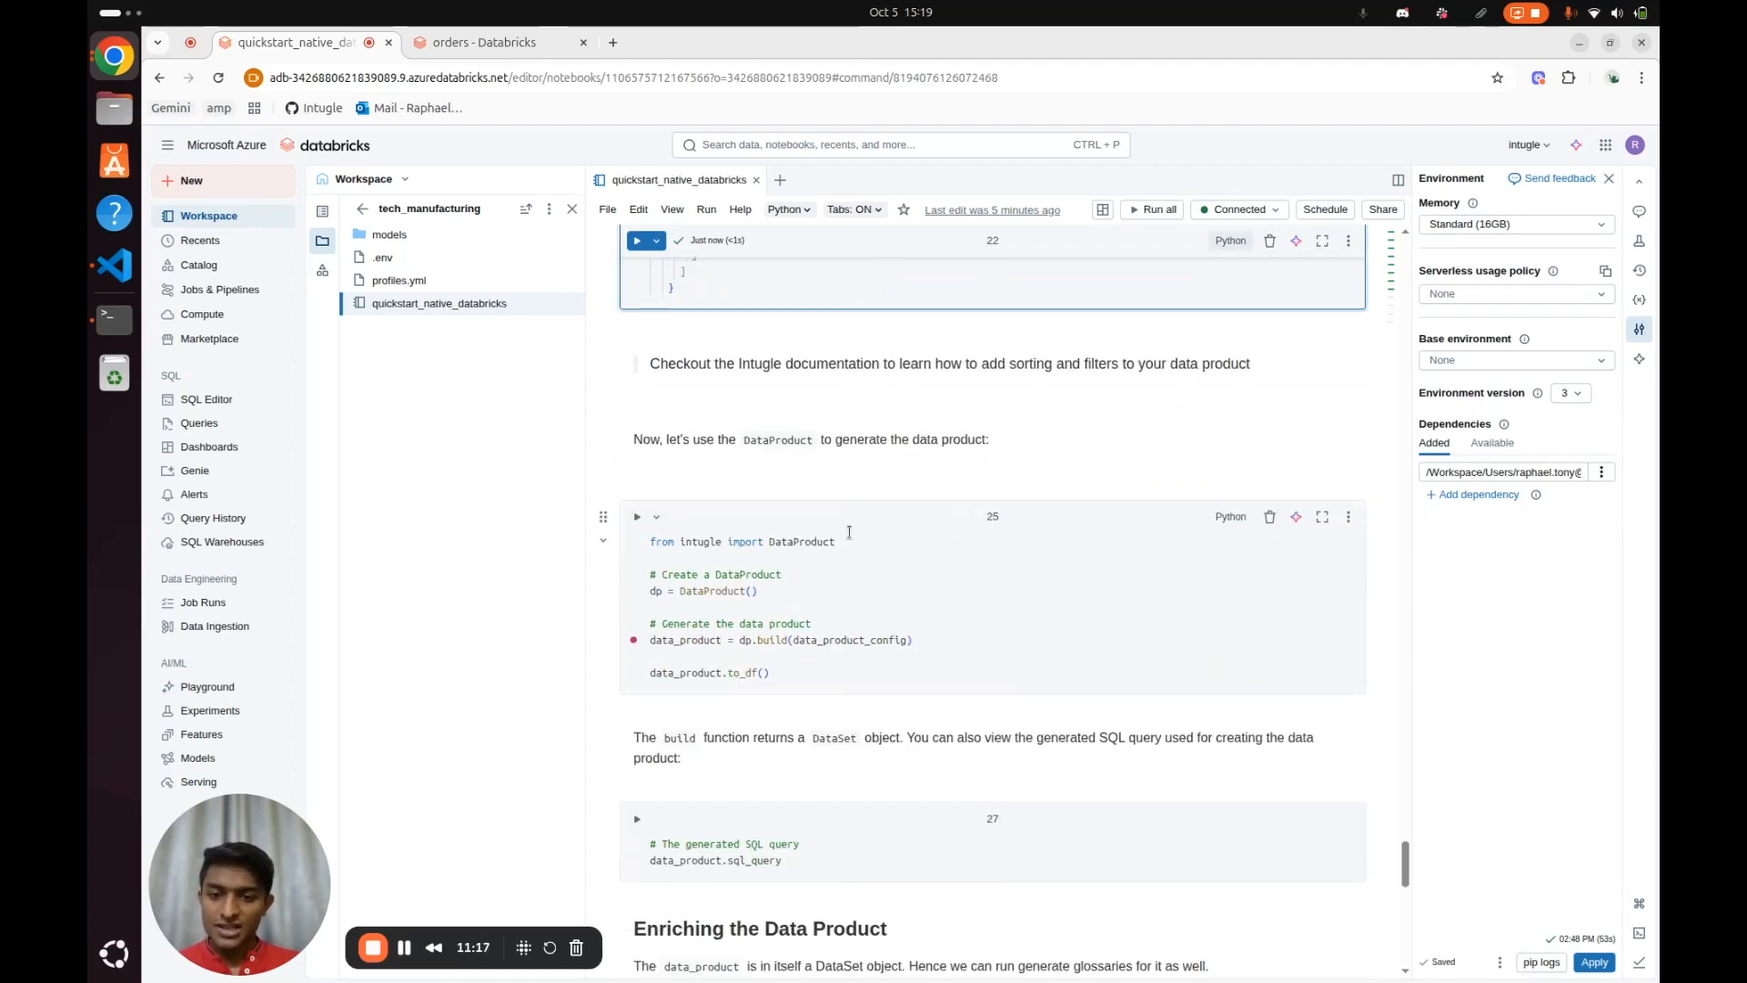
{"action": "double_click", "coordinate": [794, 544]}
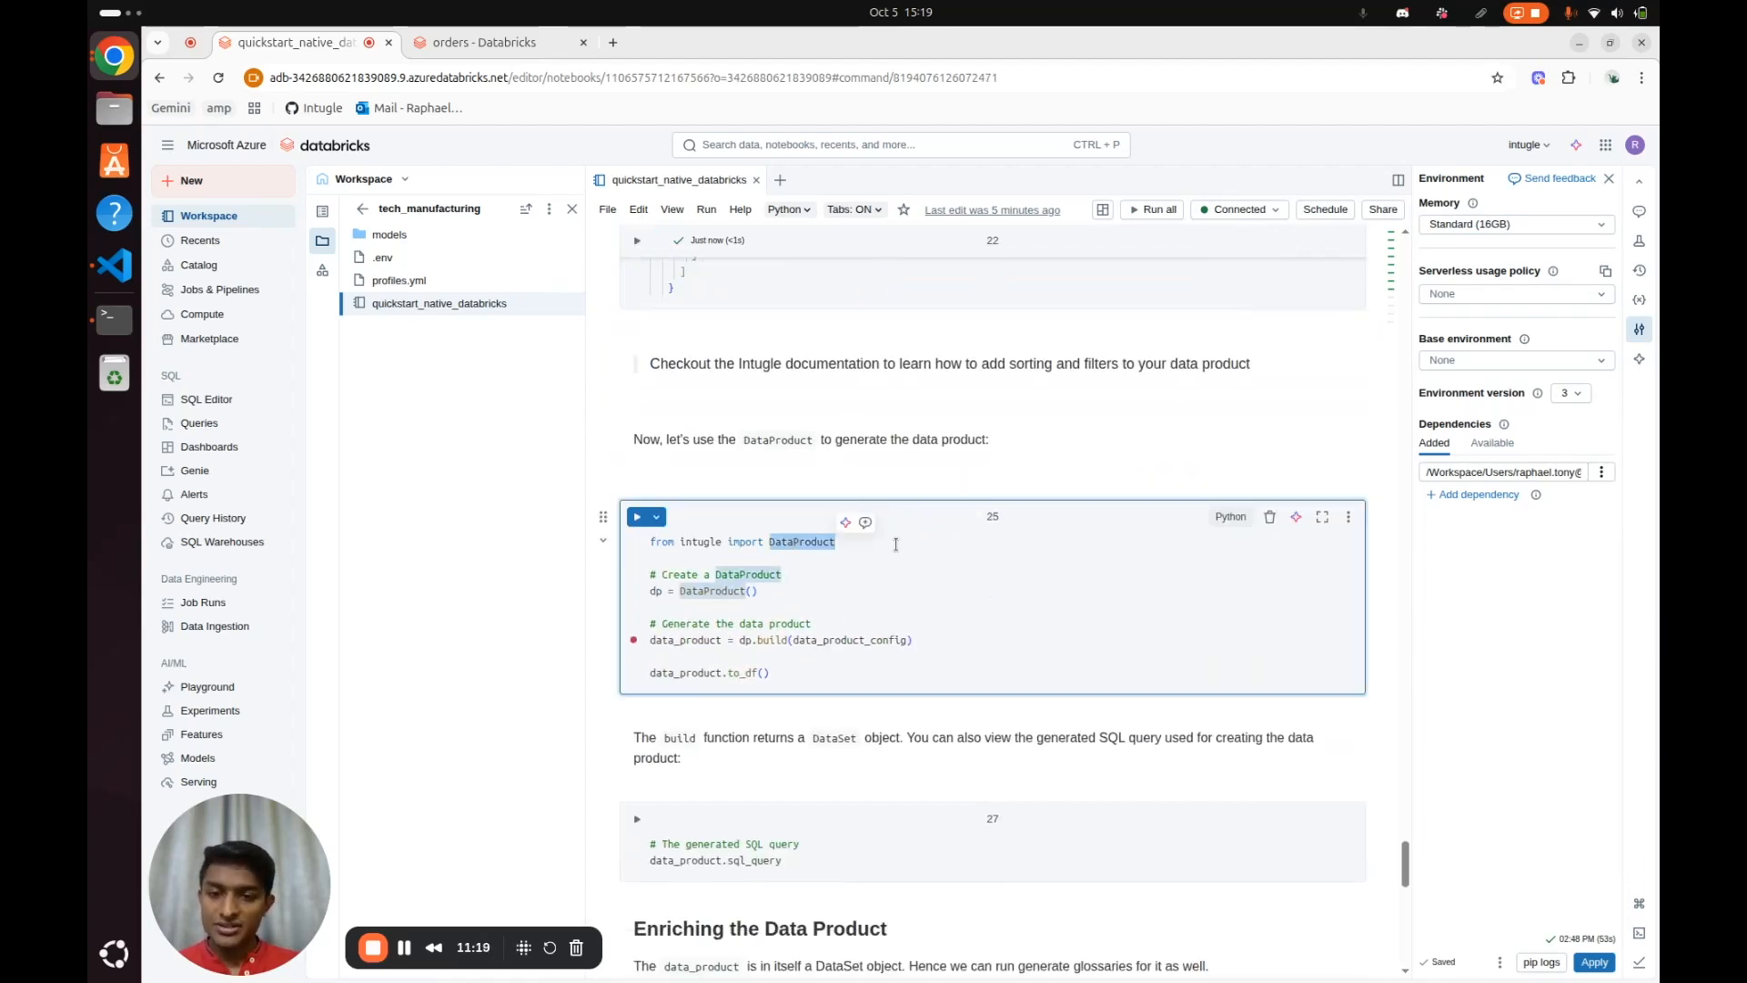
{"action": "left_click", "coordinate": [811, 590]}
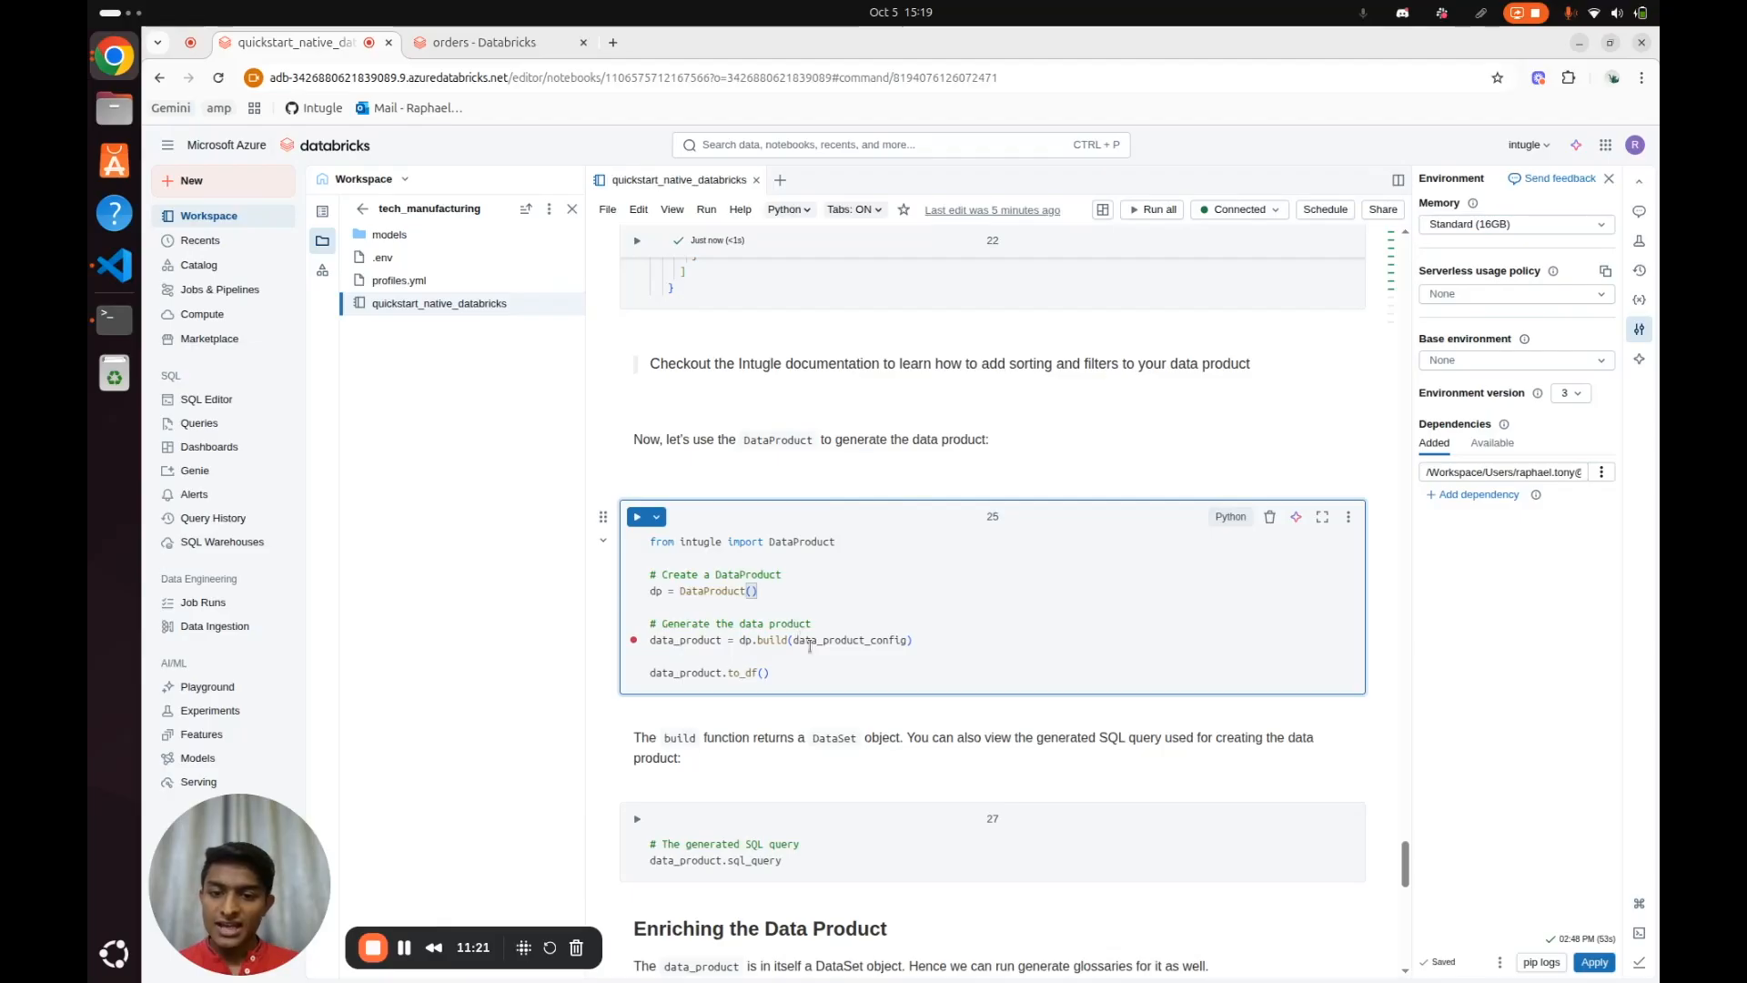
{"action": "double_click", "coordinate": [812, 641]}
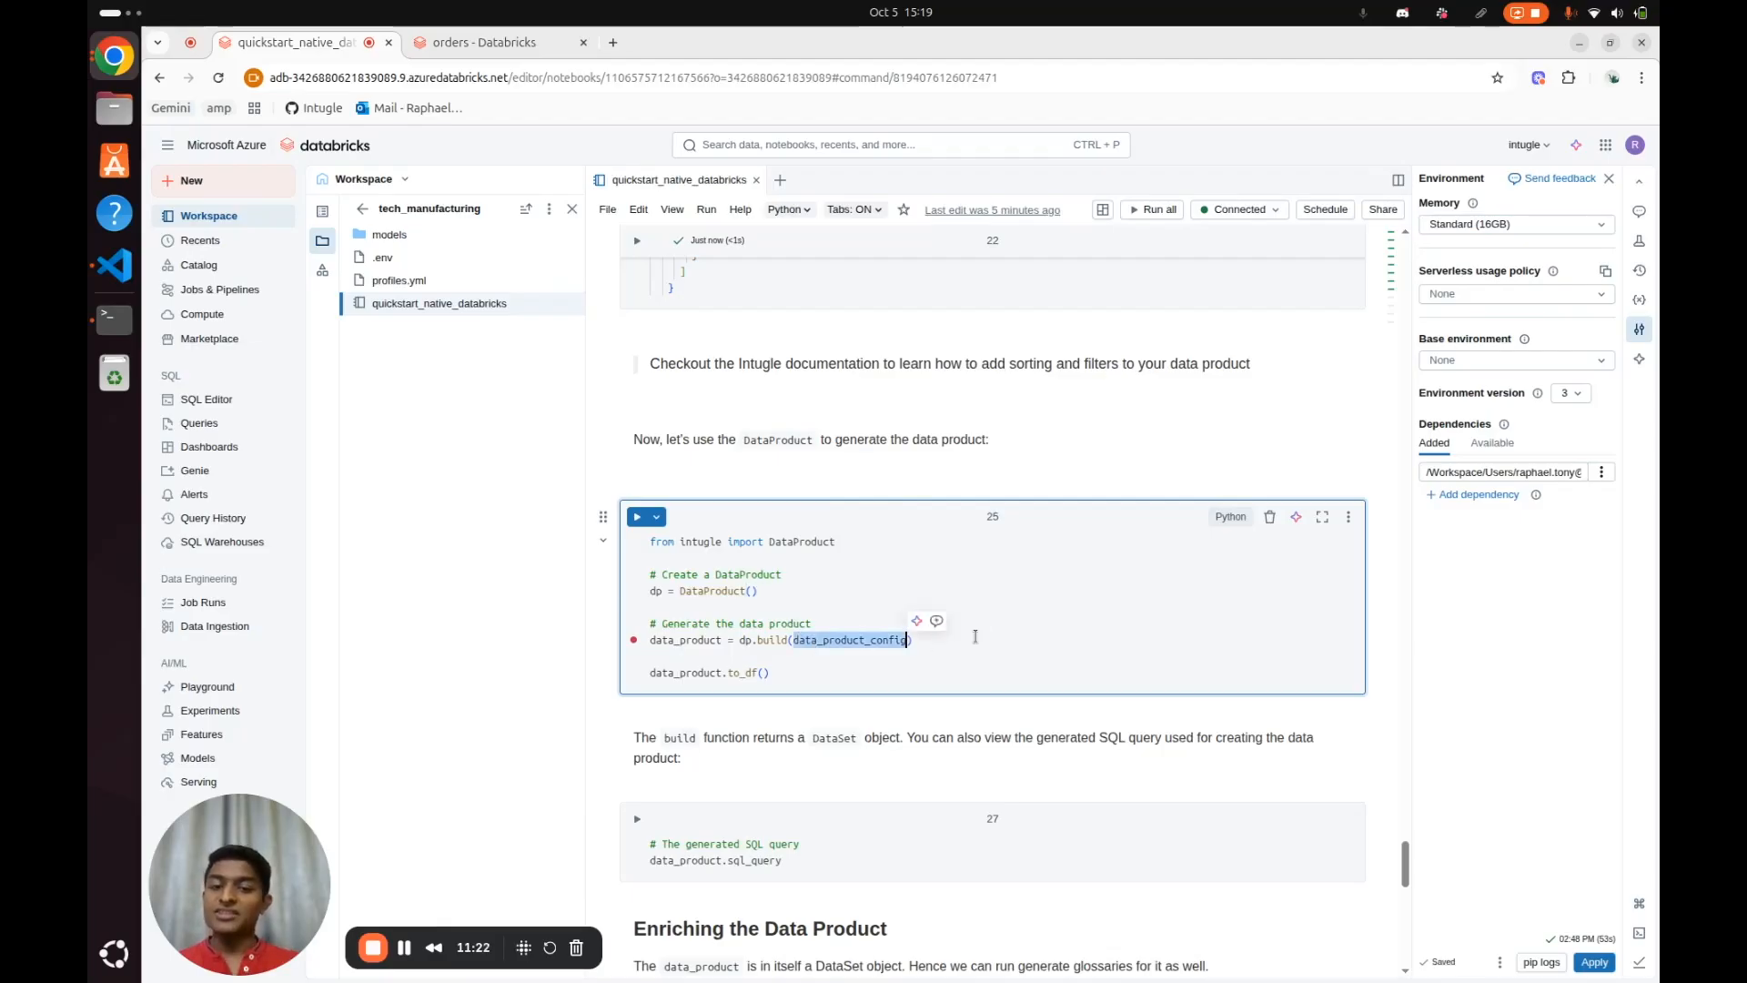
{"action": "left_click", "coordinate": [893, 660]}
{"action": "key", "text": "ctrl+Return"}
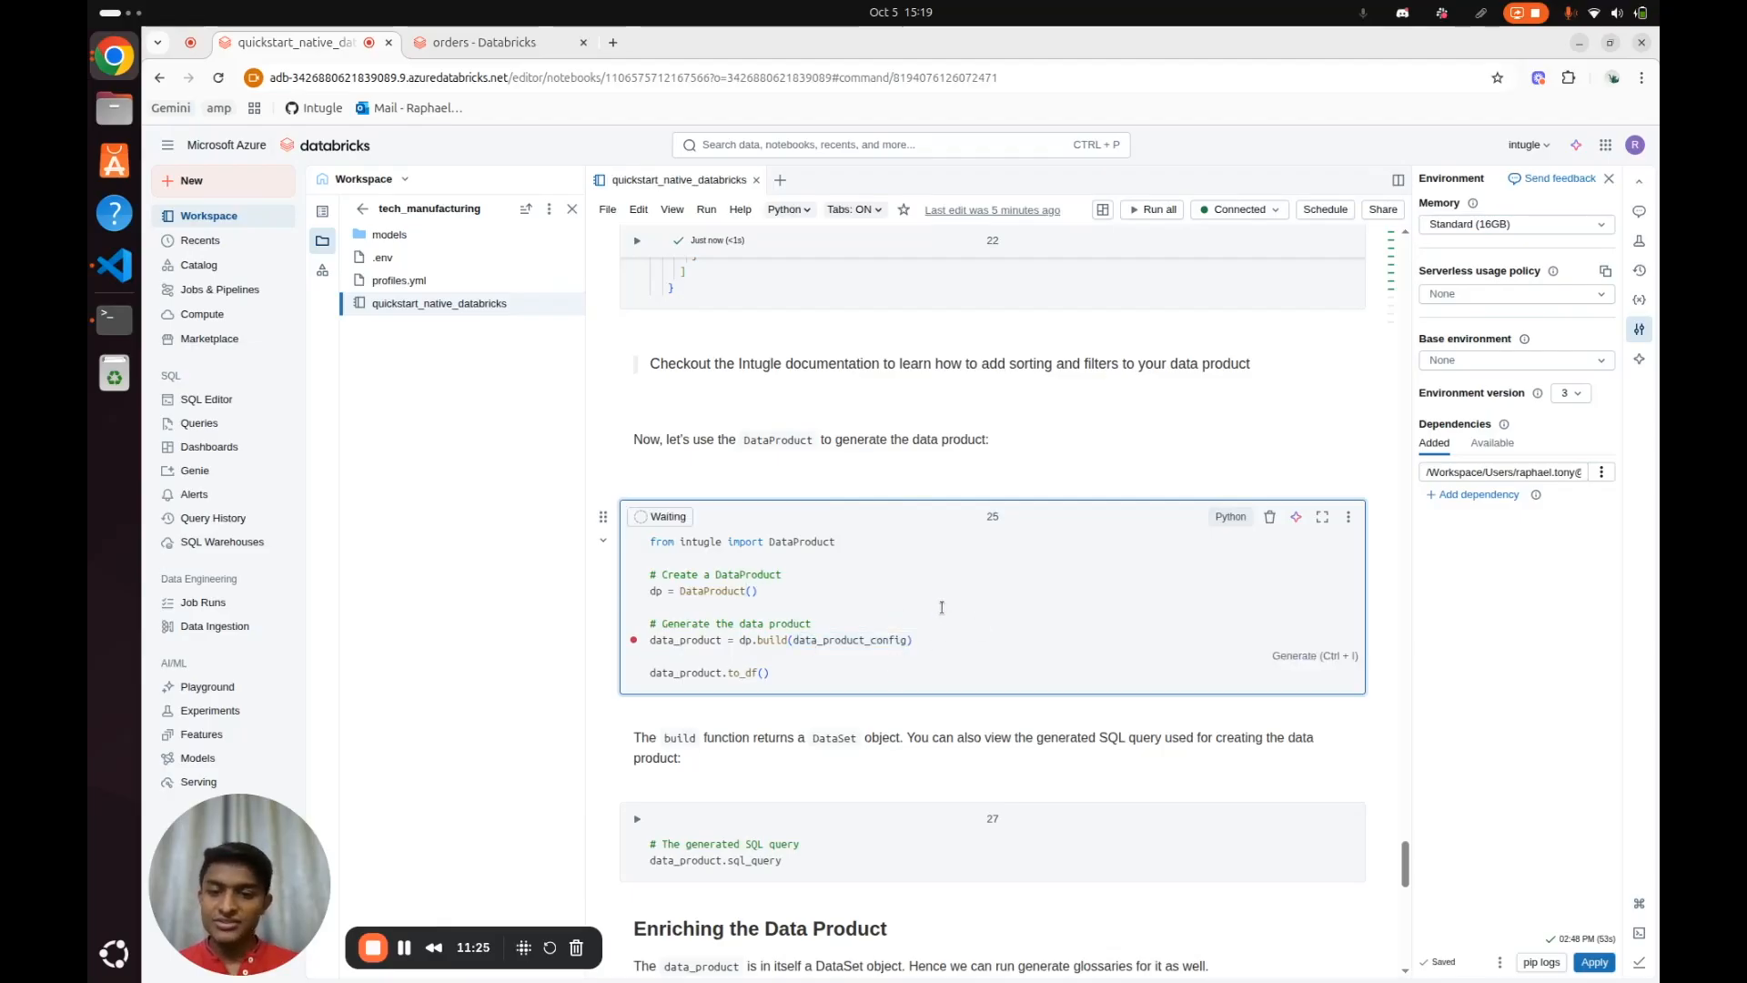
Review the rows and all columns of the generated customer_kpi_summary dataframe in the cell output
{"action": "scroll", "coordinate": [1048, 577], "scroll_direction": "down", "scroll_amount": 1}
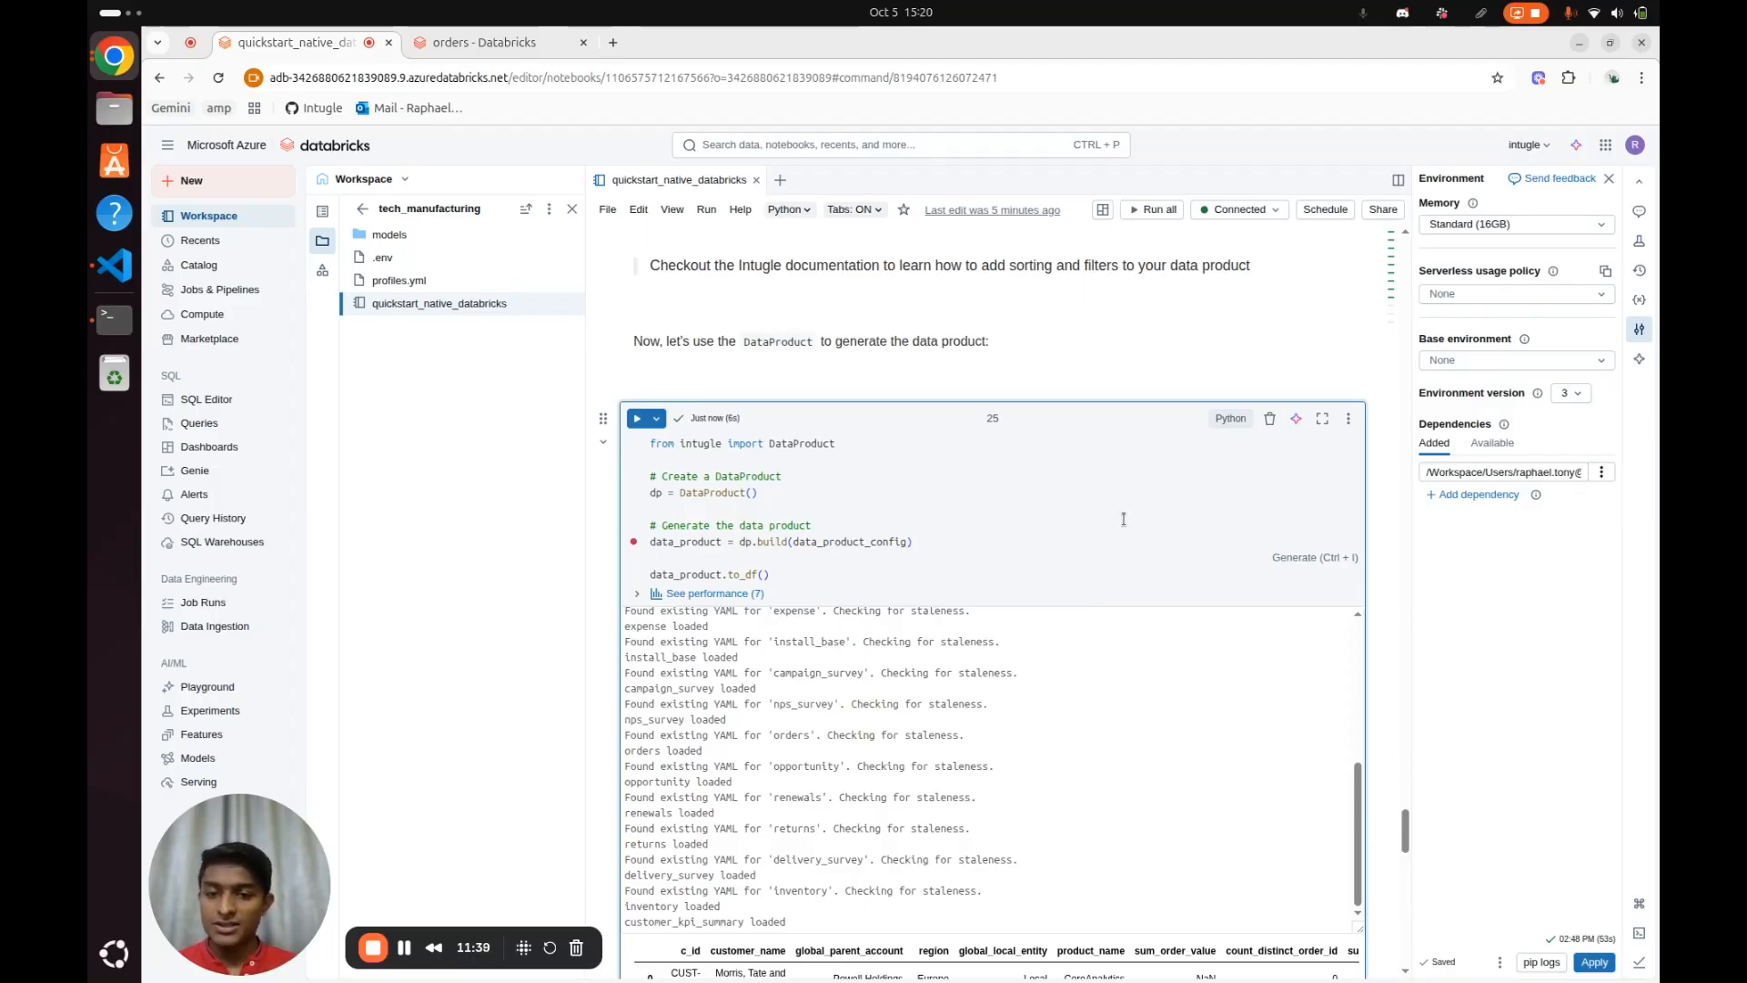
{"action": "scroll", "coordinate": [1132, 503], "scroll_direction": "down", "scroll_amount": 5}
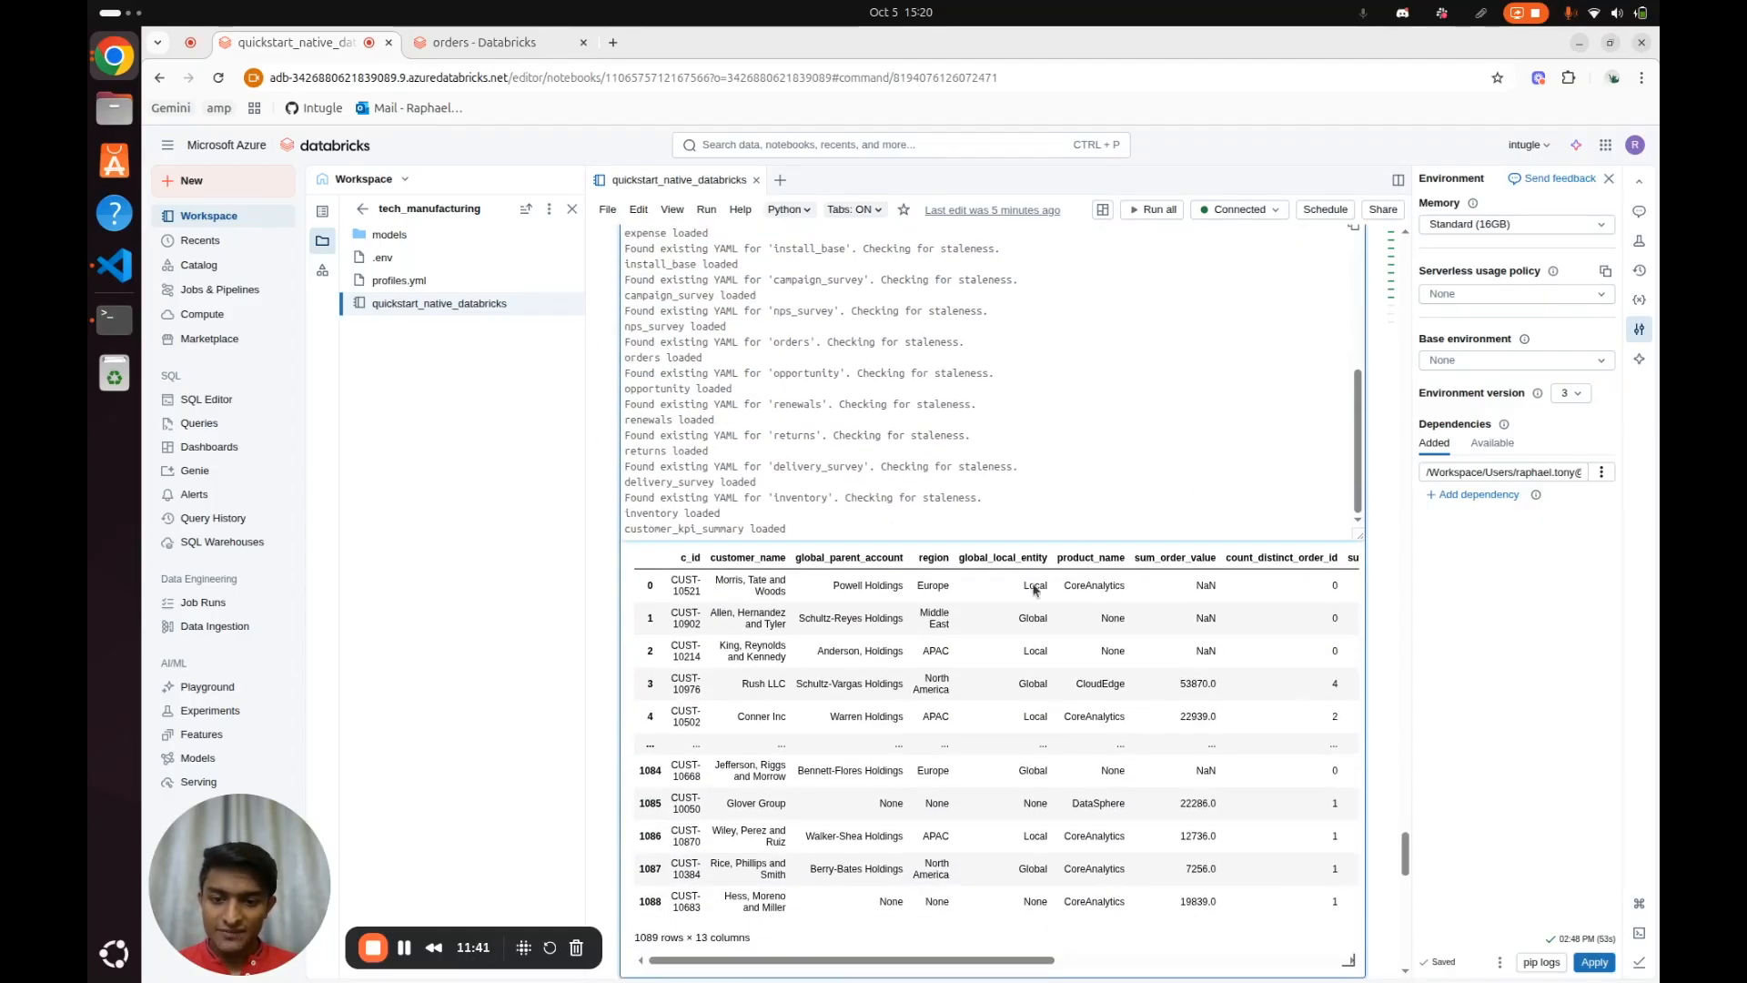
{"action": "scroll", "coordinate": [999, 689], "scroll_direction": "right", "scroll_amount": 10}
{"action": "scroll", "coordinate": [998, 688], "scroll_direction": "left", "scroll_amount": 10}
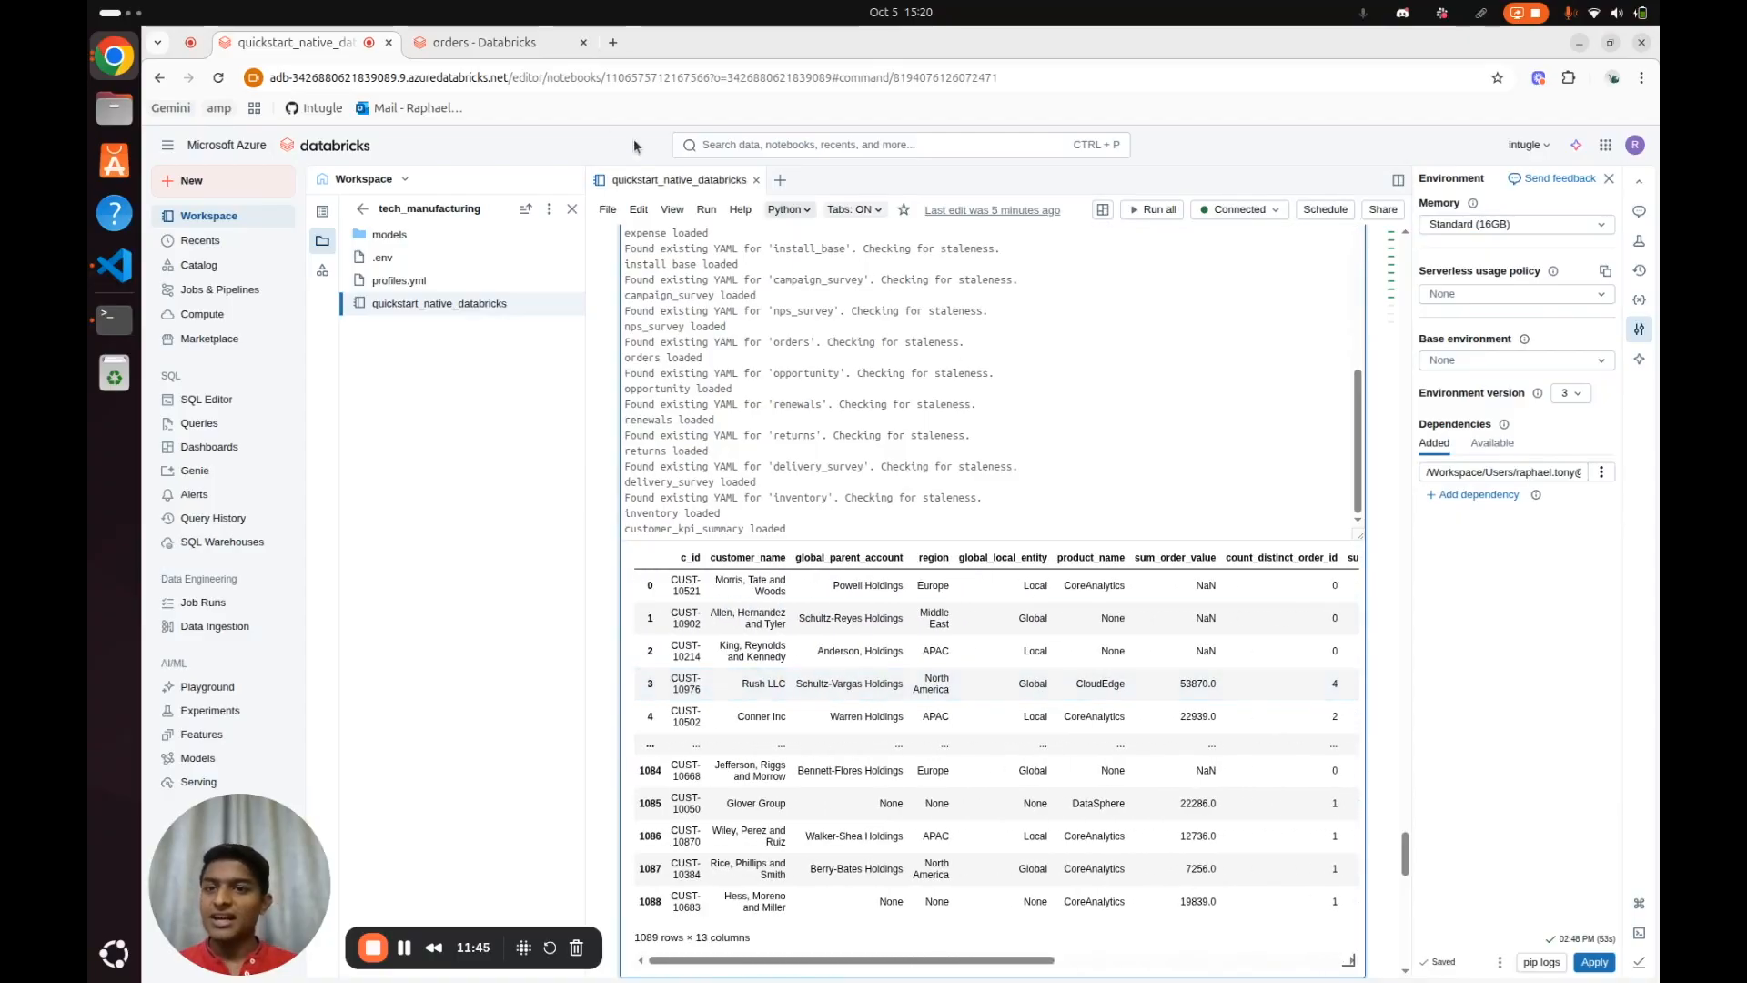
Open customer_kpi_summary under tech_manufacturing in the catalog and review its columns and comments
{"action": "left_click", "coordinate": [499, 43]}
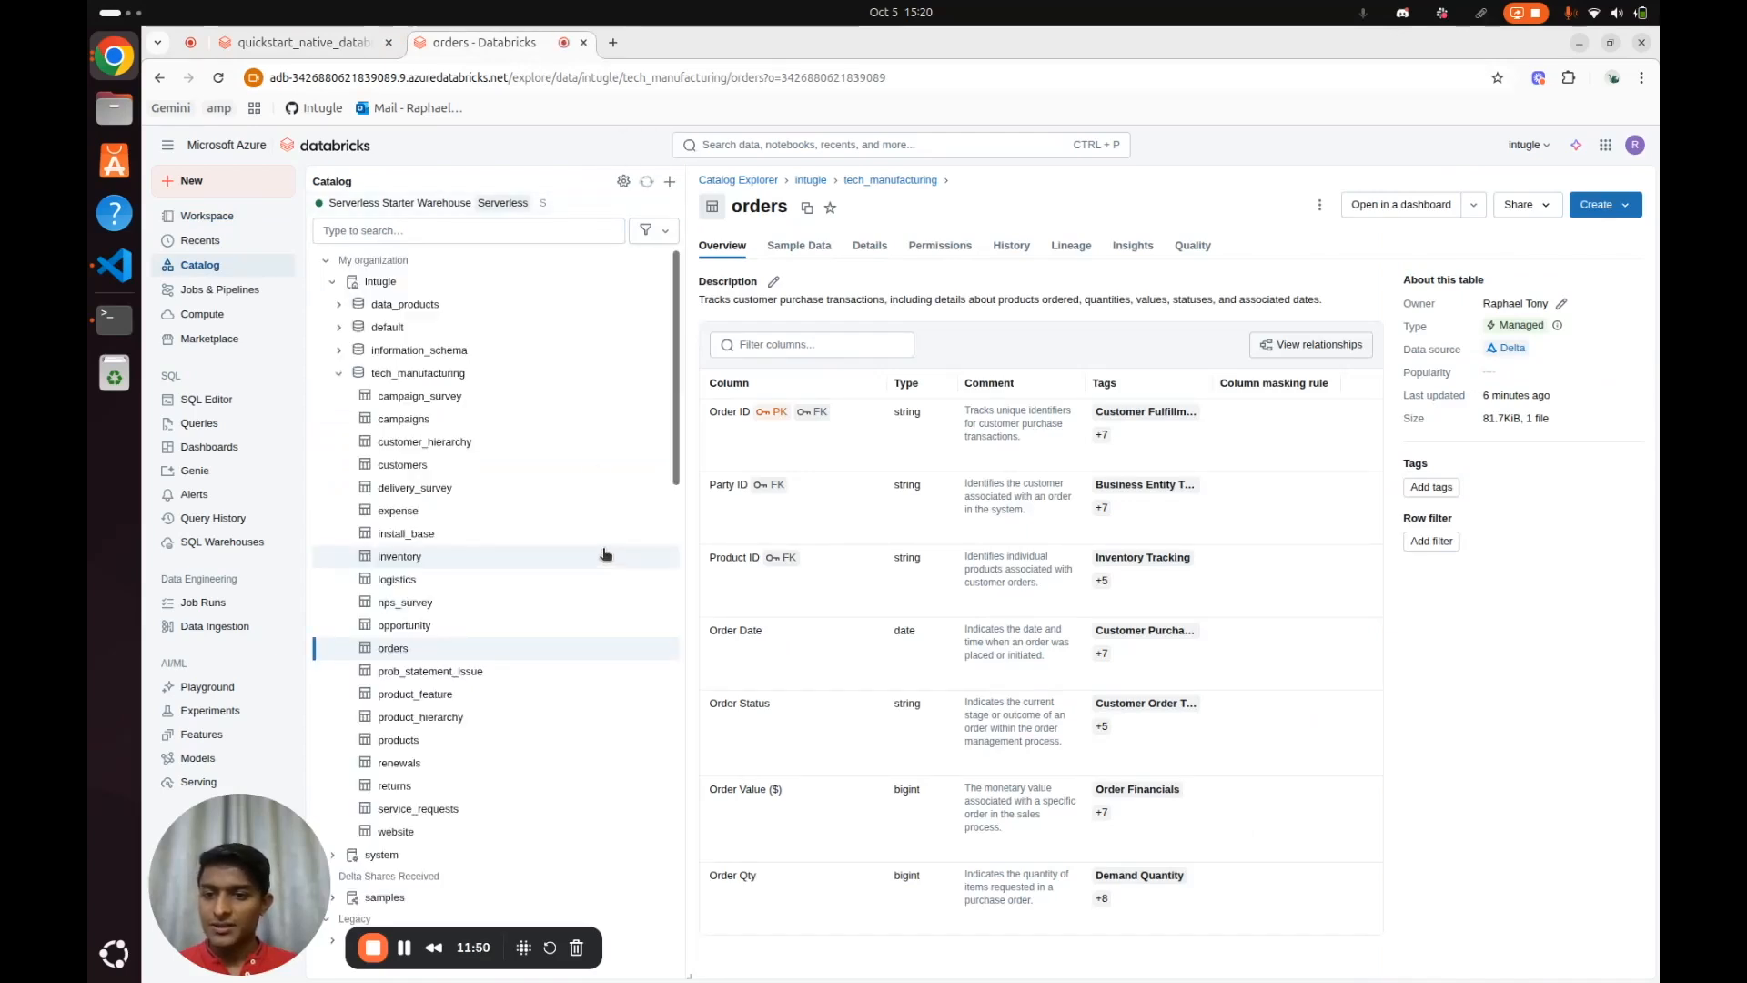
{"action": "left_click", "coordinate": [450, 466]}
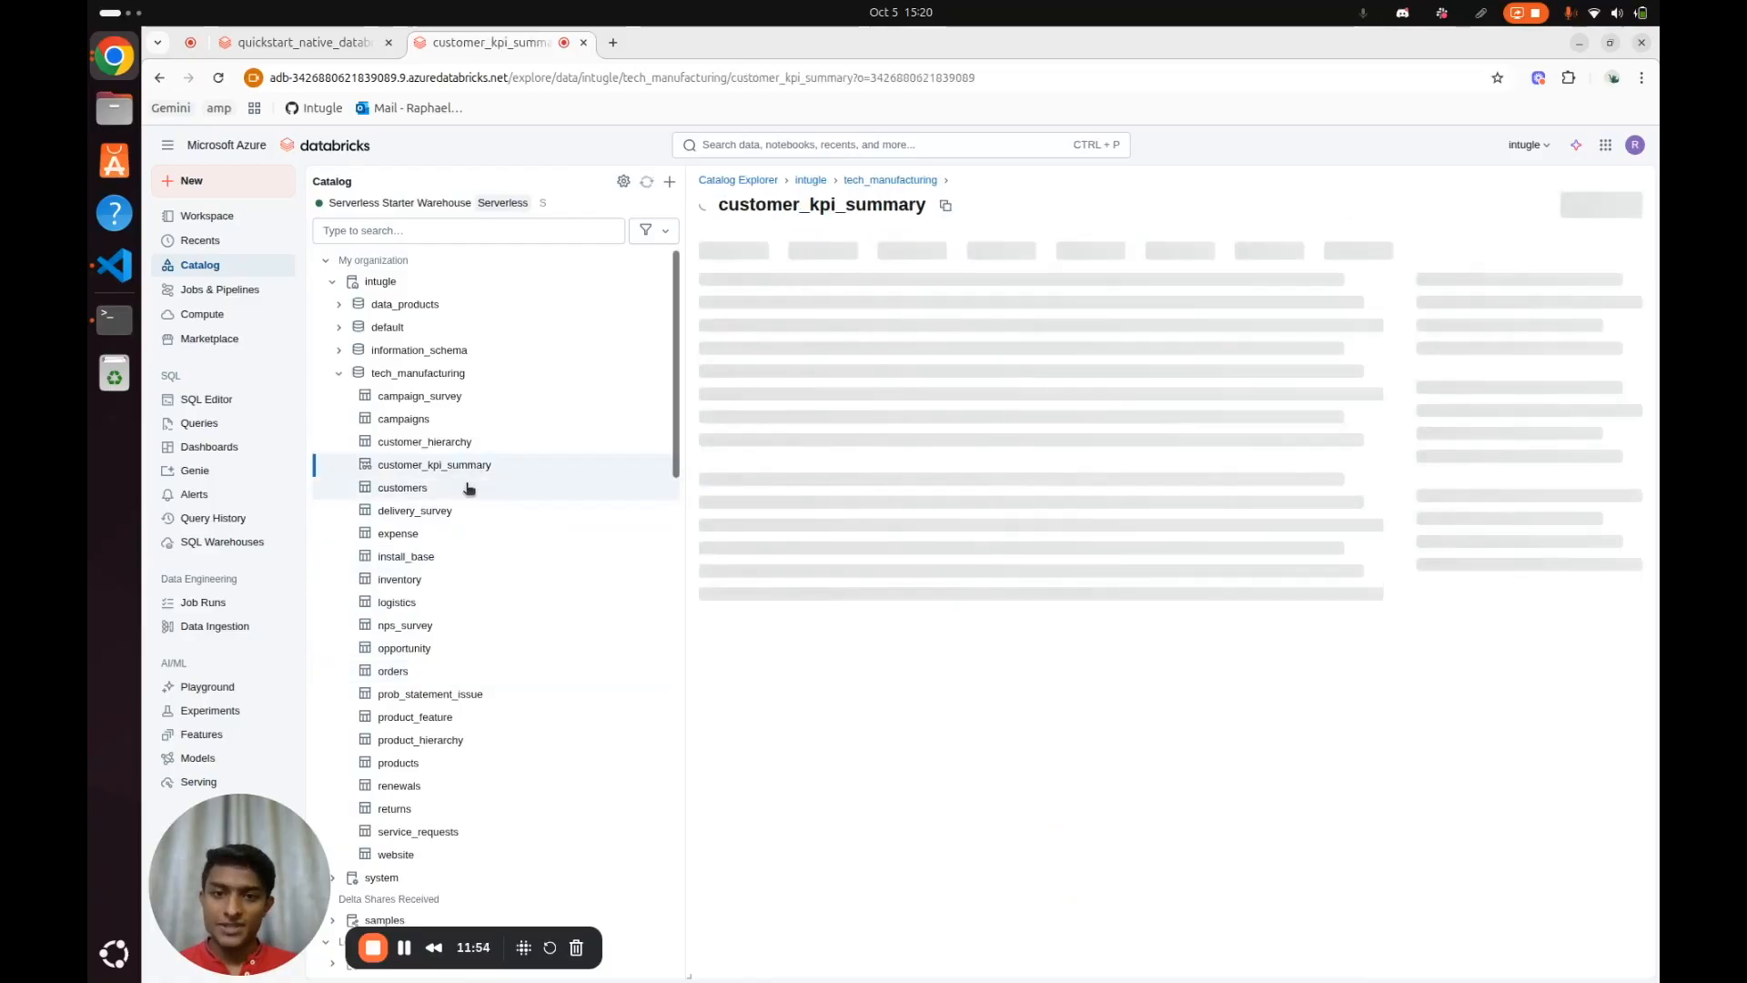
{"action": "scroll", "coordinate": [921, 458], "scroll_direction": "down", "scroll_amount": 4}
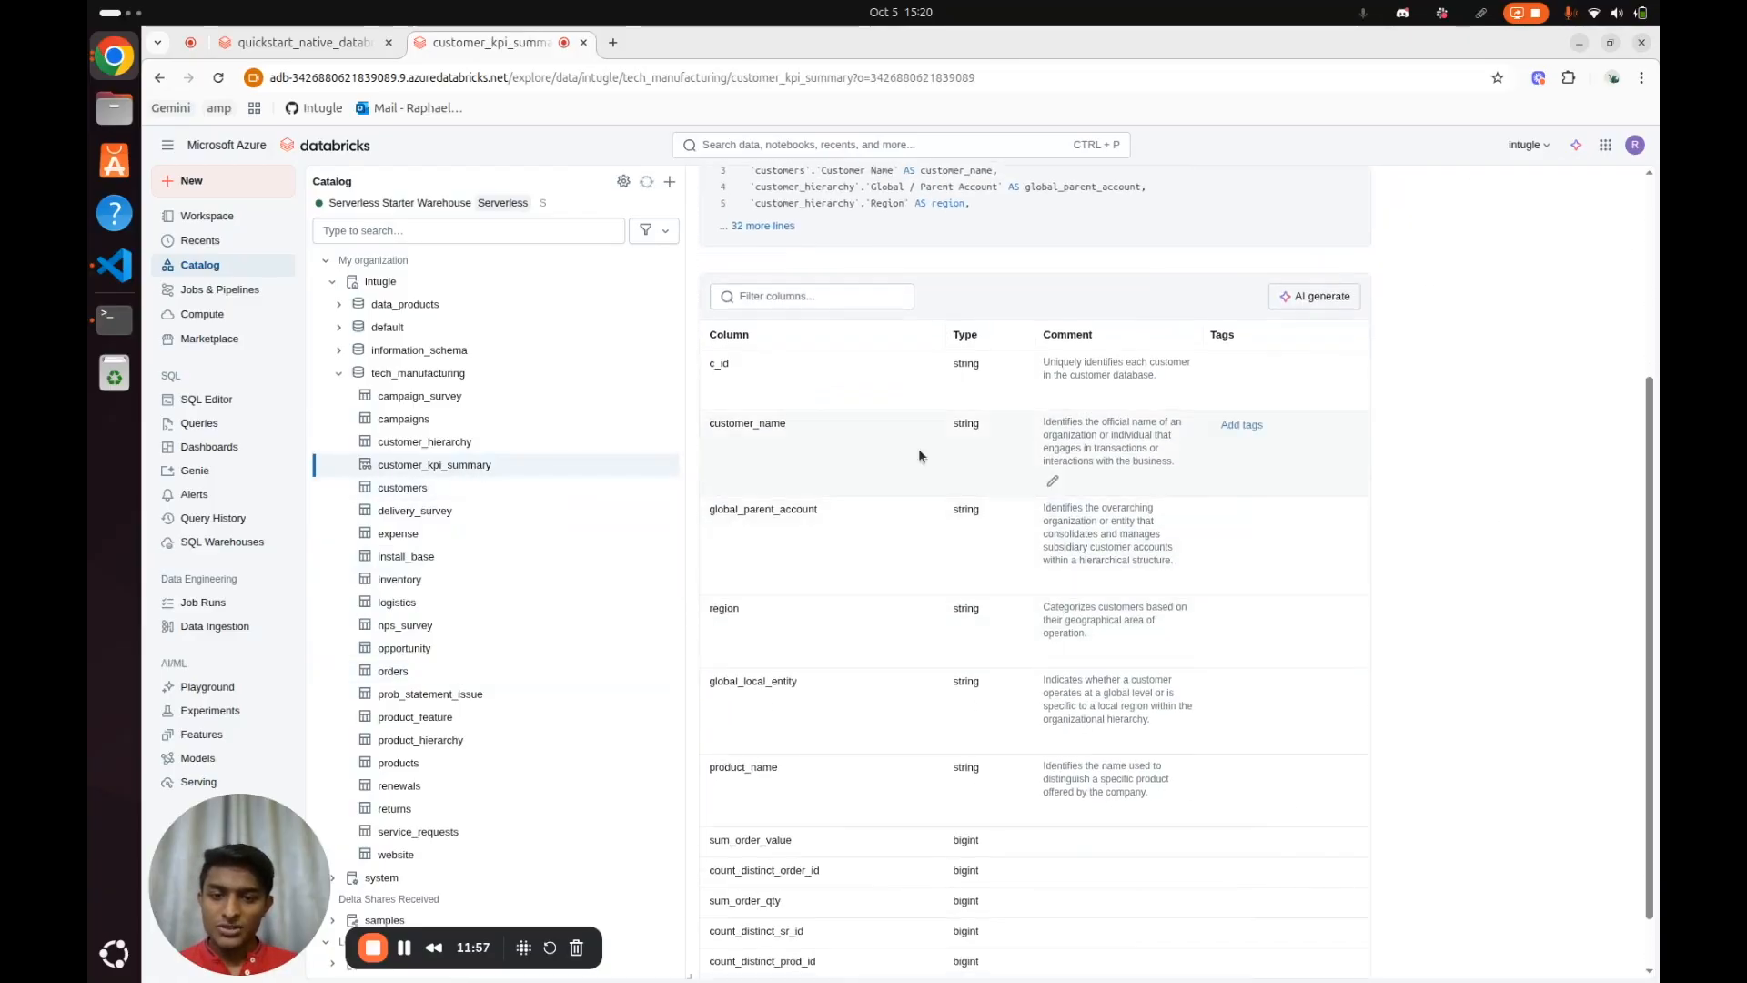
{"action": "scroll", "coordinate": [921, 459], "scroll_direction": "down", "scroll_amount": 1}
{"action": "scroll", "coordinate": [1025, 848], "scroll_direction": "up", "scroll_amount": 1}
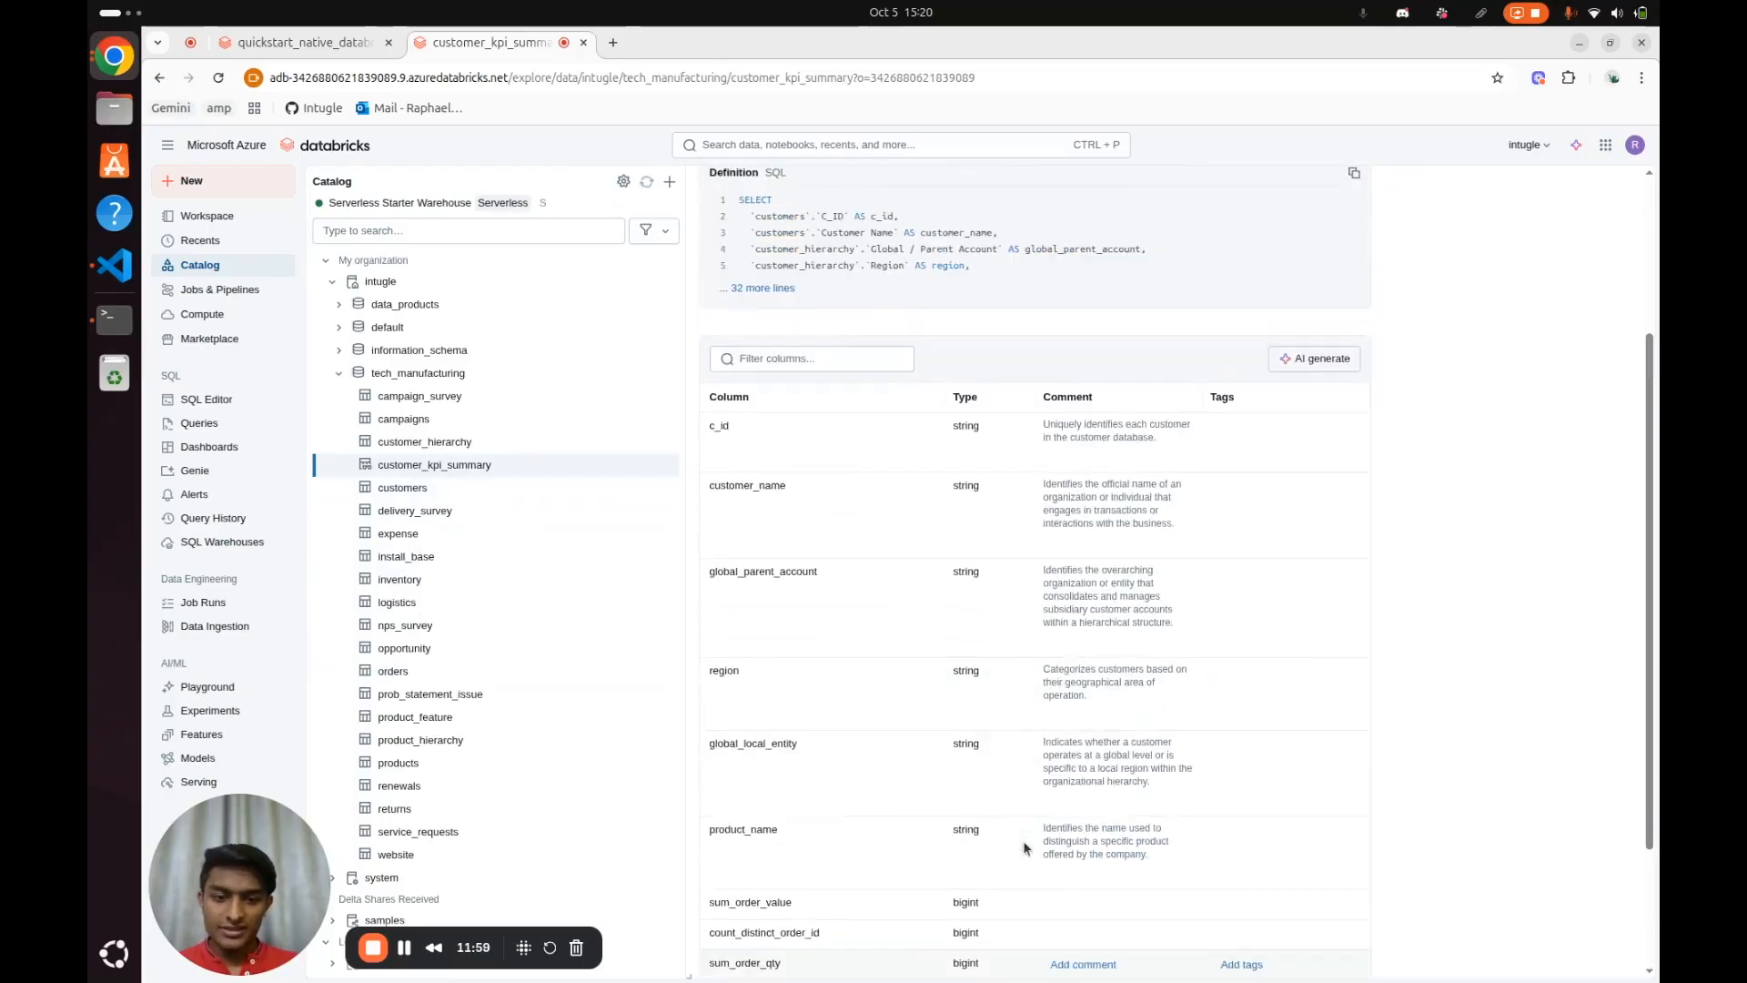
View the sample data of customer_kpi_summary across its dimension and measure columns
{"action": "scroll", "coordinate": [1024, 848], "scroll_direction": "up", "scroll_amount": 4}
{"action": "left_click", "coordinate": [829, 254]}
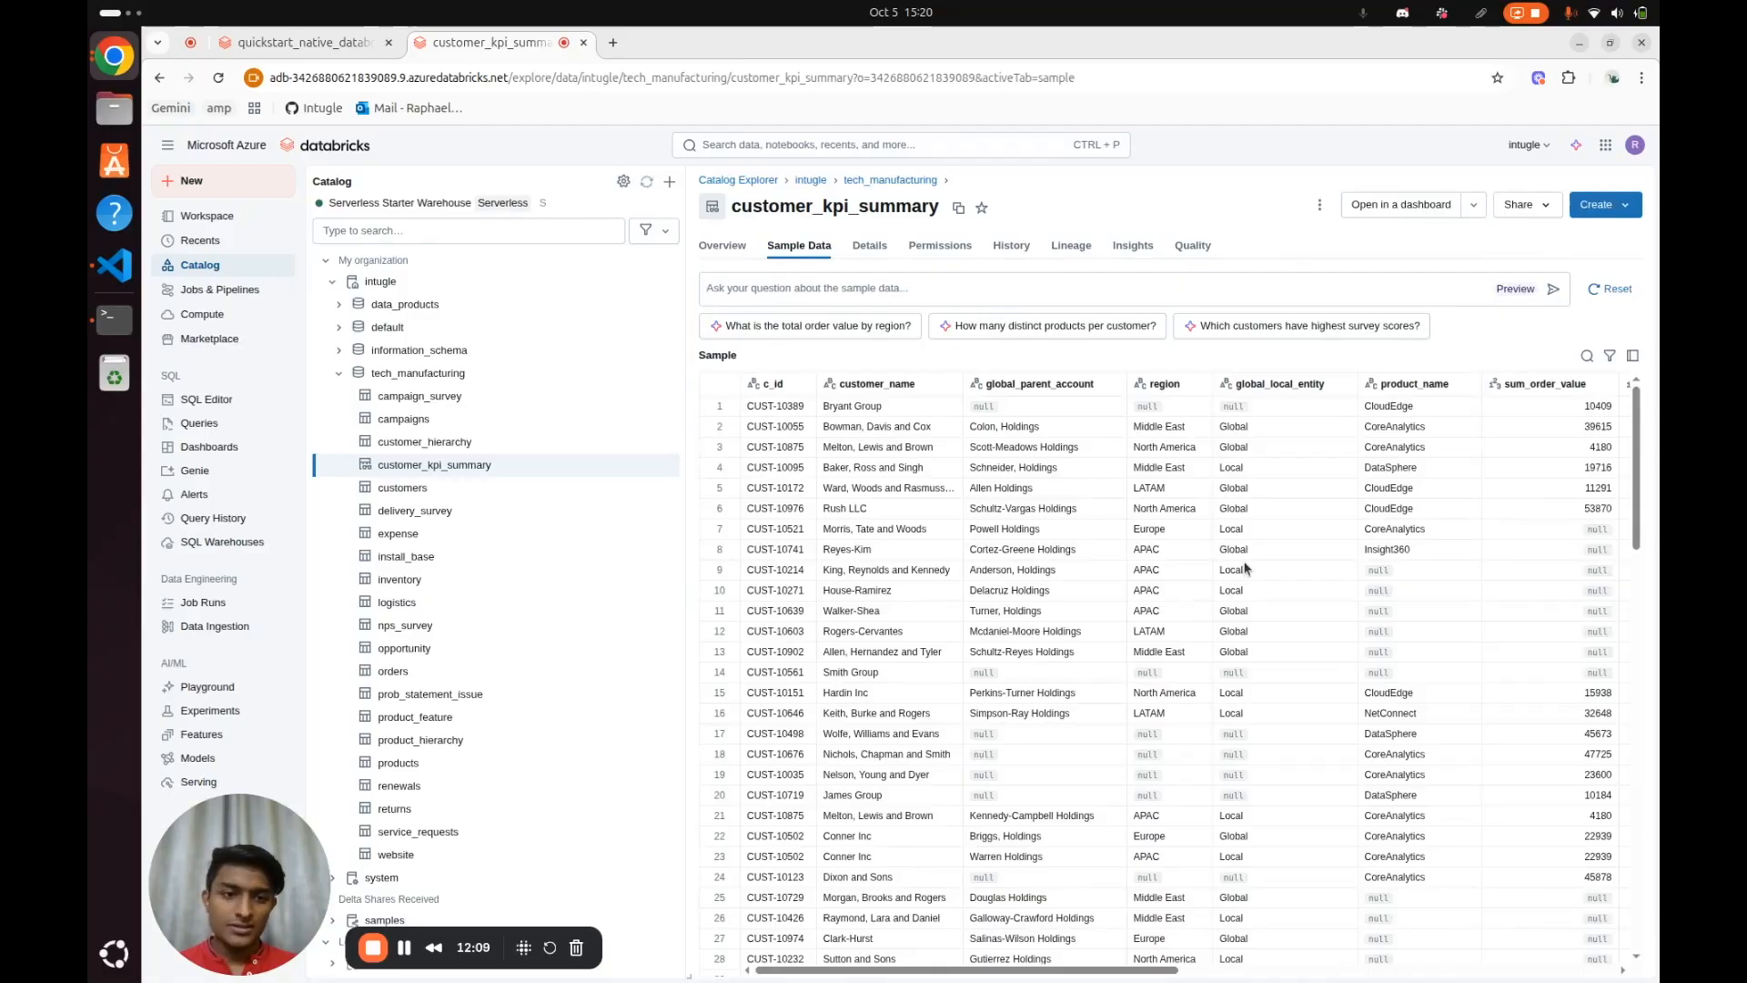
{"action": "scroll", "coordinate": [1244, 569], "scroll_direction": "right", "scroll_amount": 5}
{"action": "scroll", "coordinate": [1244, 569], "scroll_direction": "left", "scroll_amount": 5}
{"action": "scroll", "coordinate": [1245, 569], "scroll_direction": "right", "scroll_amount": 8}
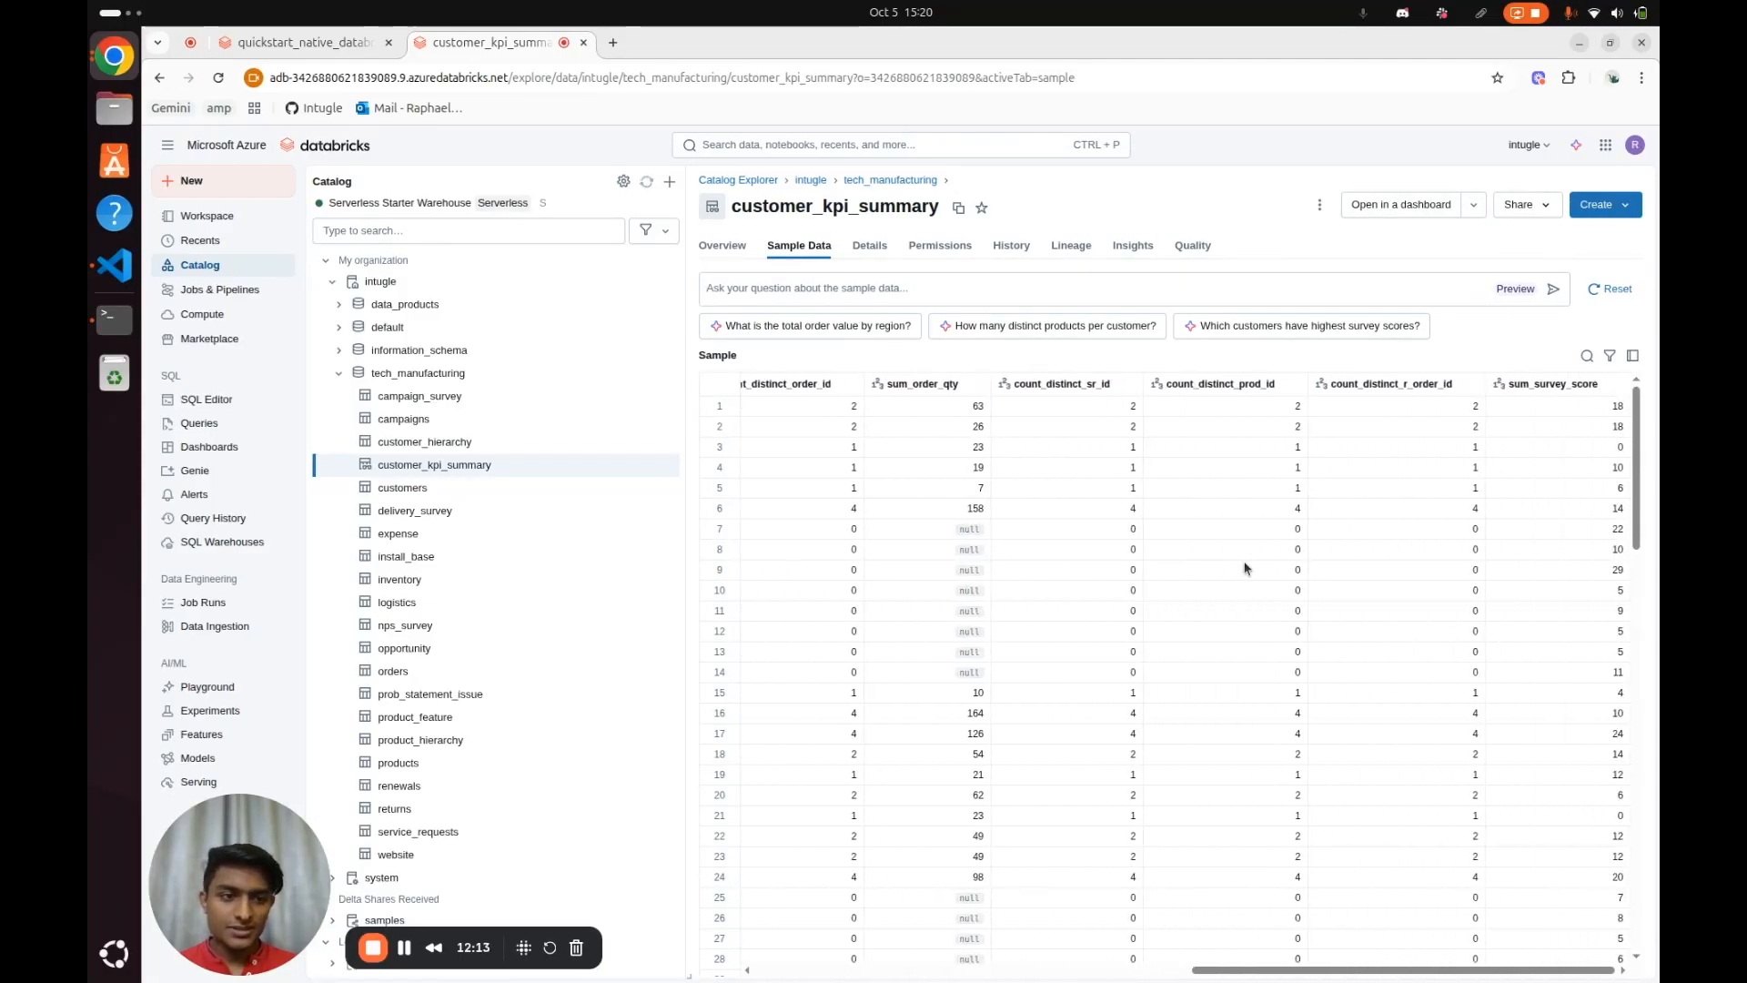
{"action": "scroll", "coordinate": [1244, 568], "scroll_direction": "left", "scroll_amount": 8}
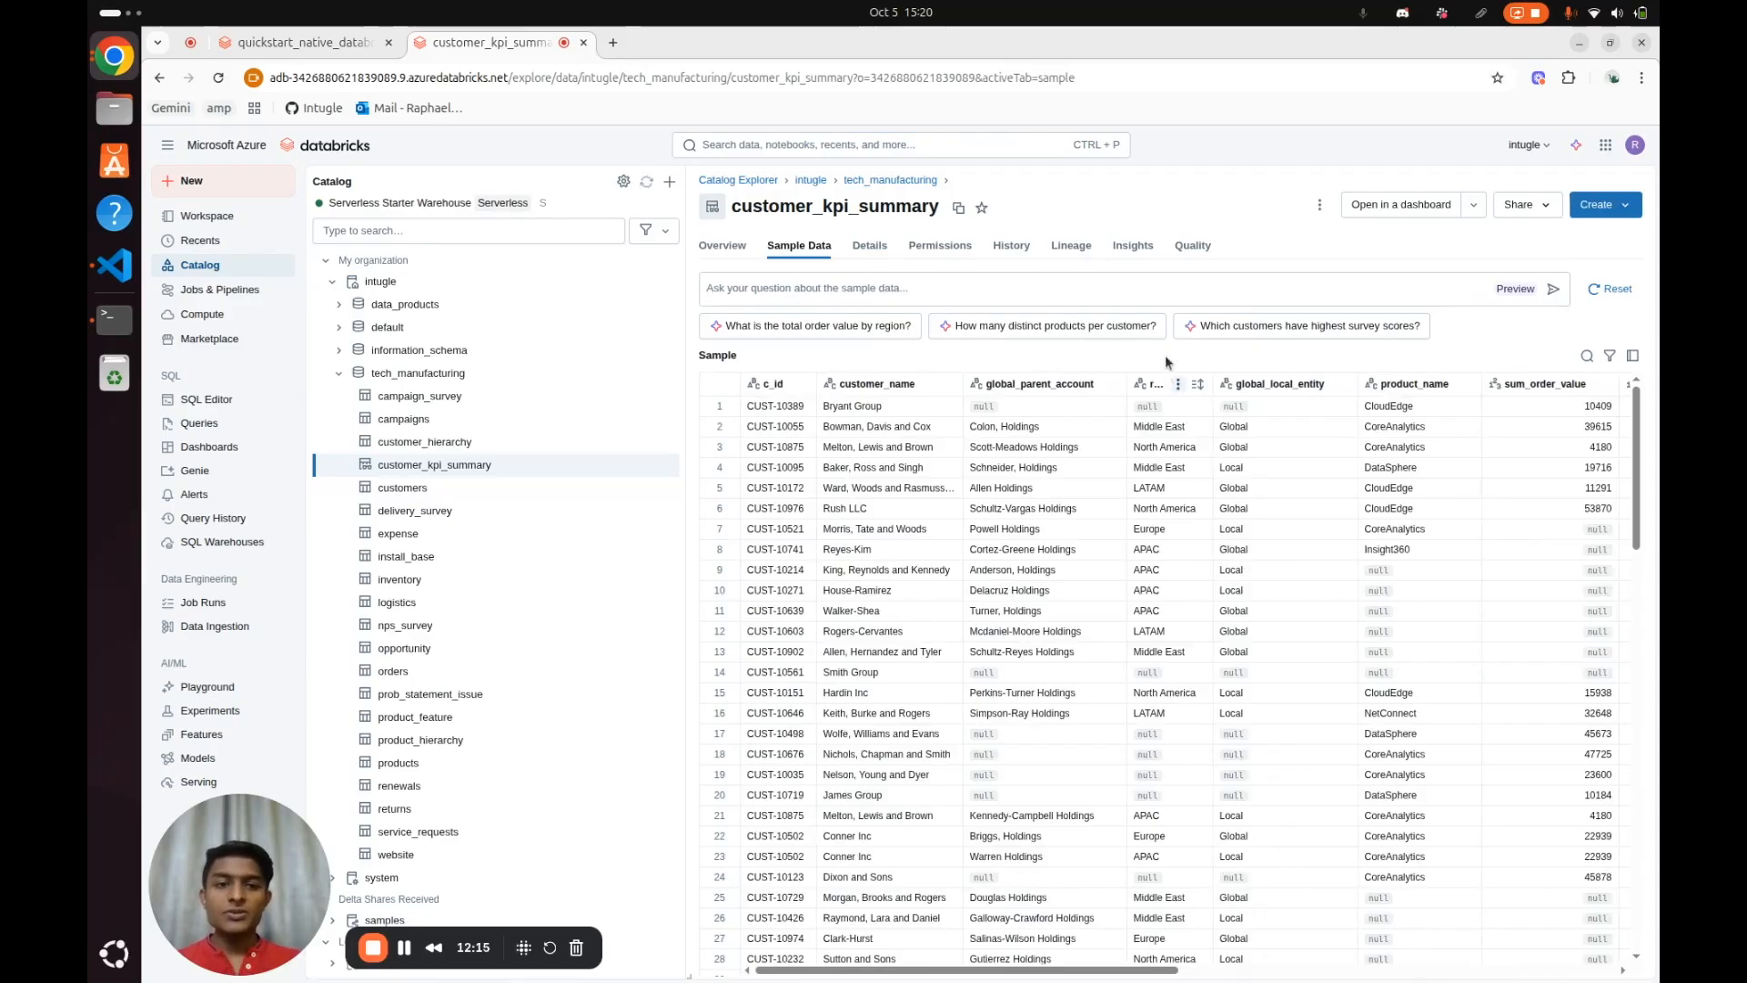
View the lineage graph of customer_kpi_summary, expand it to show all upstream tables, and close the graph
{"action": "left_click", "coordinate": [1074, 246]}
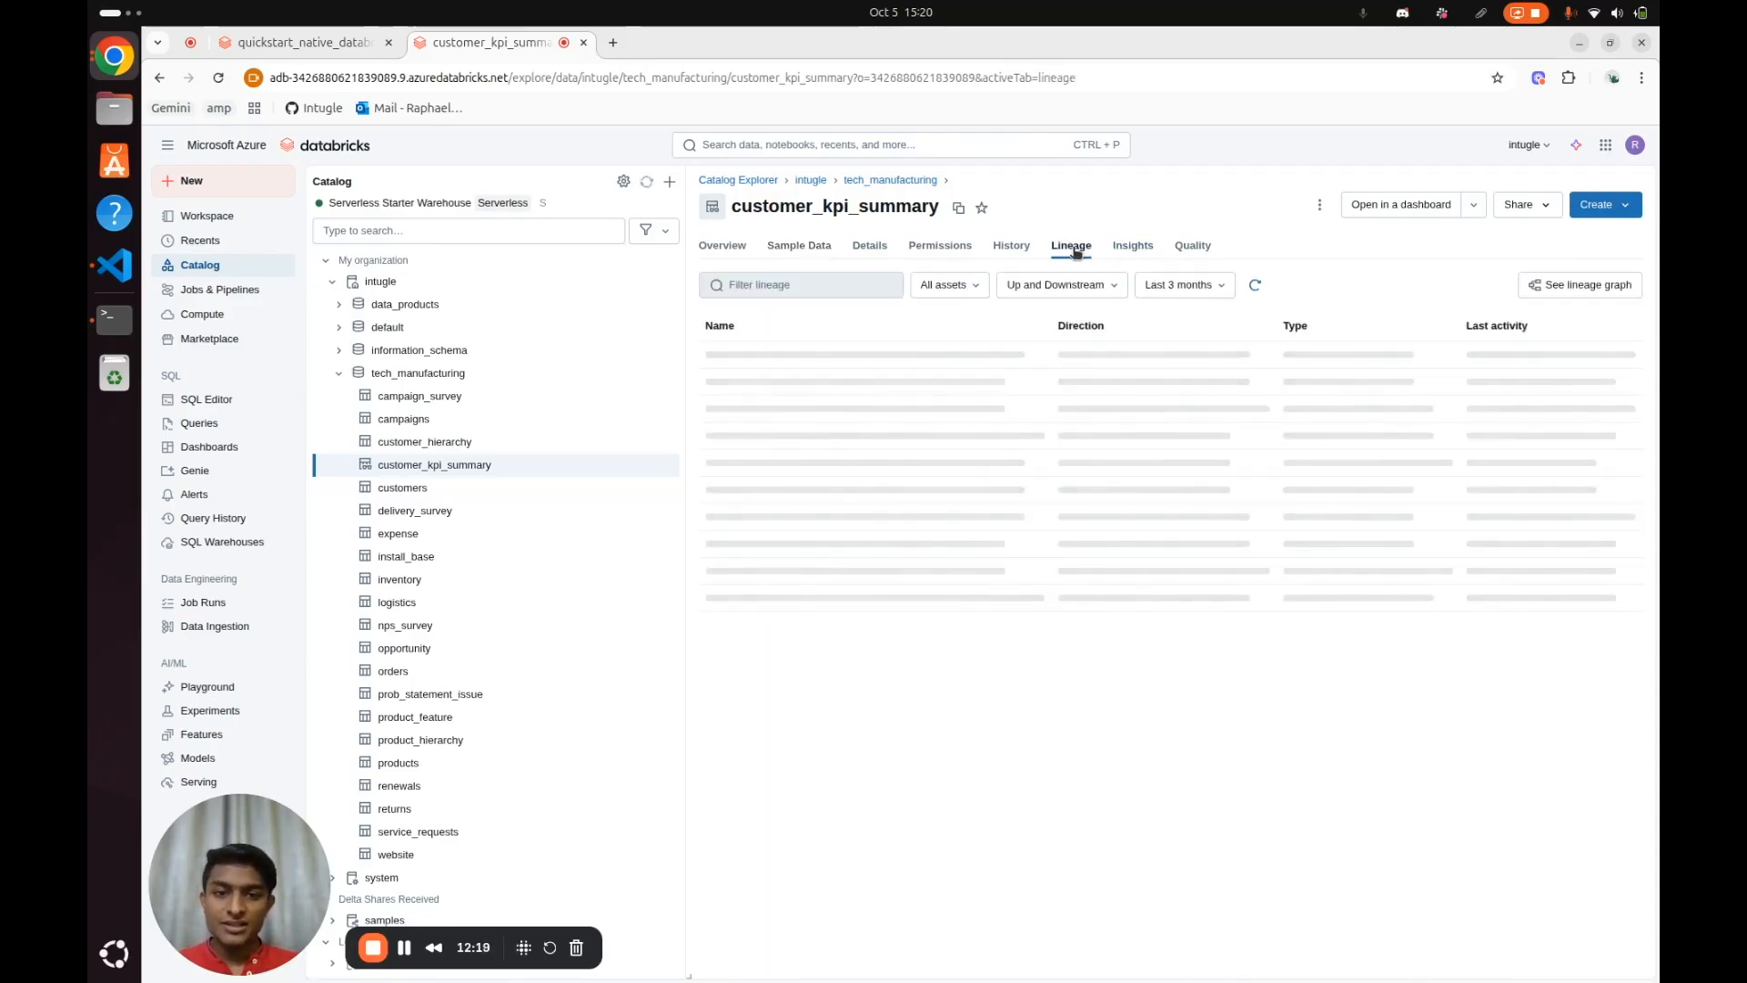
{"action": "left_click", "coordinate": [1558, 284]}
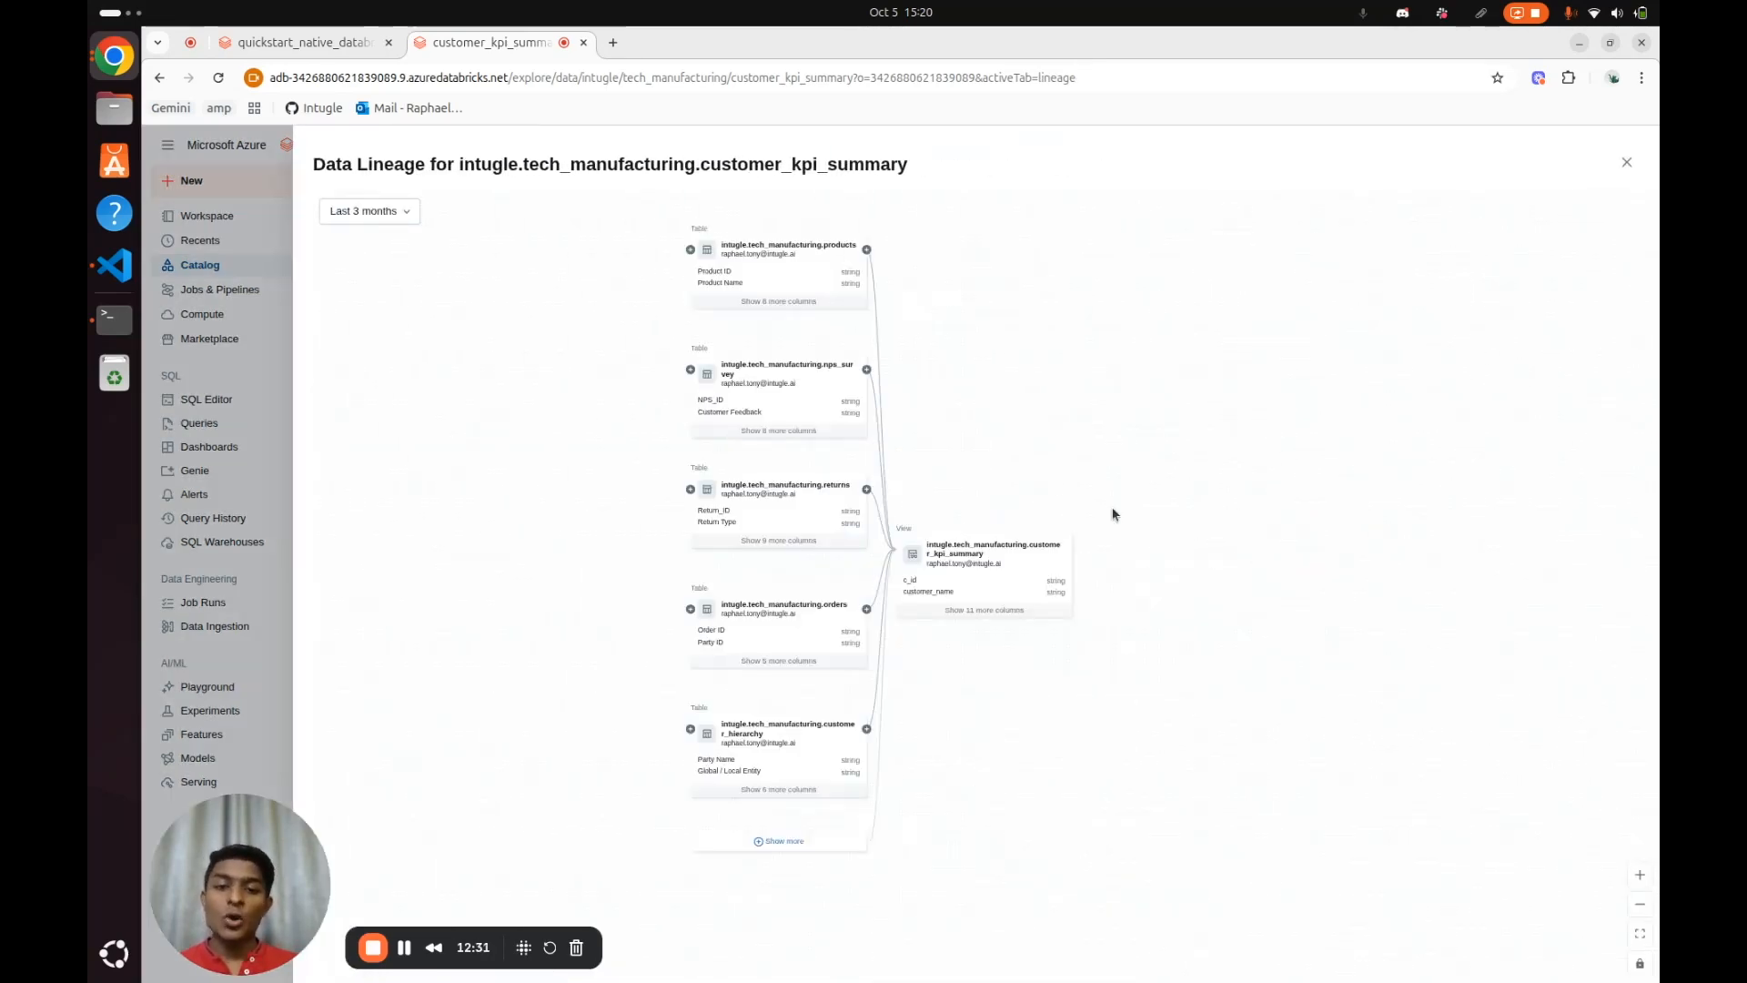
{"action": "scroll", "coordinate": [1023, 641], "scroll_direction": "up", "scroll_amount": 3}
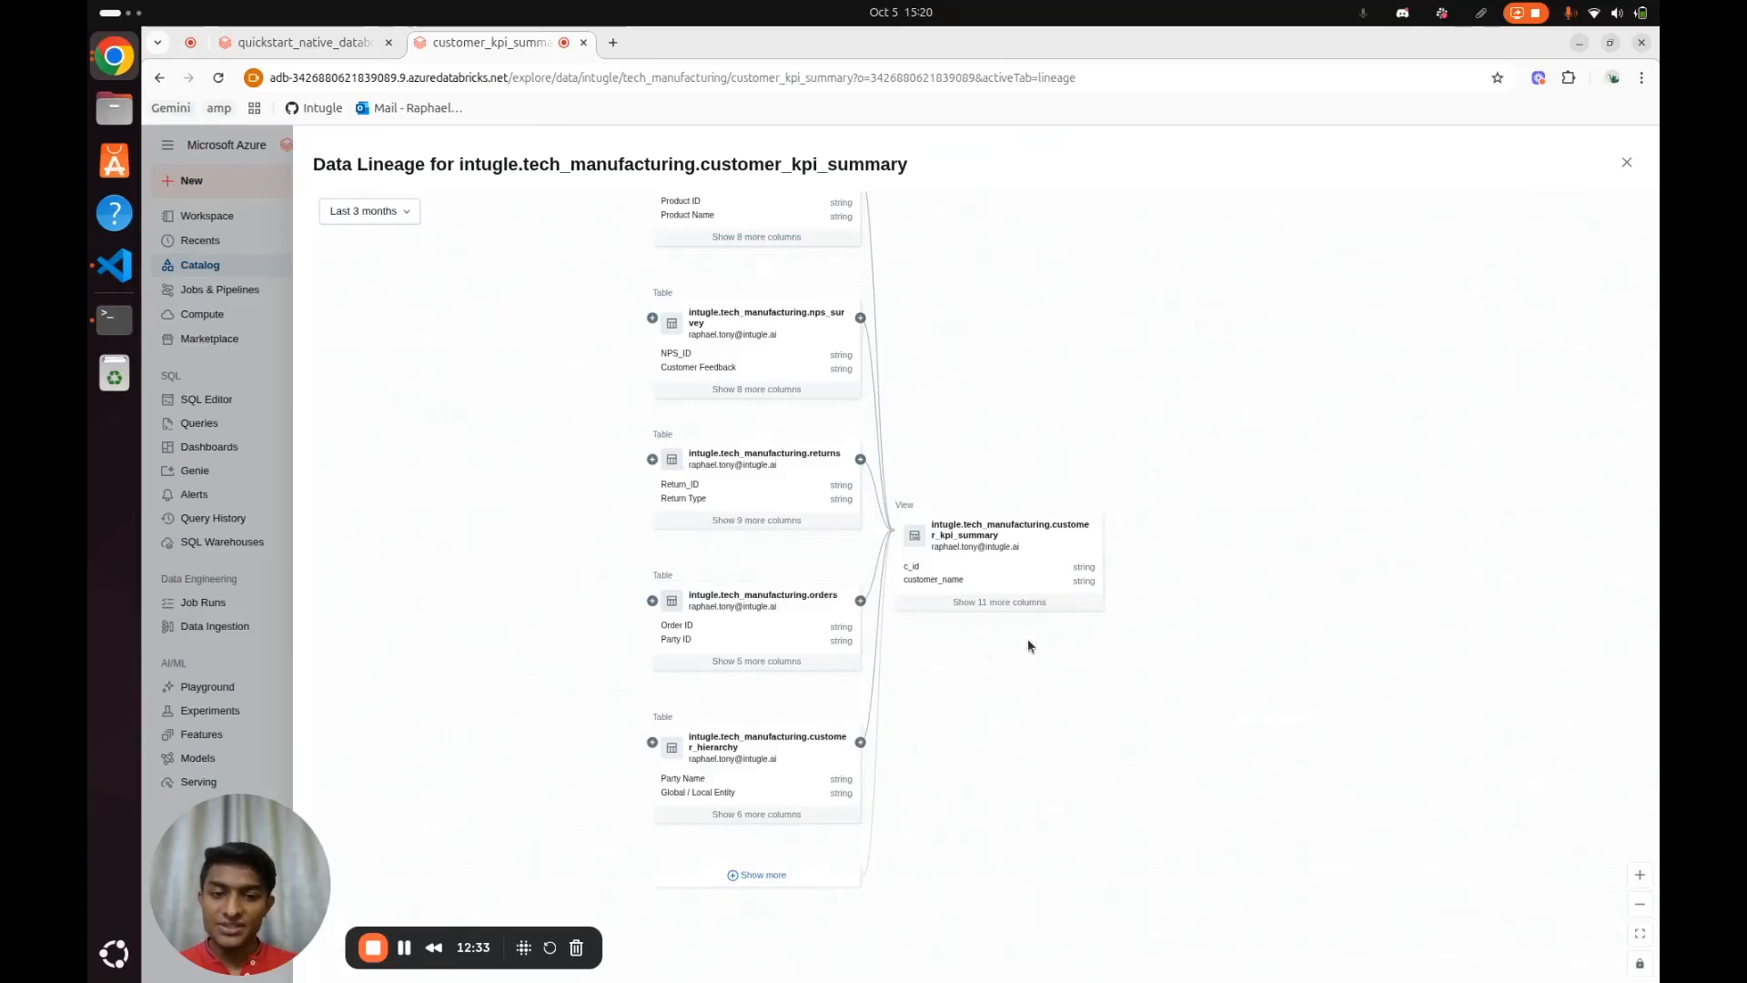
{"action": "left_click", "coordinate": [772, 865]}
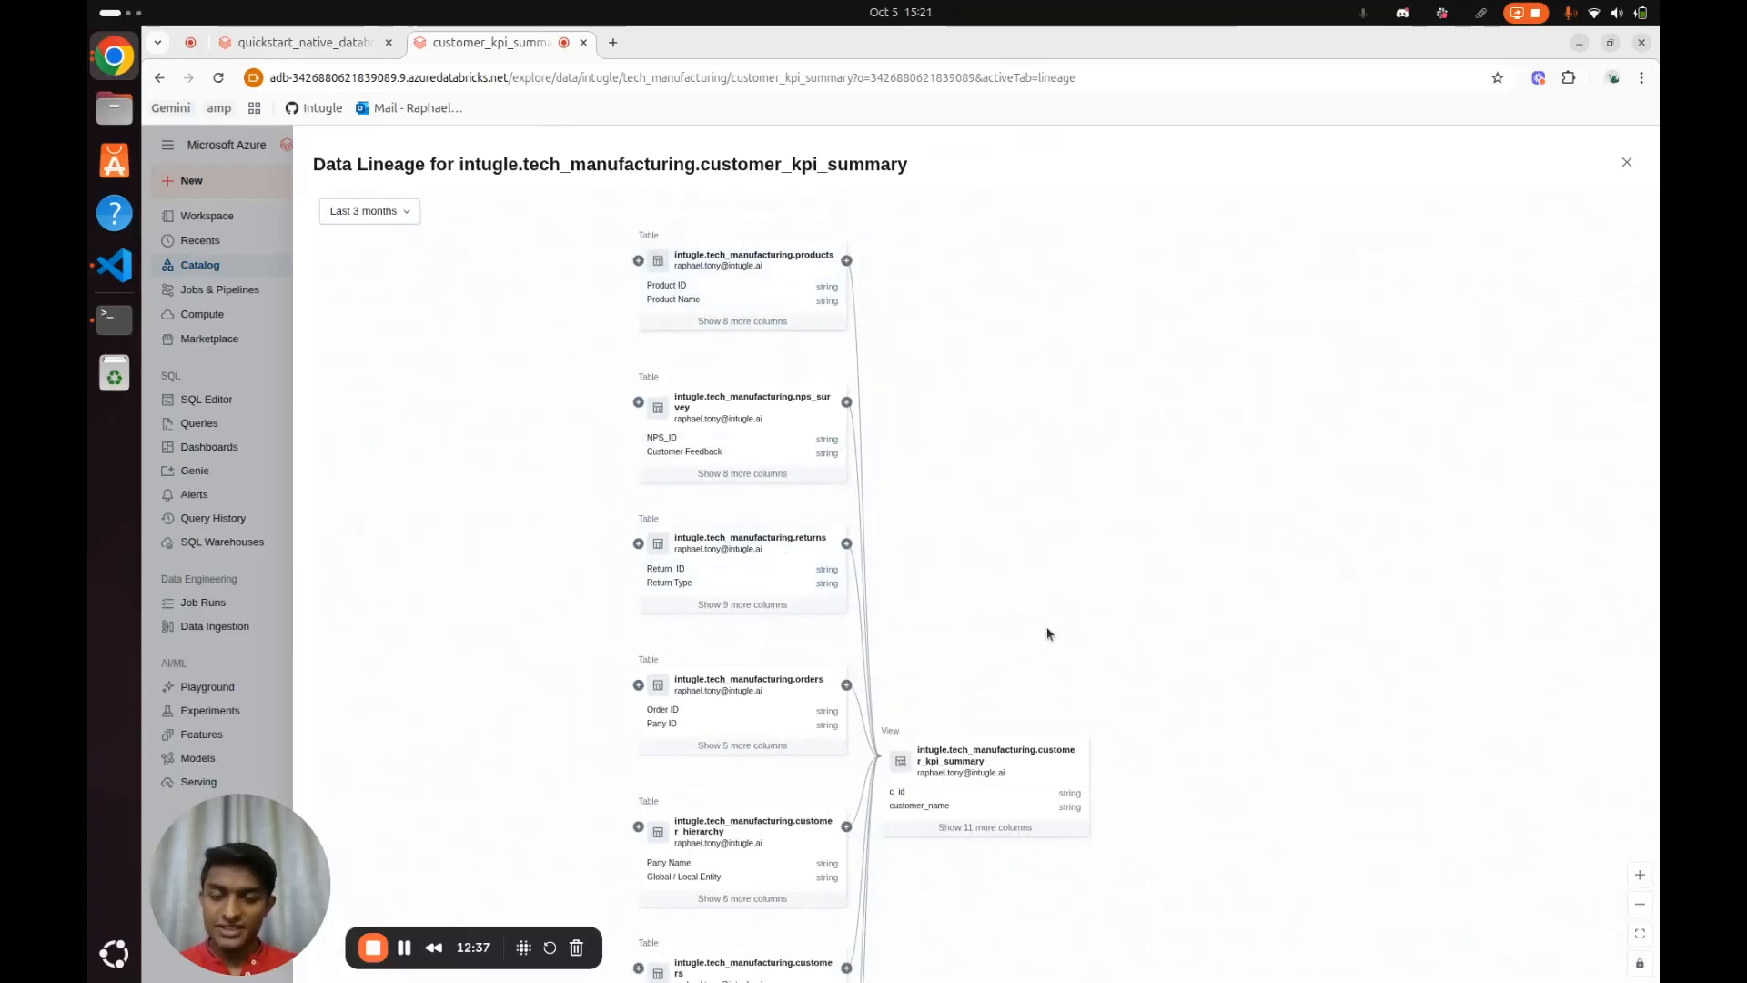
{"action": "scroll", "coordinate": [1151, 583], "scroll_direction": "down", "scroll_amount": 5}
{"action": "scroll", "coordinate": [1062, 613], "scroll_direction": "down", "scroll_amount": 2}
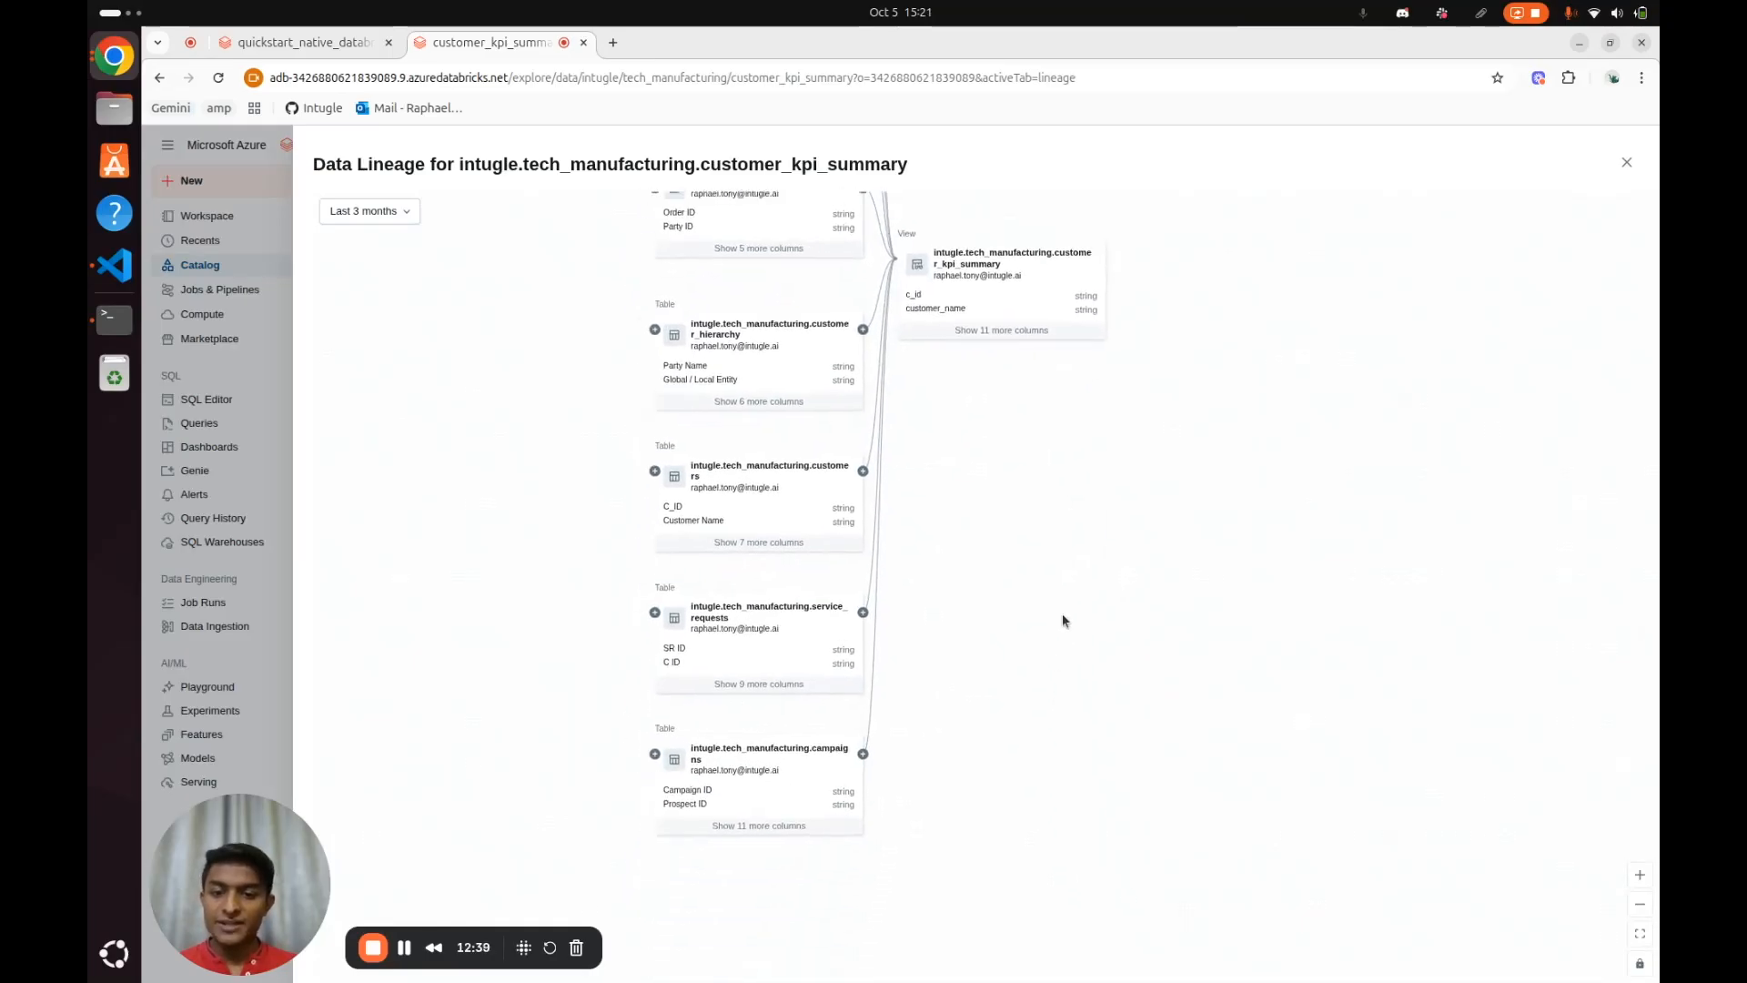
{"action": "scroll", "coordinate": [1069, 544], "scroll_direction": "up", "scroll_amount": 5}
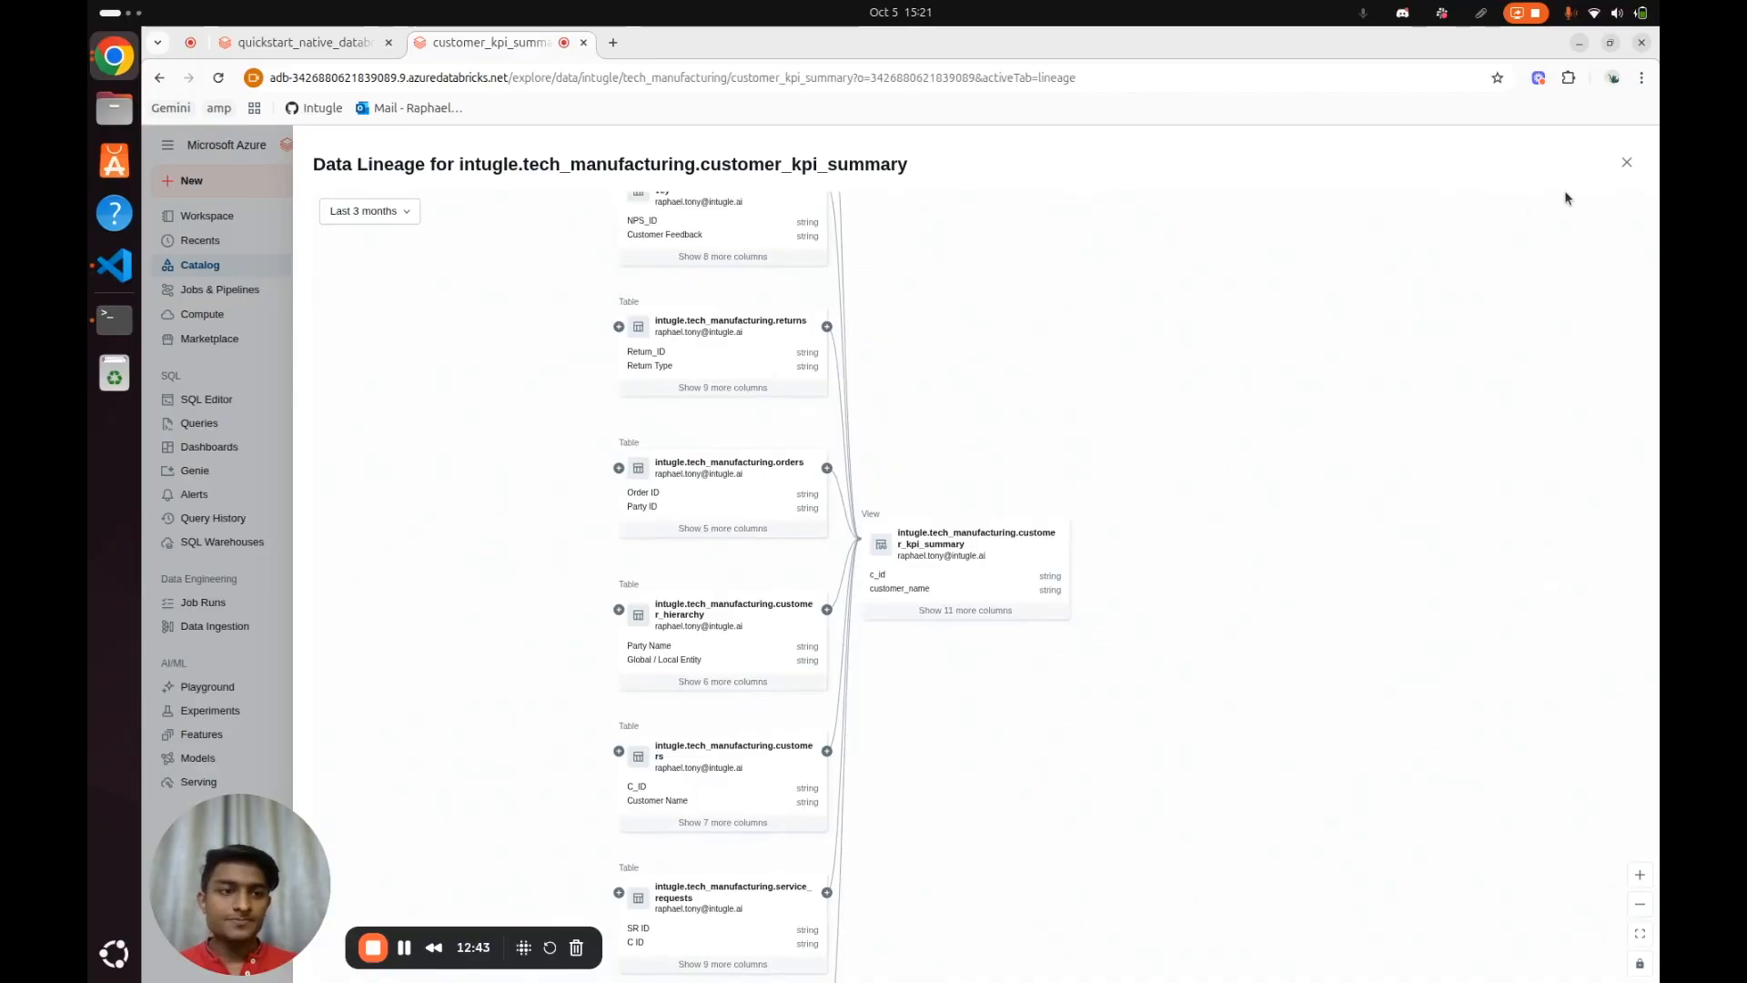
{"action": "left_click", "coordinate": [1627, 162]}
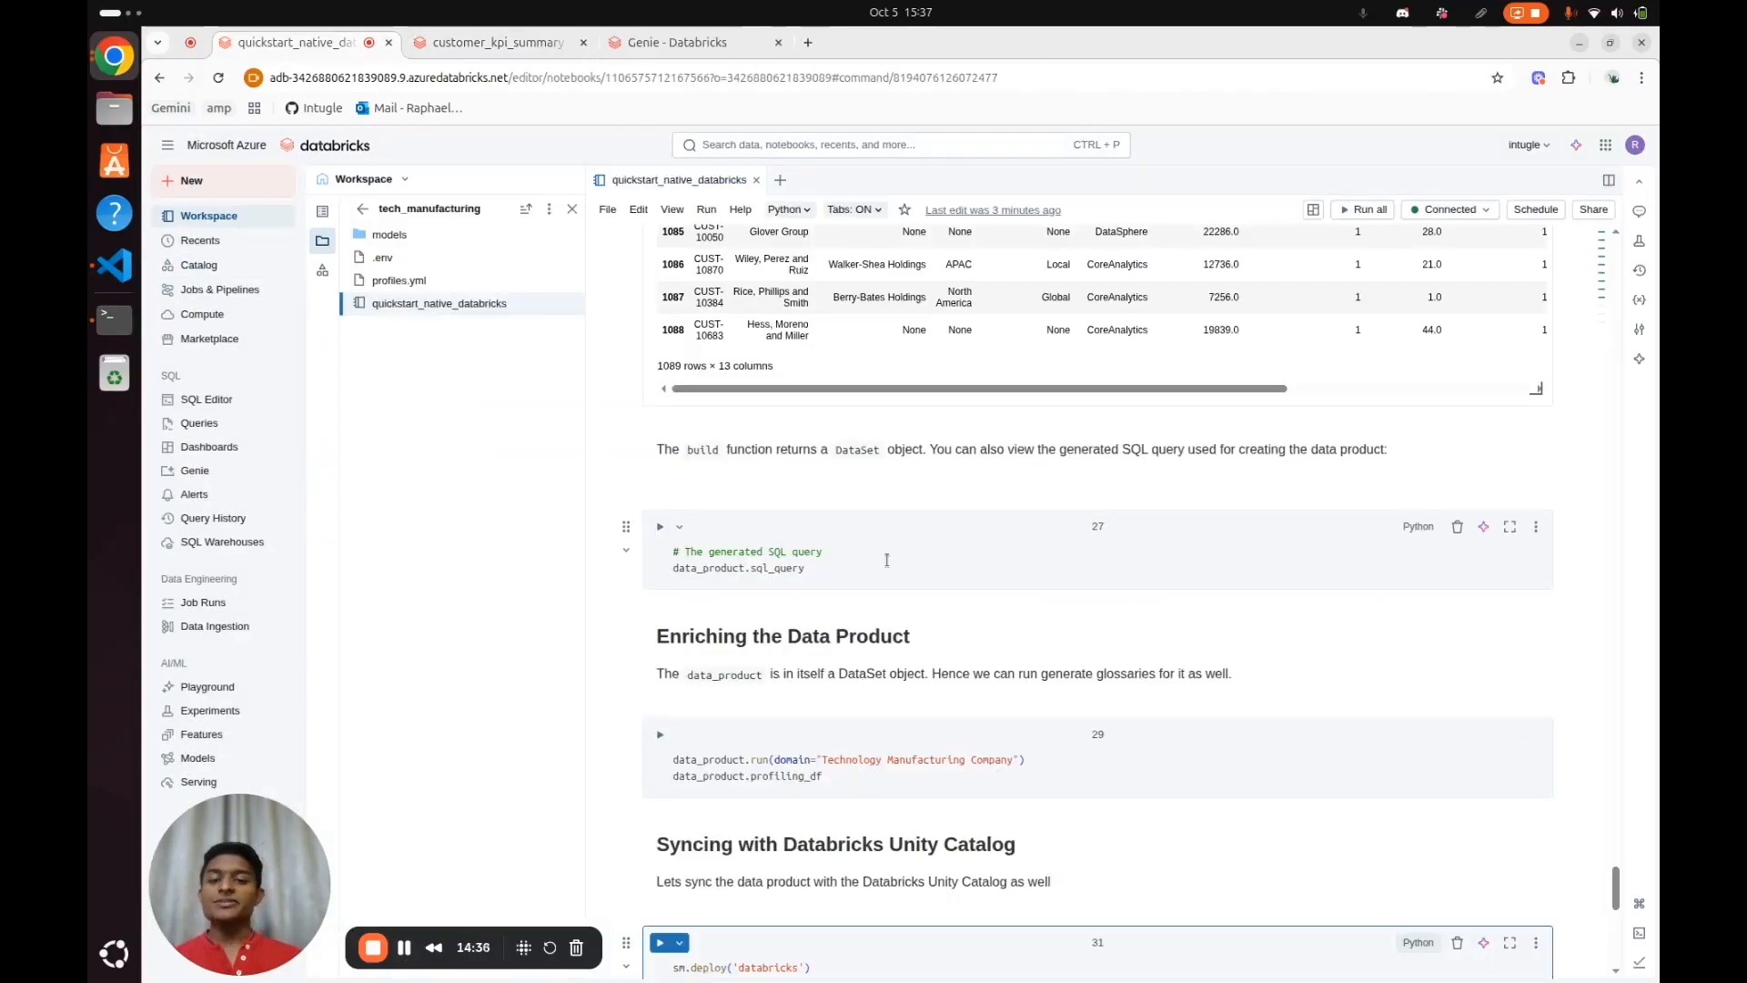
In the quickstart_native_databricks notebook, run the data_product.sql_query cell and highlight the whole generated SQL query
{"action": "left_click", "coordinate": [887, 559]}
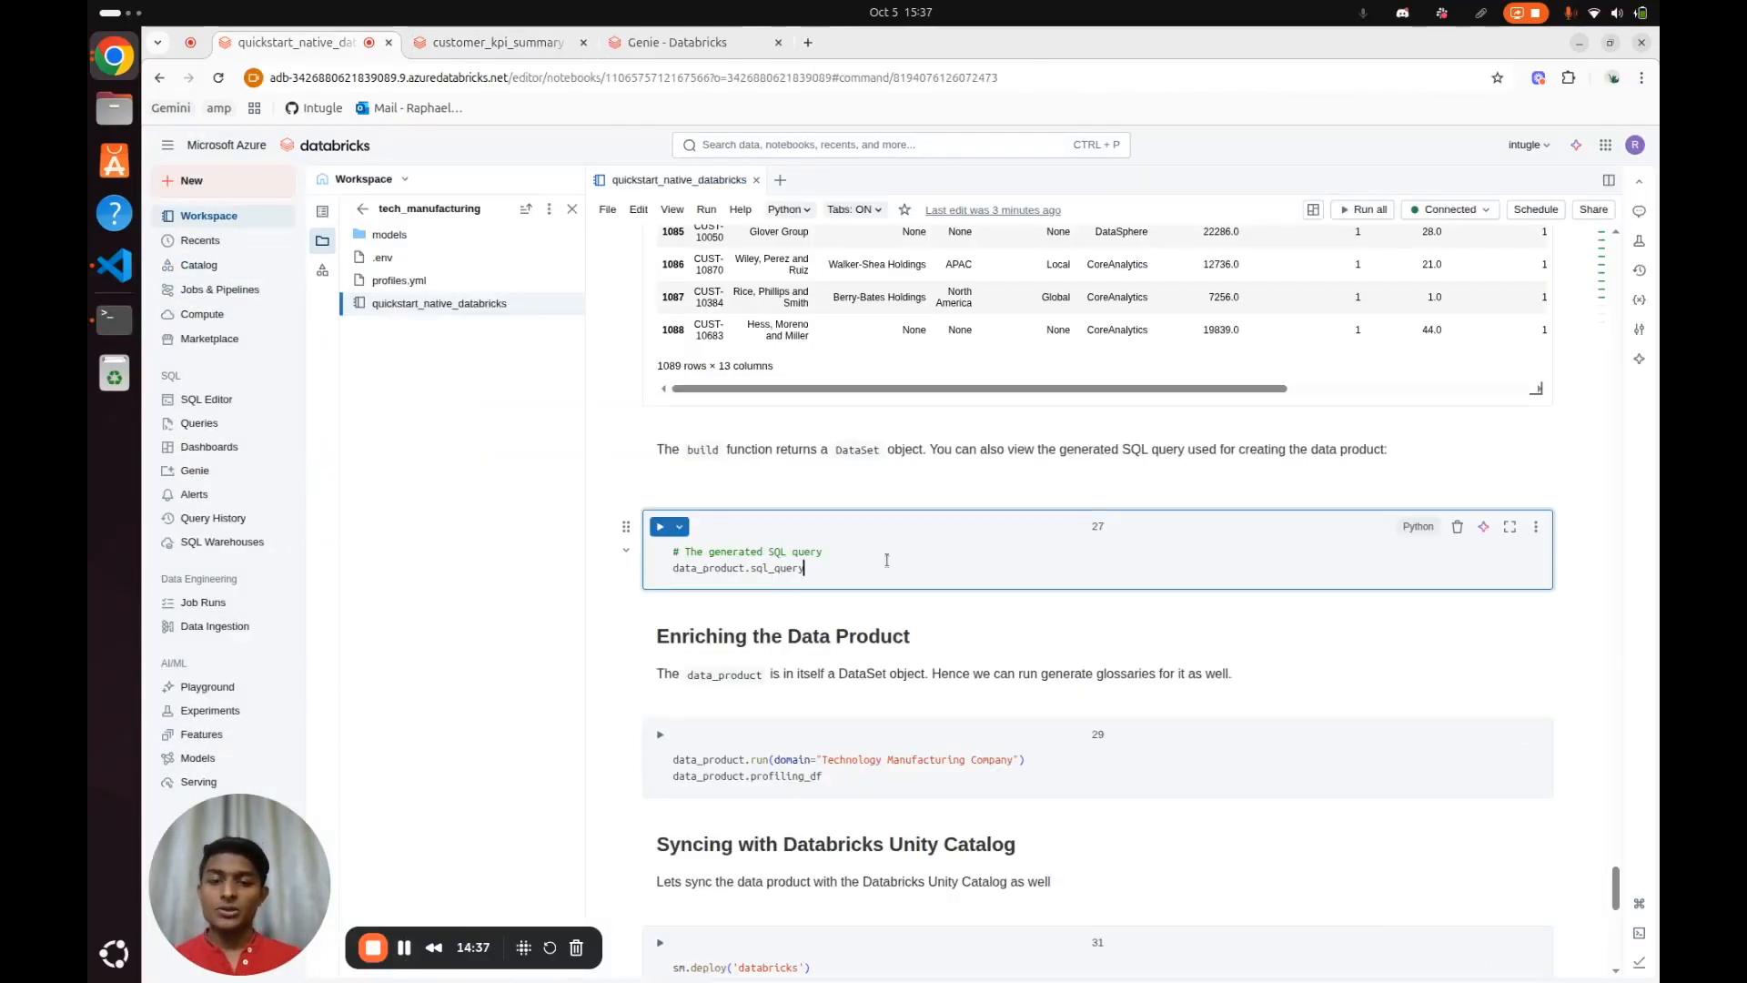
{"action": "key", "text": "ctrl+Return"}
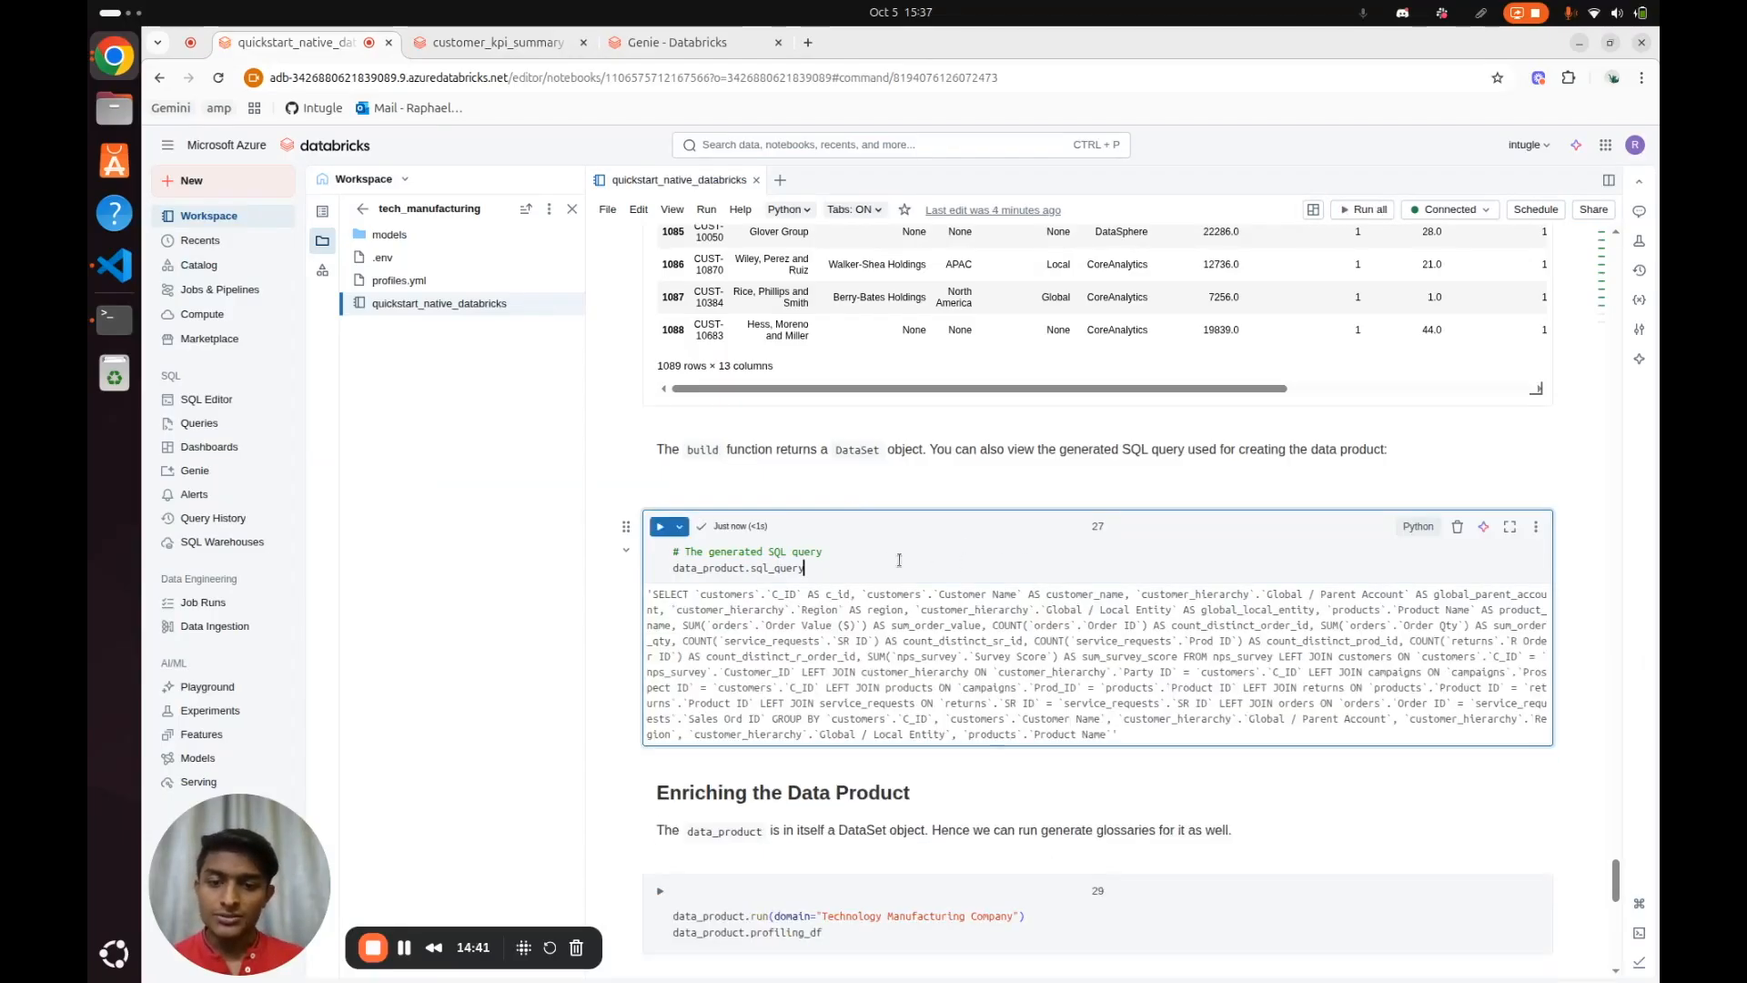
{"action": "scroll", "coordinate": [1148, 644], "scroll_direction": "down", "scroll_amount": 2}
{"action": "left_click_drag", "start_coordinate": [1122, 638], "coordinate": [647, 491]}
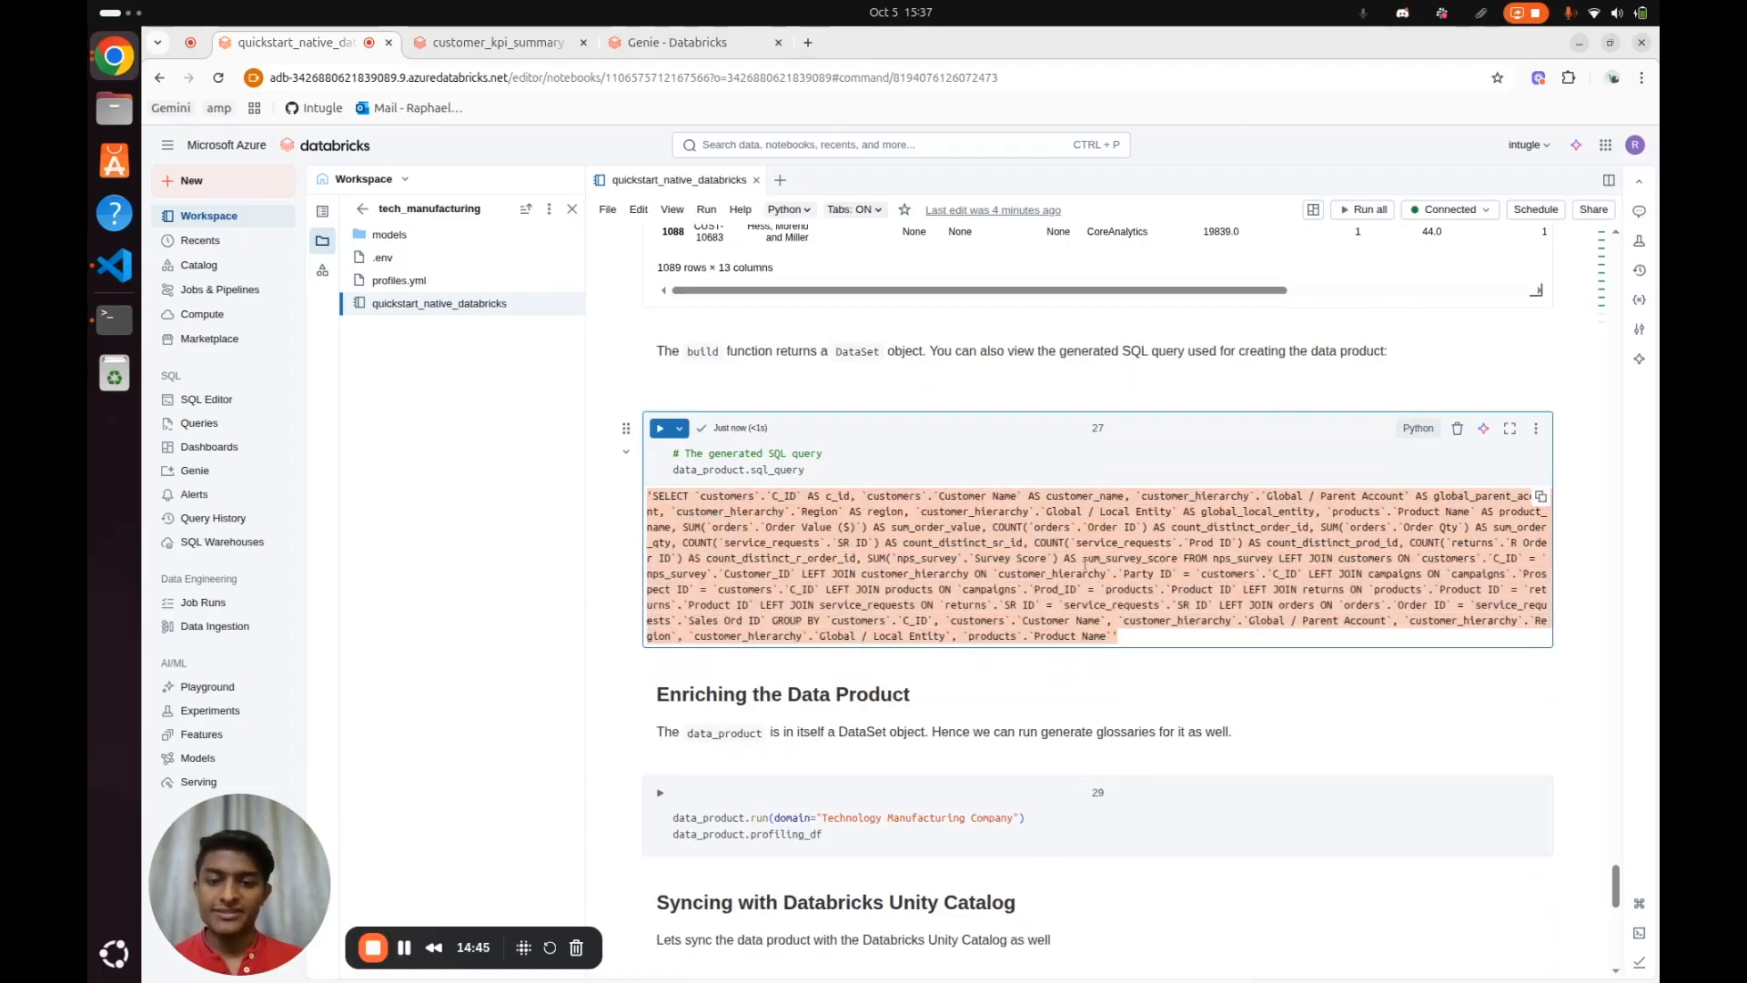
Run the enrichment cell that profiles the data product and generates its glossary with the domain "Technology Manufacturing Company"
{"action": "scroll", "coordinate": [1084, 564], "scroll_direction": "down", "scroll_amount": 4}
{"action": "left_click", "coordinate": [1037, 627]}
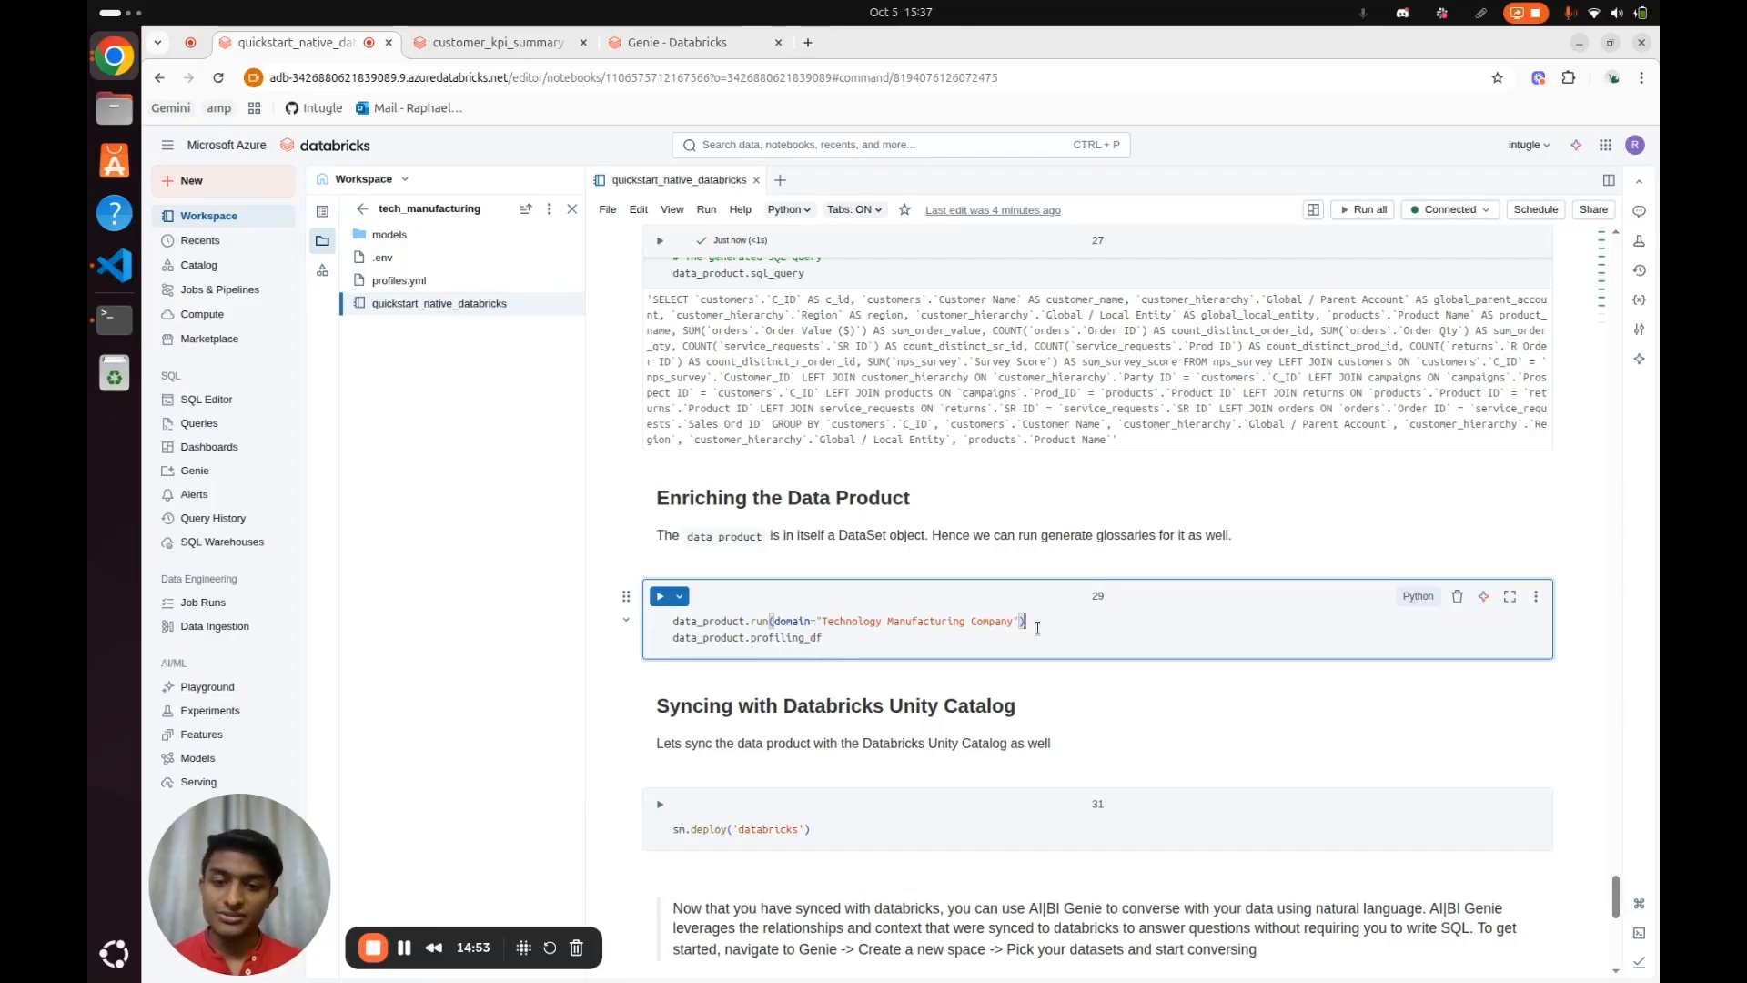
{"action": "left_click", "coordinate": [869, 637]}
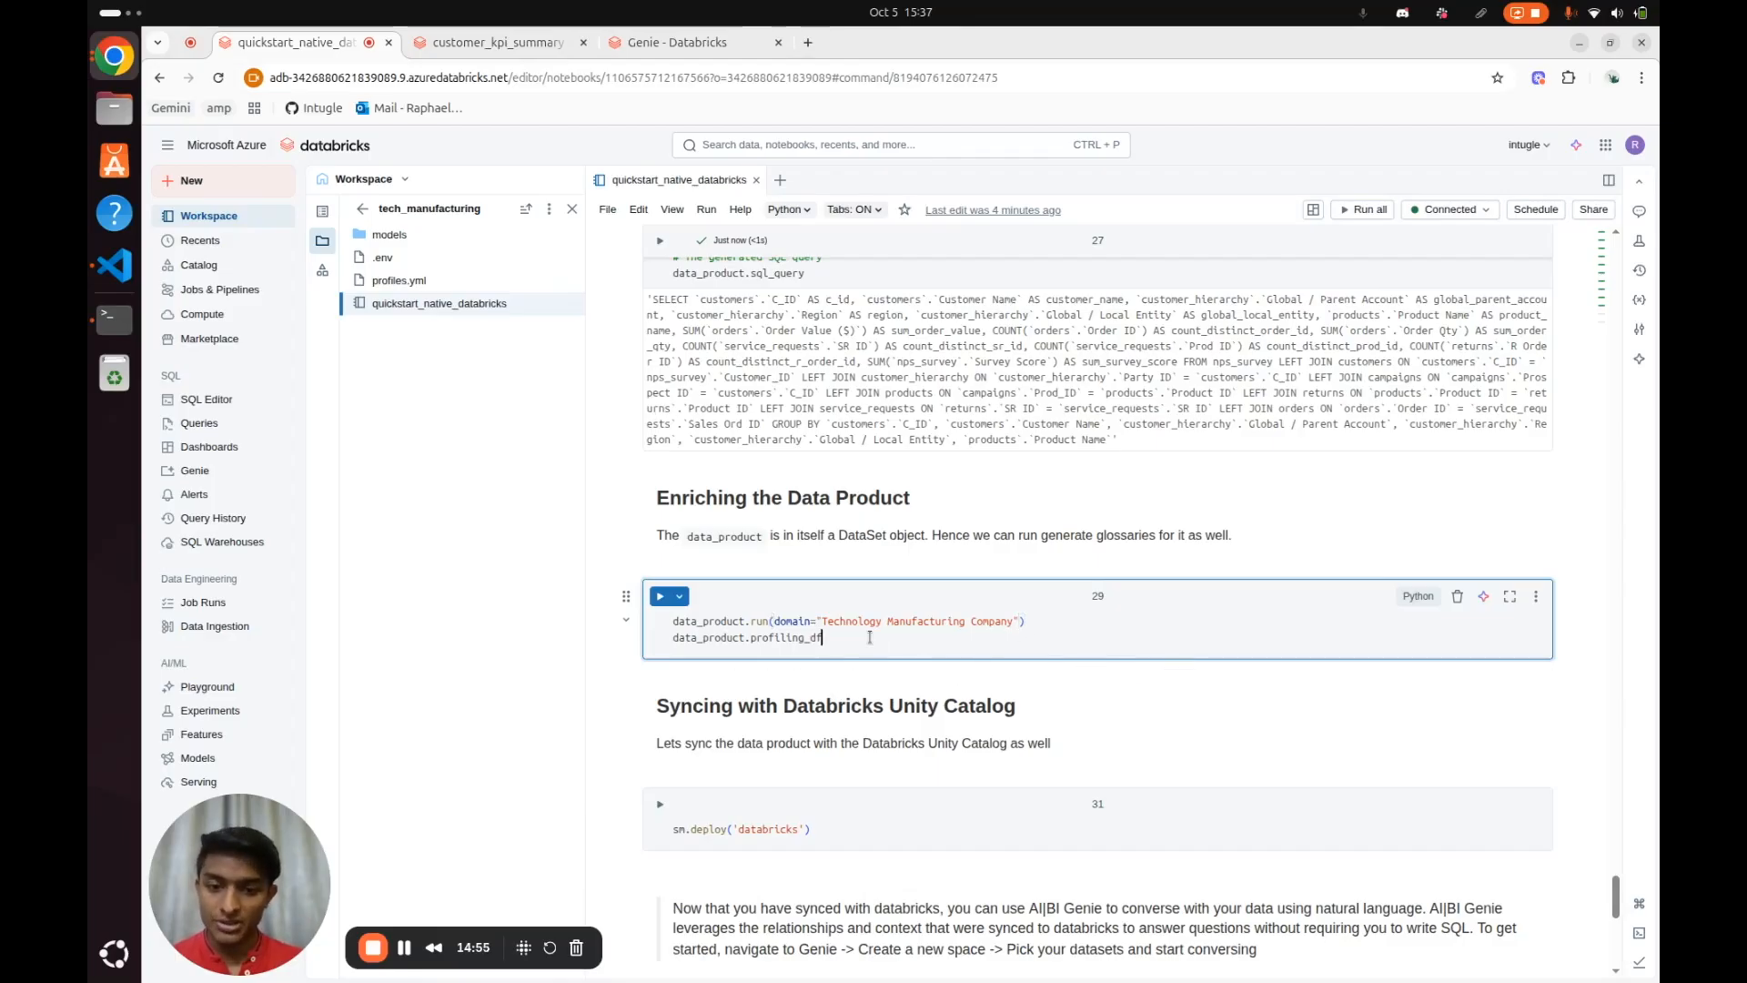
{"action": "key", "text": "ctrl+Return"}
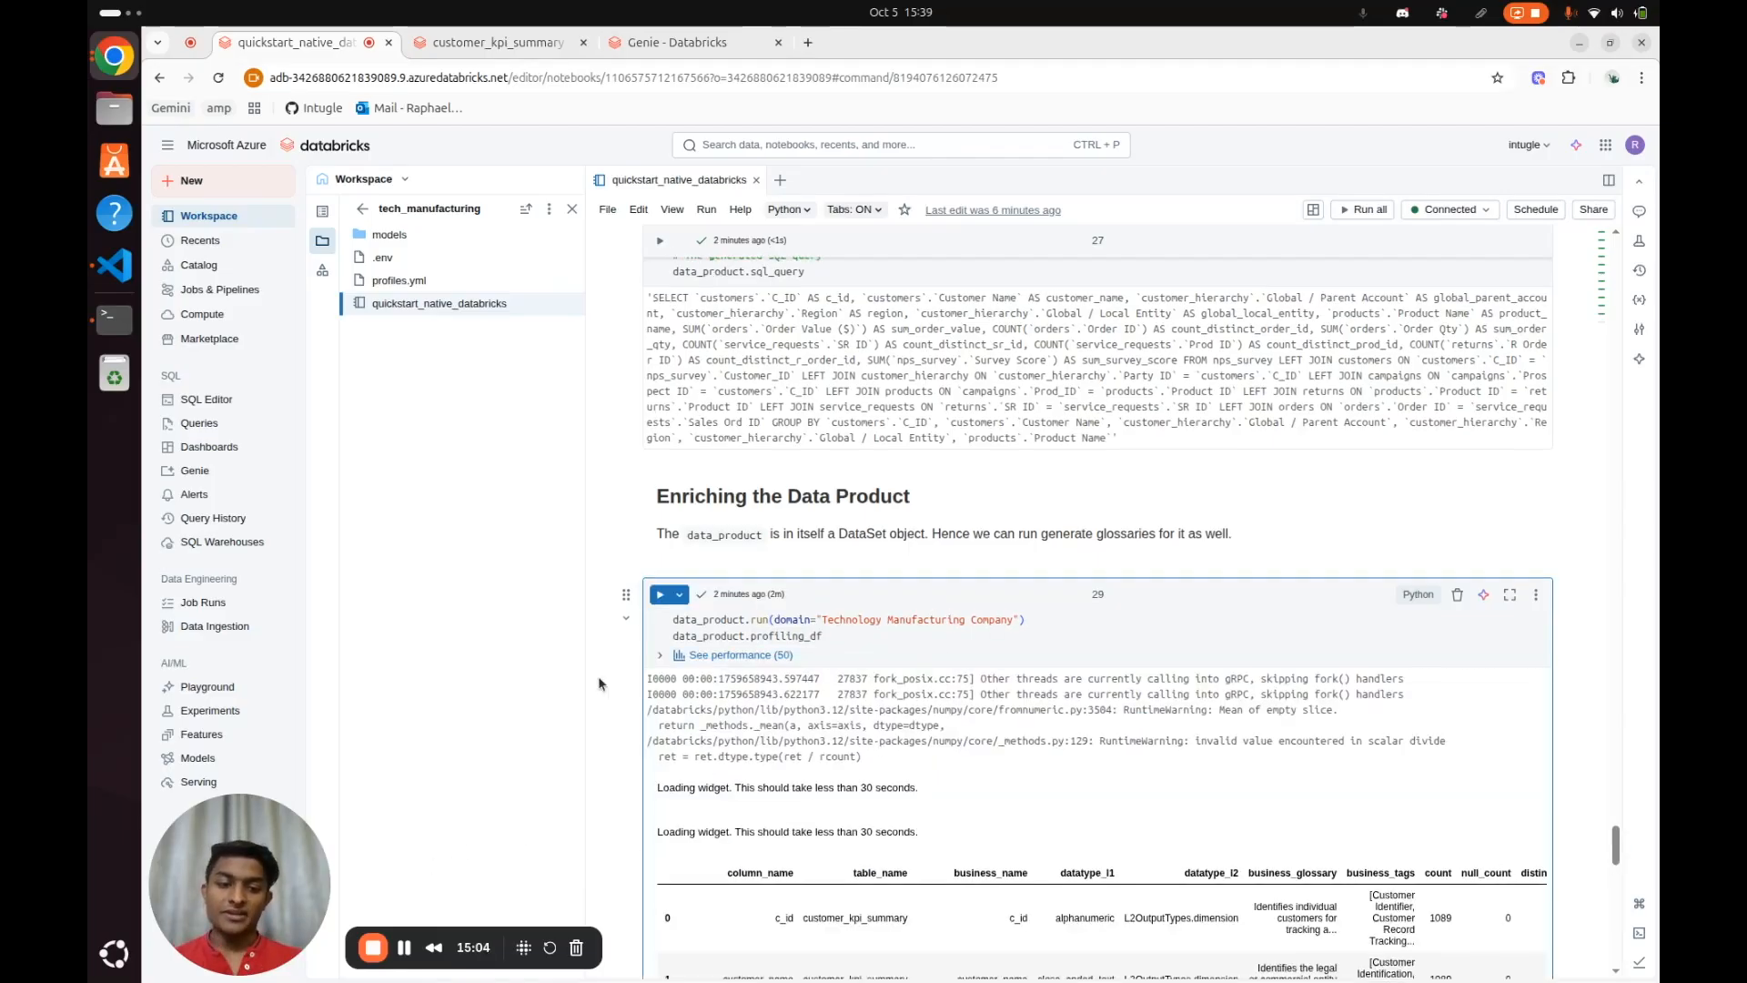
Review the profiling output for customer_kpi_summary, including the business glossary, tags, uniqueness, completeness and sample data columns
{"action": "scroll", "coordinate": [598, 675], "scroll_direction": "down", "scroll_amount": 2}
{"action": "scroll", "coordinate": [964, 698], "scroll_direction": "down", "scroll_amount": 3}
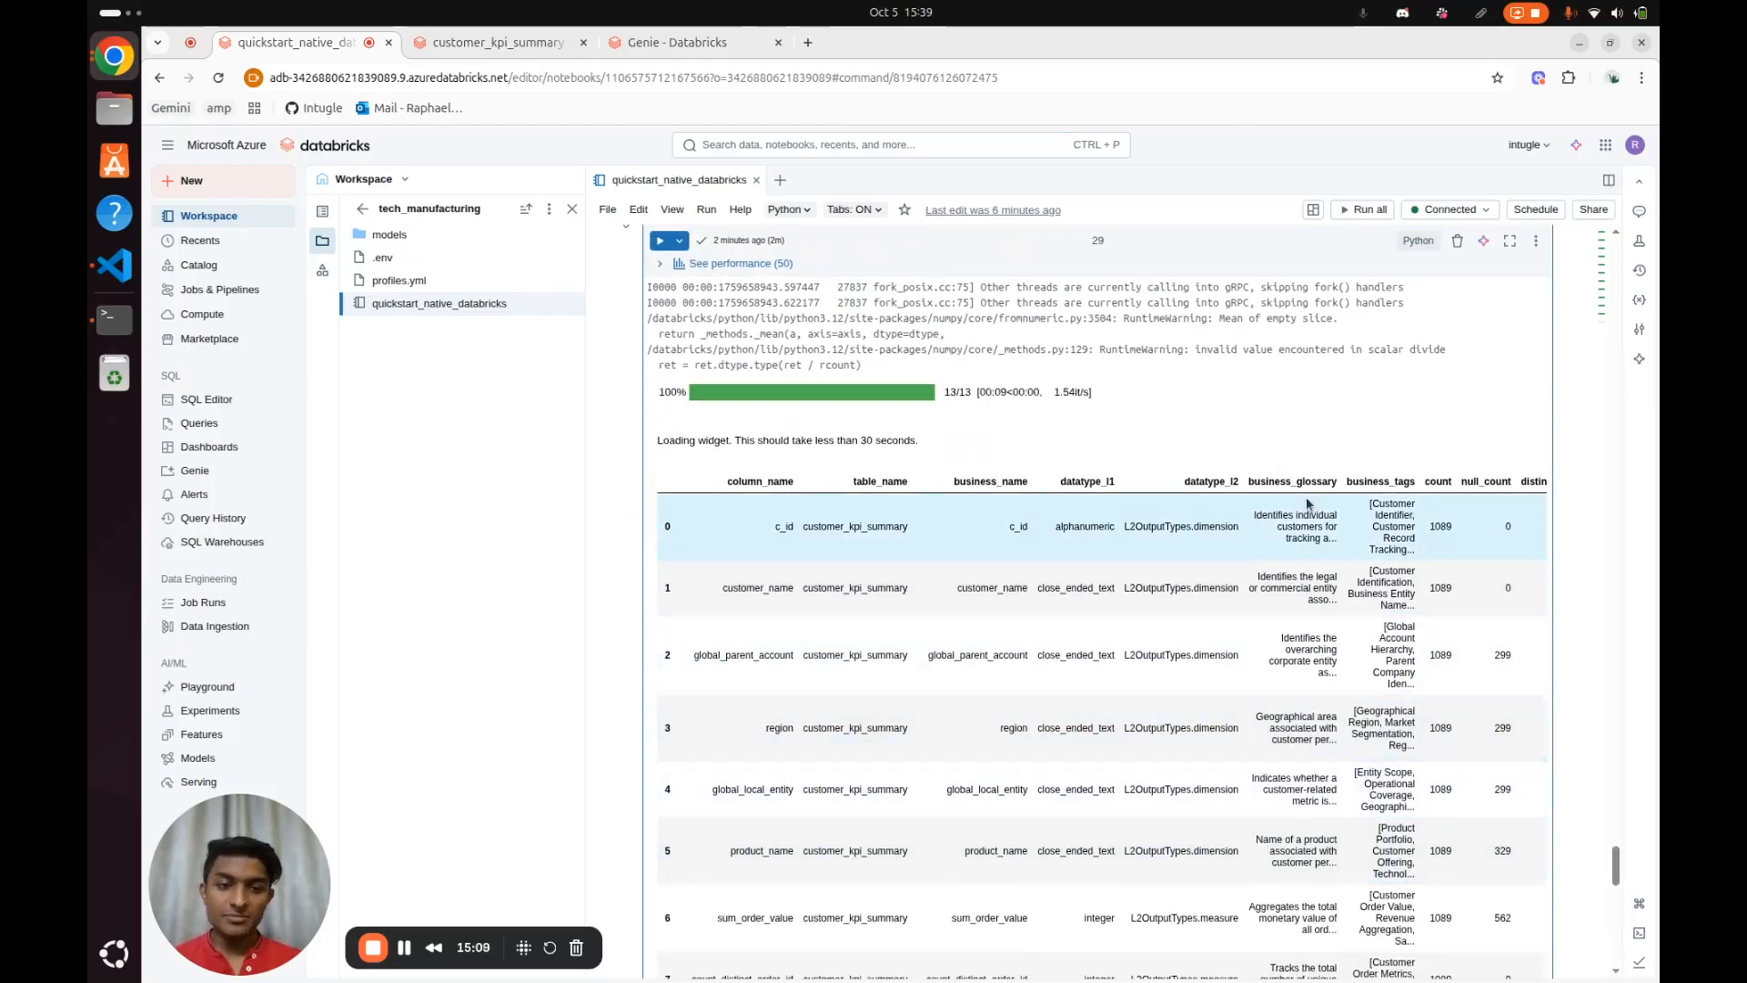
{"action": "scroll", "coordinate": [1408, 593], "scroll_direction": "right", "scroll_amount": 3}
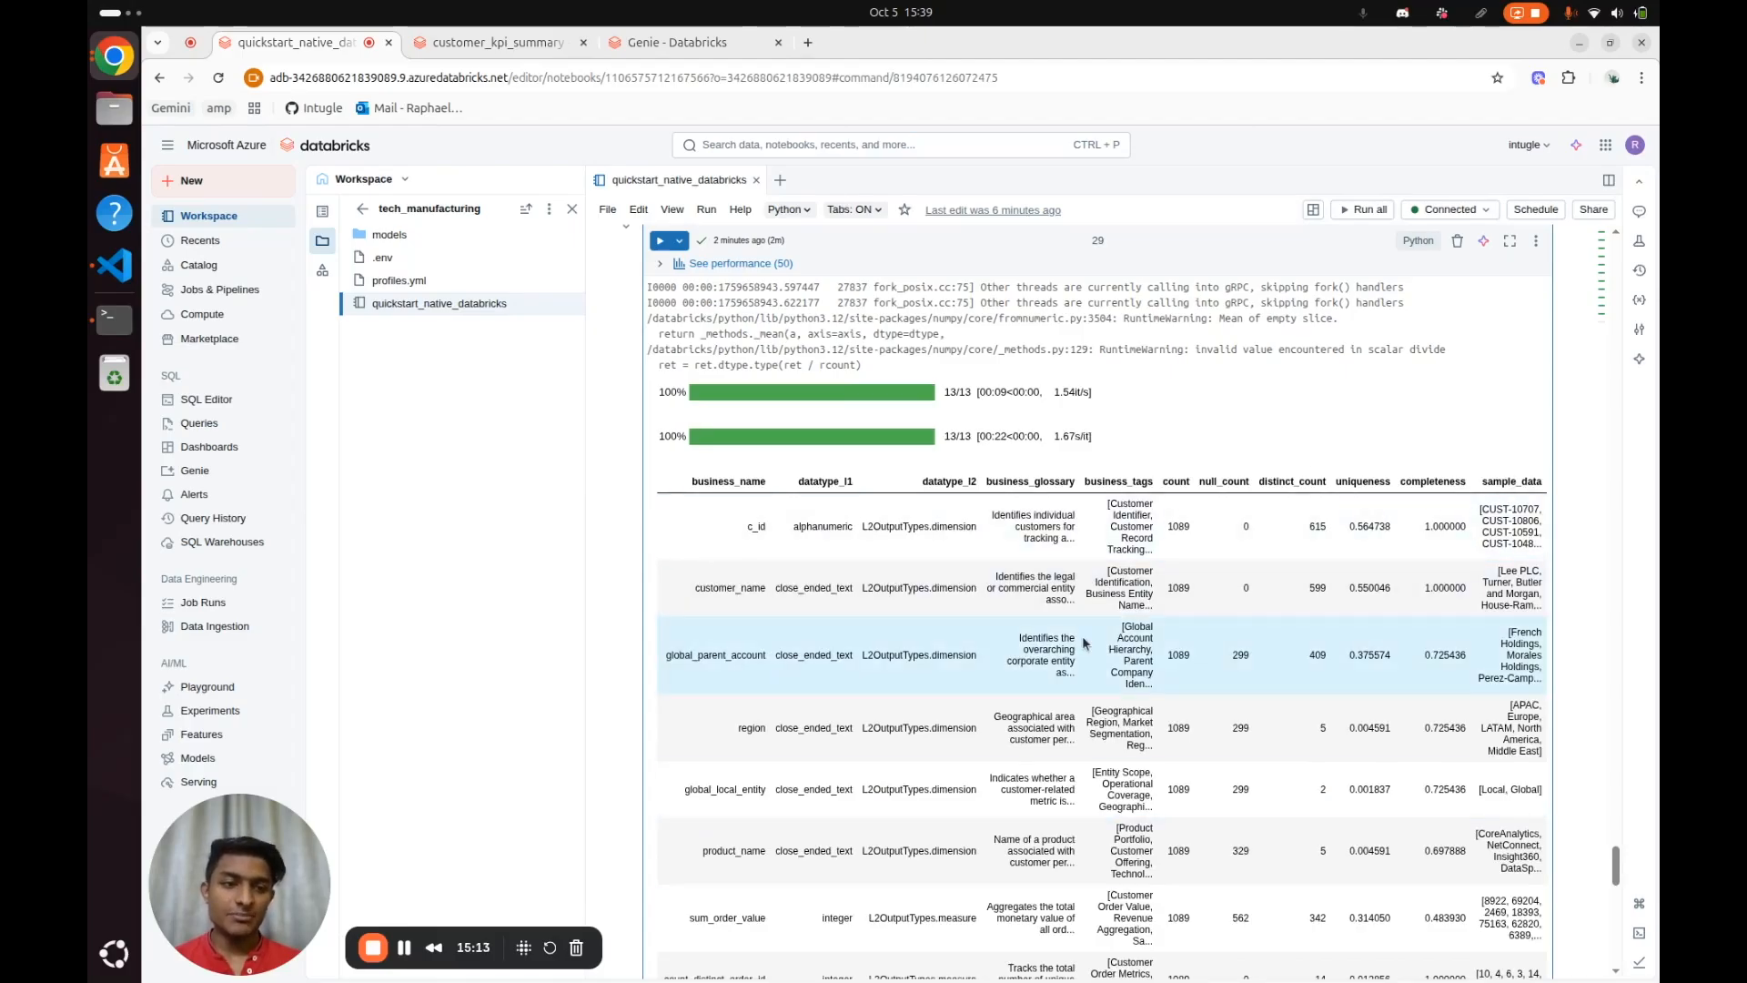
{"action": "scroll", "coordinate": [946, 607], "scroll_direction": "left", "scroll_amount": 3}
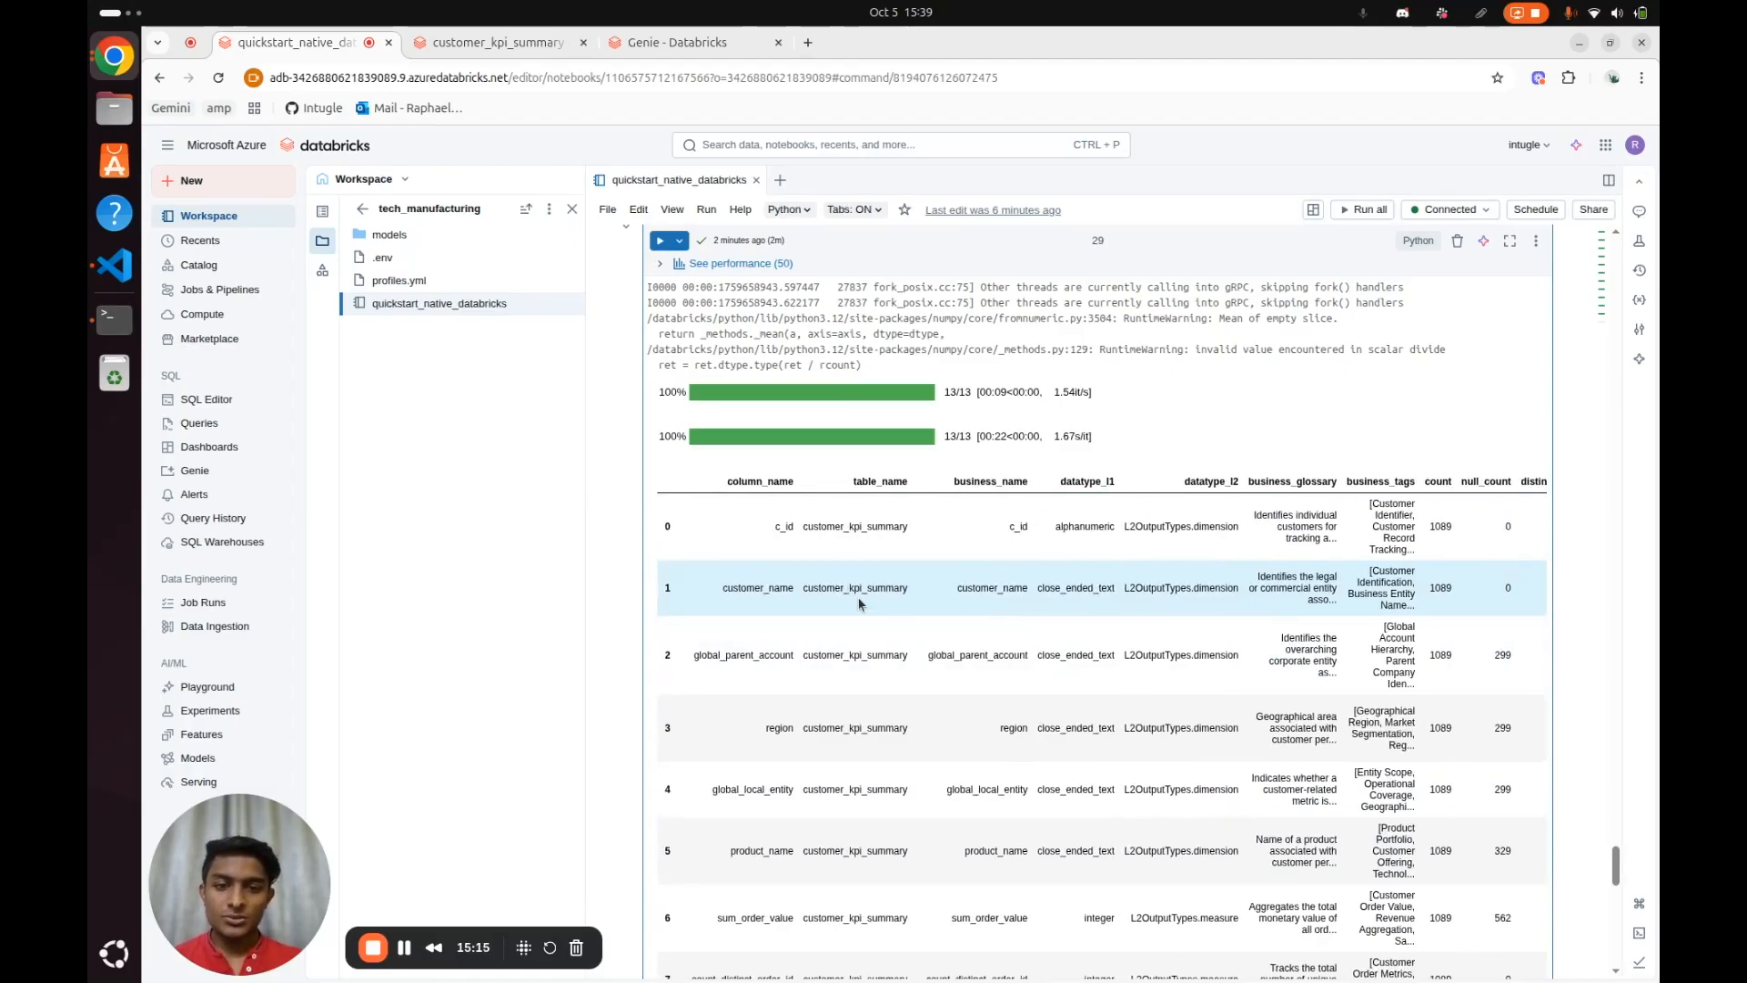
Run sm.deploy('databricks') to sync the data product with Unity Catalog, and open customer_kpi_summary in the catalog
{"action": "scroll", "coordinate": [858, 603], "scroll_direction": "down", "scroll_amount": 10}
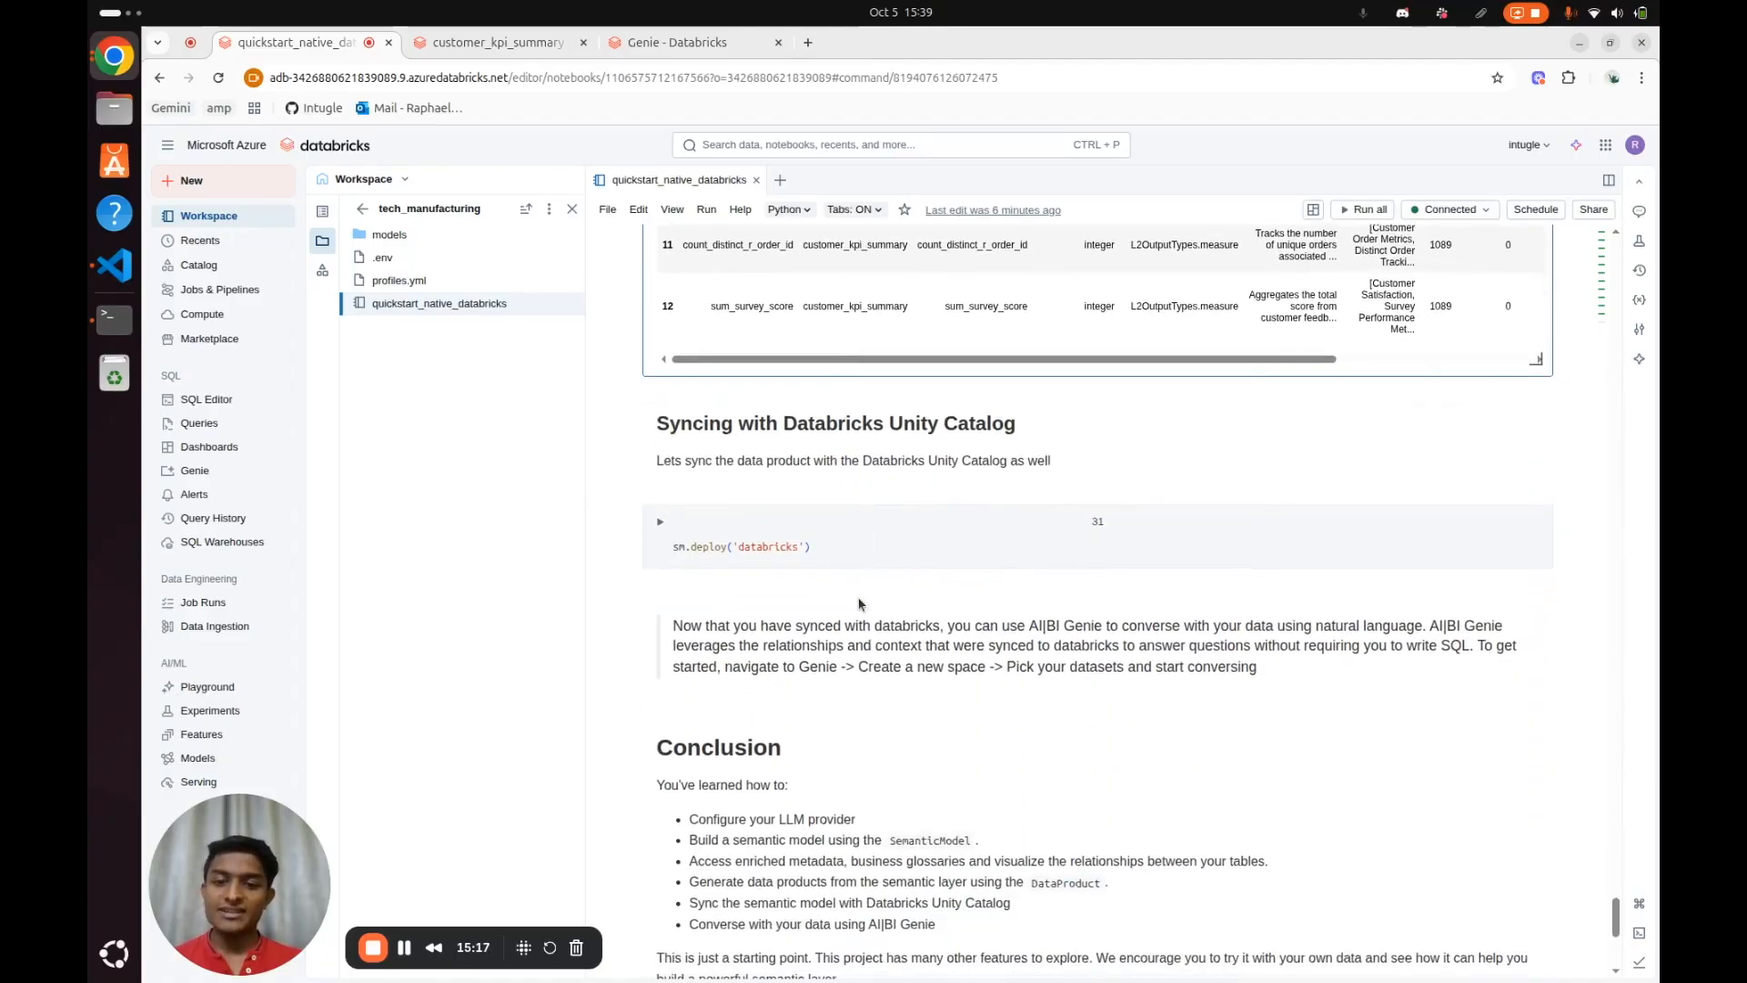
{"action": "left_click", "coordinate": [854, 551]}
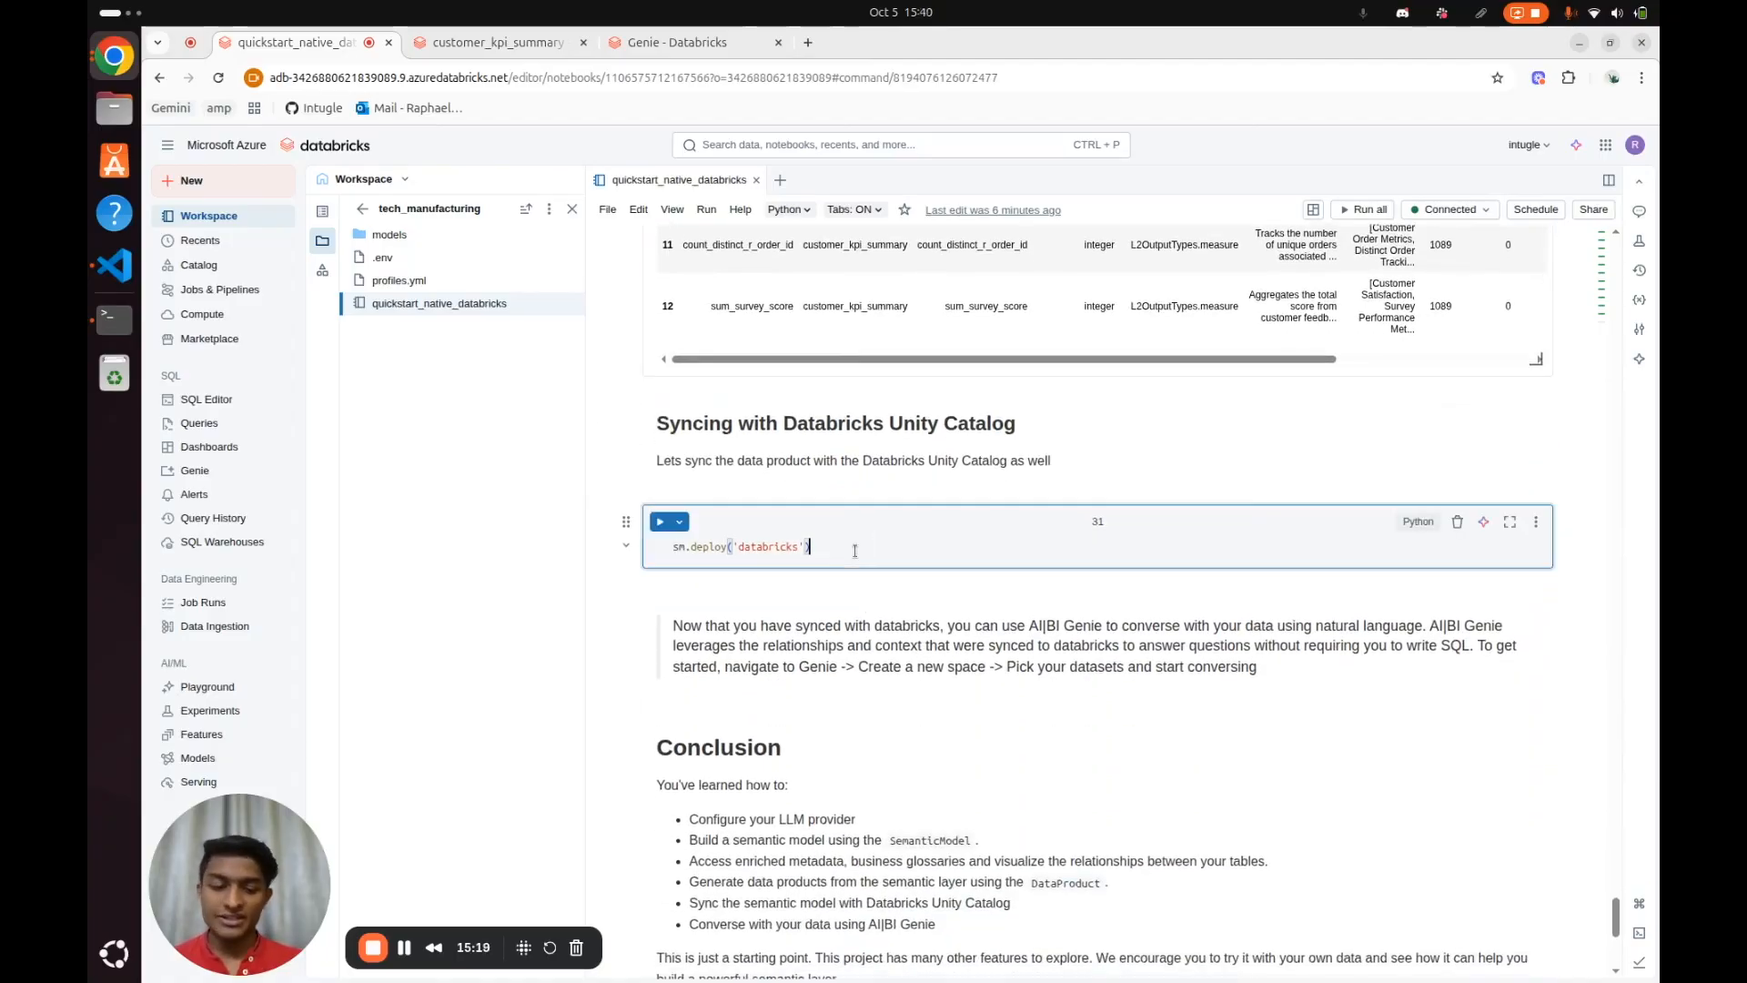
{"action": "key", "text": "shift+Return"}
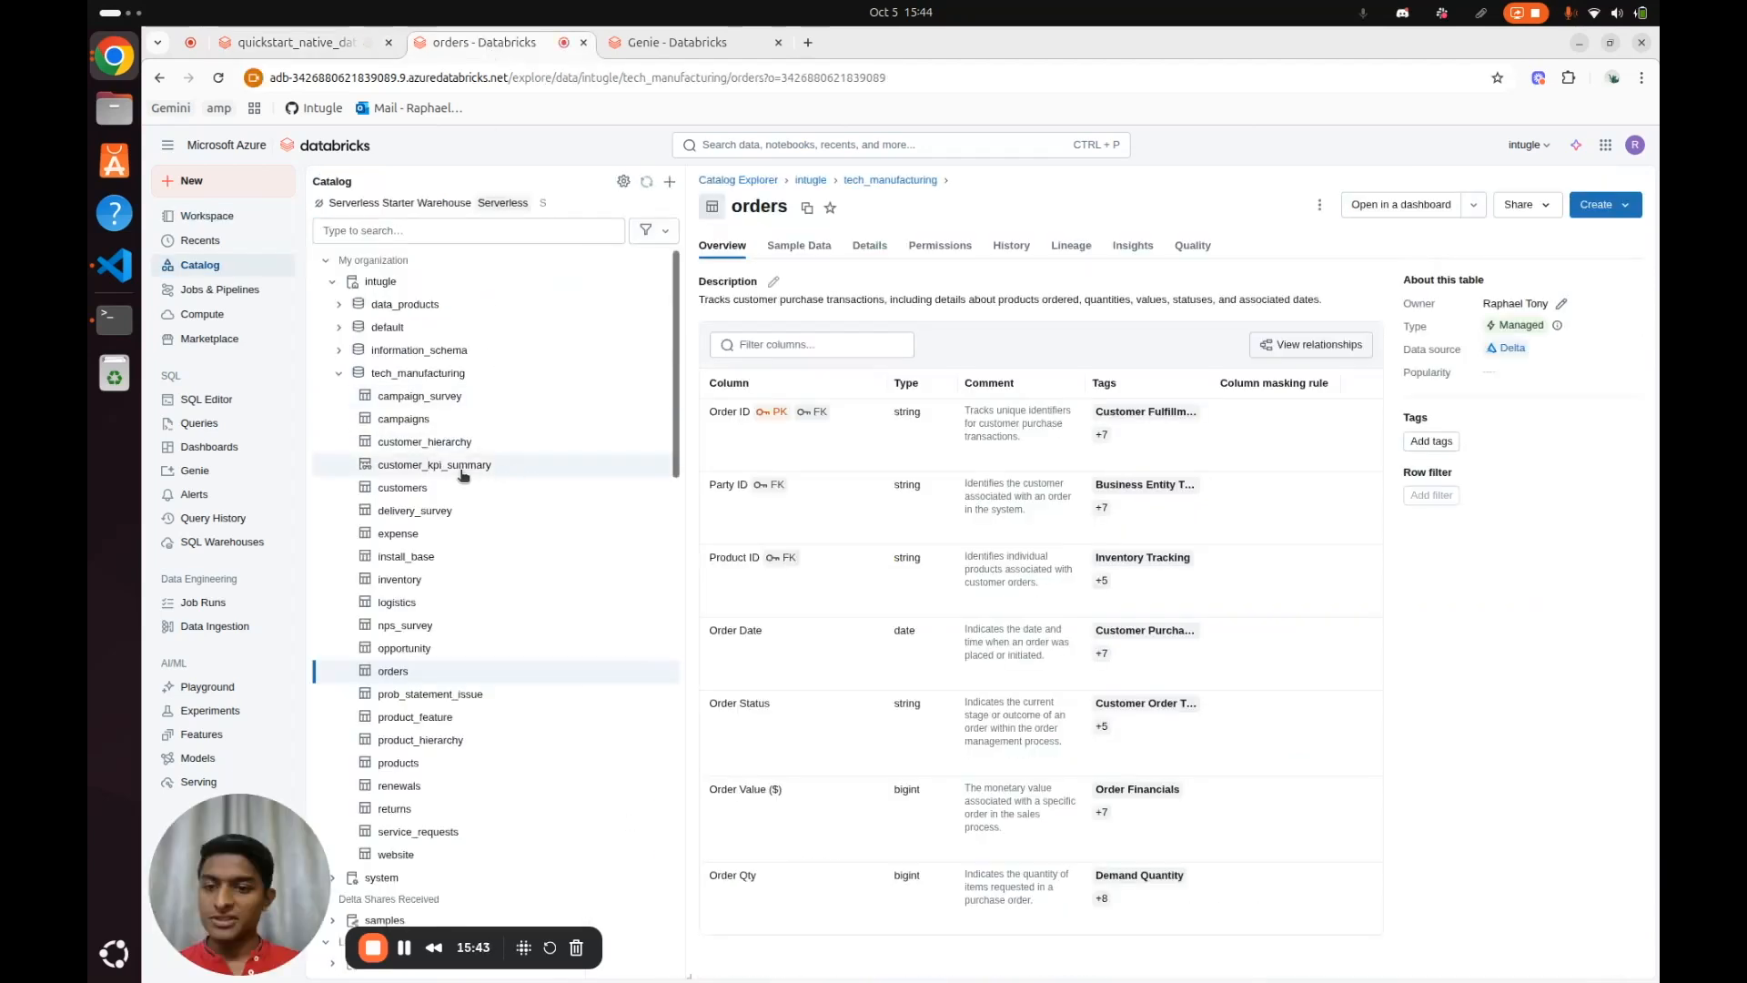
{"action": "left_click", "coordinate": [462, 470]}
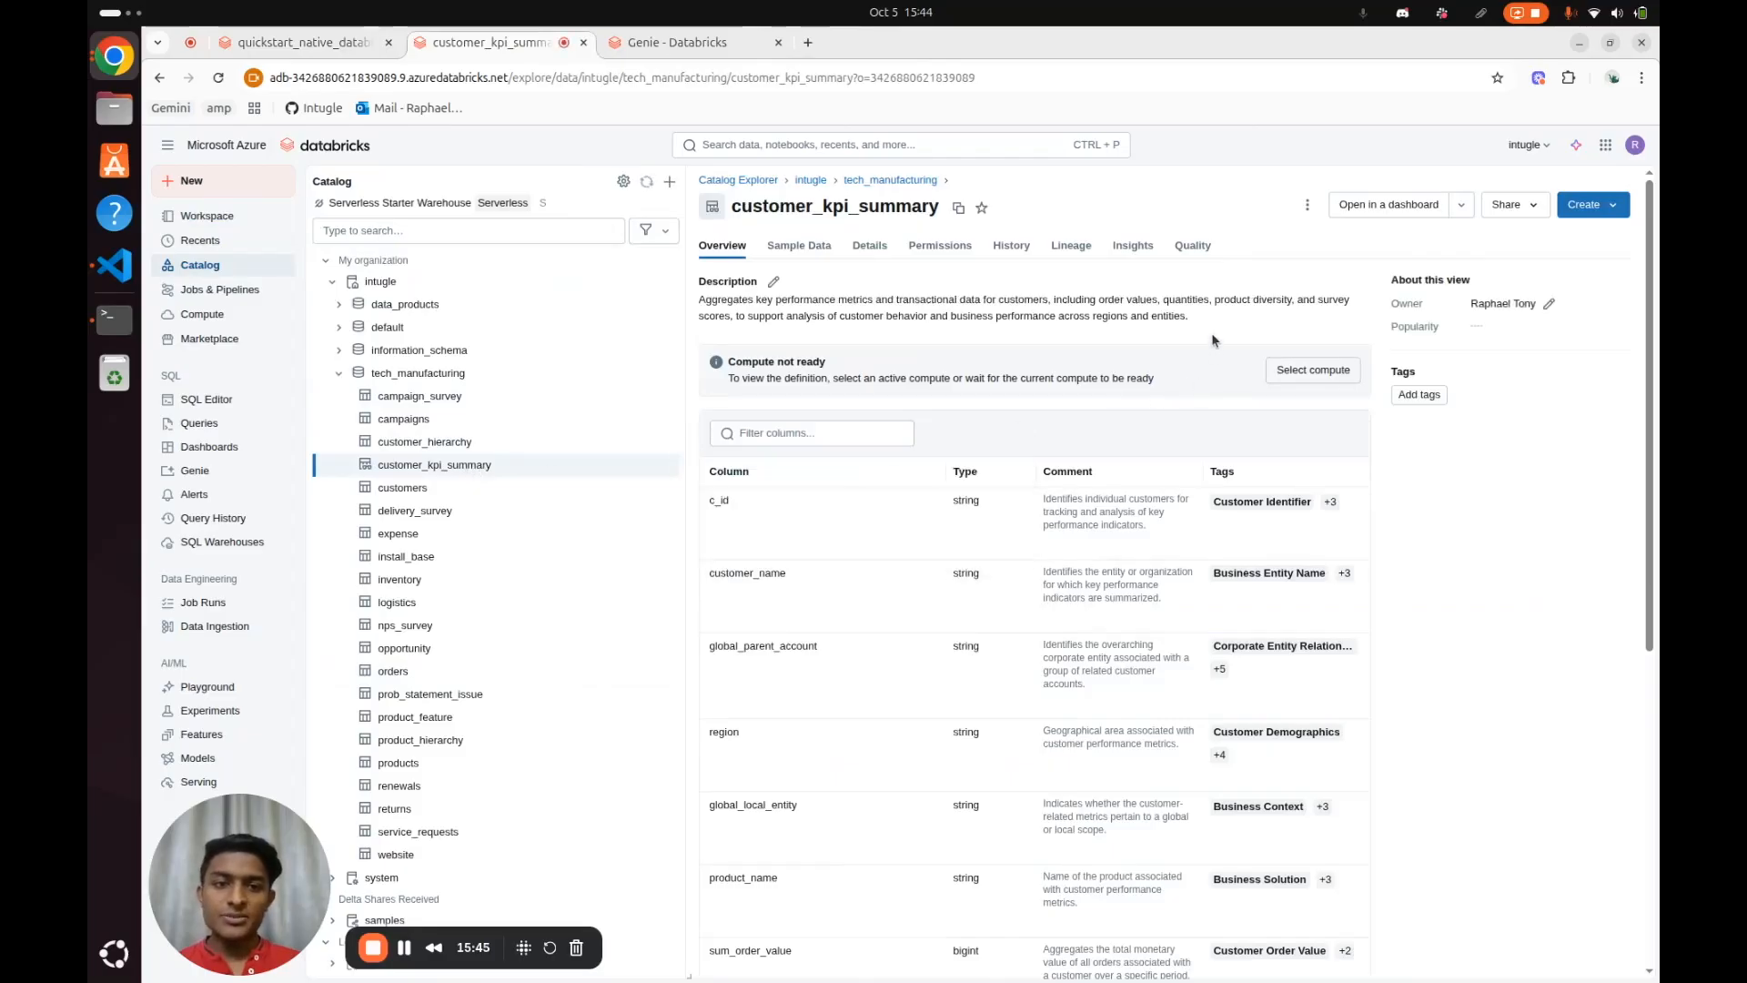
Review the customer_kpi_summary view's description, column comments and tags in the catalog
{"action": "left_click_drag", "start_coordinate": [1199, 326], "coordinate": [719, 300]}
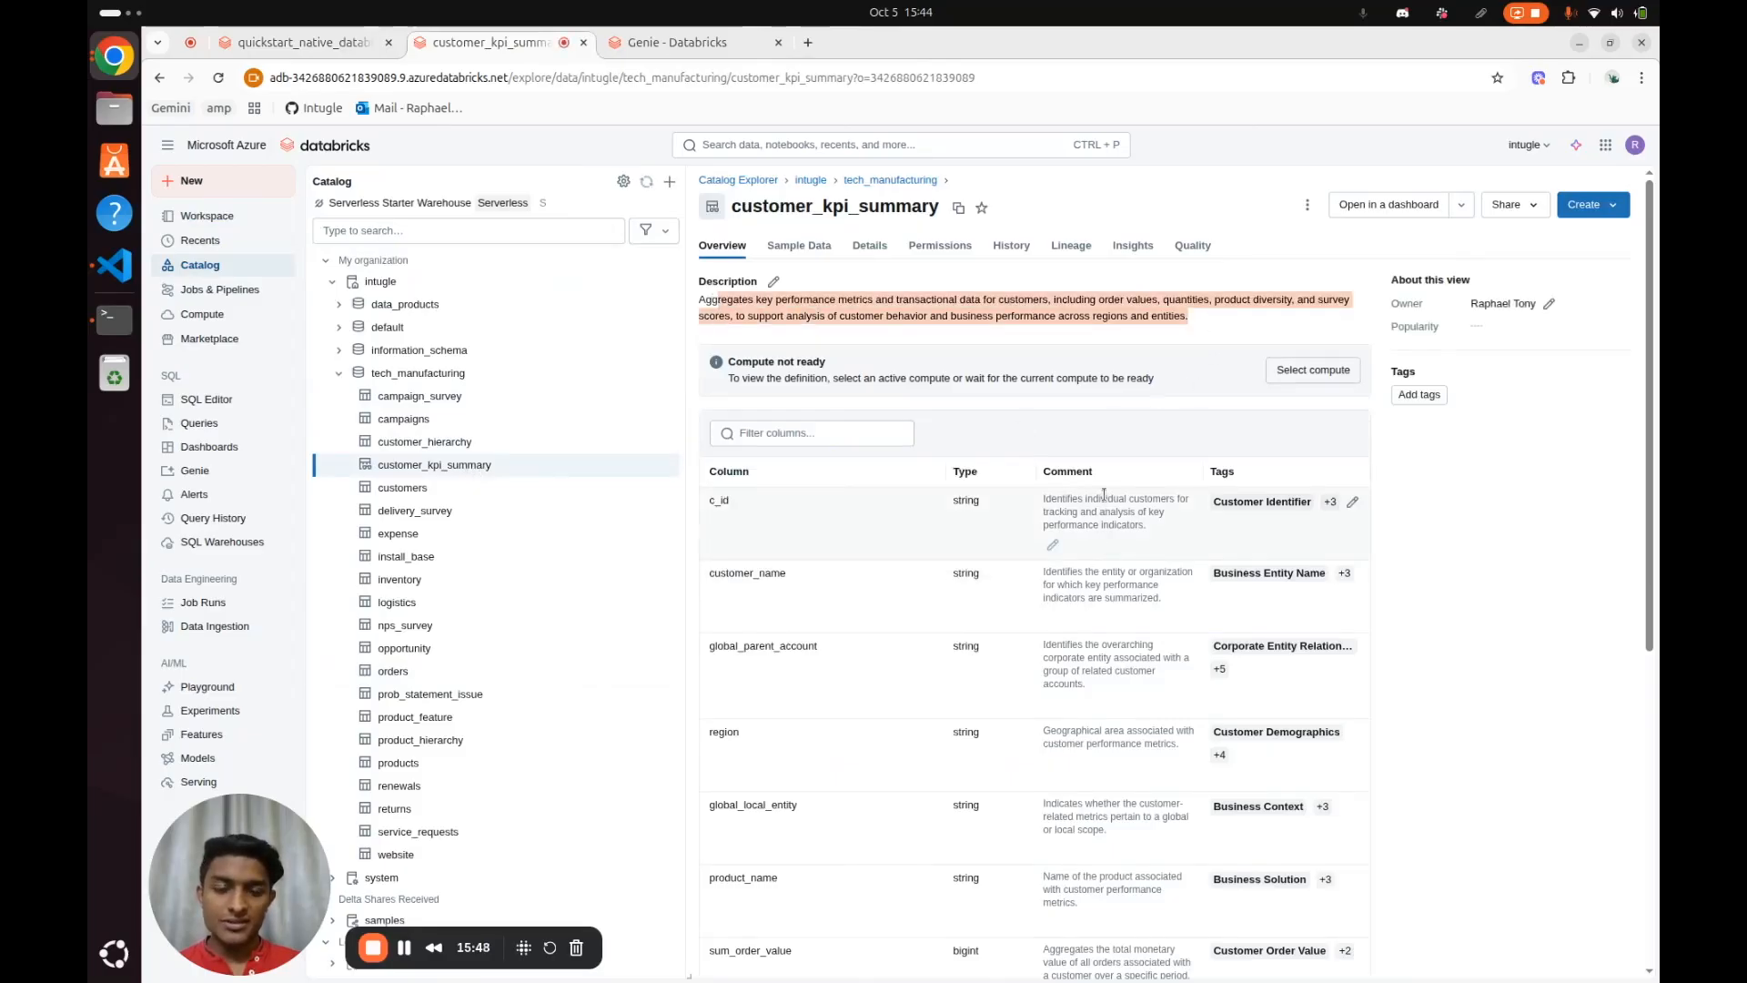
{"action": "left_click_drag", "start_coordinate": [1064, 502], "coordinate": [1130, 538]}
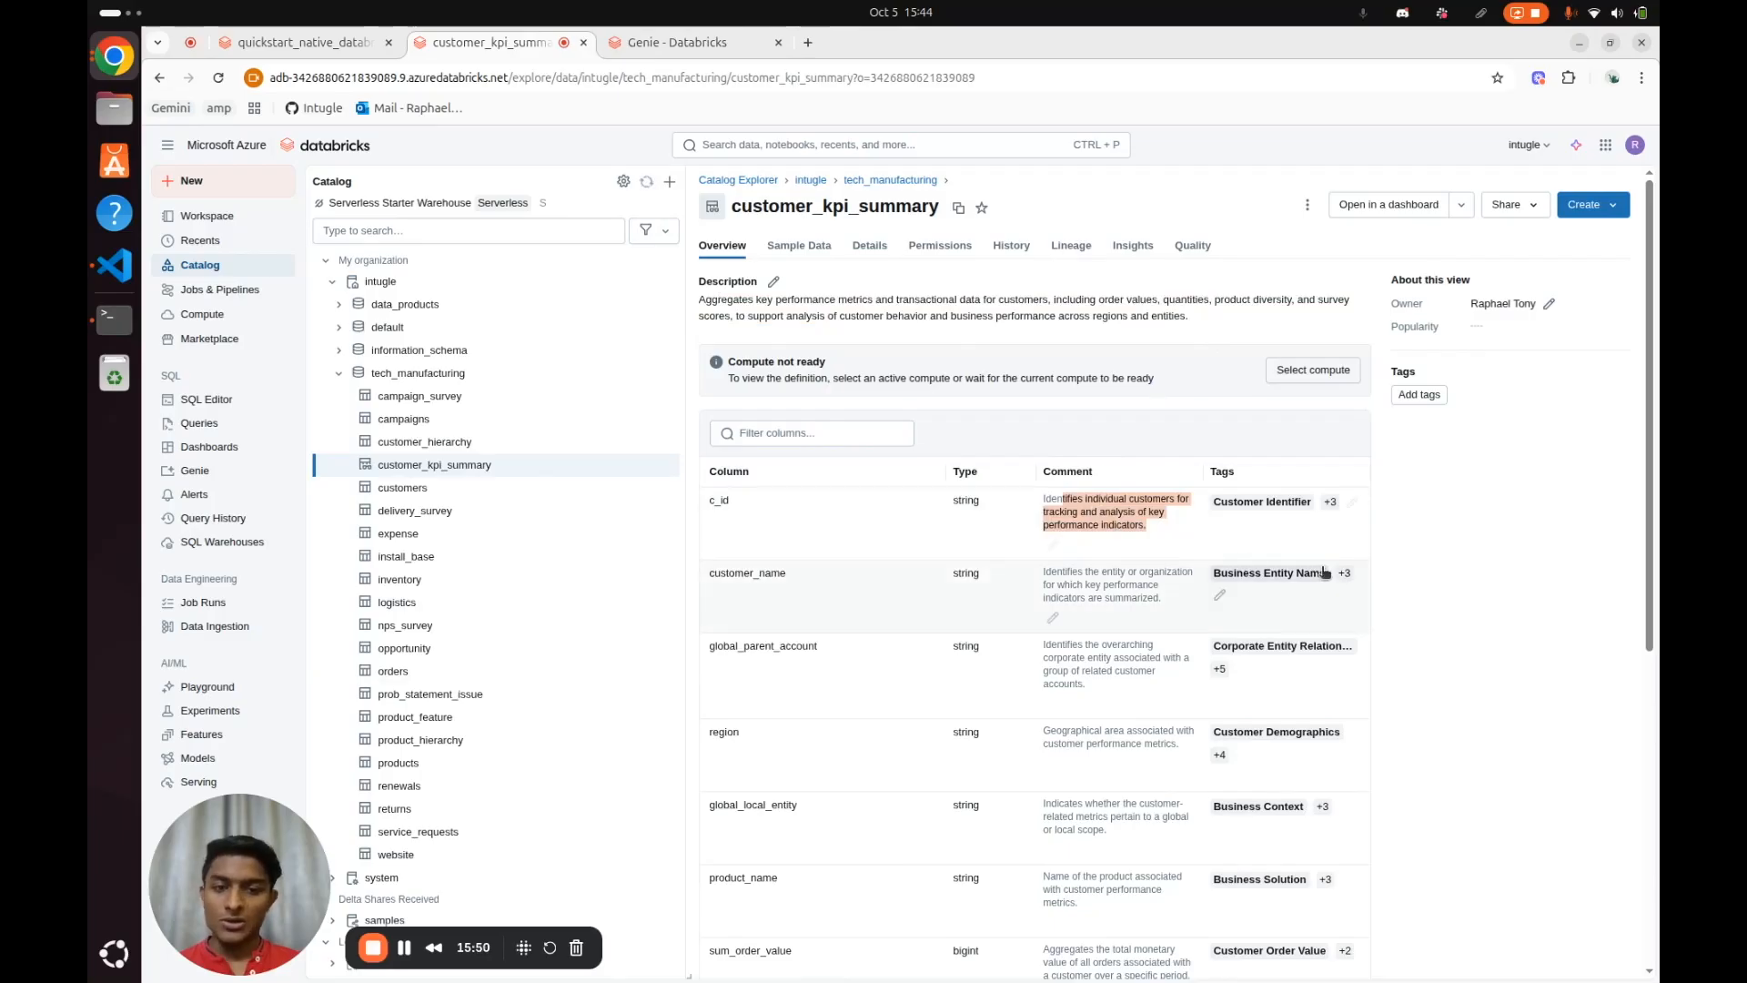
{"action": "scroll", "coordinate": [1274, 602], "scroll_direction": "down", "scroll_amount": 6}
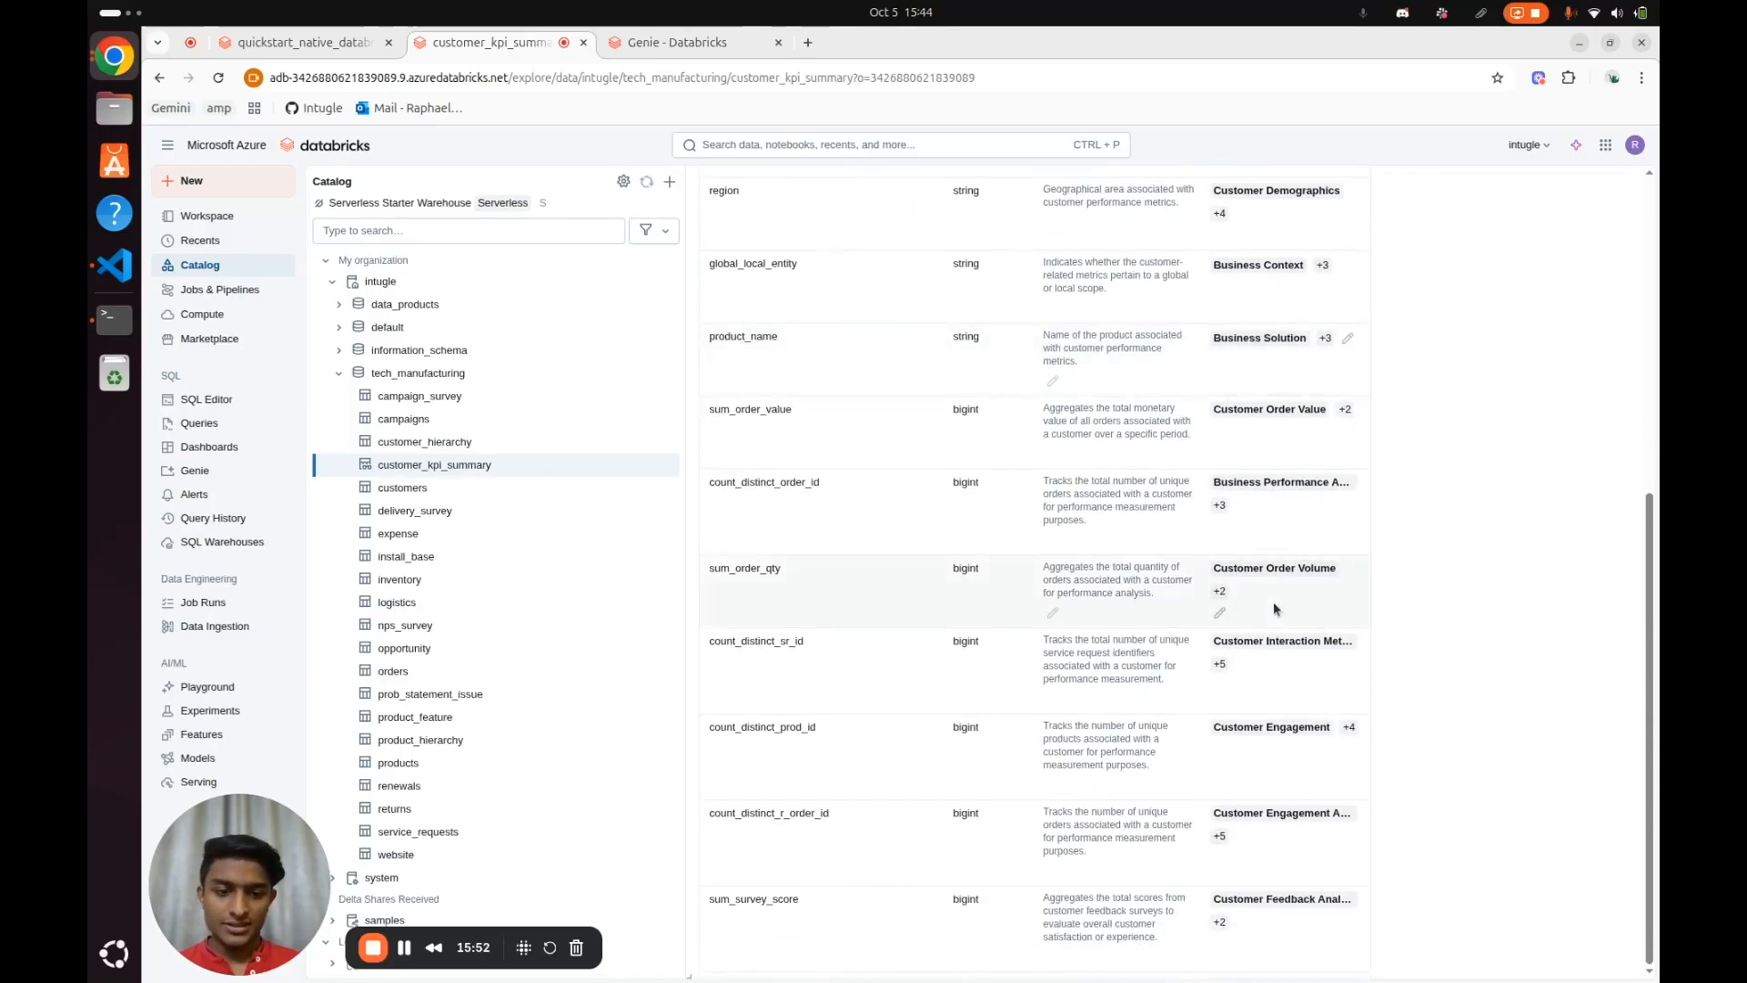
{"action": "scroll", "coordinate": [1273, 603], "scroll_direction": "up", "scroll_amount": 6}
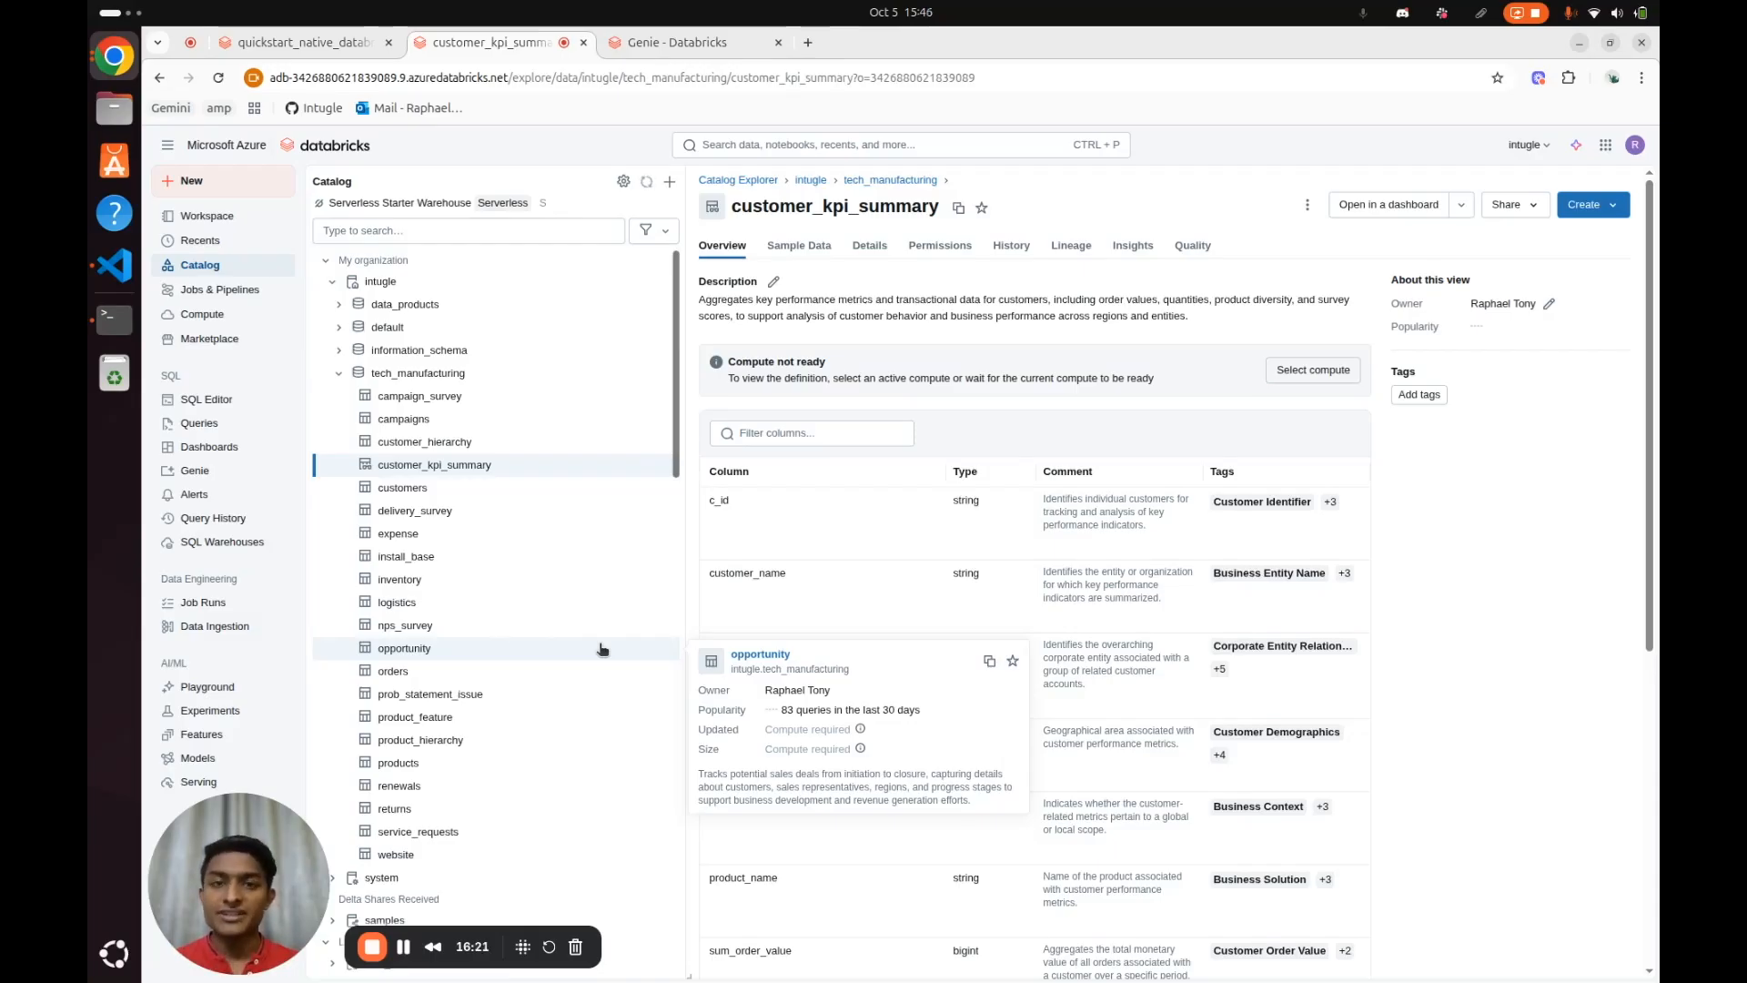
{"action": "mouse_move", "coordinate": [571, 446]}
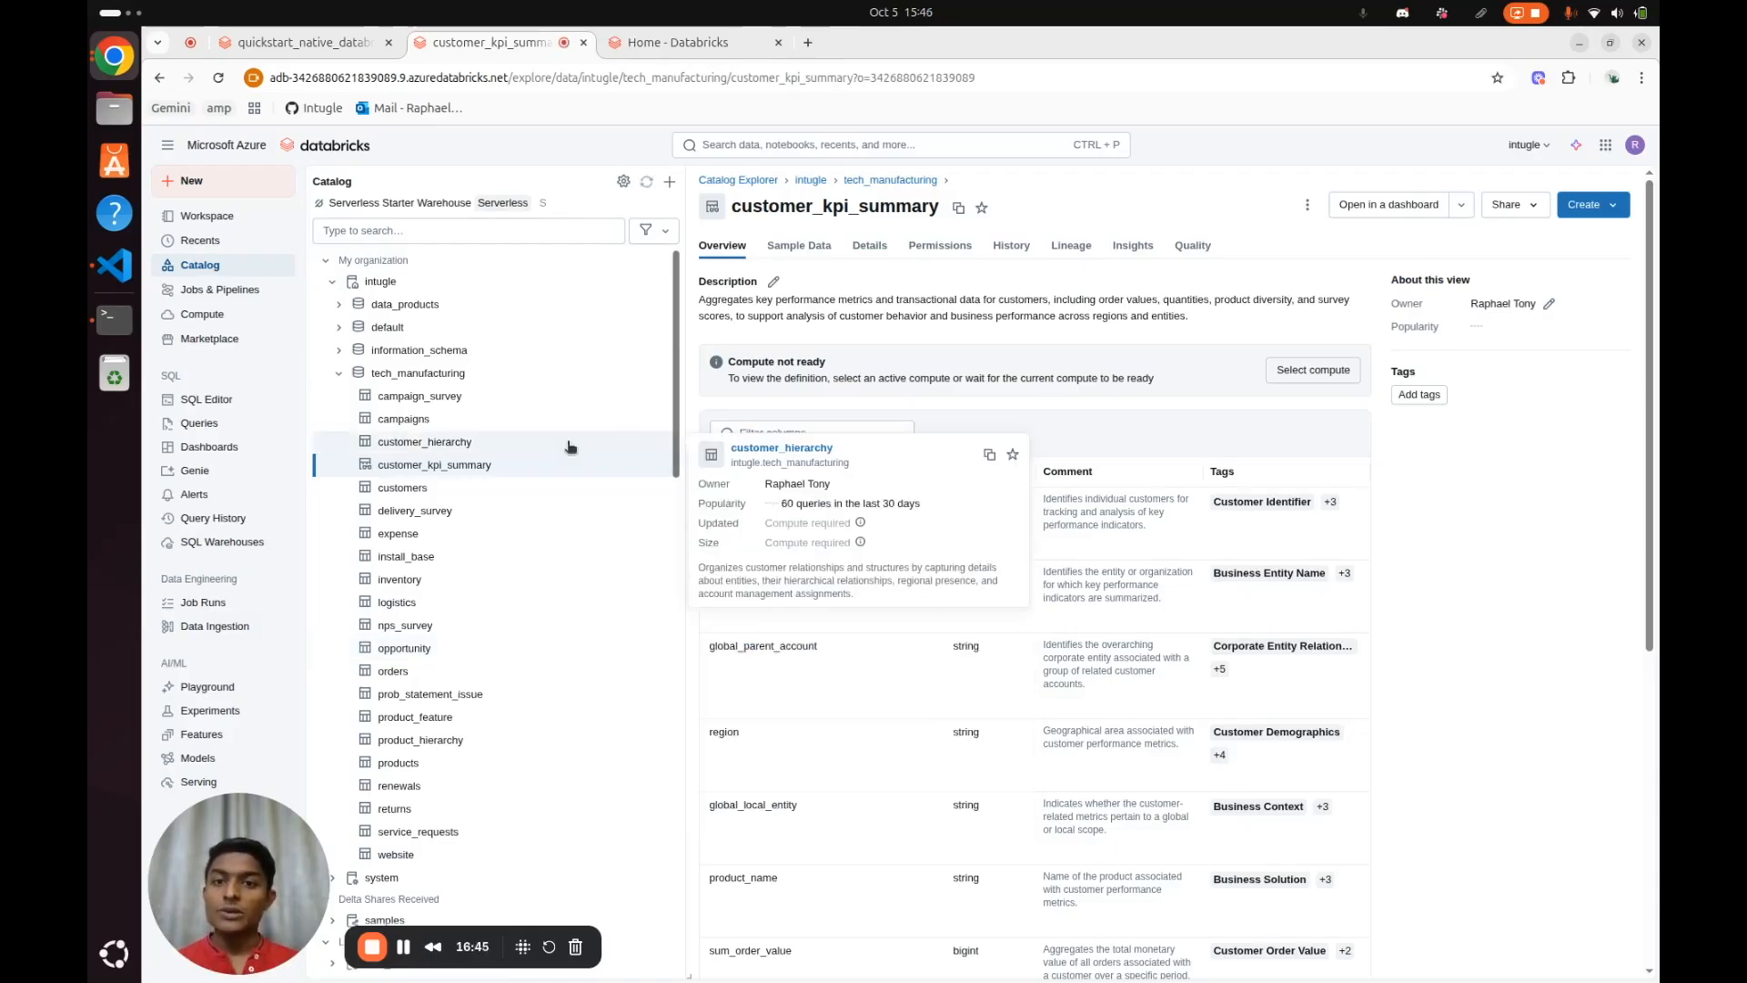
Start a new Genie space and browse to the intugle tech_manufacturing schema as its data source
{"action": "left_click", "coordinate": [666, 49]}
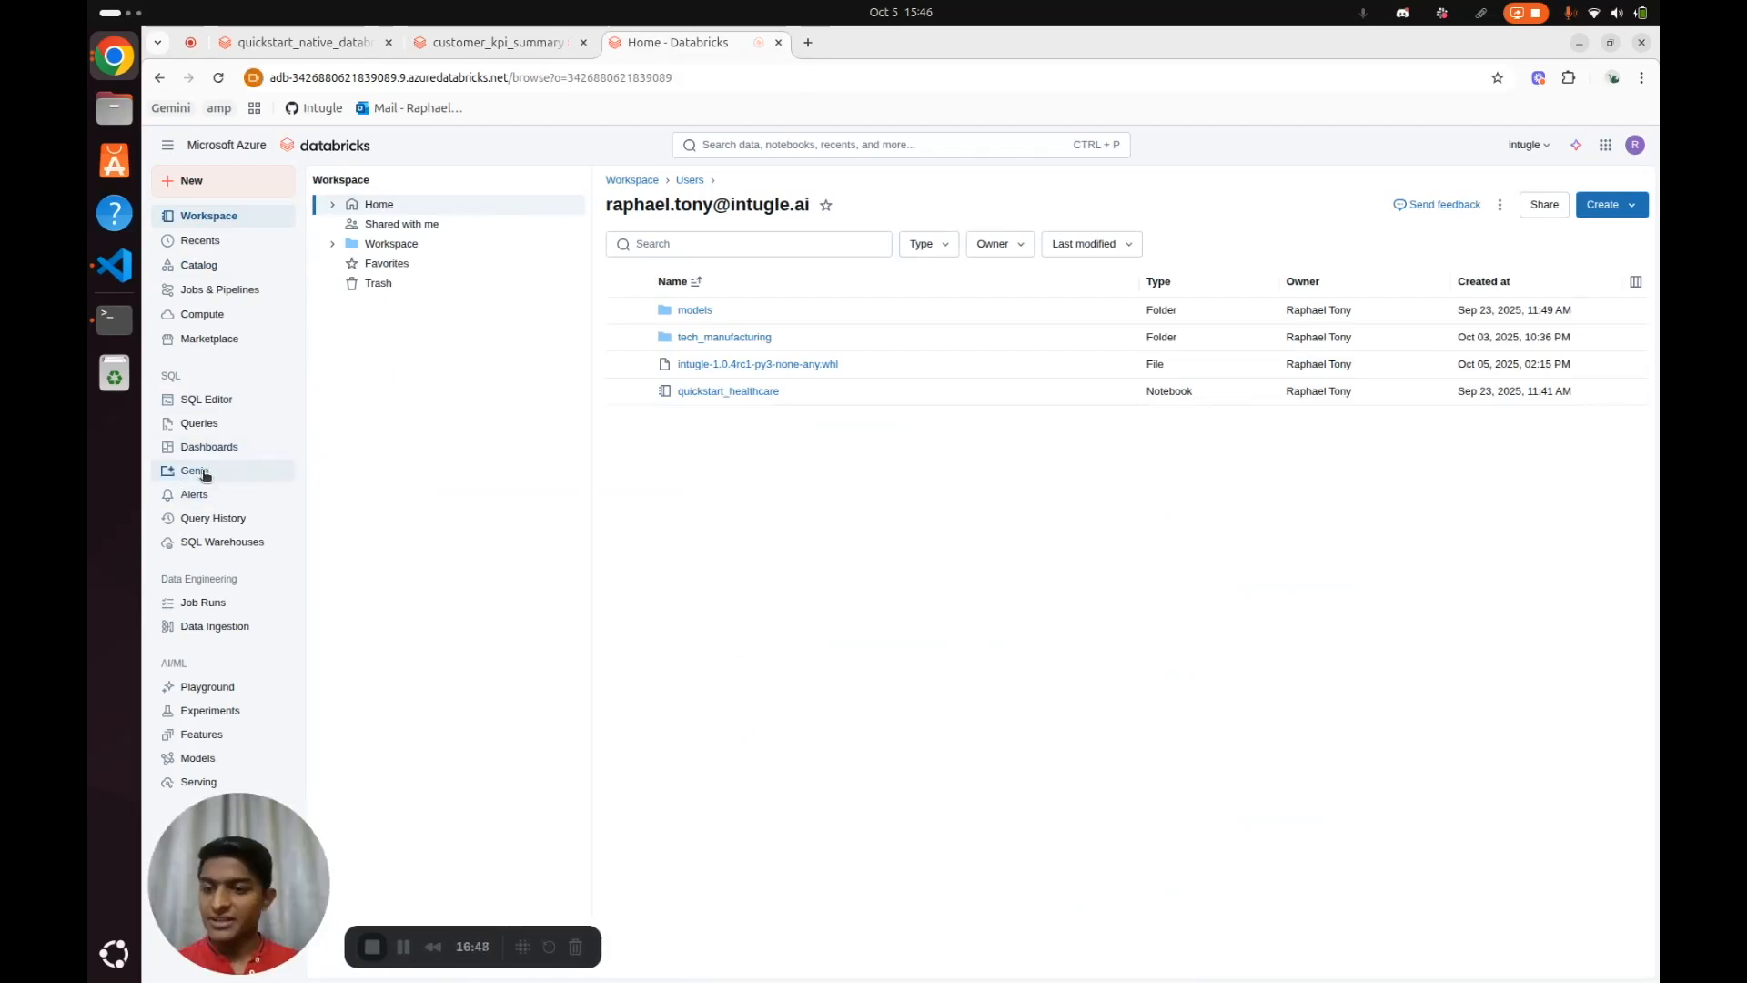
{"action": "left_click", "coordinate": [202, 470]}
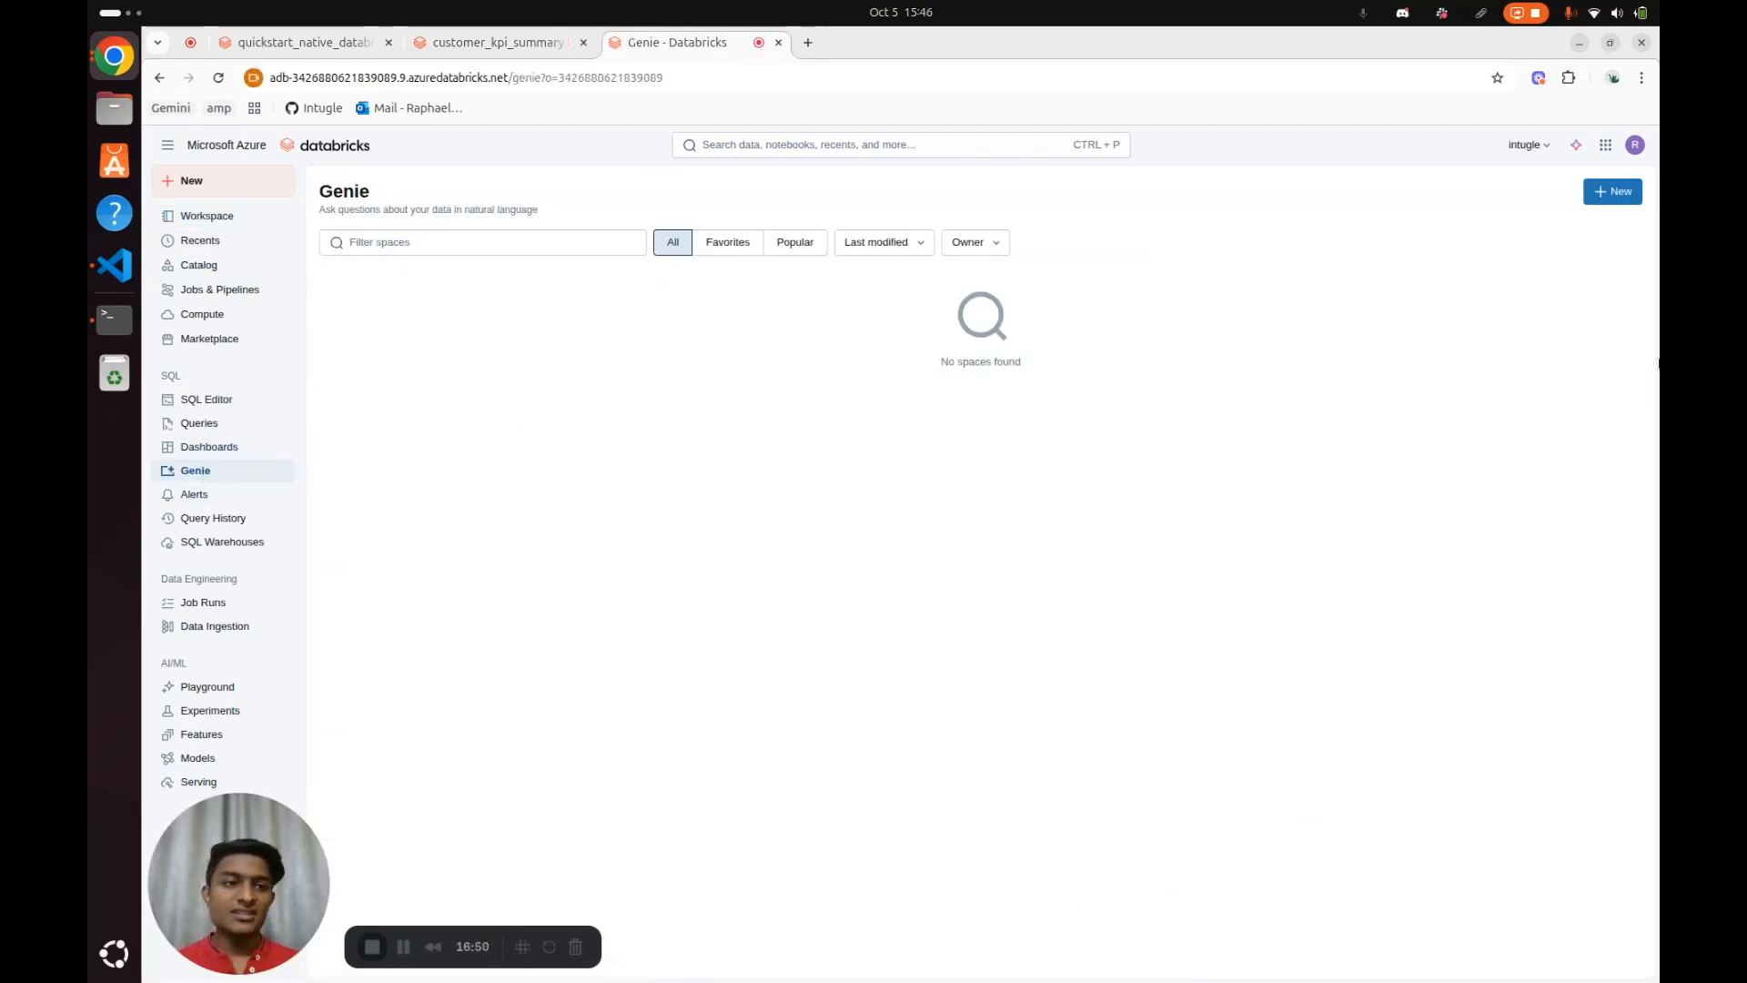
{"action": "left_click", "coordinate": [1614, 191]}
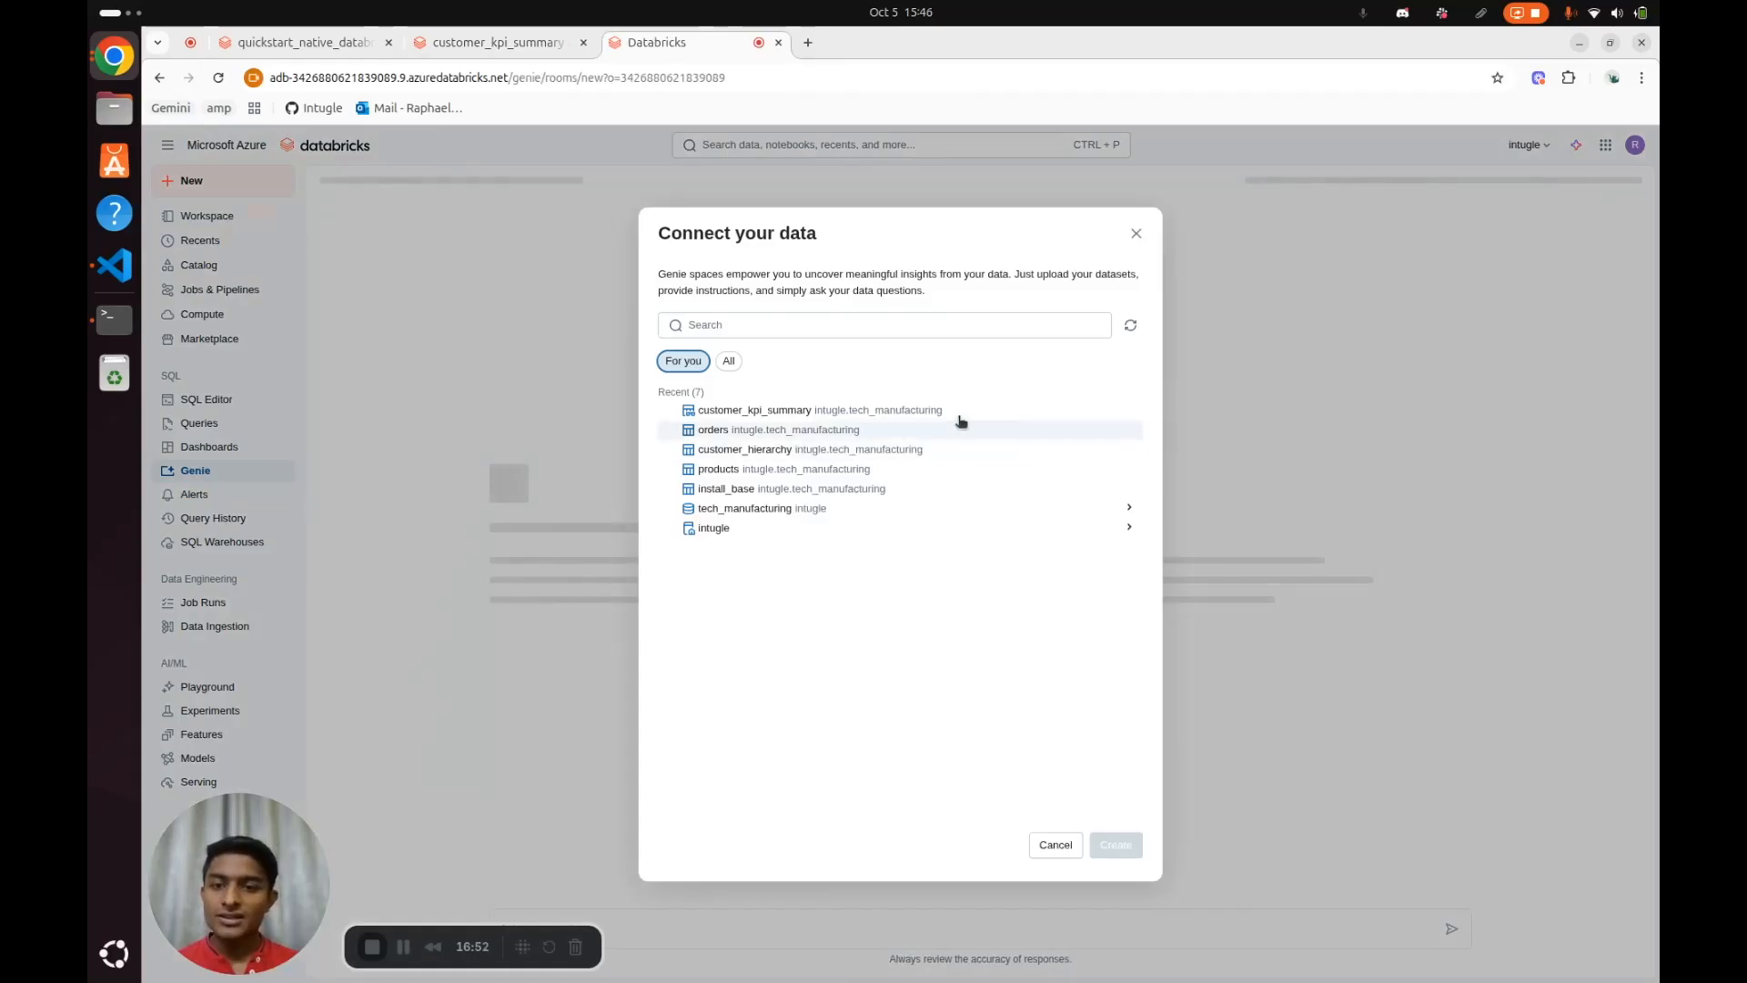
{"action": "left_click", "coordinate": [760, 510]}
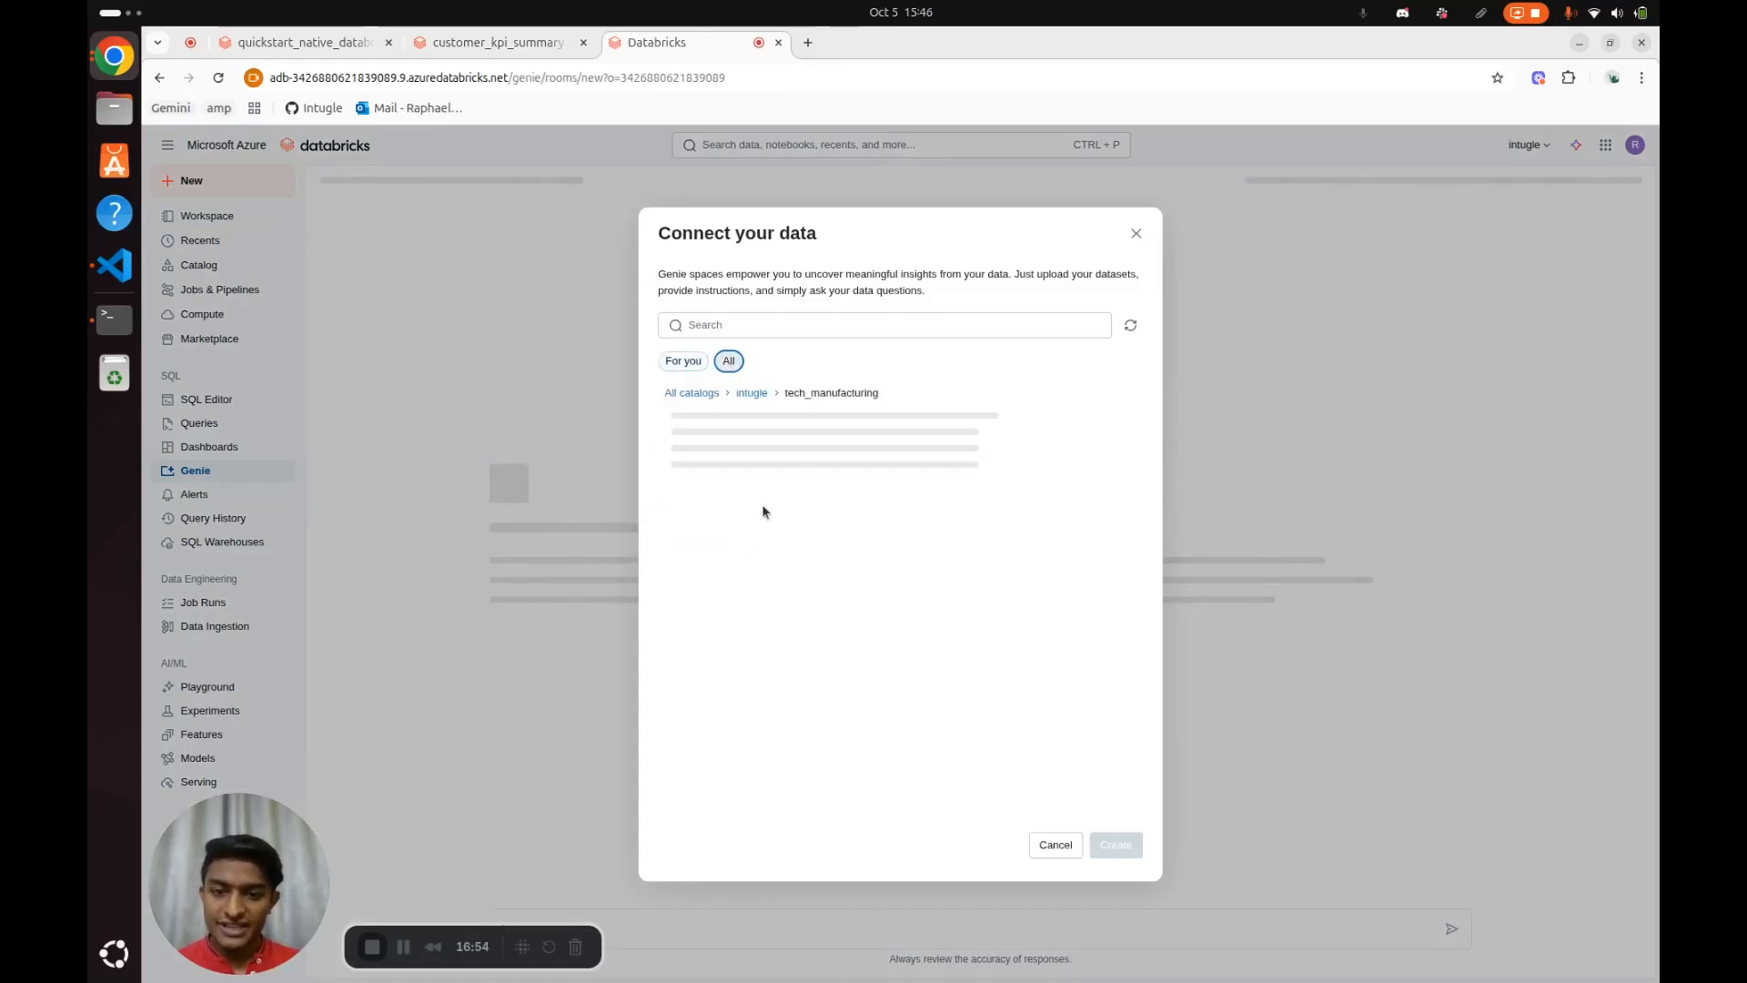
Select all tech_manufacturing tables, from campaign_survey to website and including customer_kpi_summary, and create the Genie space with them
{"action": "left_click", "coordinate": [718, 416]}
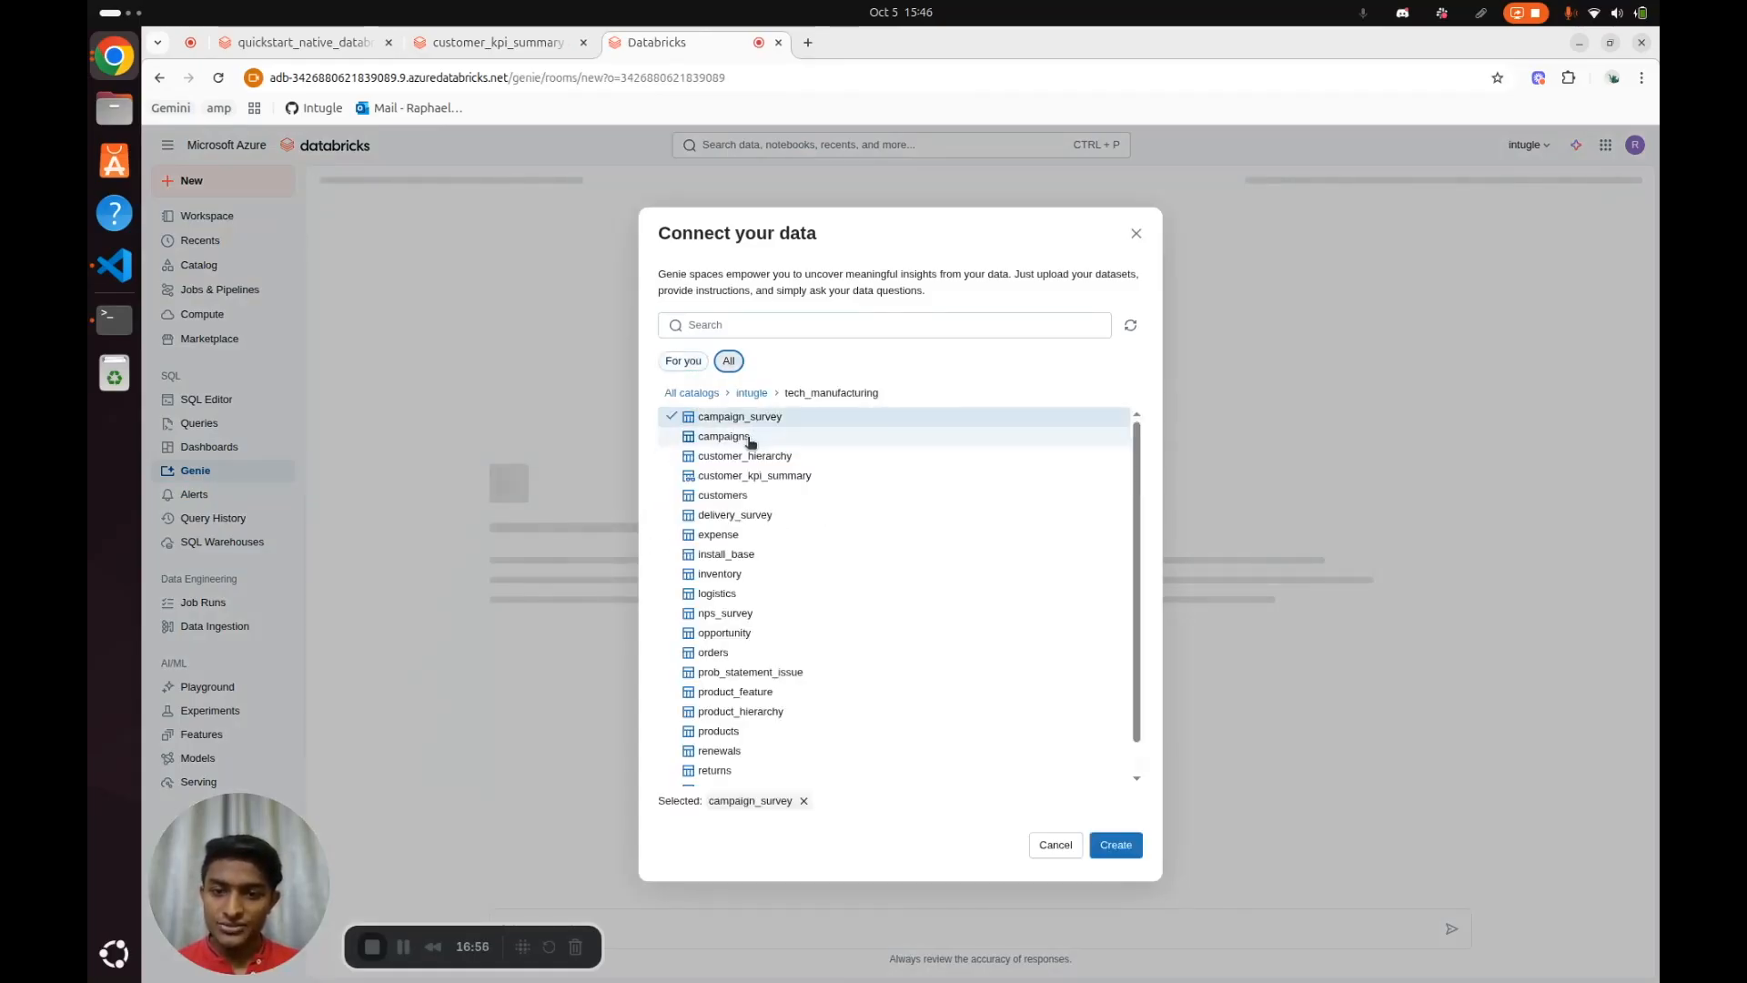
{"action": "left_click", "coordinate": [724, 437]}
{"action": "left_click", "coordinate": [752, 455]}
{"action": "left_click", "coordinate": [754, 475]}
{"action": "left_click", "coordinate": [742, 485]}
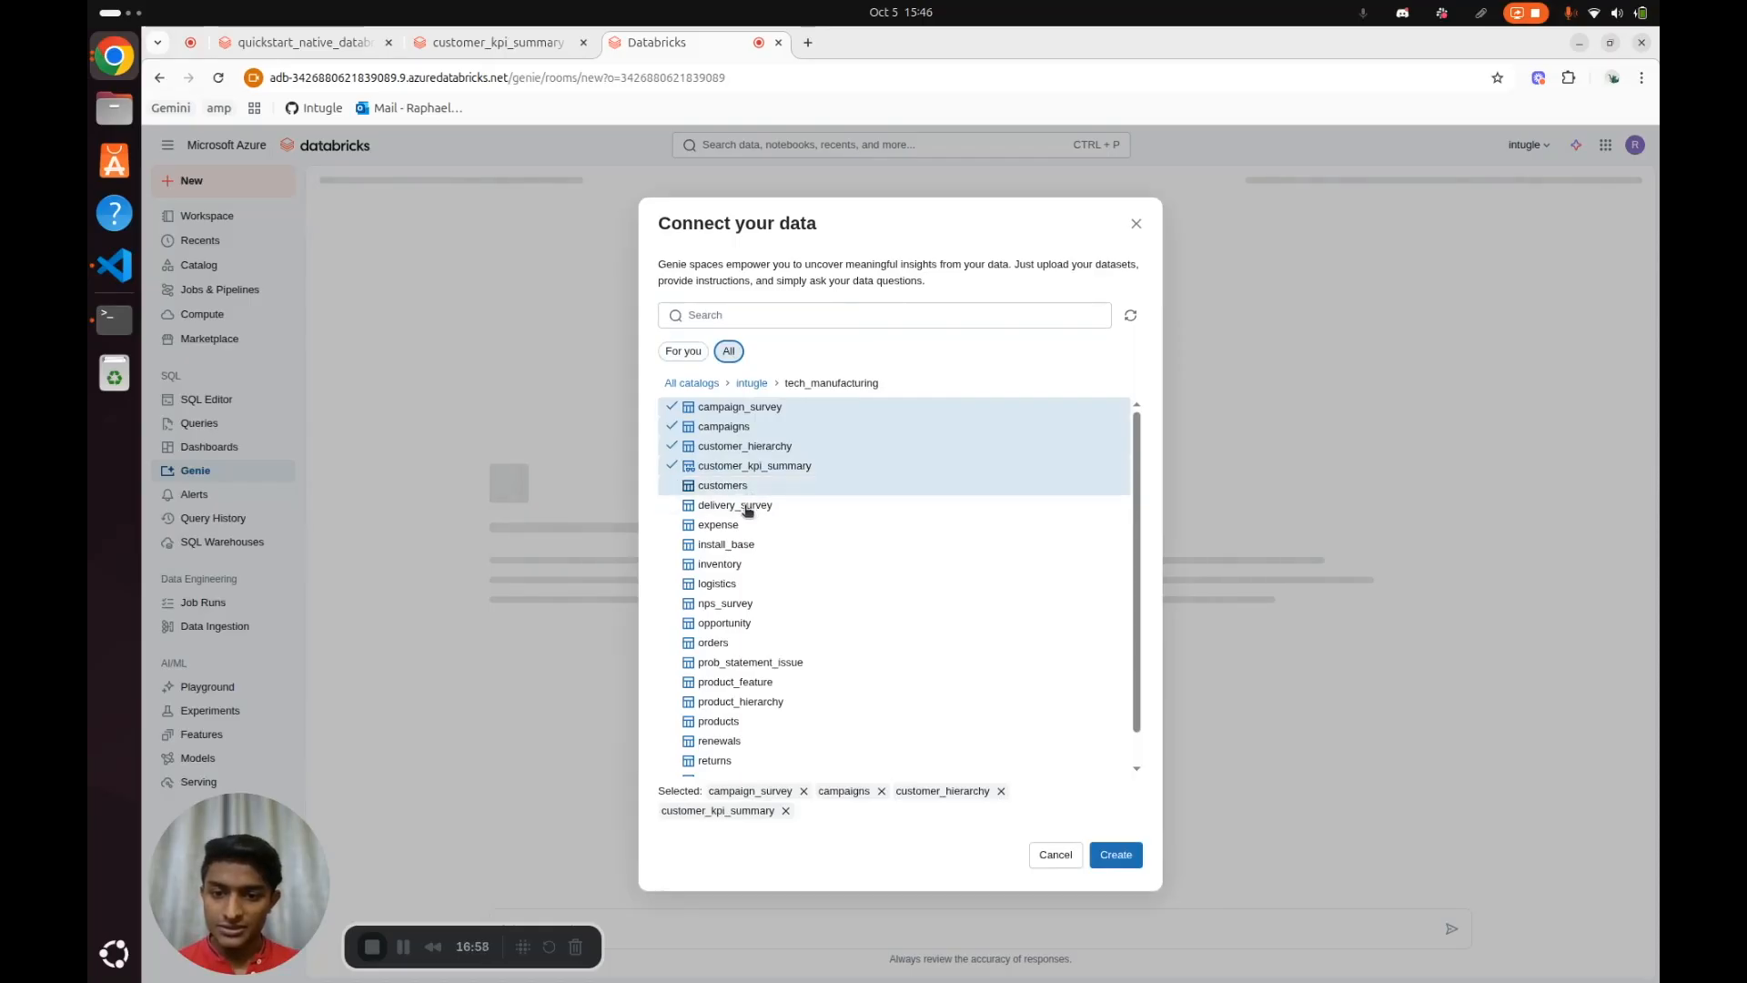
{"action": "left_click", "coordinate": [741, 505]}
{"action": "left_click", "coordinate": [740, 527]}
{"action": "left_click", "coordinate": [735, 545]}
{"action": "left_click", "coordinate": [732, 564]}
{"action": "left_click", "coordinate": [728, 574]}
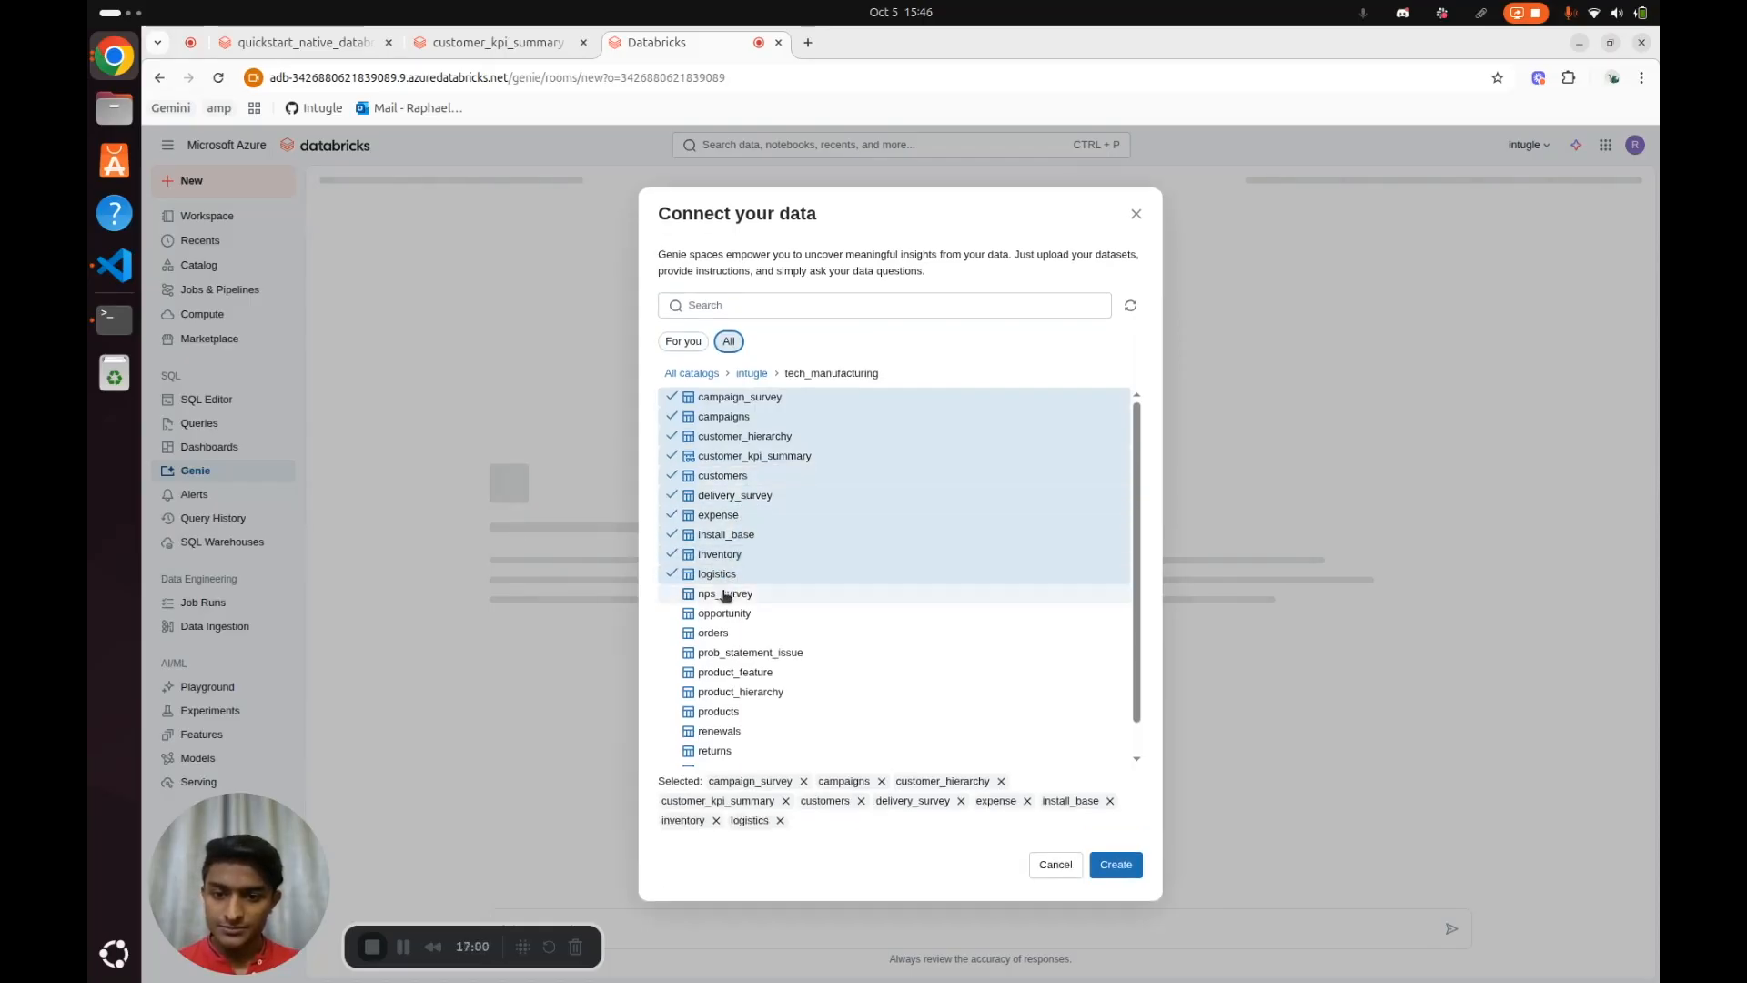
{"action": "left_click", "coordinate": [725, 594]}
{"action": "left_click", "coordinate": [721, 613]}
{"action": "left_click", "coordinate": [723, 633]}
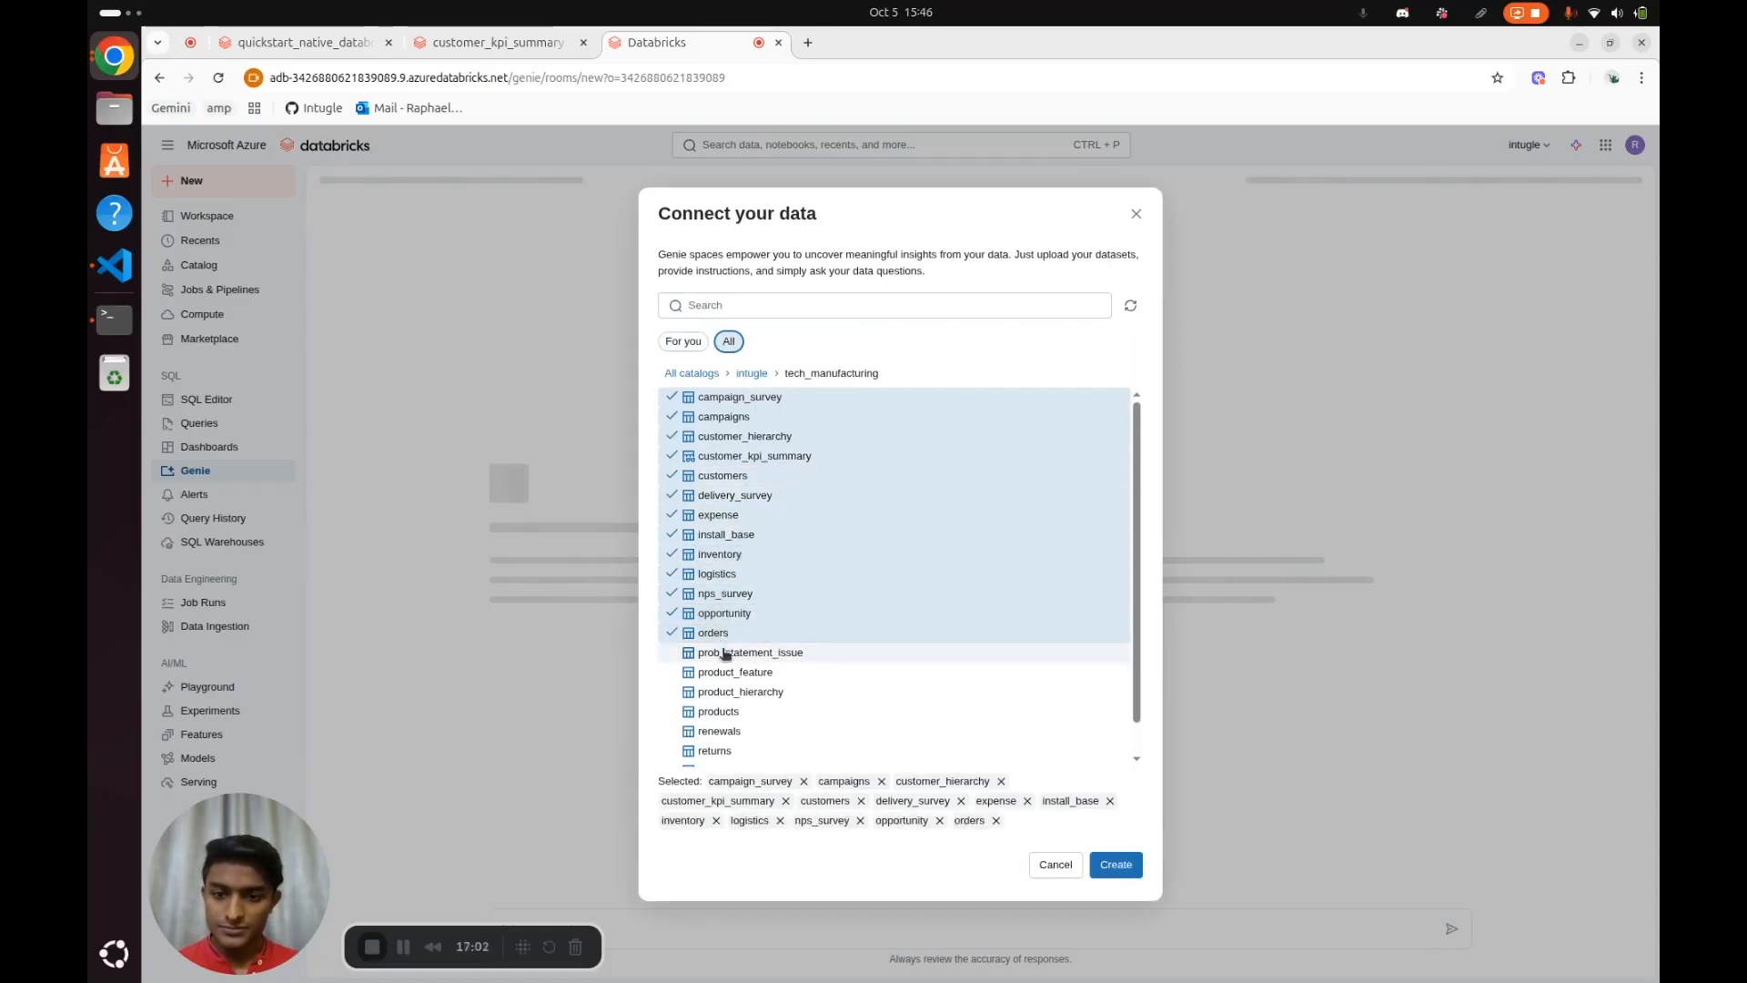
{"action": "left_click", "coordinate": [726, 652]}
{"action": "left_click", "coordinate": [724, 662]}
{"action": "left_click", "coordinate": [722, 682]}
{"action": "left_click", "coordinate": [720, 701]}
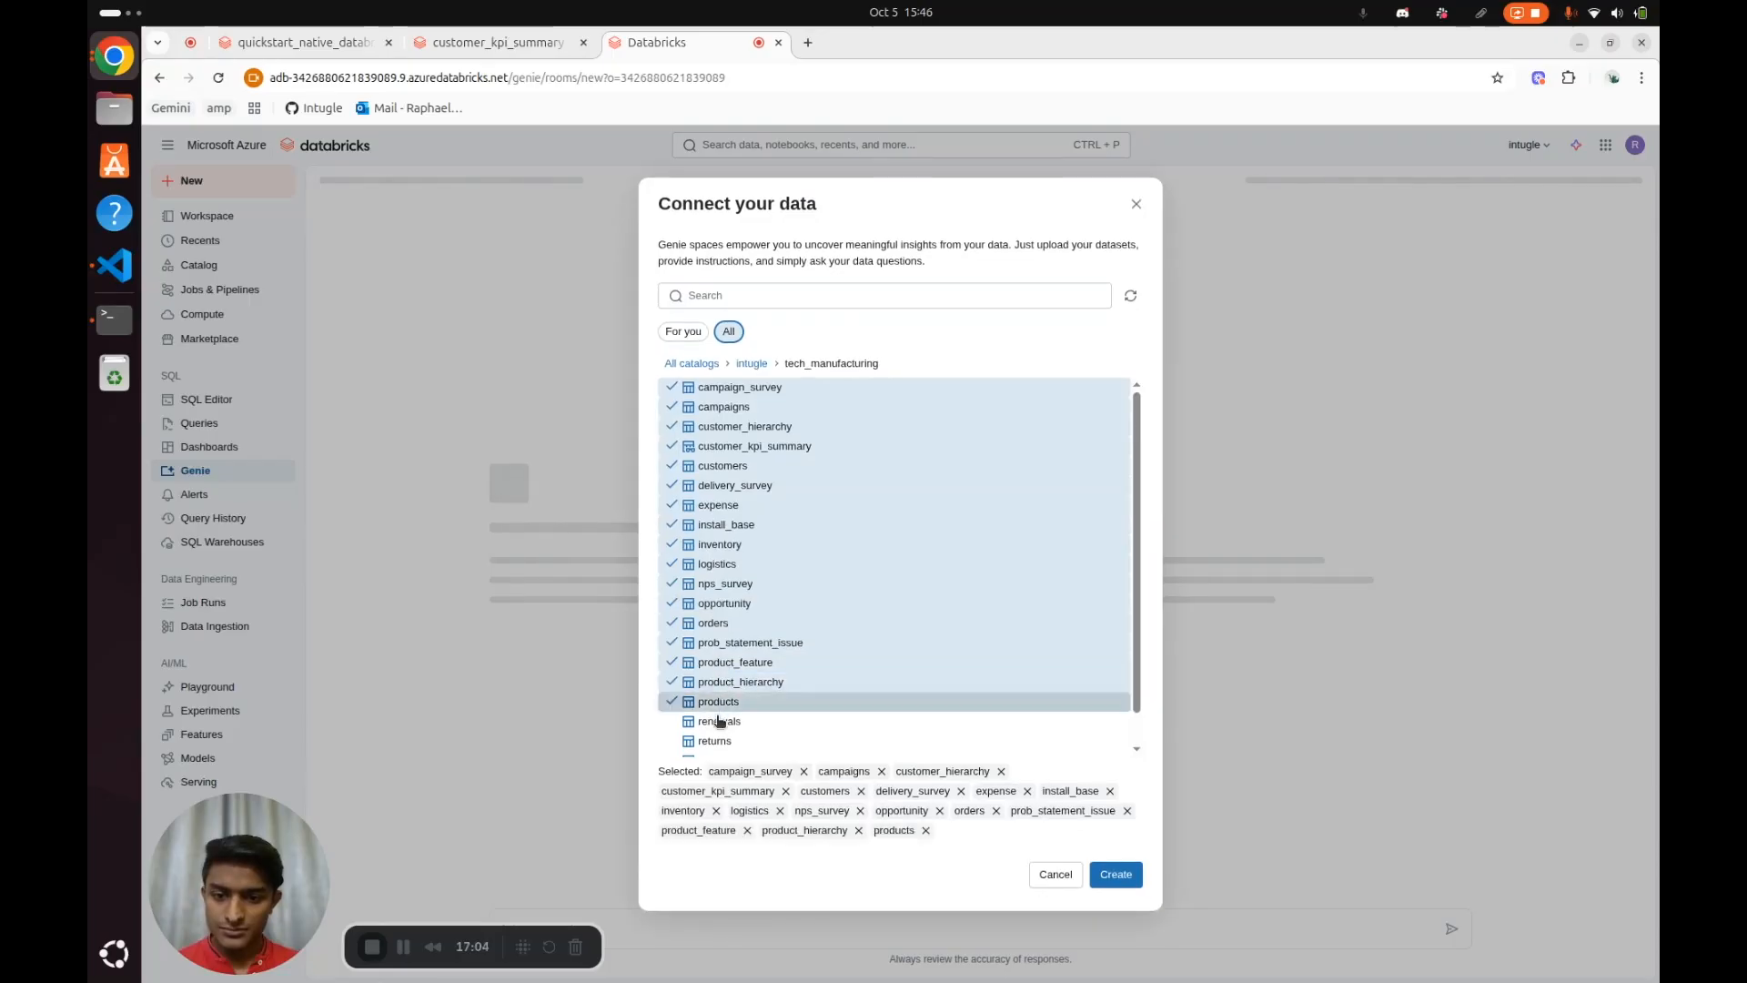
{"action": "left_click", "coordinate": [719, 722]}
{"action": "left_click", "coordinate": [719, 741]}
{"action": "scroll", "coordinate": [728, 727], "scroll_direction": "down", "scroll_amount": 1}
{"action": "left_click", "coordinate": [732, 725]}
{"action": "left_click", "coordinate": [748, 738]}
{"action": "left_click", "coordinate": [1115, 884]}
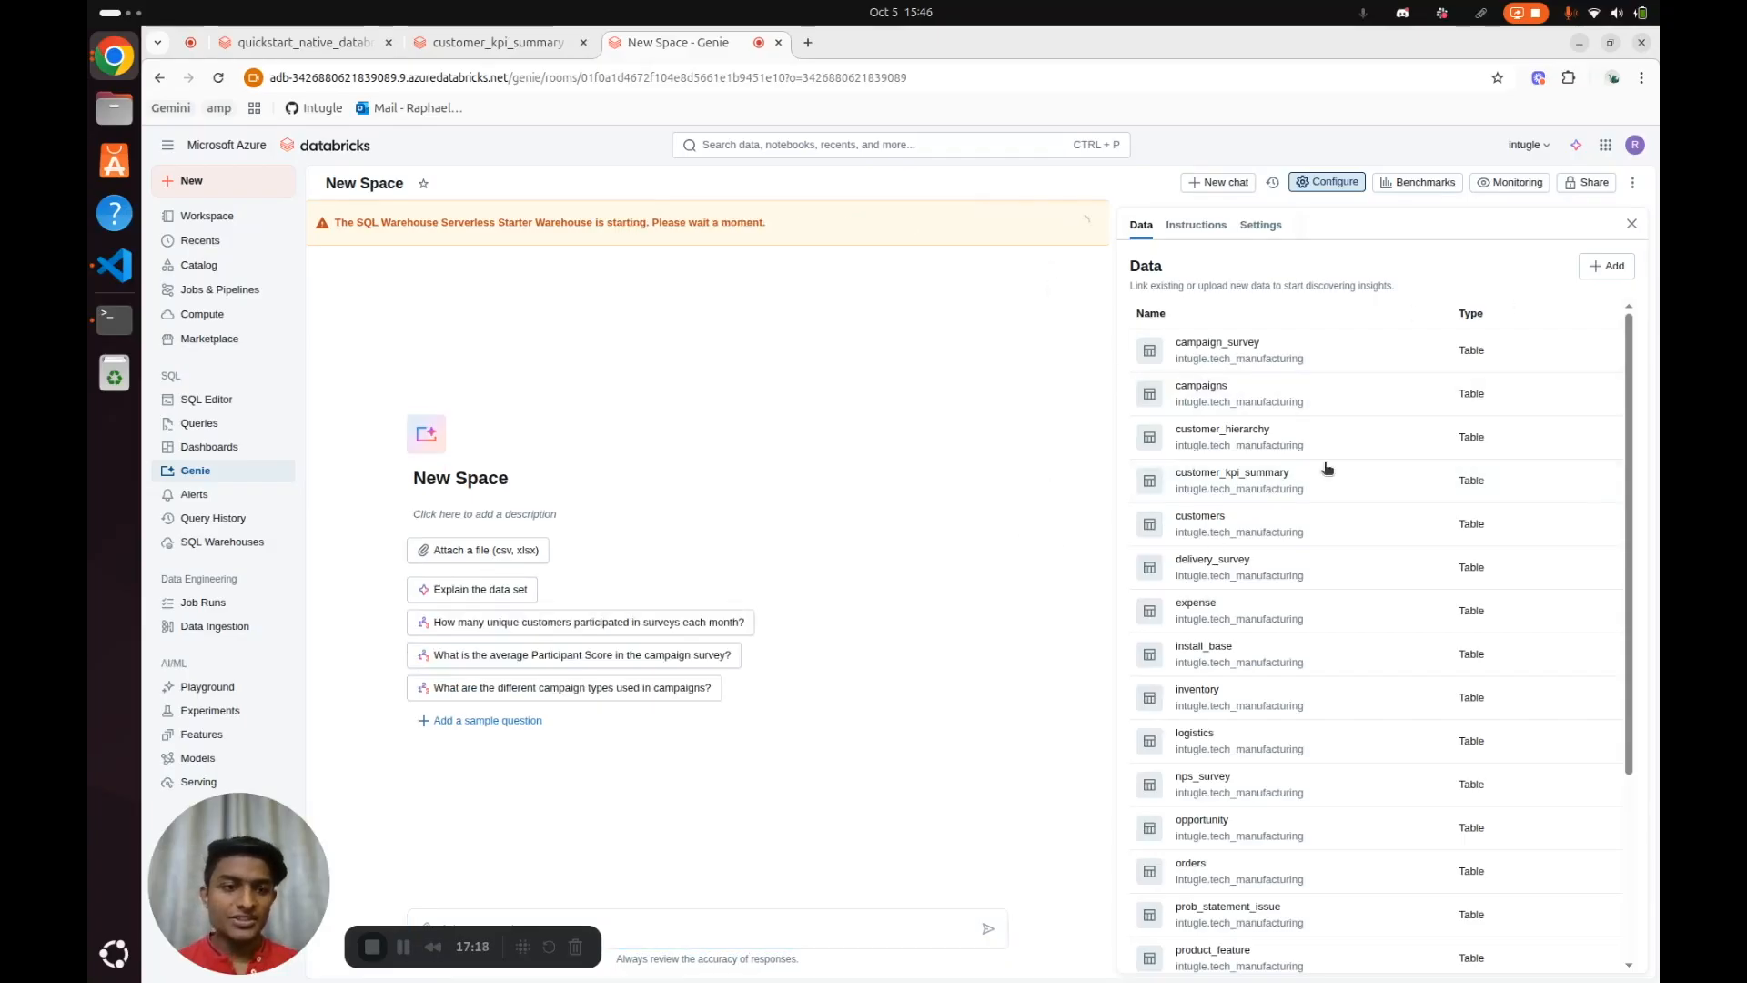
Look over the space's connected tables and ask "What are our best-selling products by sales volume and revenue?"
{"action": "scroll", "coordinate": [1455, 564], "scroll_direction": "down", "scroll_amount": 5}
{"action": "scroll", "coordinate": [1506, 553], "scroll_direction": "up", "scroll_amount": 5}
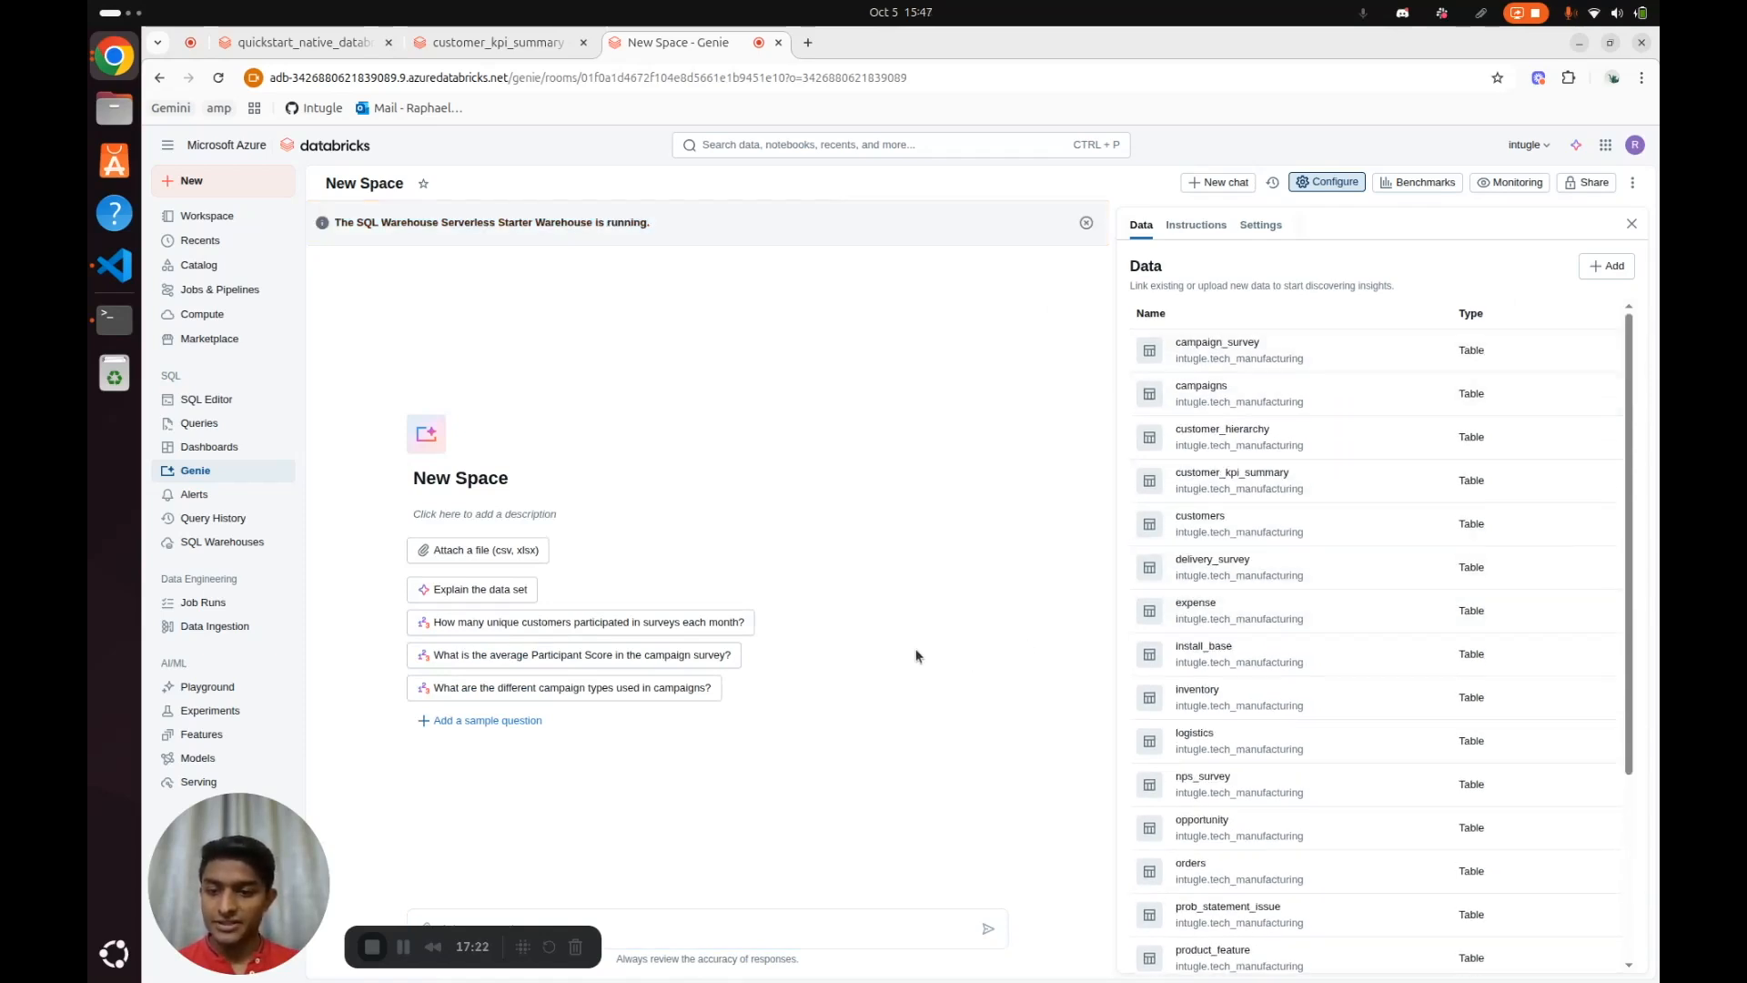
{"action": "left_click_drag", "start_coordinate": [268, 889], "coordinate": [1279, 861]}
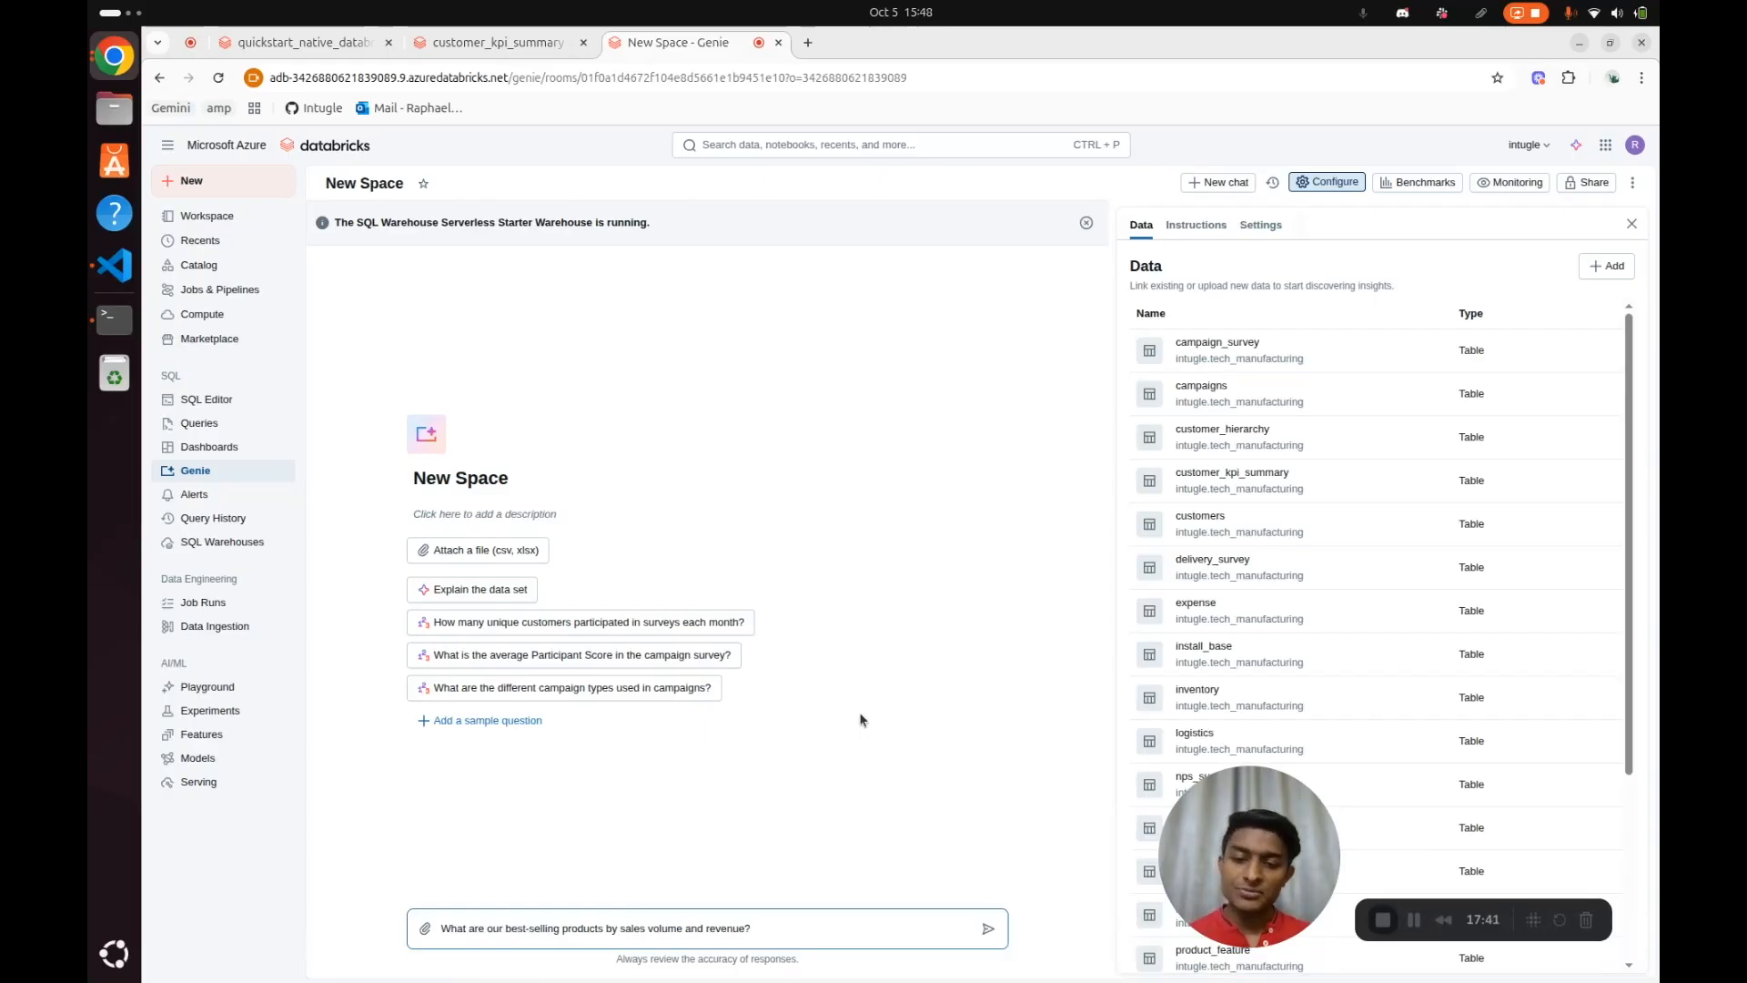
{"action": "key", "text": "Return"}
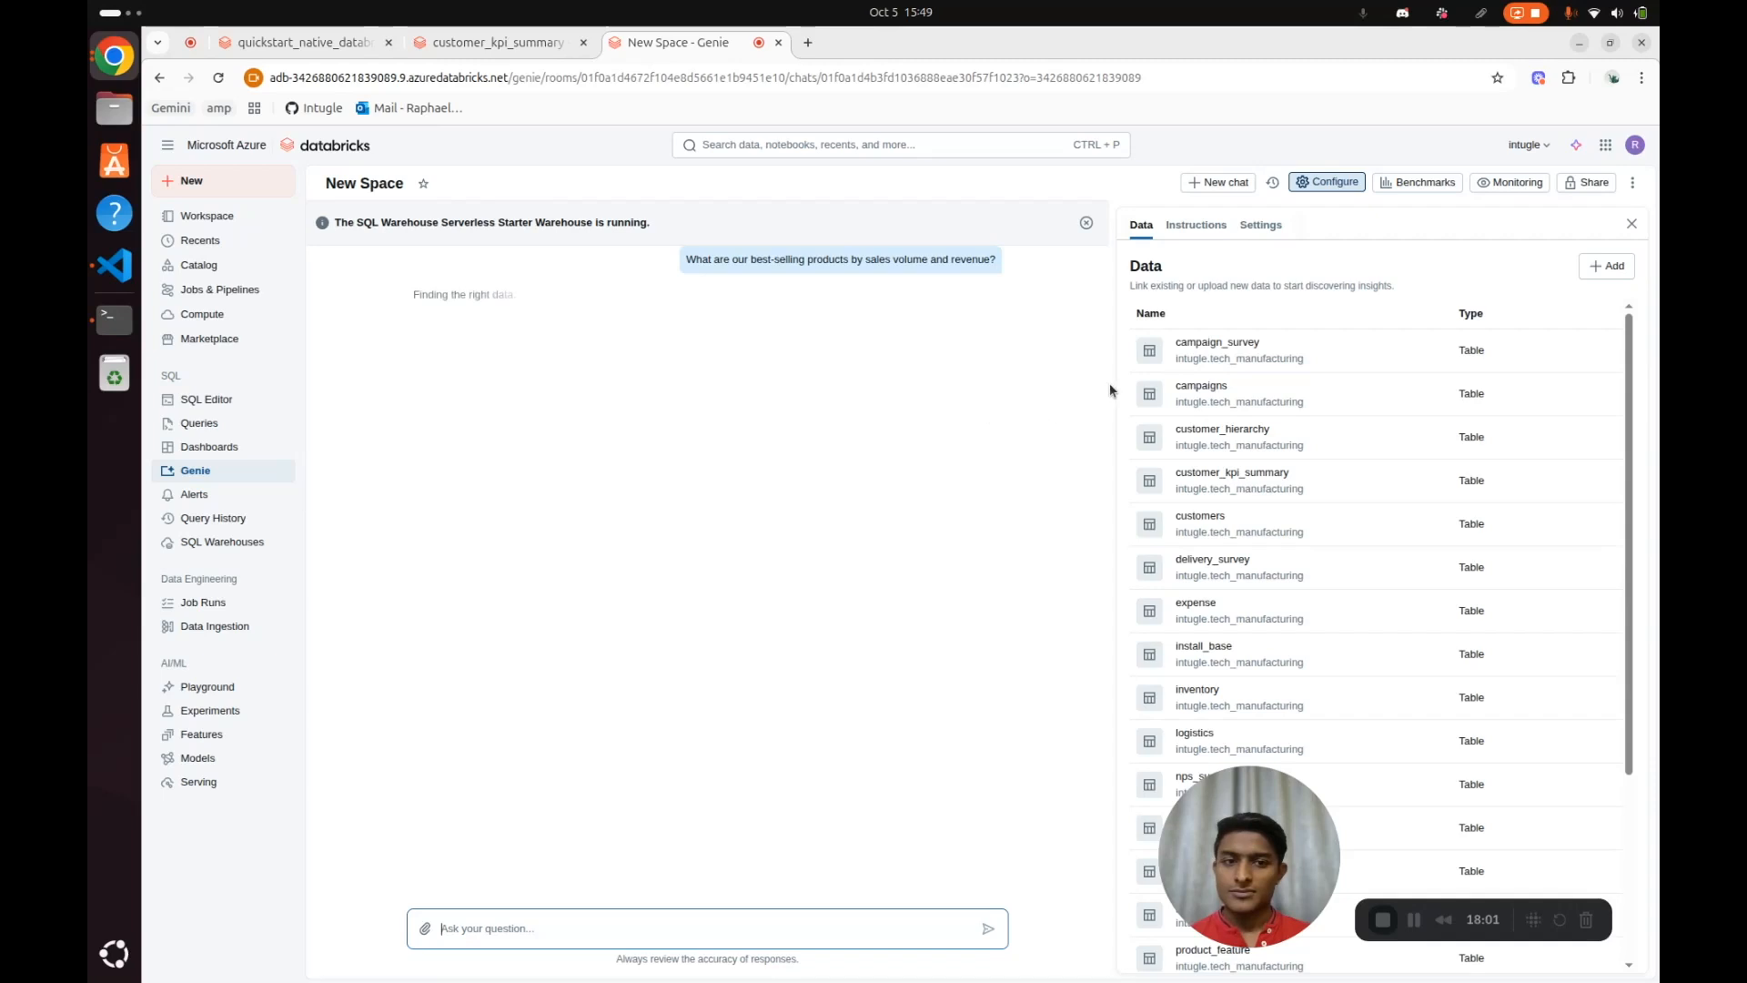
Review the description and column comments of the campaign_survey table in the space's data
{"action": "left_click", "coordinate": [1234, 346]}
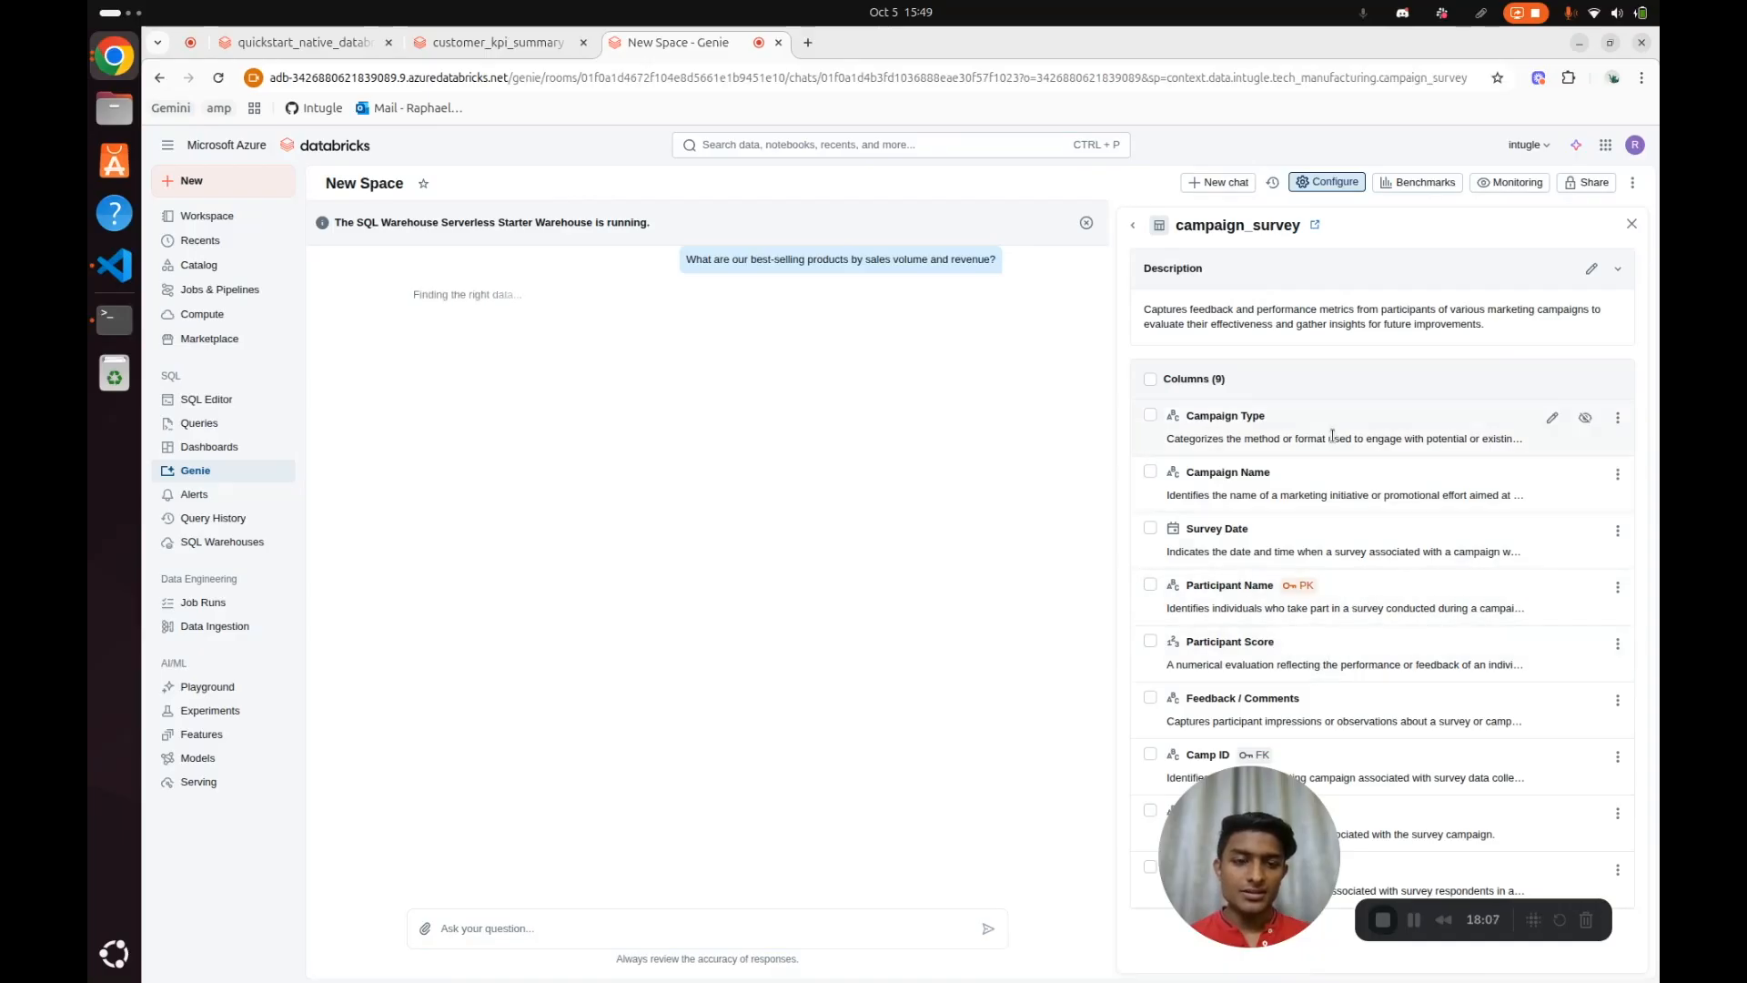
{"action": "scroll", "coordinate": [1434, 553], "scroll_direction": "down", "scroll_amount": 1}
{"action": "scroll", "coordinate": [1435, 553], "scroll_direction": "up", "scroll_amount": 1}
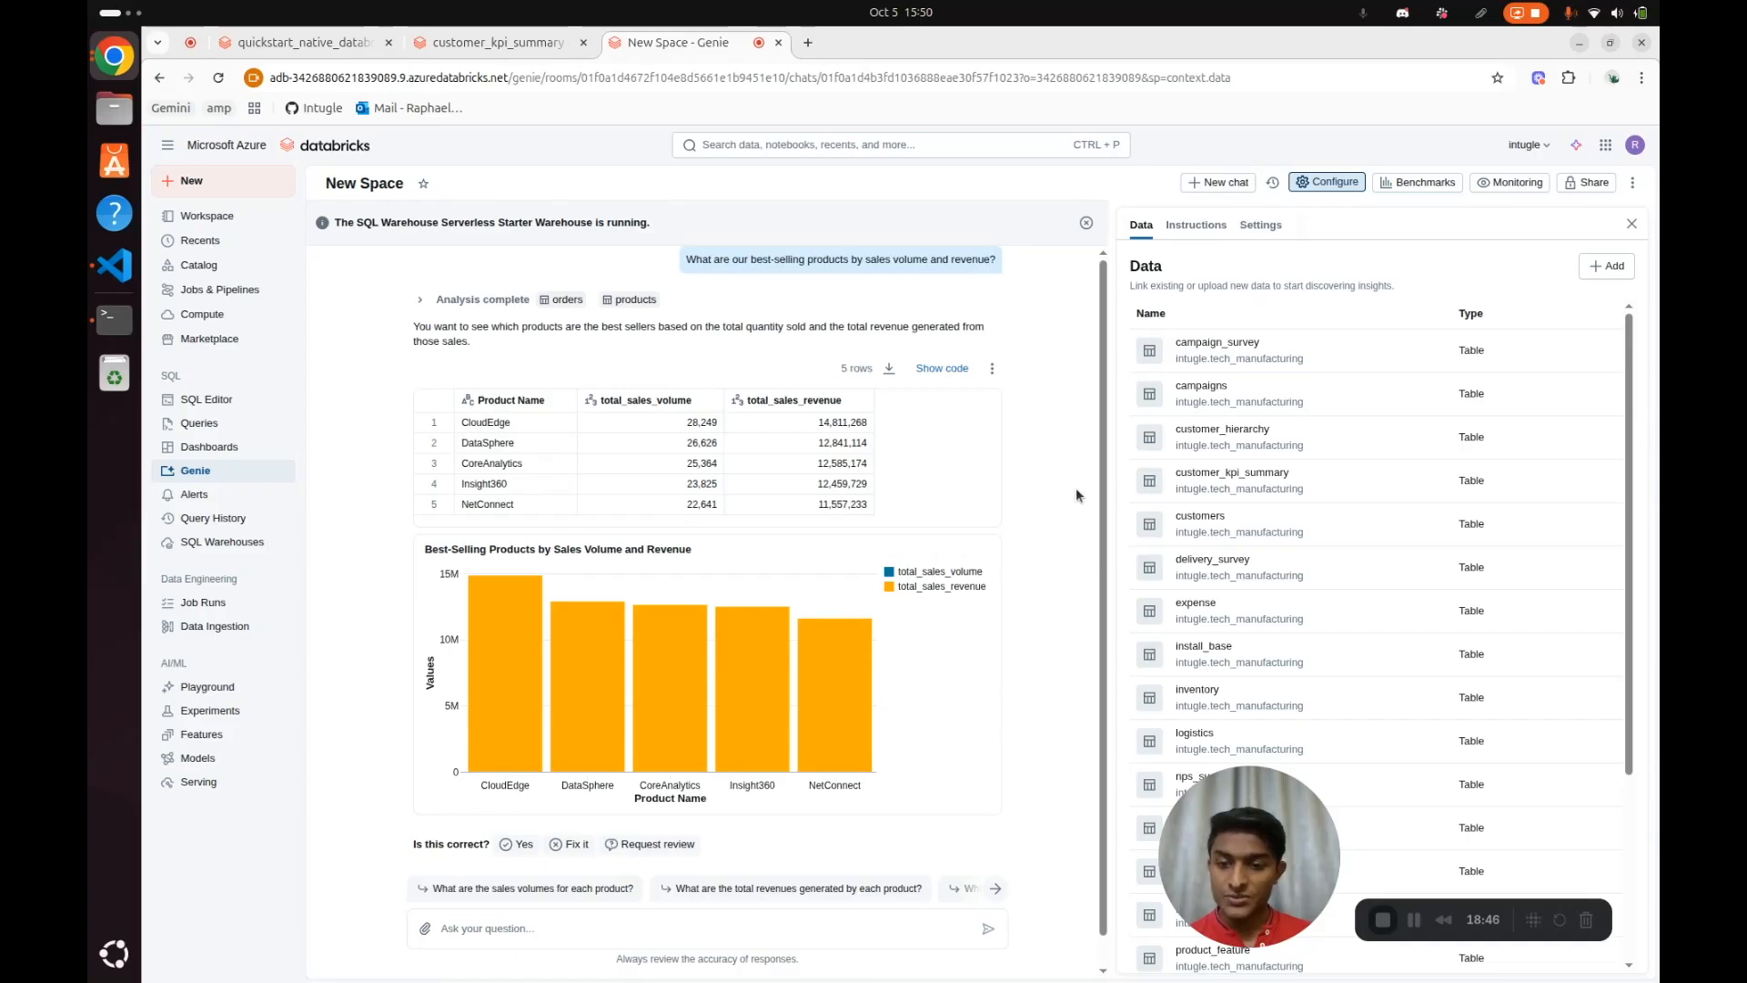
Examine the best-selling products table and chart, and display the SQL code behind the answer
{"action": "scroll", "coordinate": [1075, 491], "scroll_direction": "down", "scroll_amount": 1}
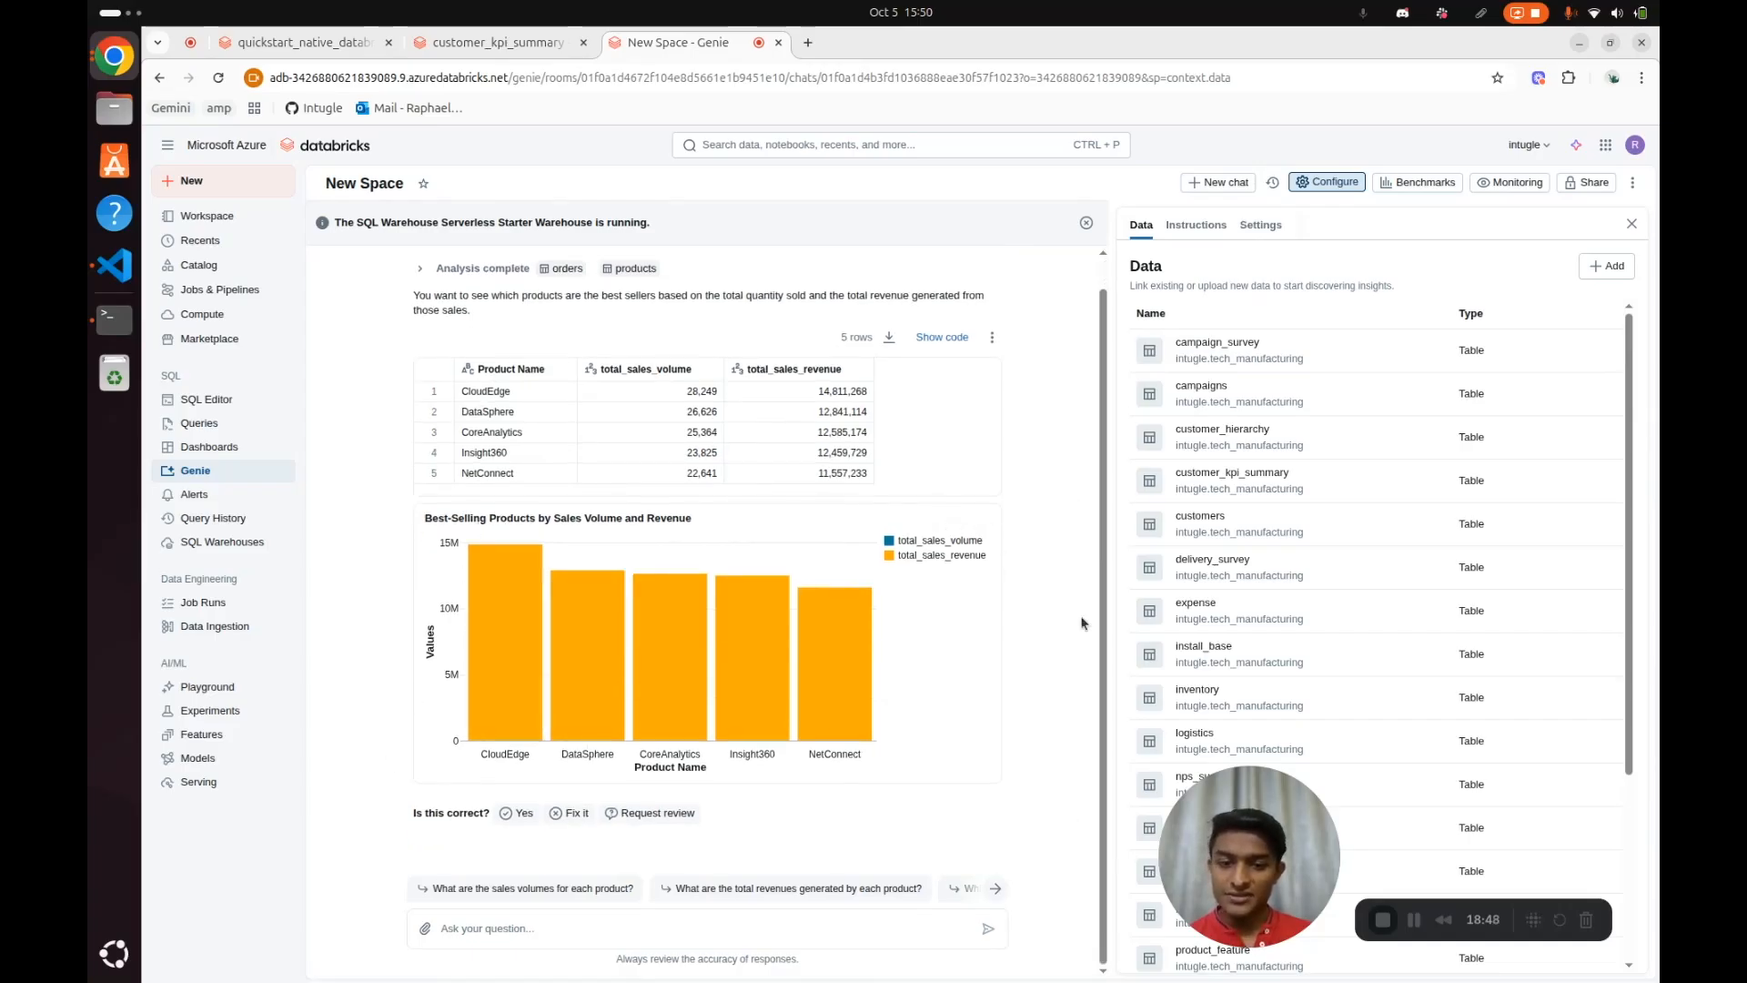
{"action": "scroll", "coordinate": [1053, 601], "scroll_direction": "up", "scroll_amount": 1}
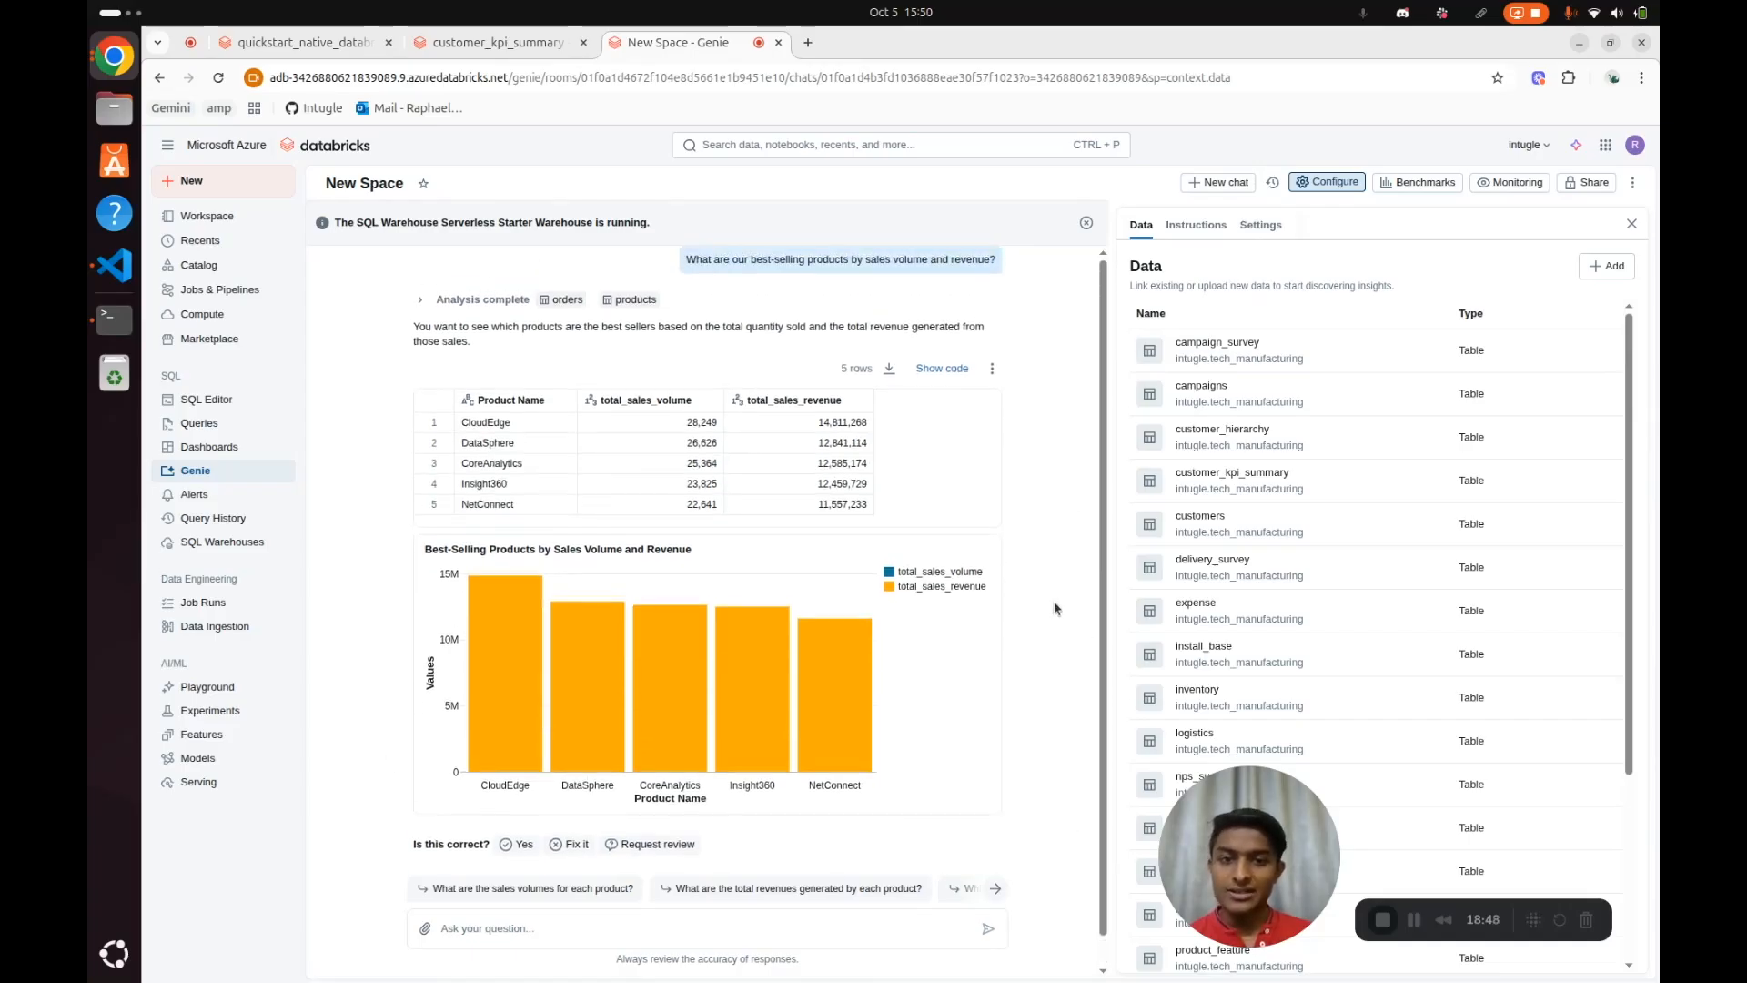
{"action": "left_click", "coordinate": [943, 368]}
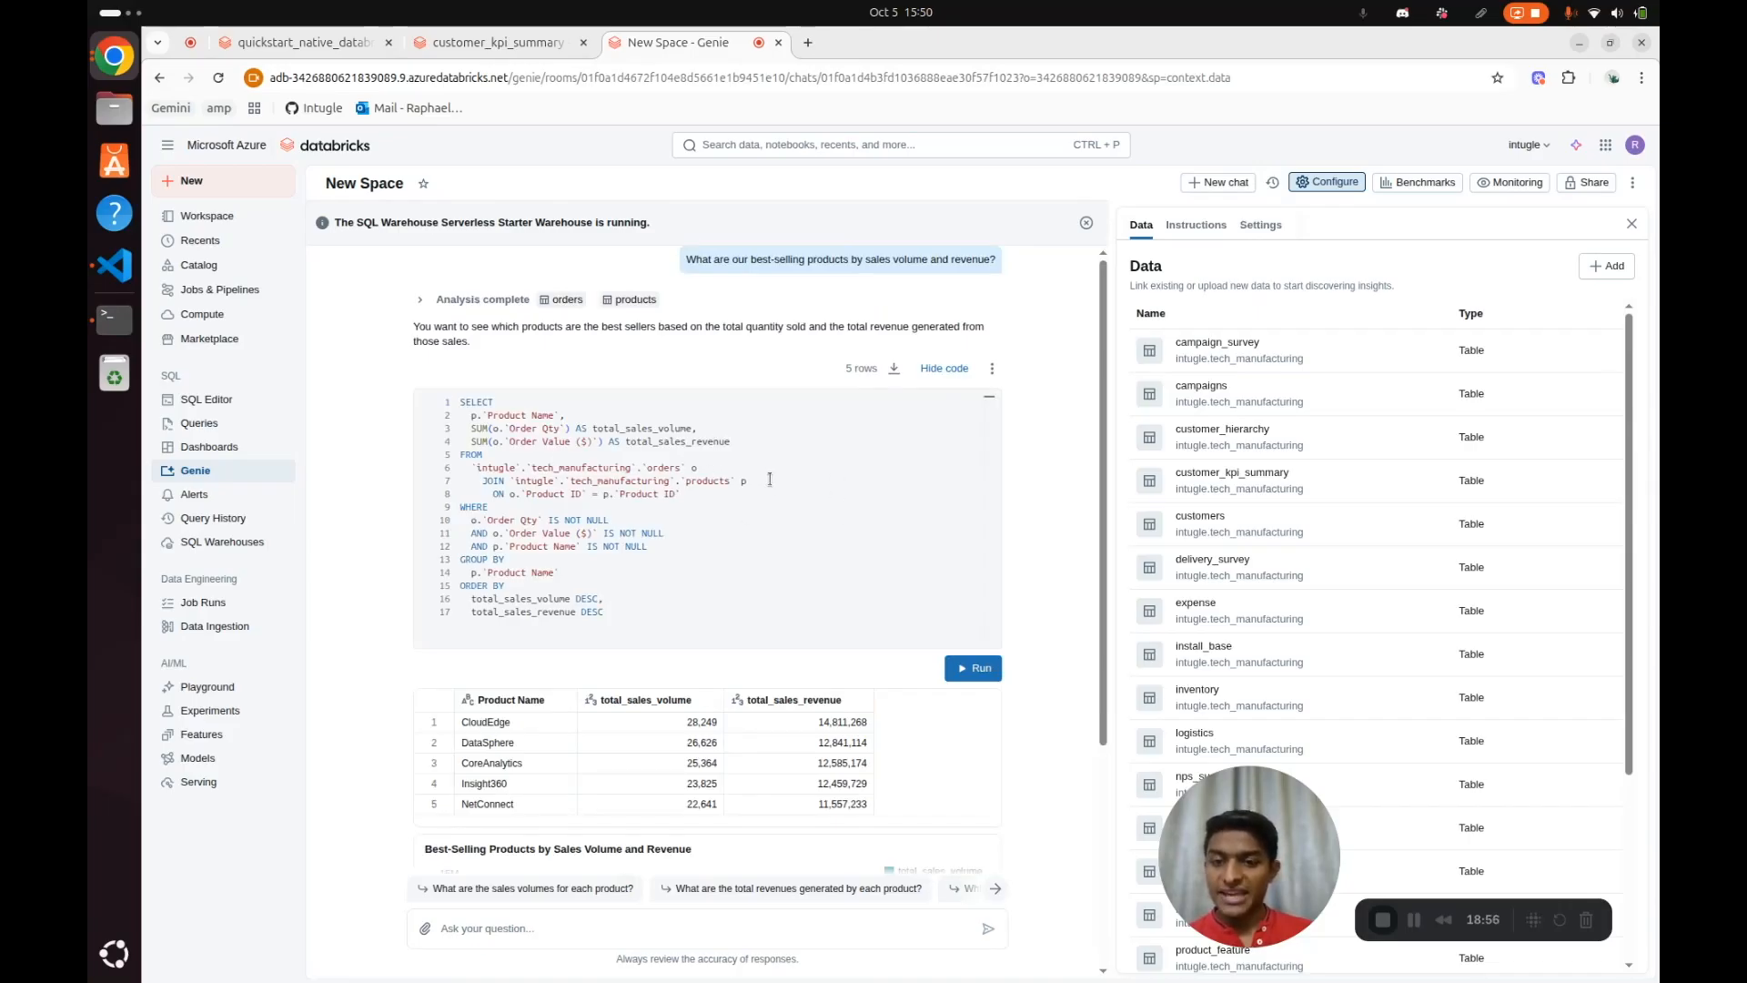
{"action": "left_click", "coordinate": [770, 507]}
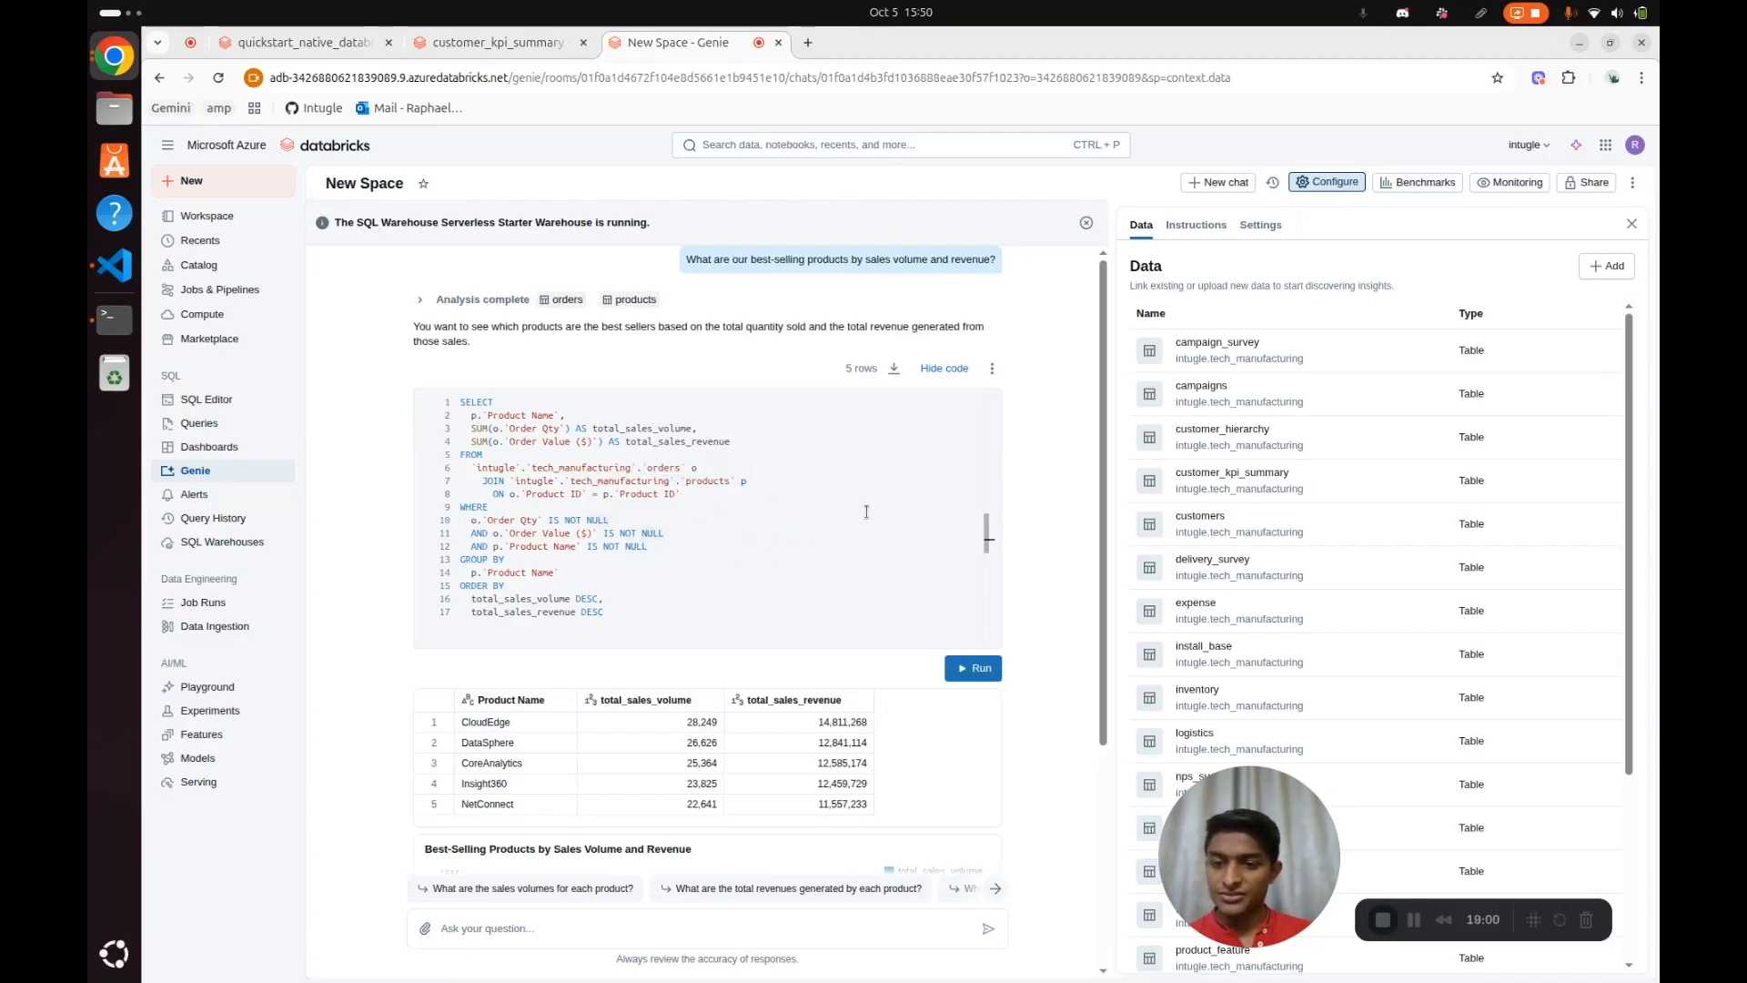
{"action": "scroll", "coordinate": [913, 760], "scroll_direction": "down", "scroll_amount": 3}
{"action": "scroll", "coordinate": [959, 669], "scroll_direction": "up", "scroll_amount": 3}
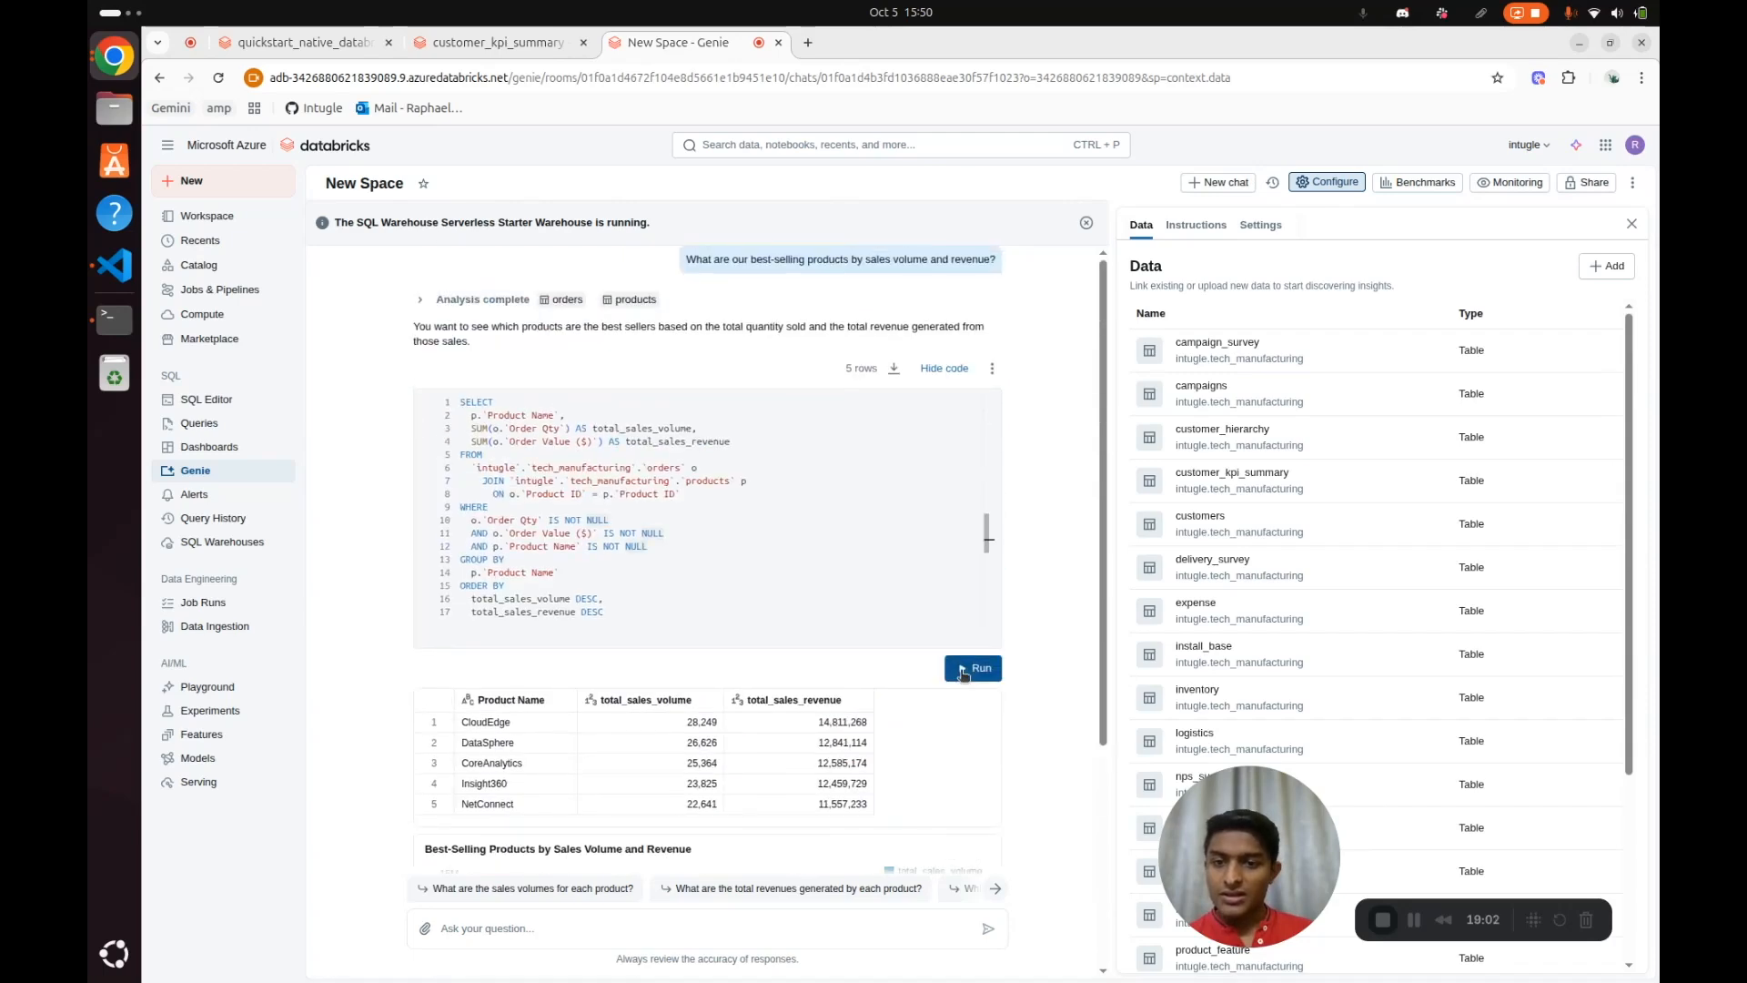
Ask Genie "Who are our most profitable customers when considering their entire lifecycle, including purchase history, renewals, and the cost of support?"
{"action": "scroll", "coordinate": [925, 742], "scroll_direction": "down", "scroll_amount": 1}
{"action": "scroll", "coordinate": [921, 734], "scroll_direction": "down", "scroll_amount": 3}
{"action": "left_click", "coordinate": [749, 917]}
{"action": "type", "text": "Who are our most profitable customers when considering their entire lifecycle, including purchase history, renewals, and the cost of support?"}
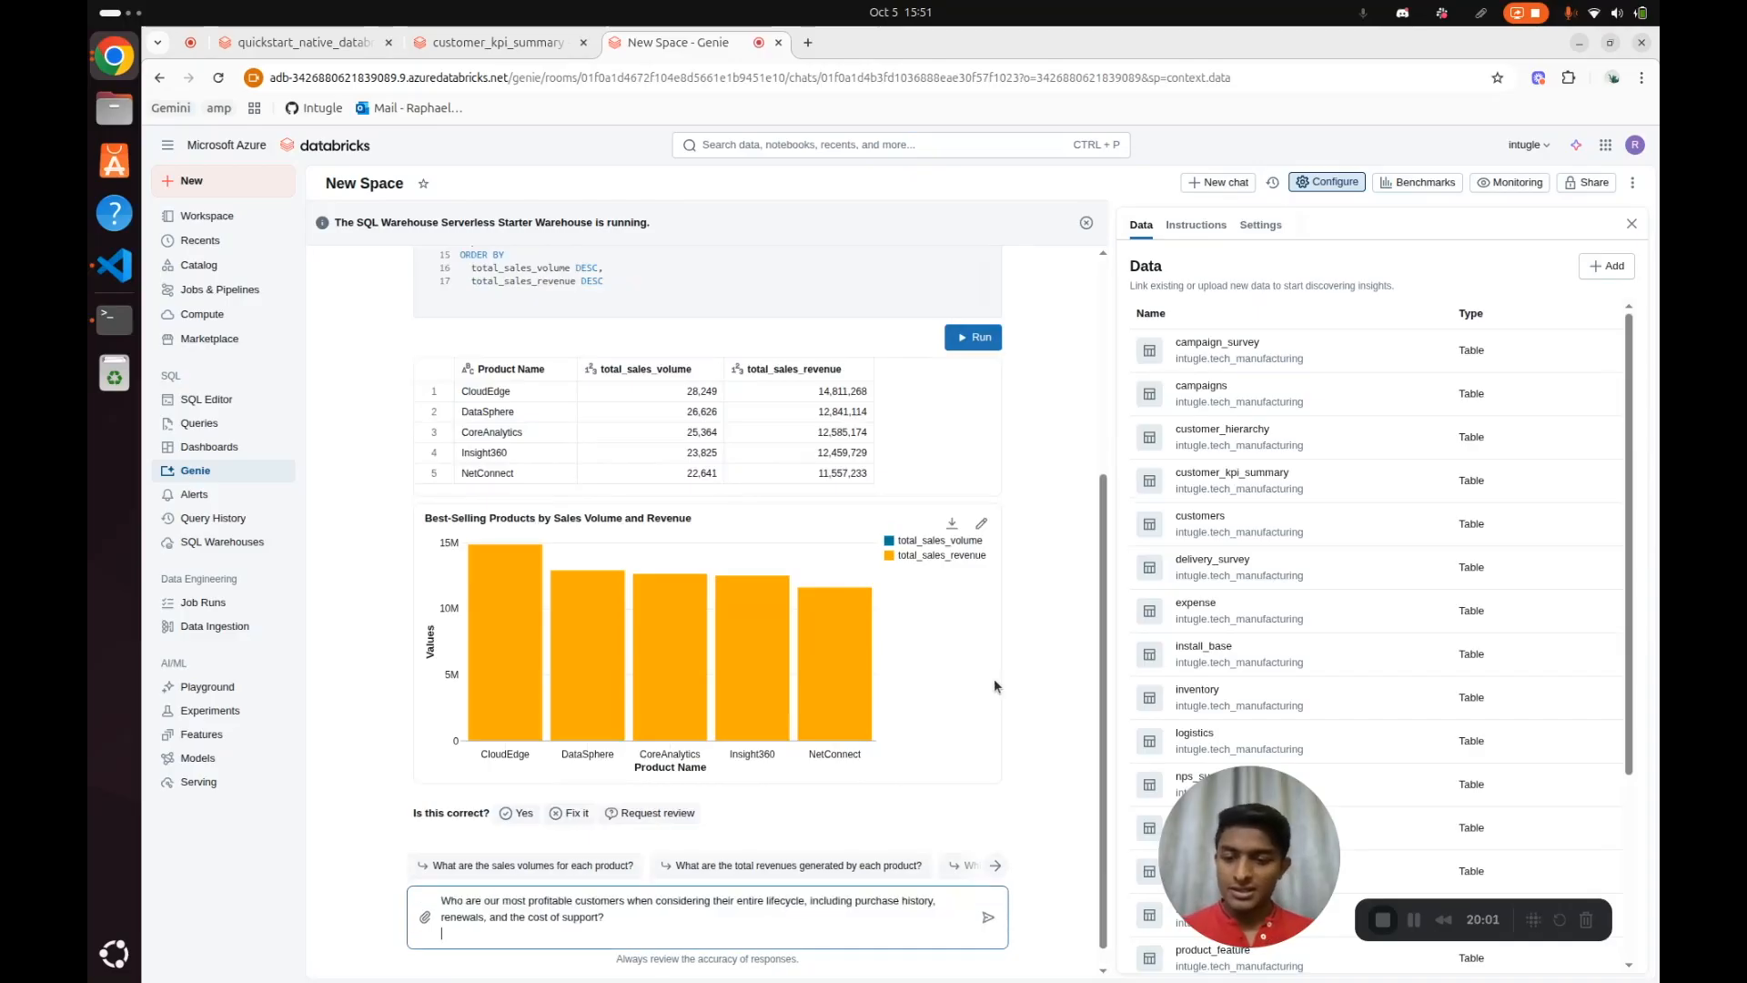
{"action": "key", "text": "shift+Return"}
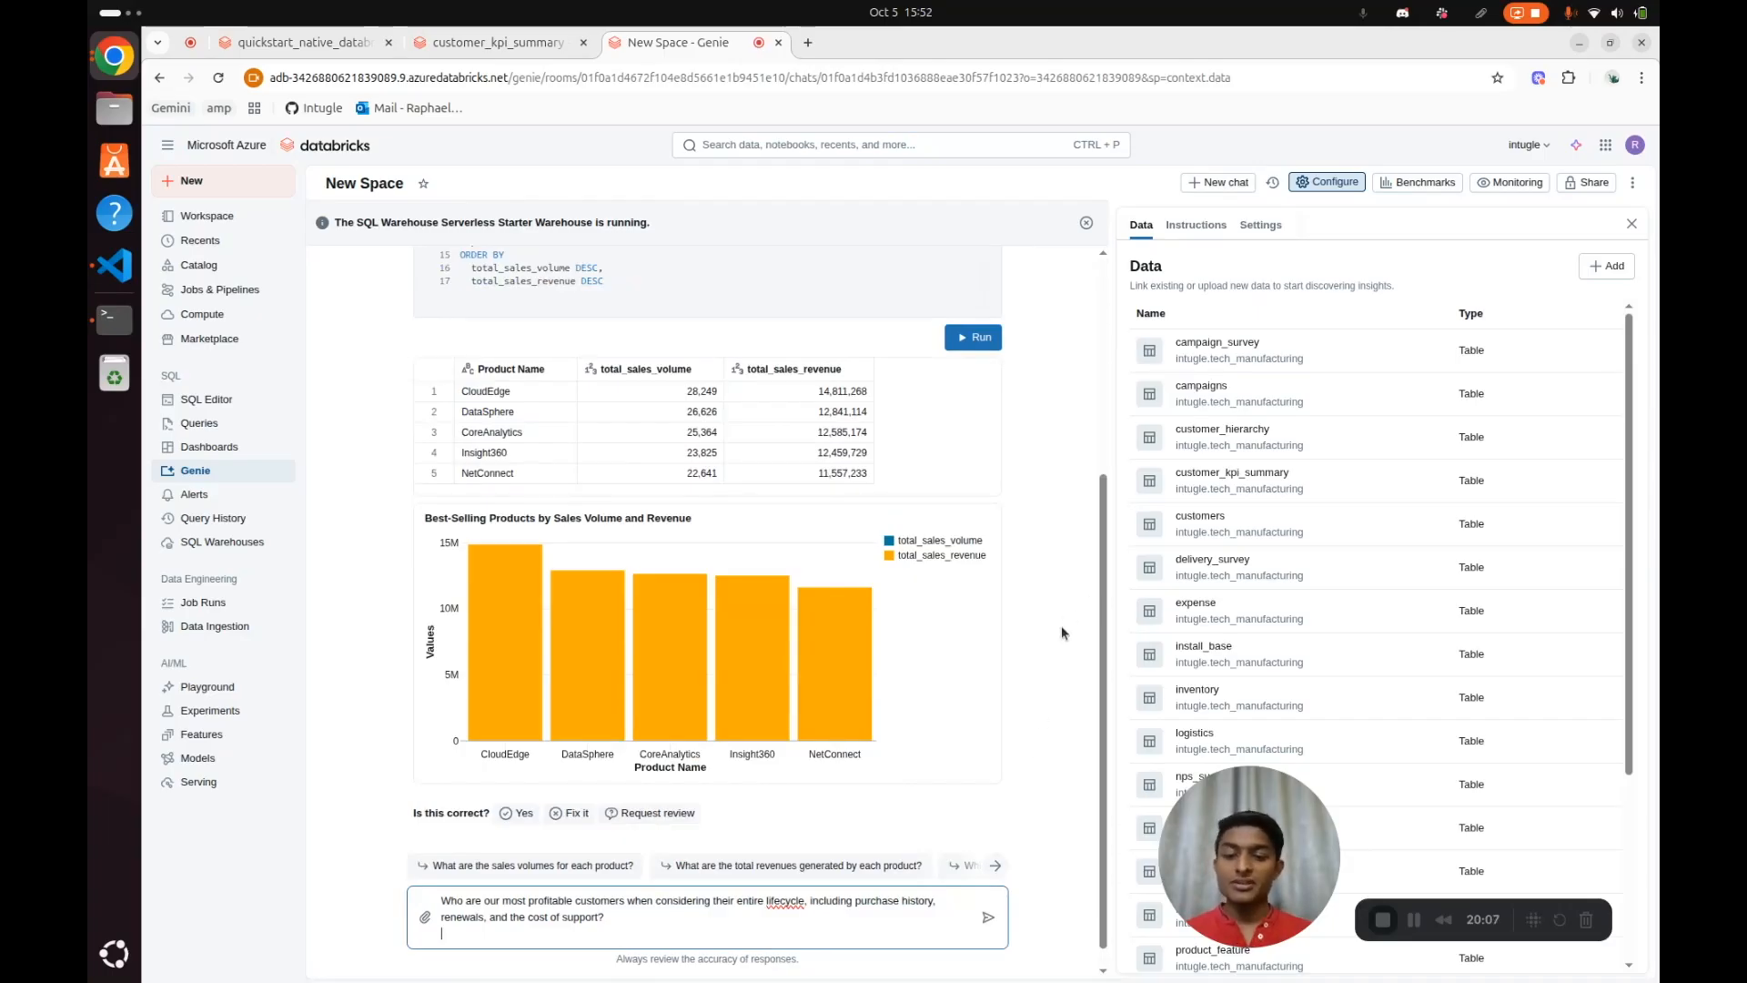
{"action": "key", "text": "Return"}
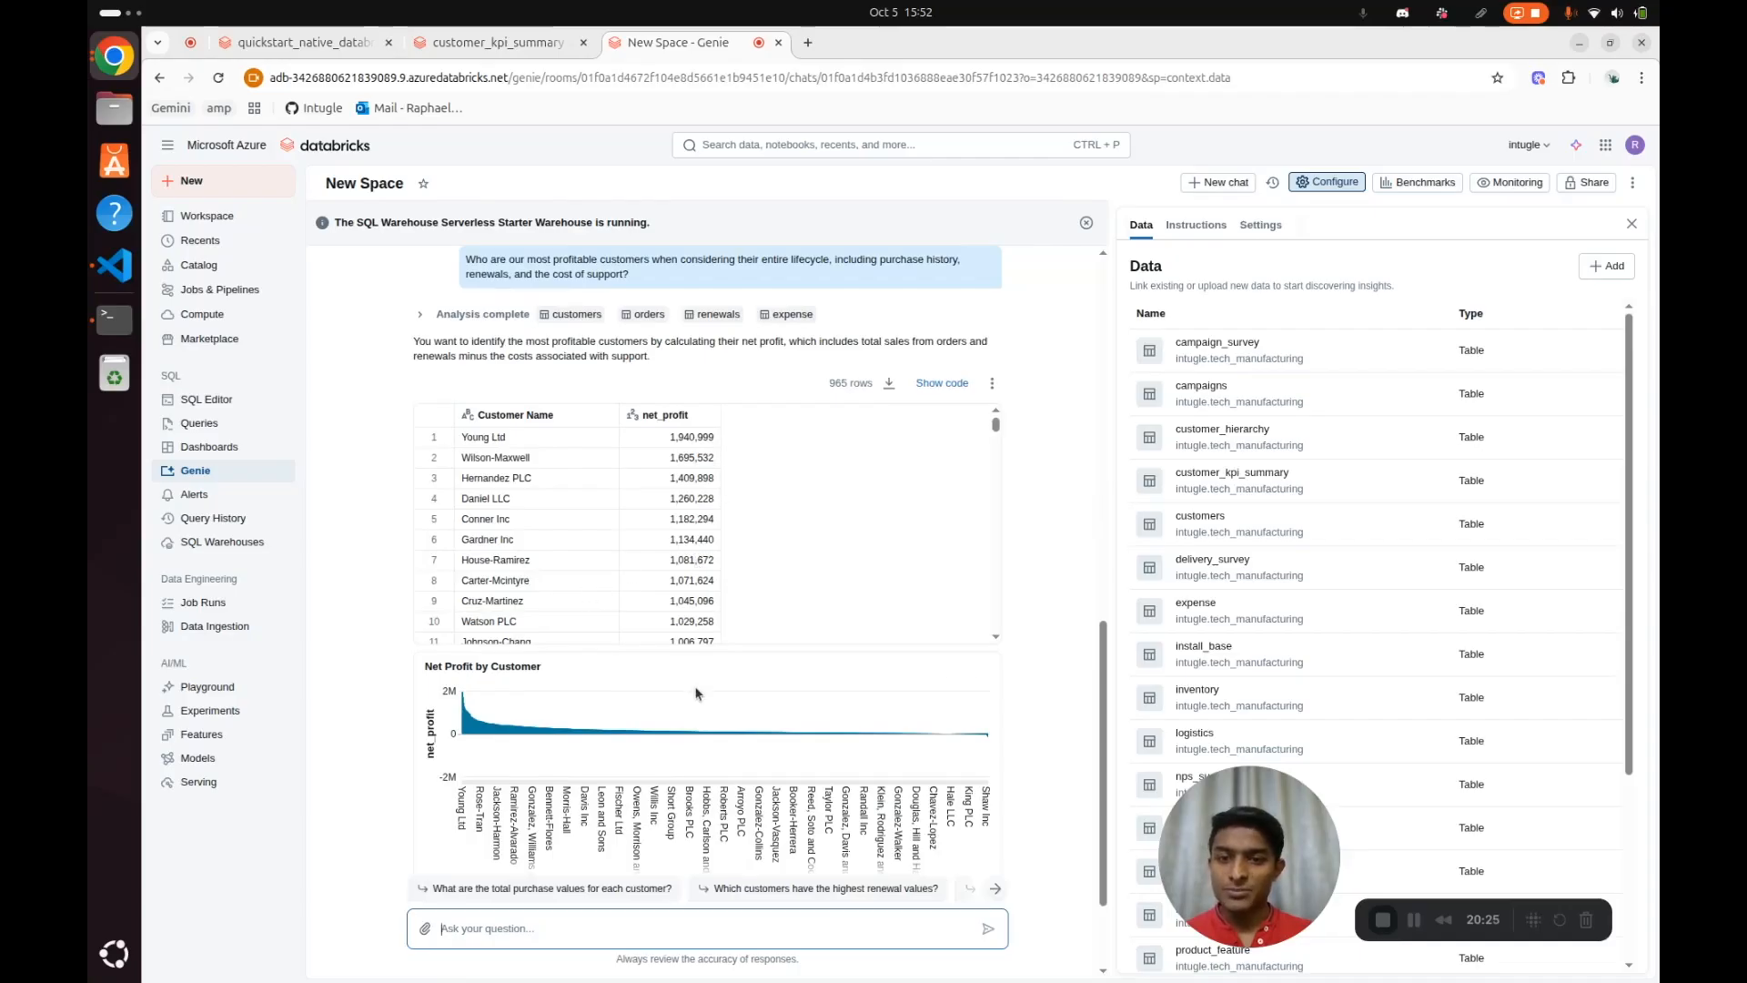
Look through the net profit by customer results and display the SQL code generated for that answer
{"action": "scroll", "coordinate": [810, 555], "scroll_direction": "down", "scroll_amount": 2}
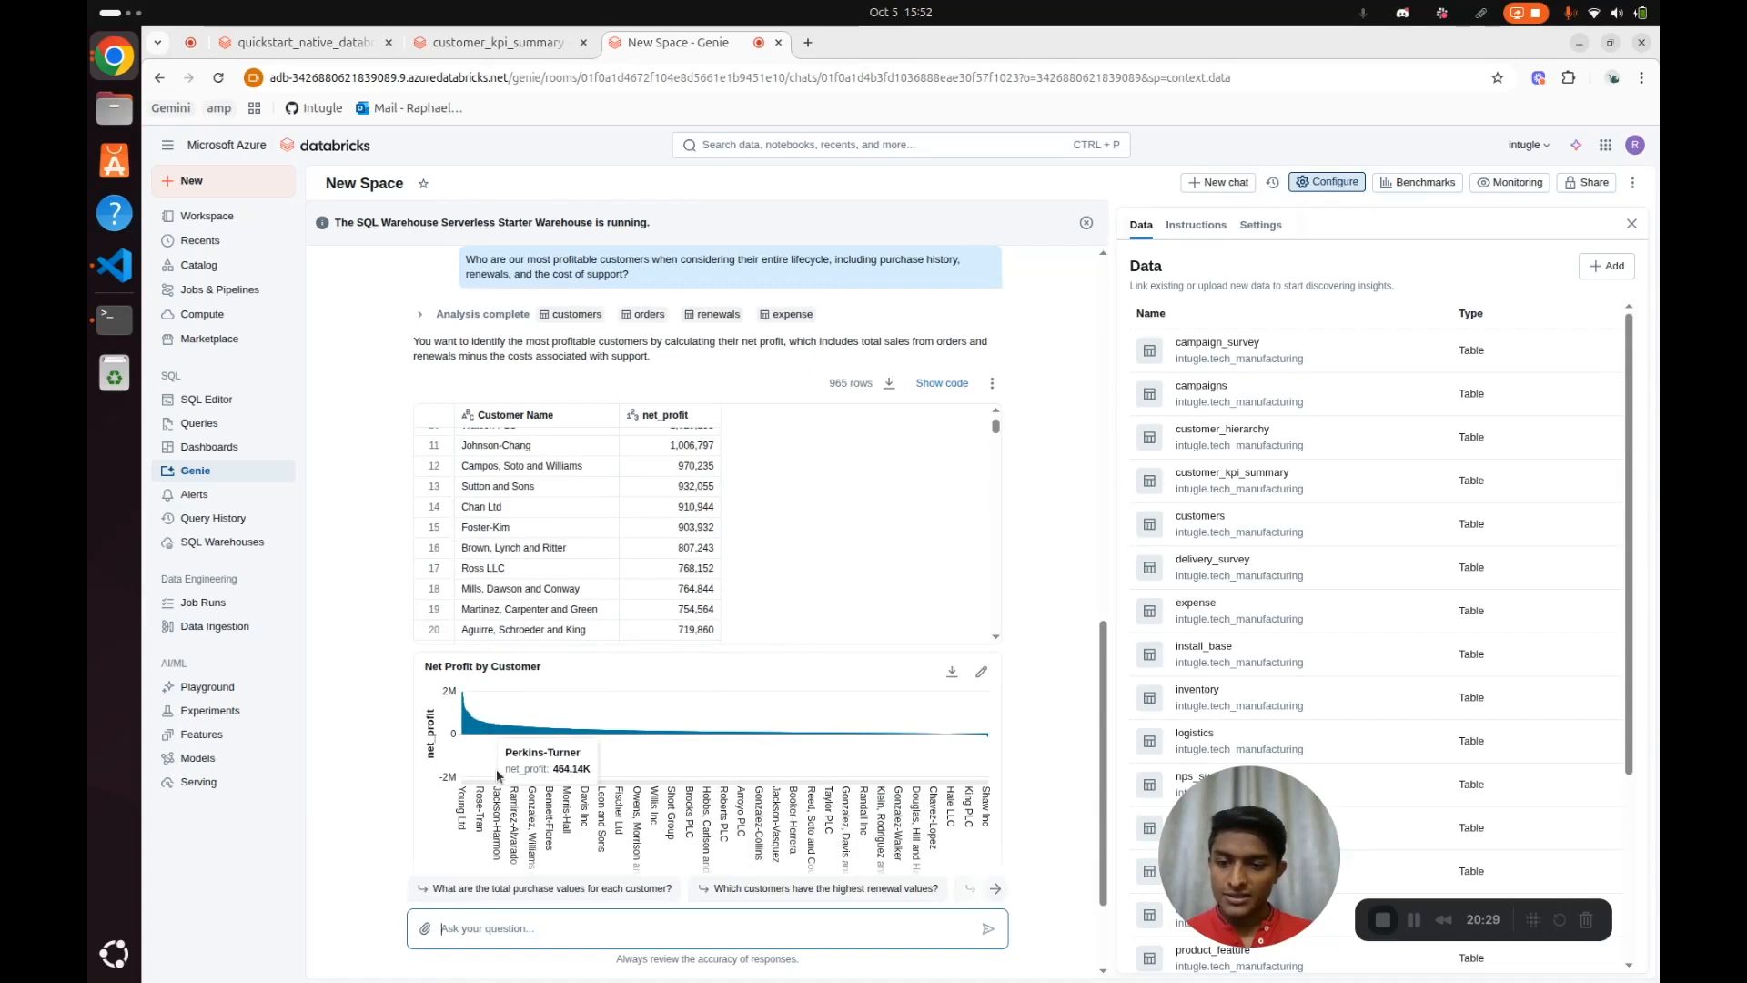
{"action": "scroll", "coordinate": [1050, 482], "scroll_direction": "up", "scroll_amount": 1}
{"action": "left_click", "coordinate": [942, 482]}
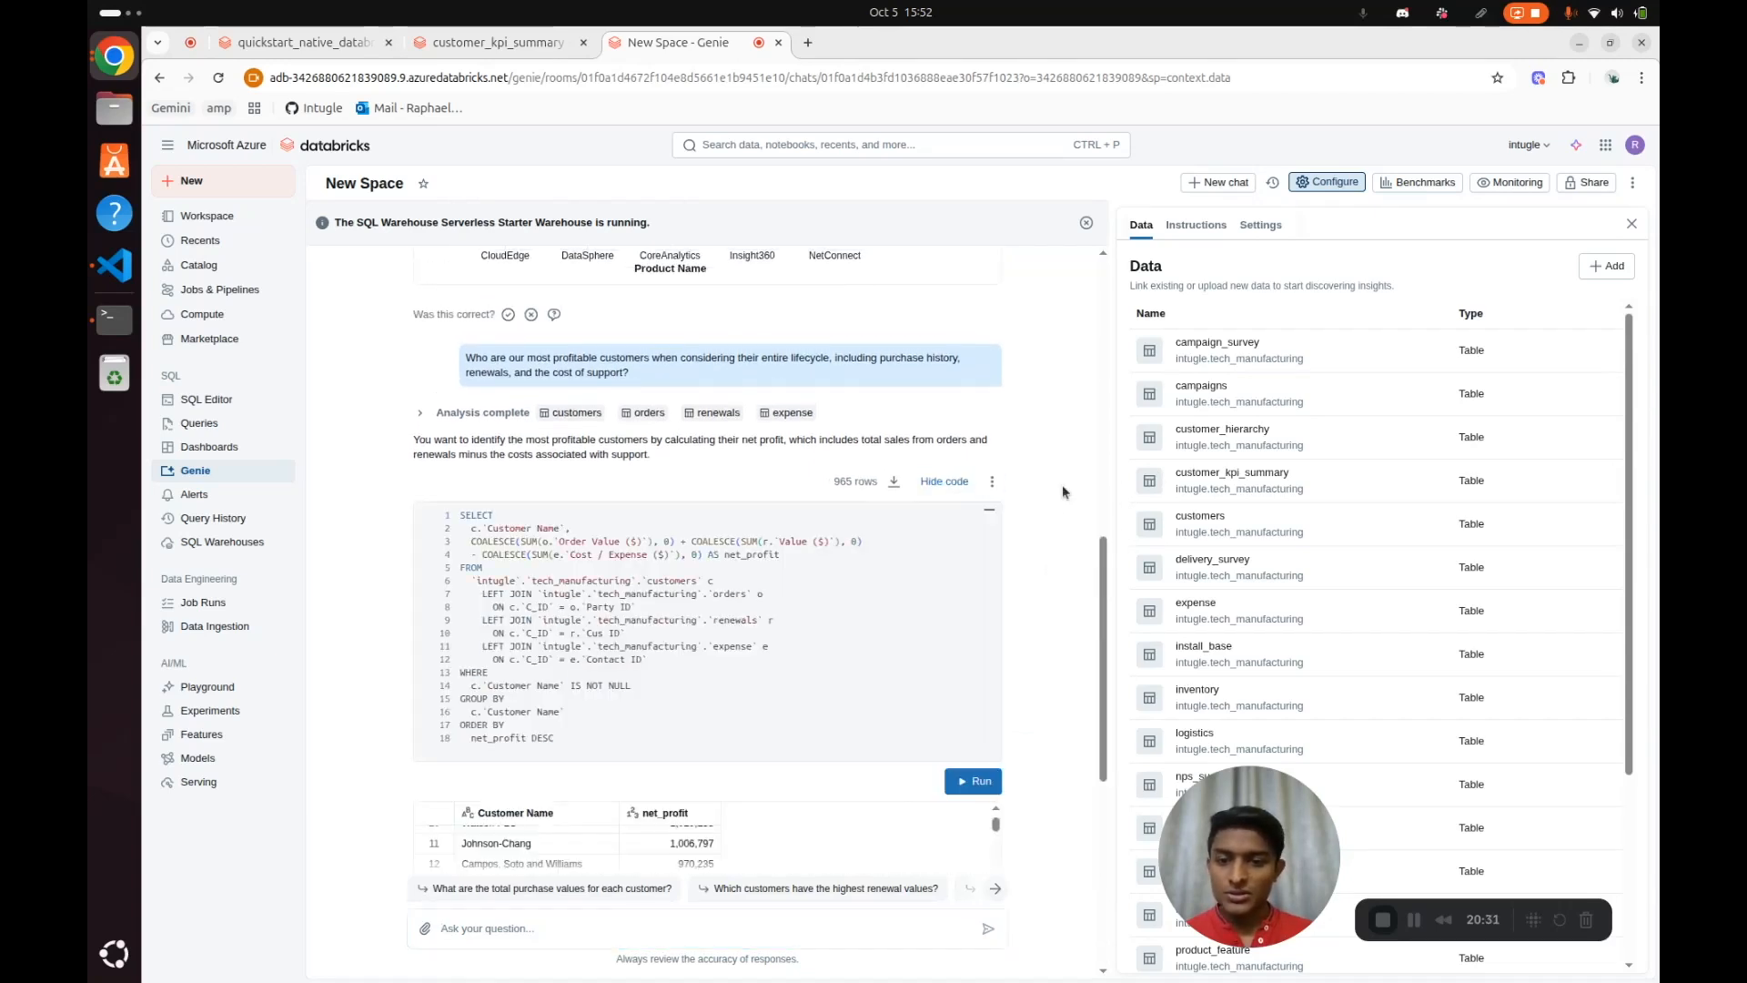
{"action": "scroll", "coordinate": [1061, 484], "scroll_direction": "up", "scroll_amount": 1}
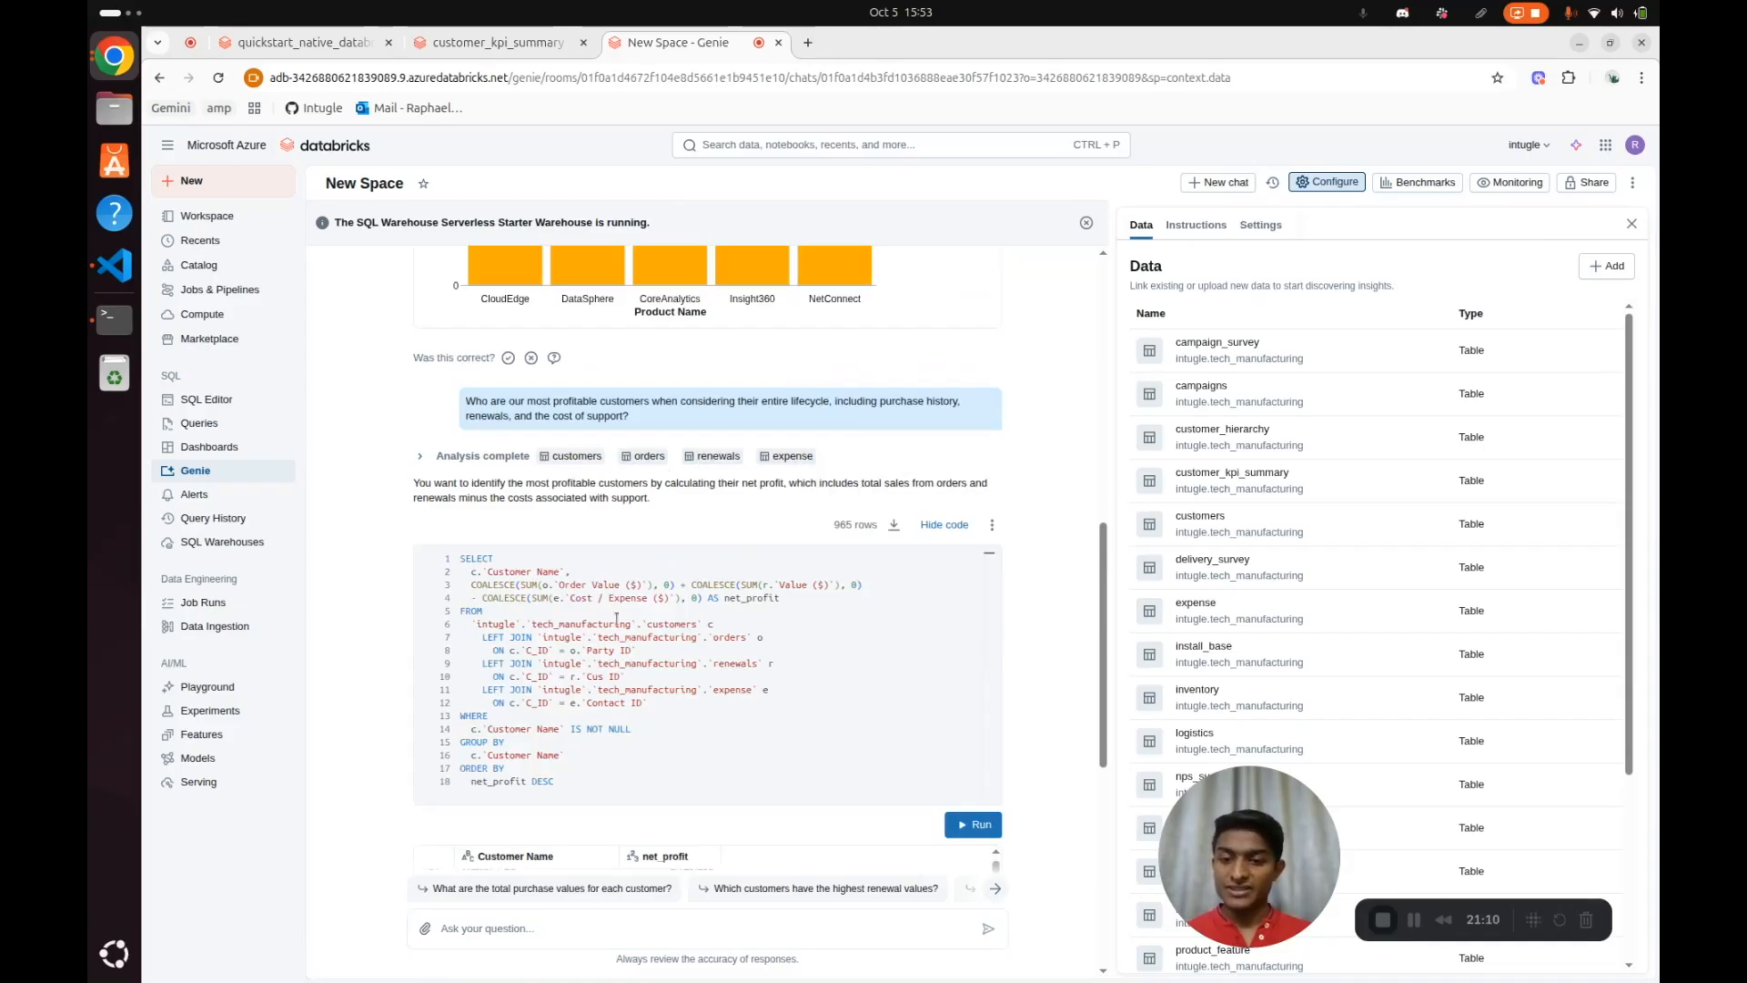
Highlight the query's table joins and the answer's net profit explanation, and review the Net Profit by Customer chart
{"action": "left_click_drag", "start_coordinate": [784, 647], "coordinate": [721, 613]}
{"action": "left_click", "coordinate": [773, 667]}
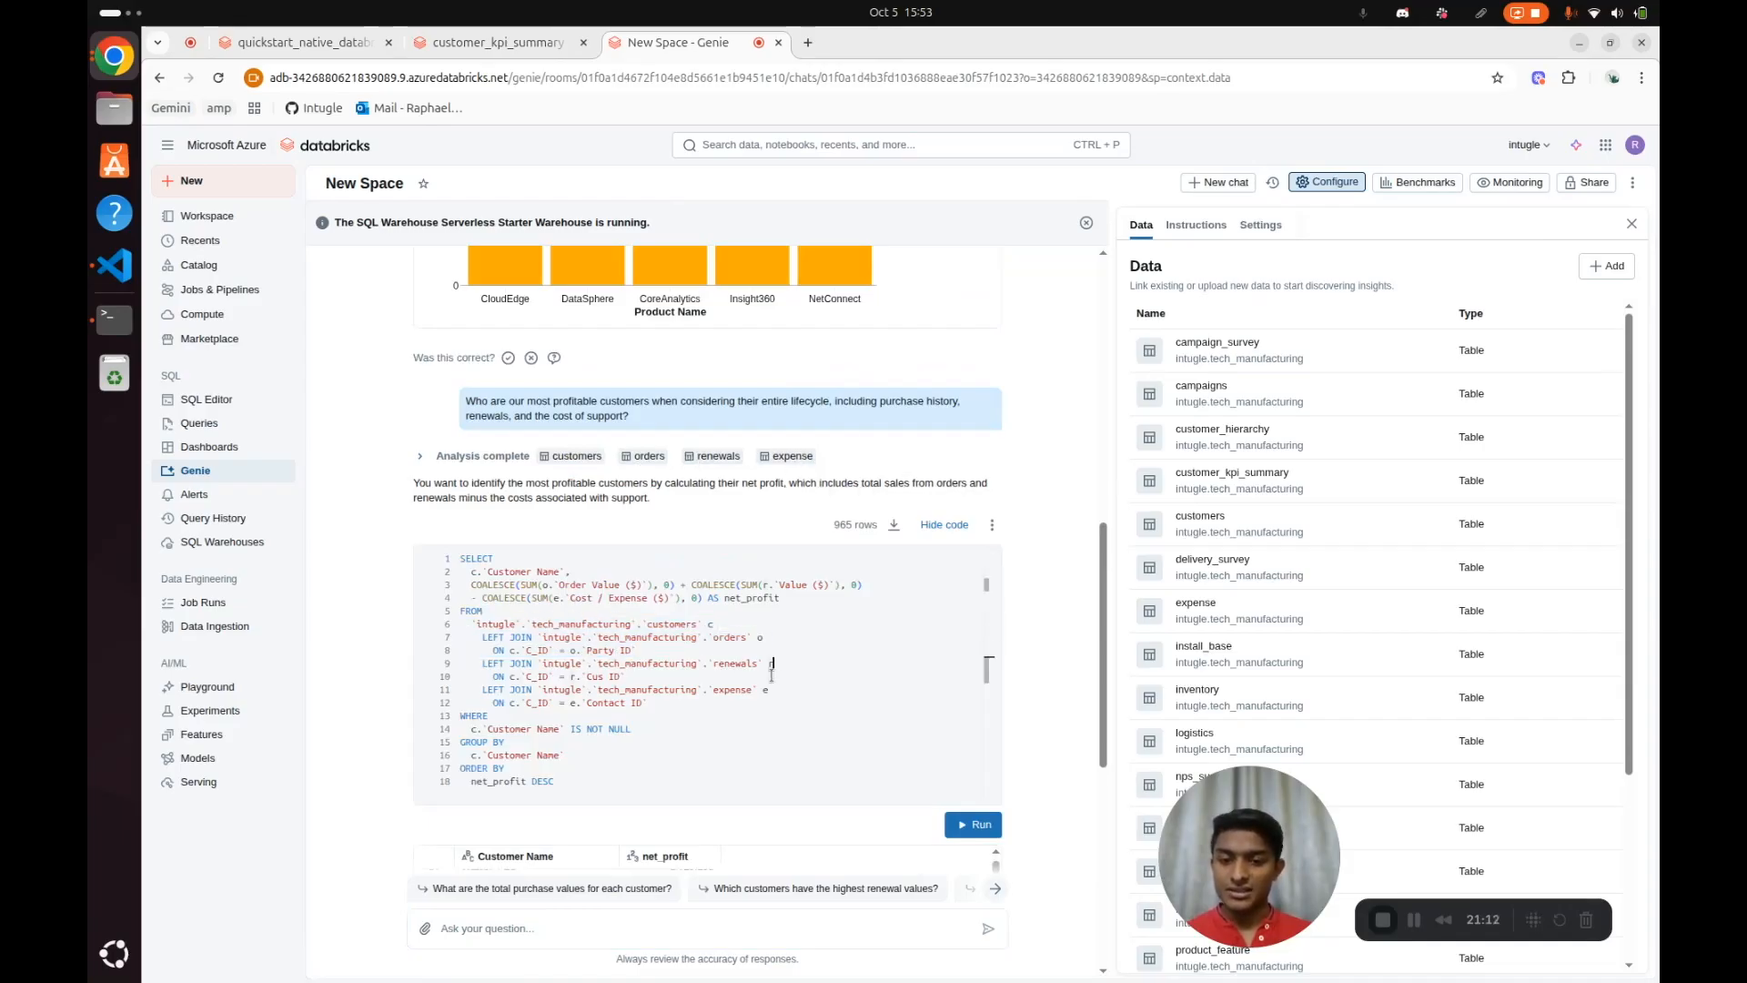
{"action": "left_click_drag", "start_coordinate": [698, 715], "coordinate": [582, 597]}
{"action": "left_click", "coordinate": [1024, 445]}
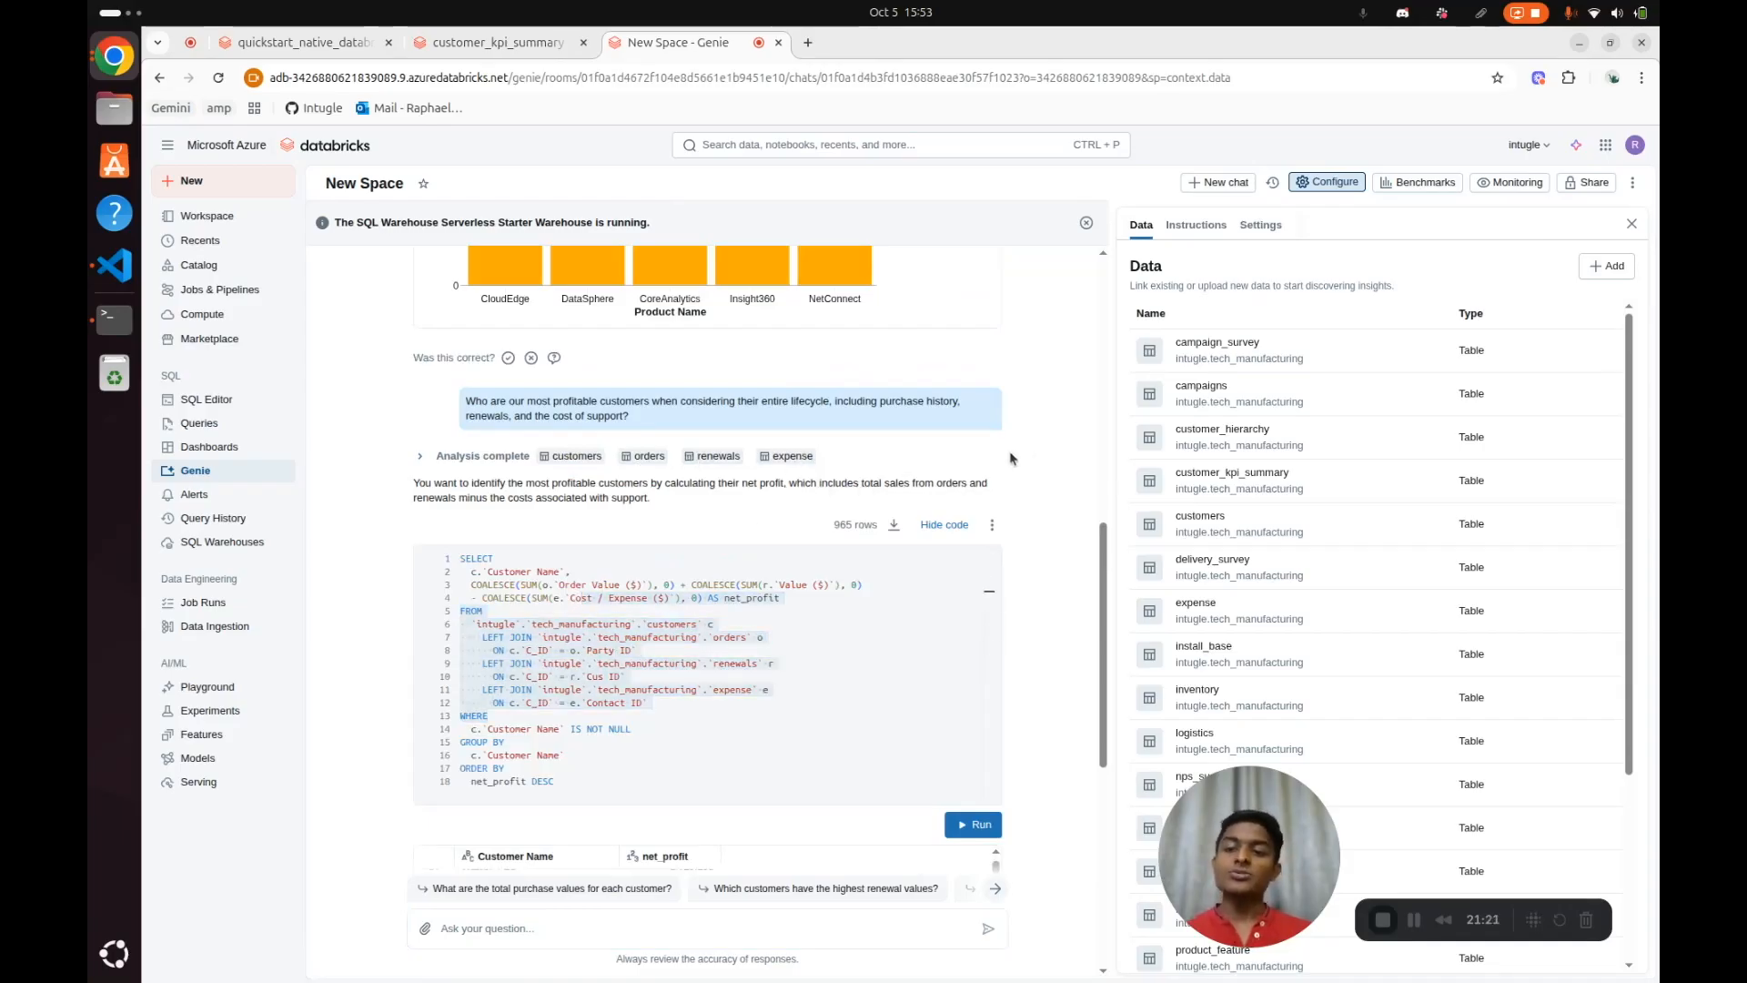
{"action": "left_click_drag", "start_coordinate": [680, 499], "coordinate": [411, 482]}
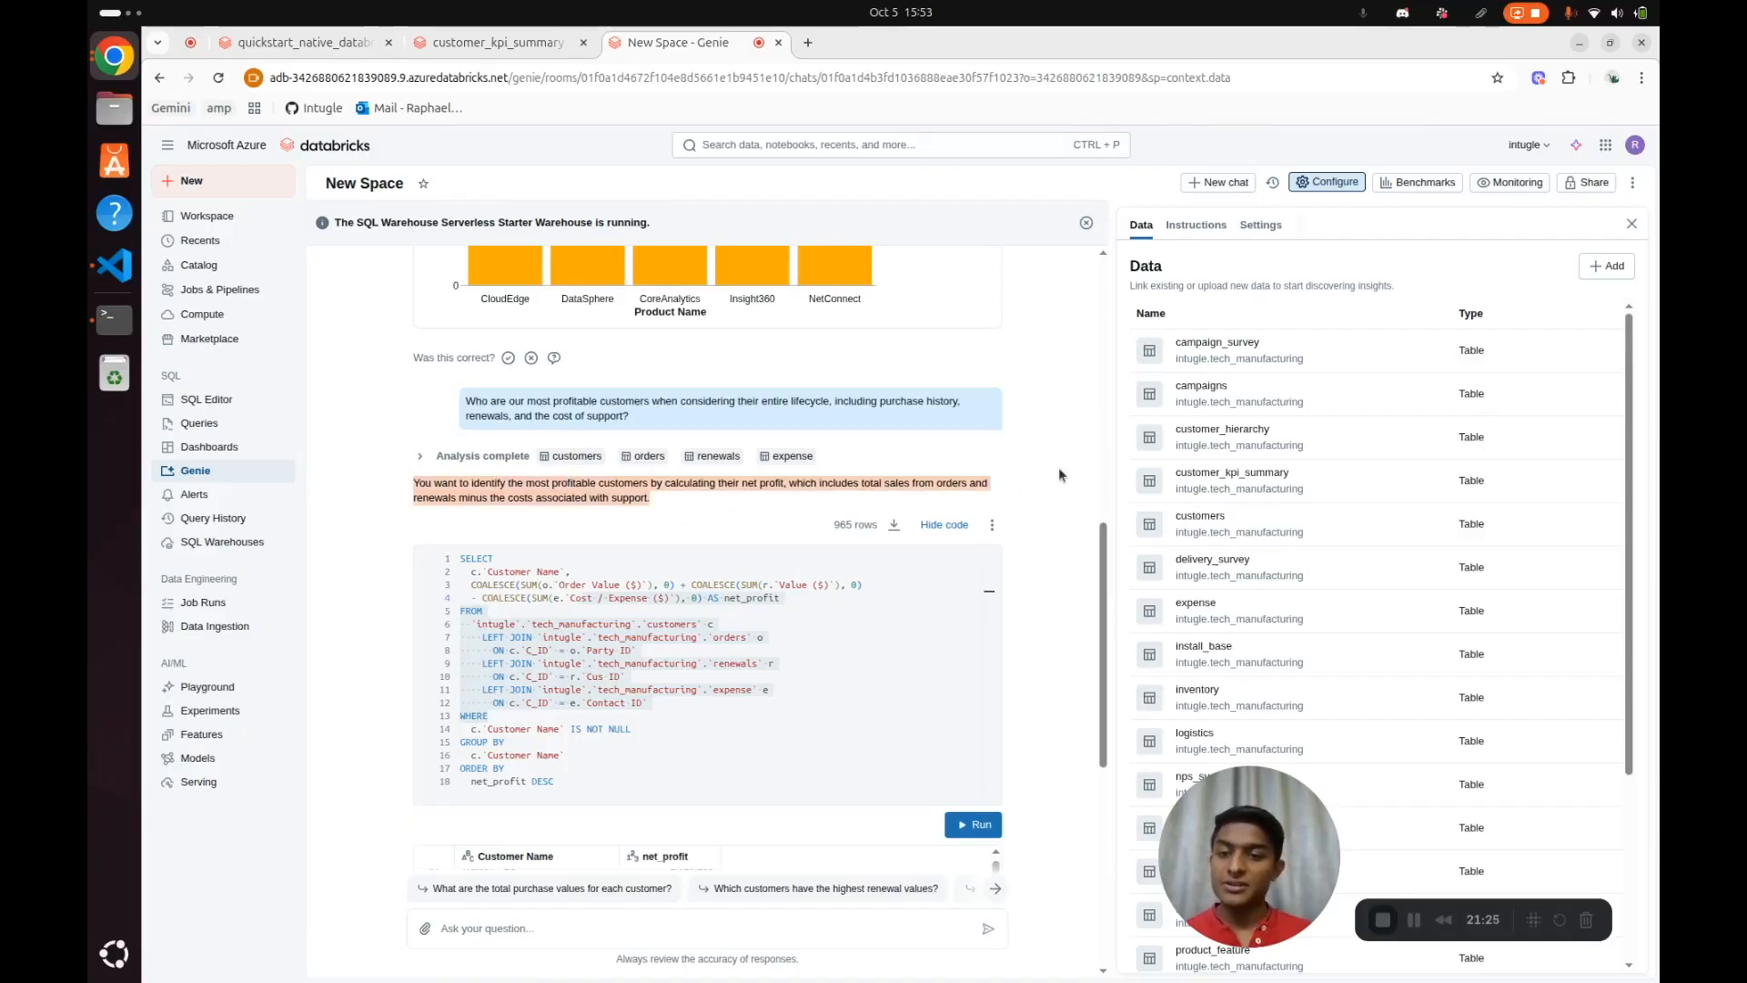
{"action": "scroll", "coordinate": [1068, 464], "scroll_direction": "down", "scroll_amount": 3}
{"action": "scroll", "coordinate": [1067, 464], "scroll_direction": "down", "scroll_amount": 5}
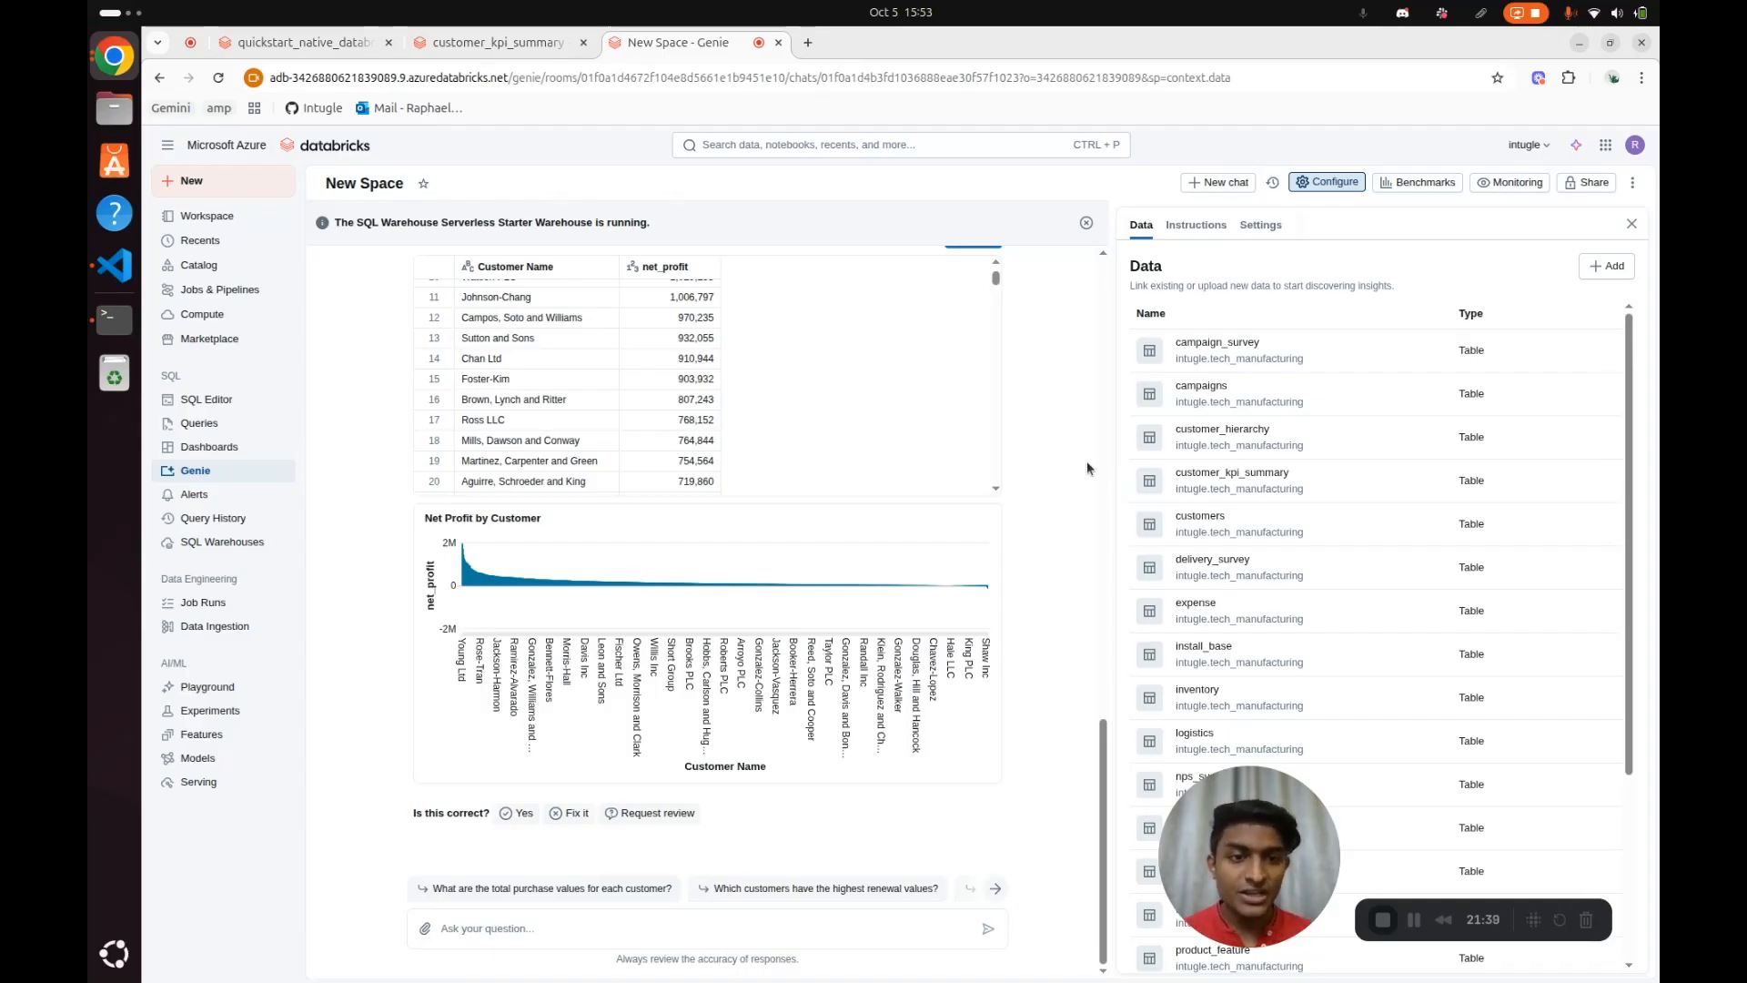
Review the description and column details of the campaign_survey table in the Genie space's data, and return to the table list
{"action": "left_click", "coordinate": [1272, 361]}
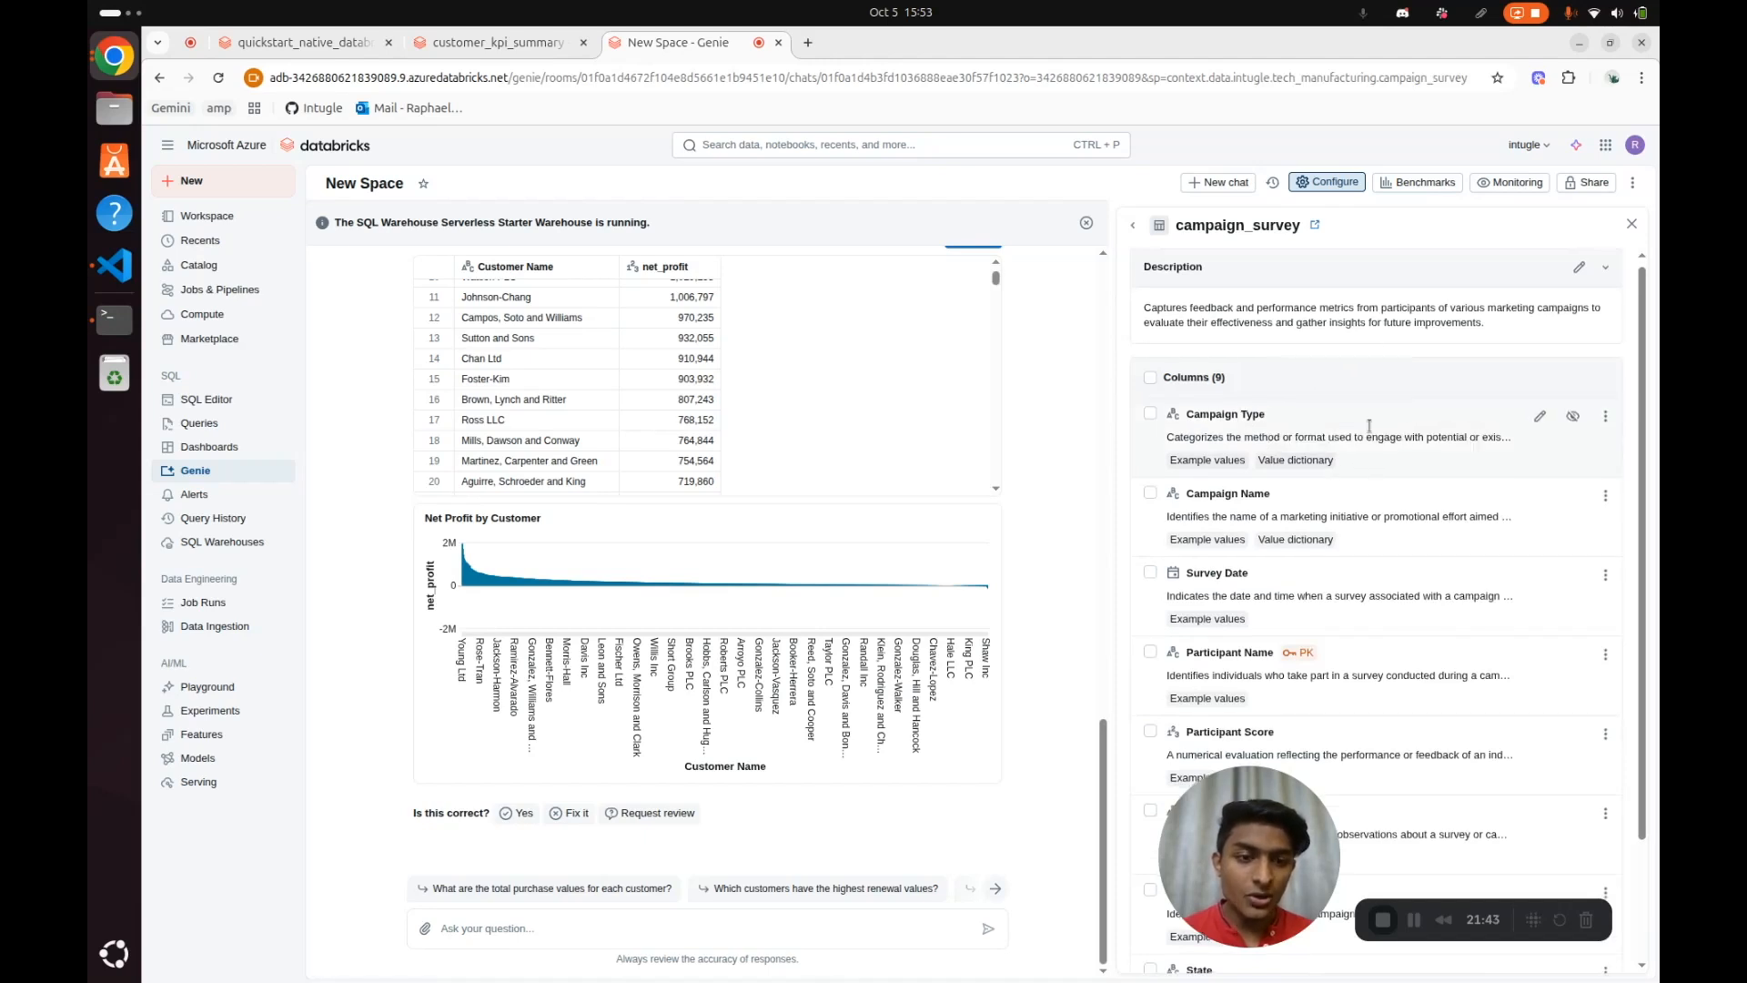
{"action": "scroll", "coordinate": [1387, 464], "scroll_direction": "down", "scroll_amount": 2}
{"action": "scroll", "coordinate": [1326, 526], "scroll_direction": "up", "scroll_amount": 2}
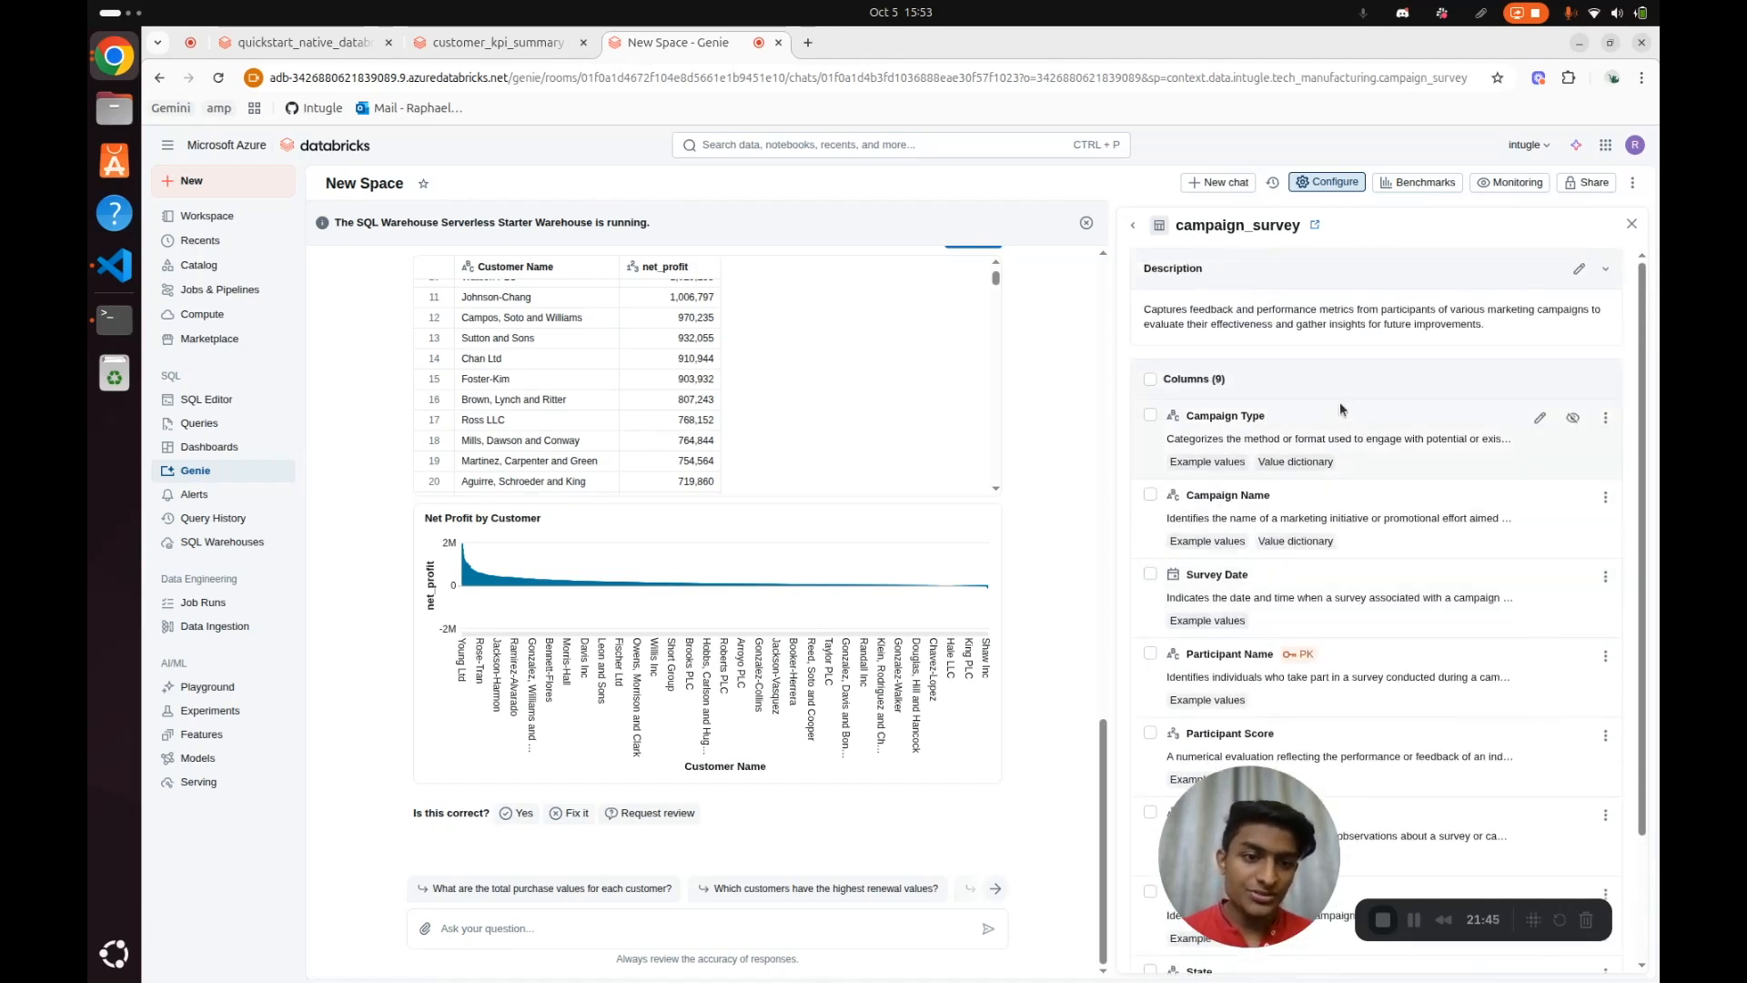
{"action": "left_click", "coordinate": [1133, 225]}
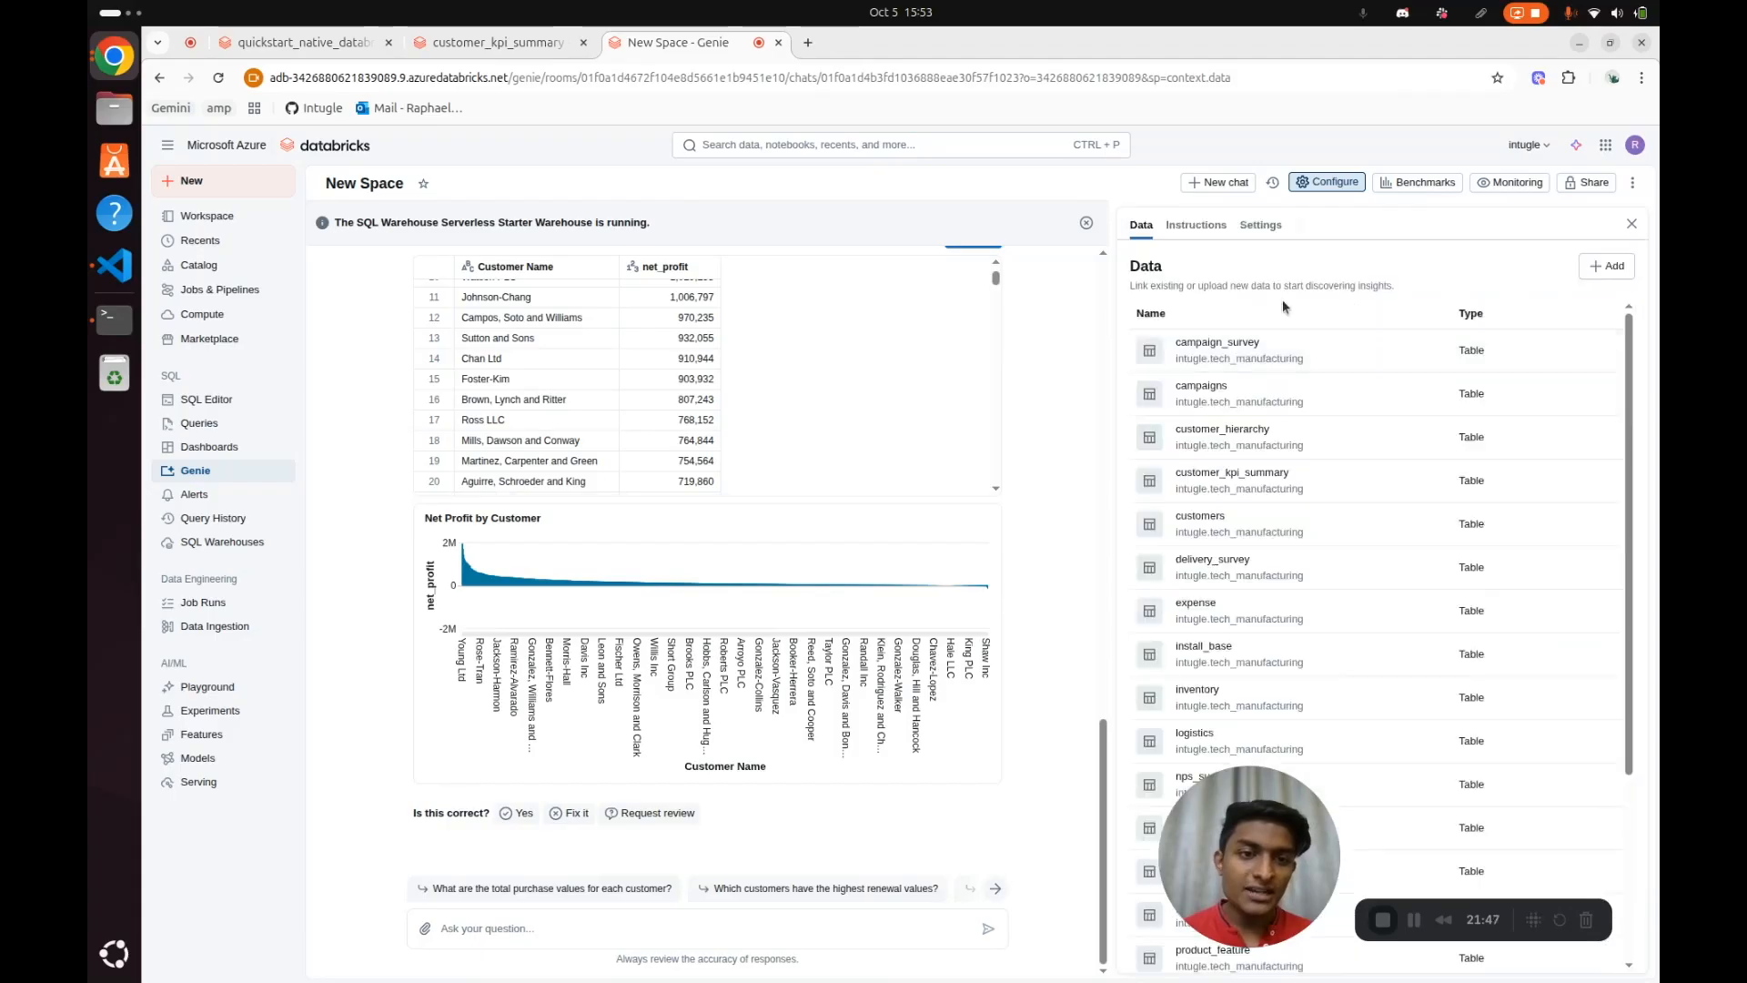
Review the table joins configured in the Genie space's instructions, and look back through the chat to the best-selling products query
{"action": "left_click", "coordinate": [1195, 226]}
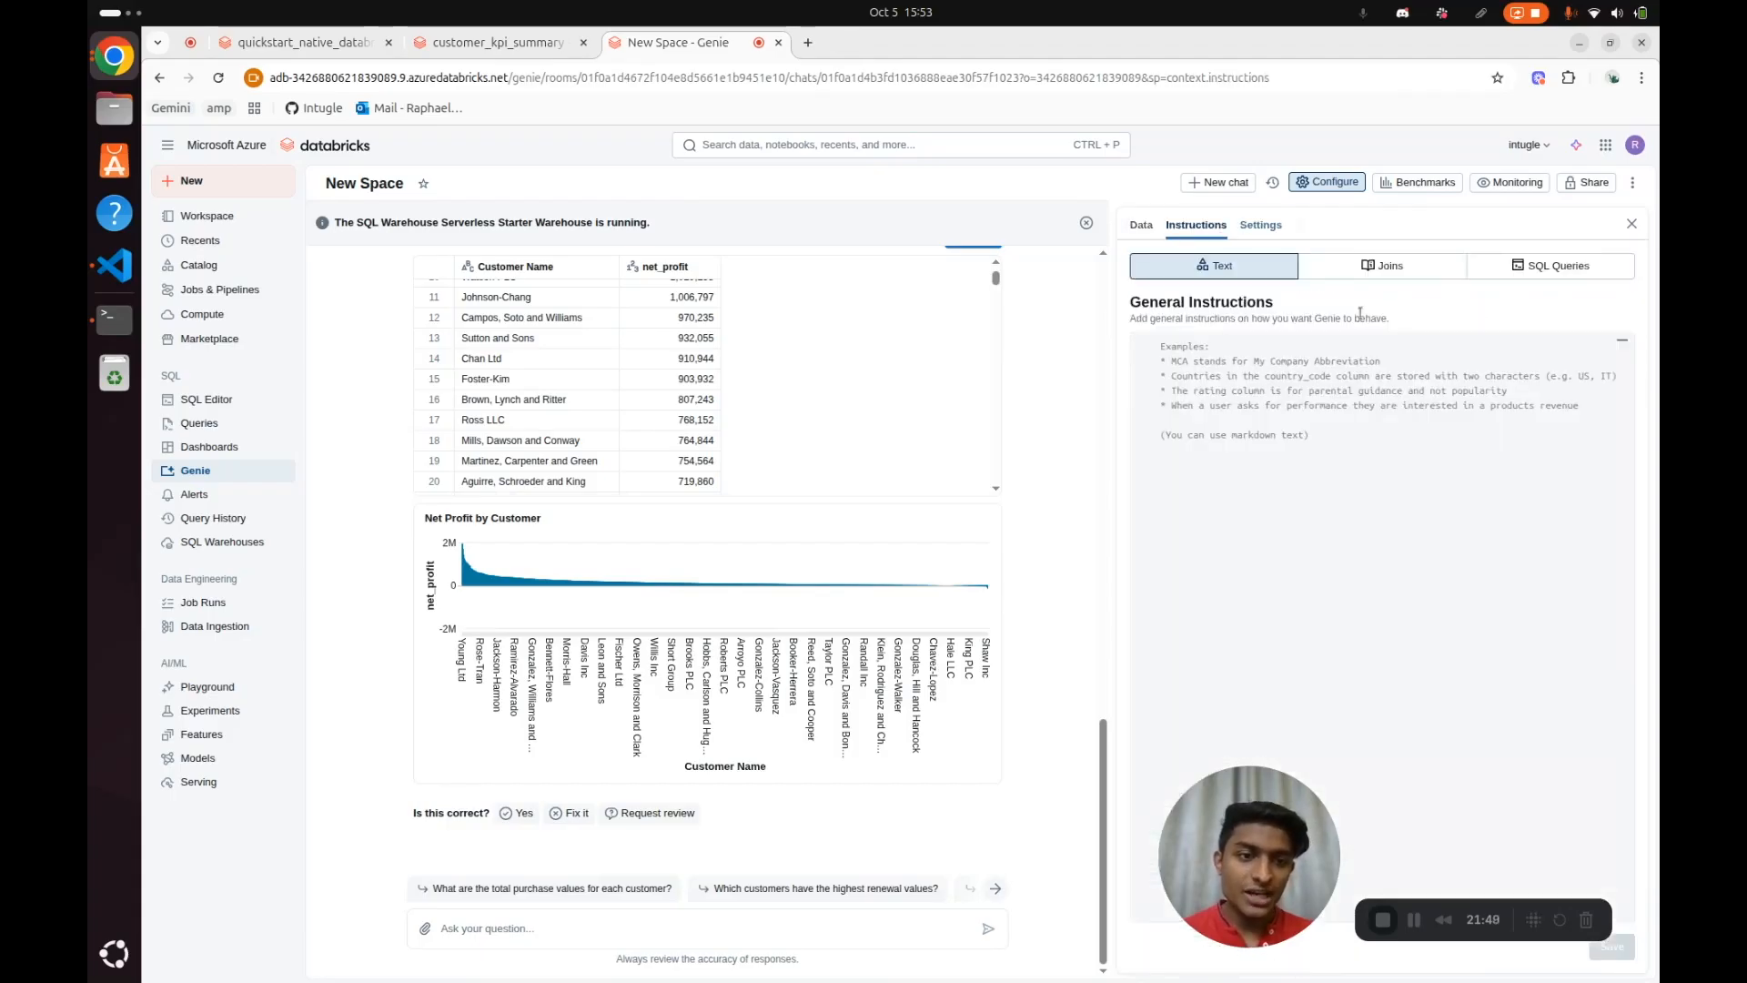
{"action": "left_click", "coordinate": [1381, 265]}
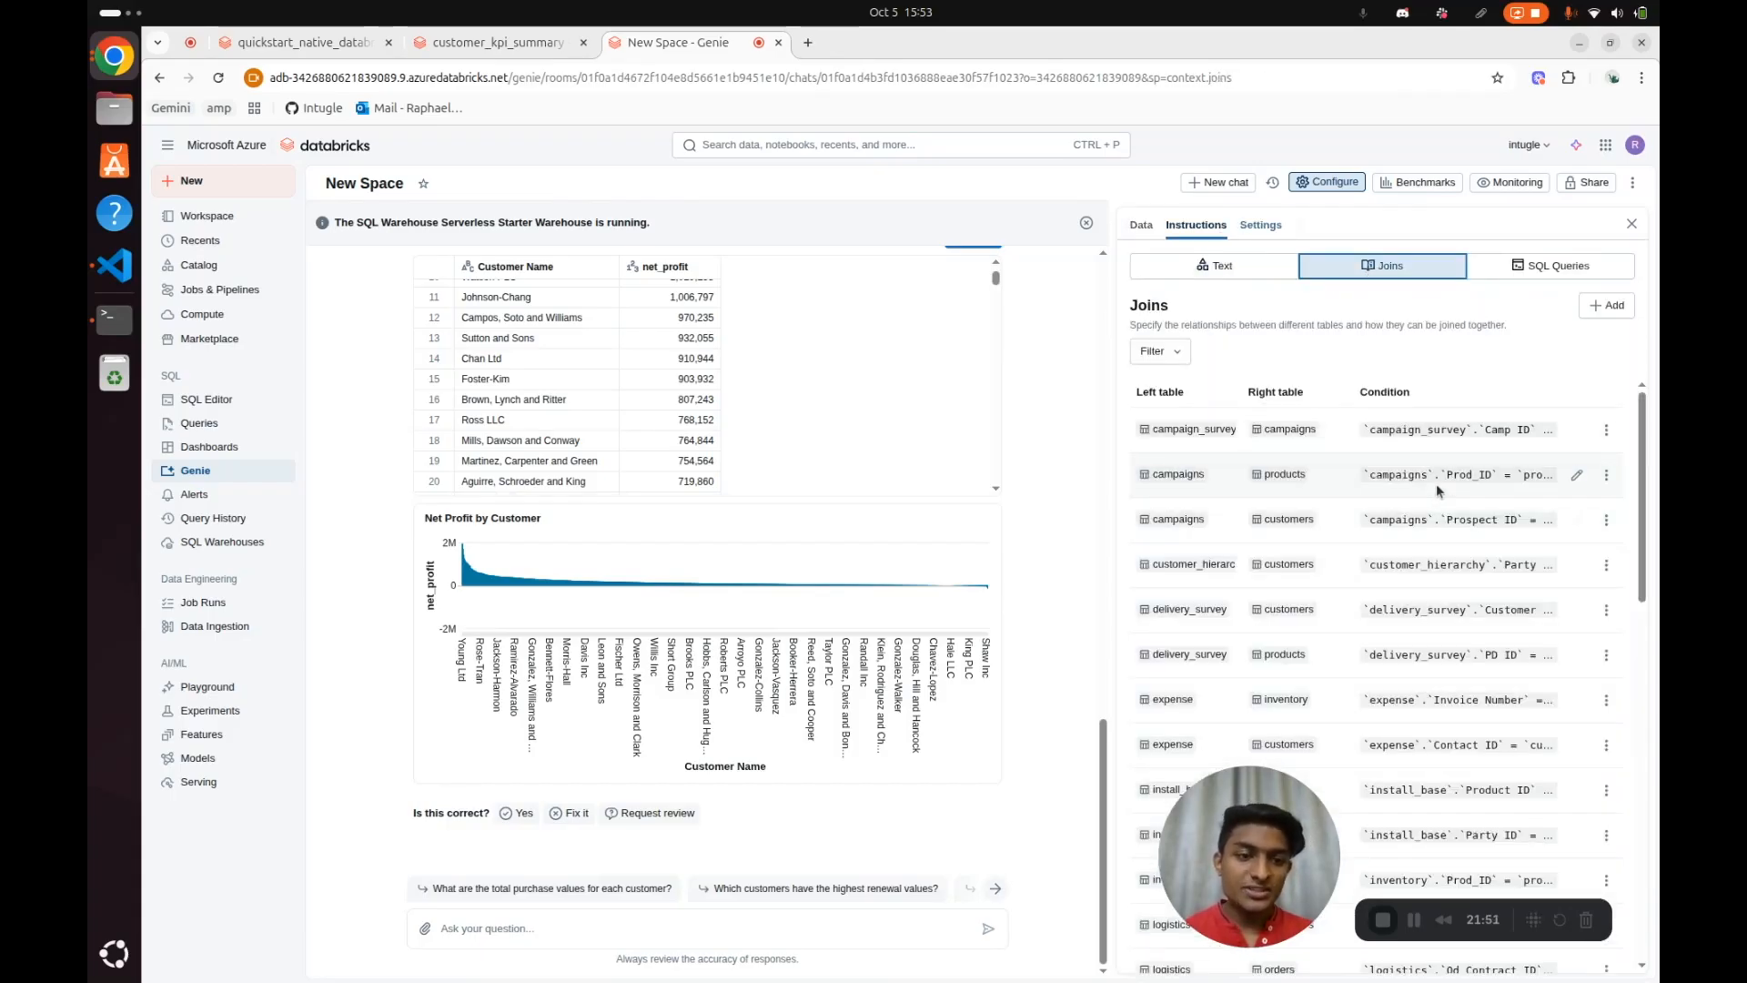
{"action": "scroll", "coordinate": [1401, 505], "scroll_direction": "down", "scroll_amount": 2}
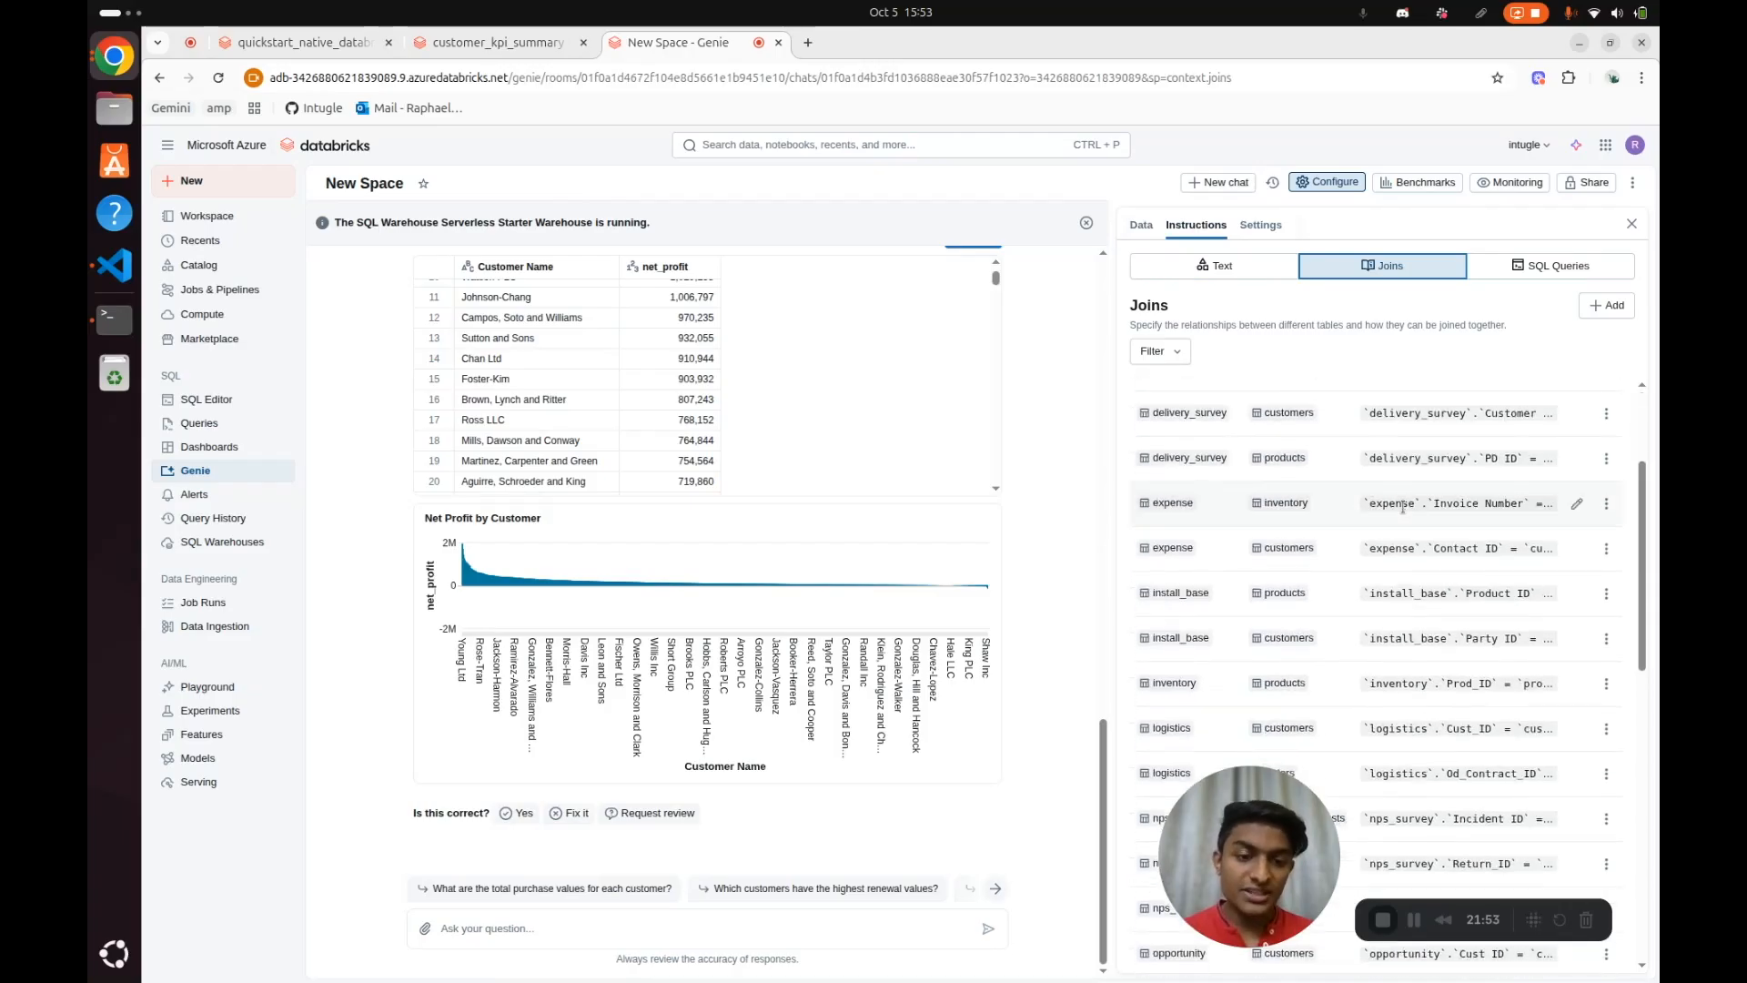
{"action": "scroll", "coordinate": [1401, 507], "scroll_direction": "up", "scroll_amount": 3}
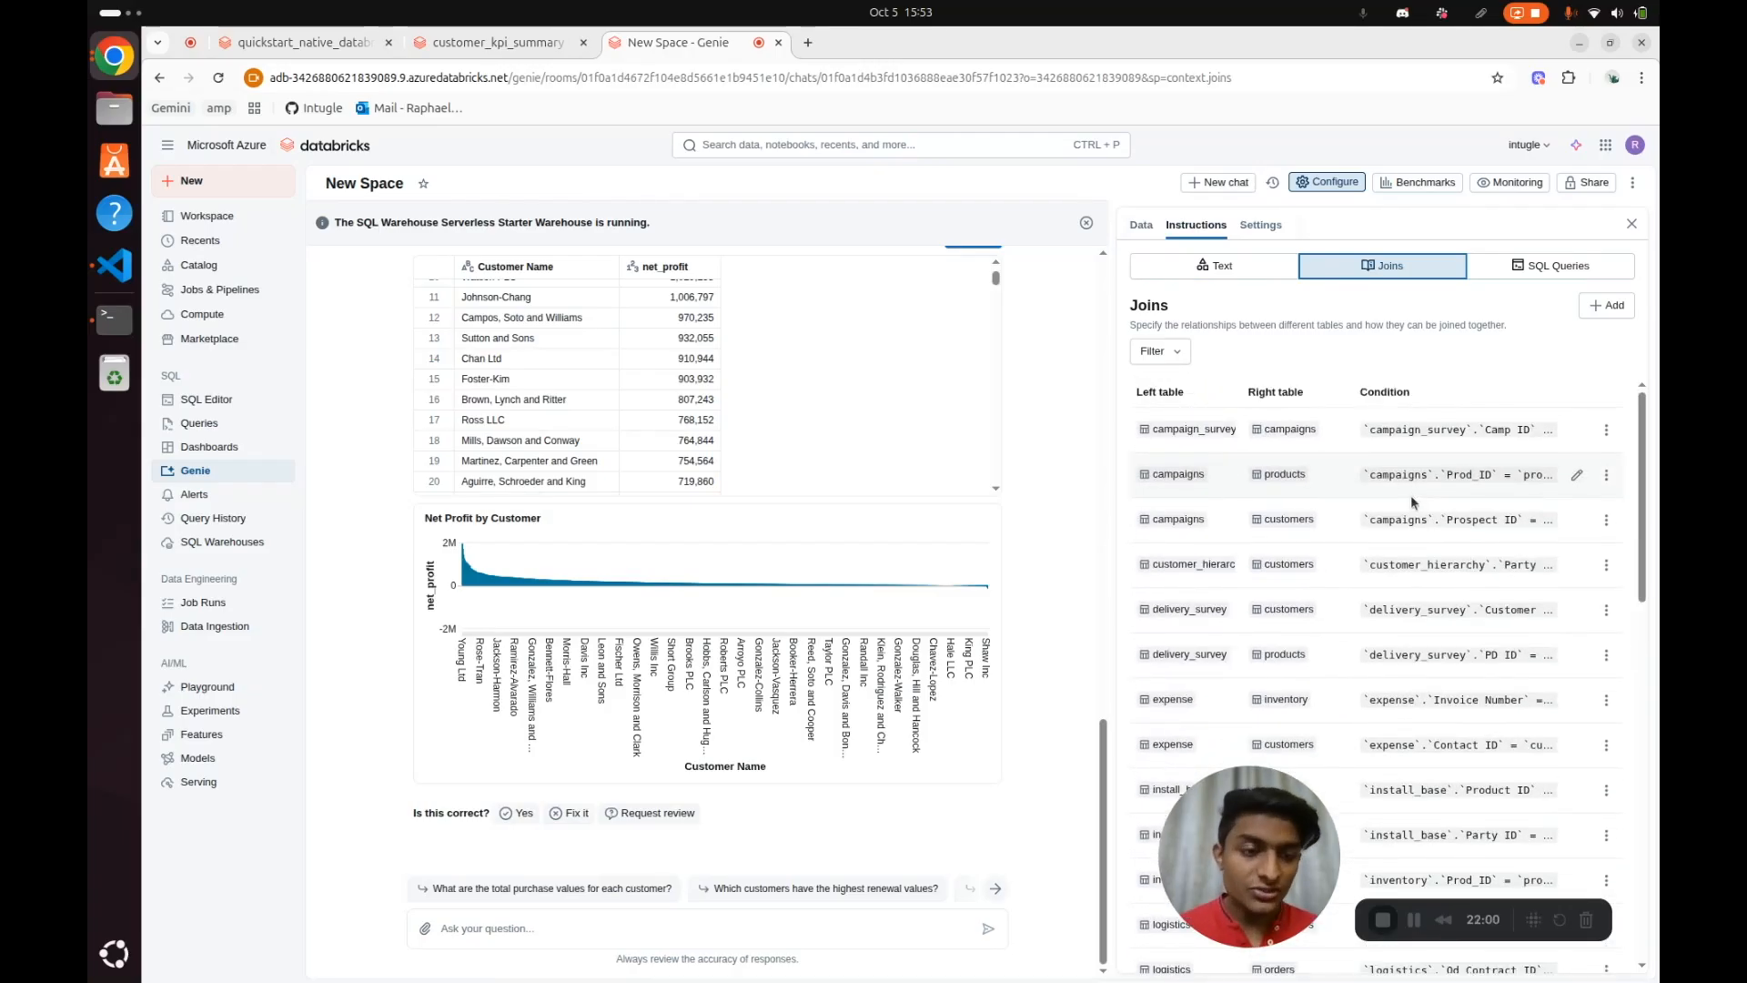
{"action": "scroll", "coordinate": [910, 491], "scroll_direction": "up", "scroll_amount": 10}
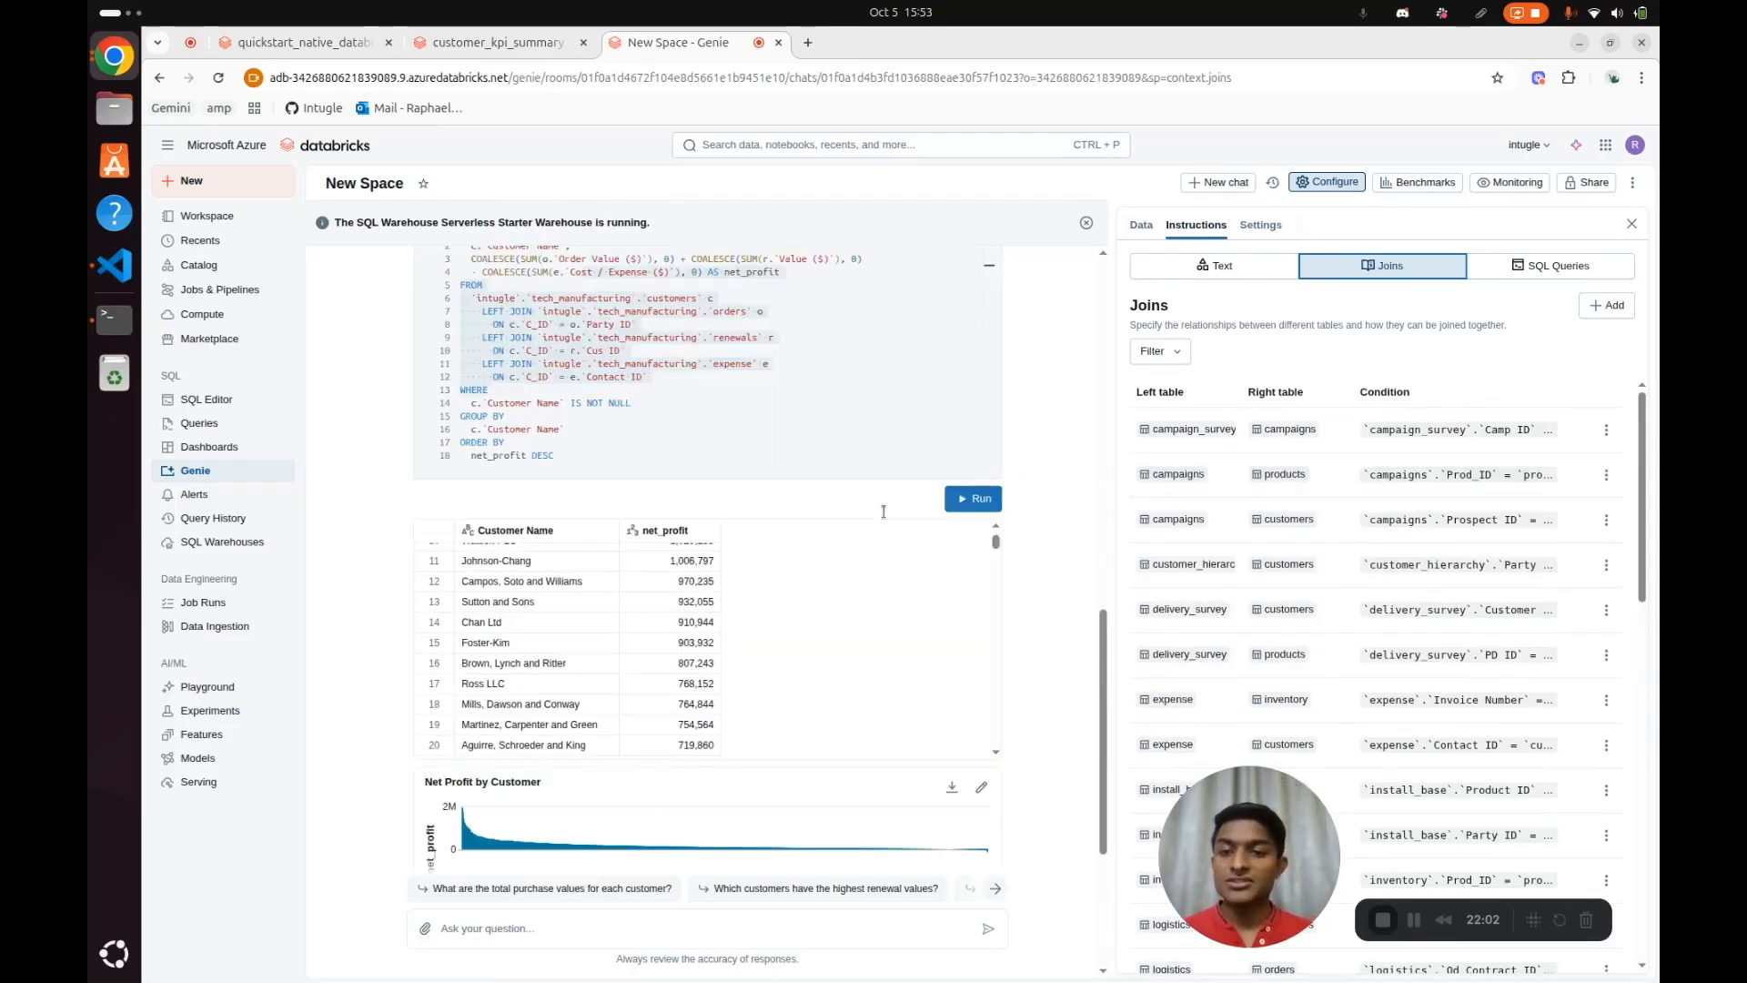
{"action": "scroll", "coordinate": [884, 510], "scroll_direction": "up", "scroll_amount": 6}
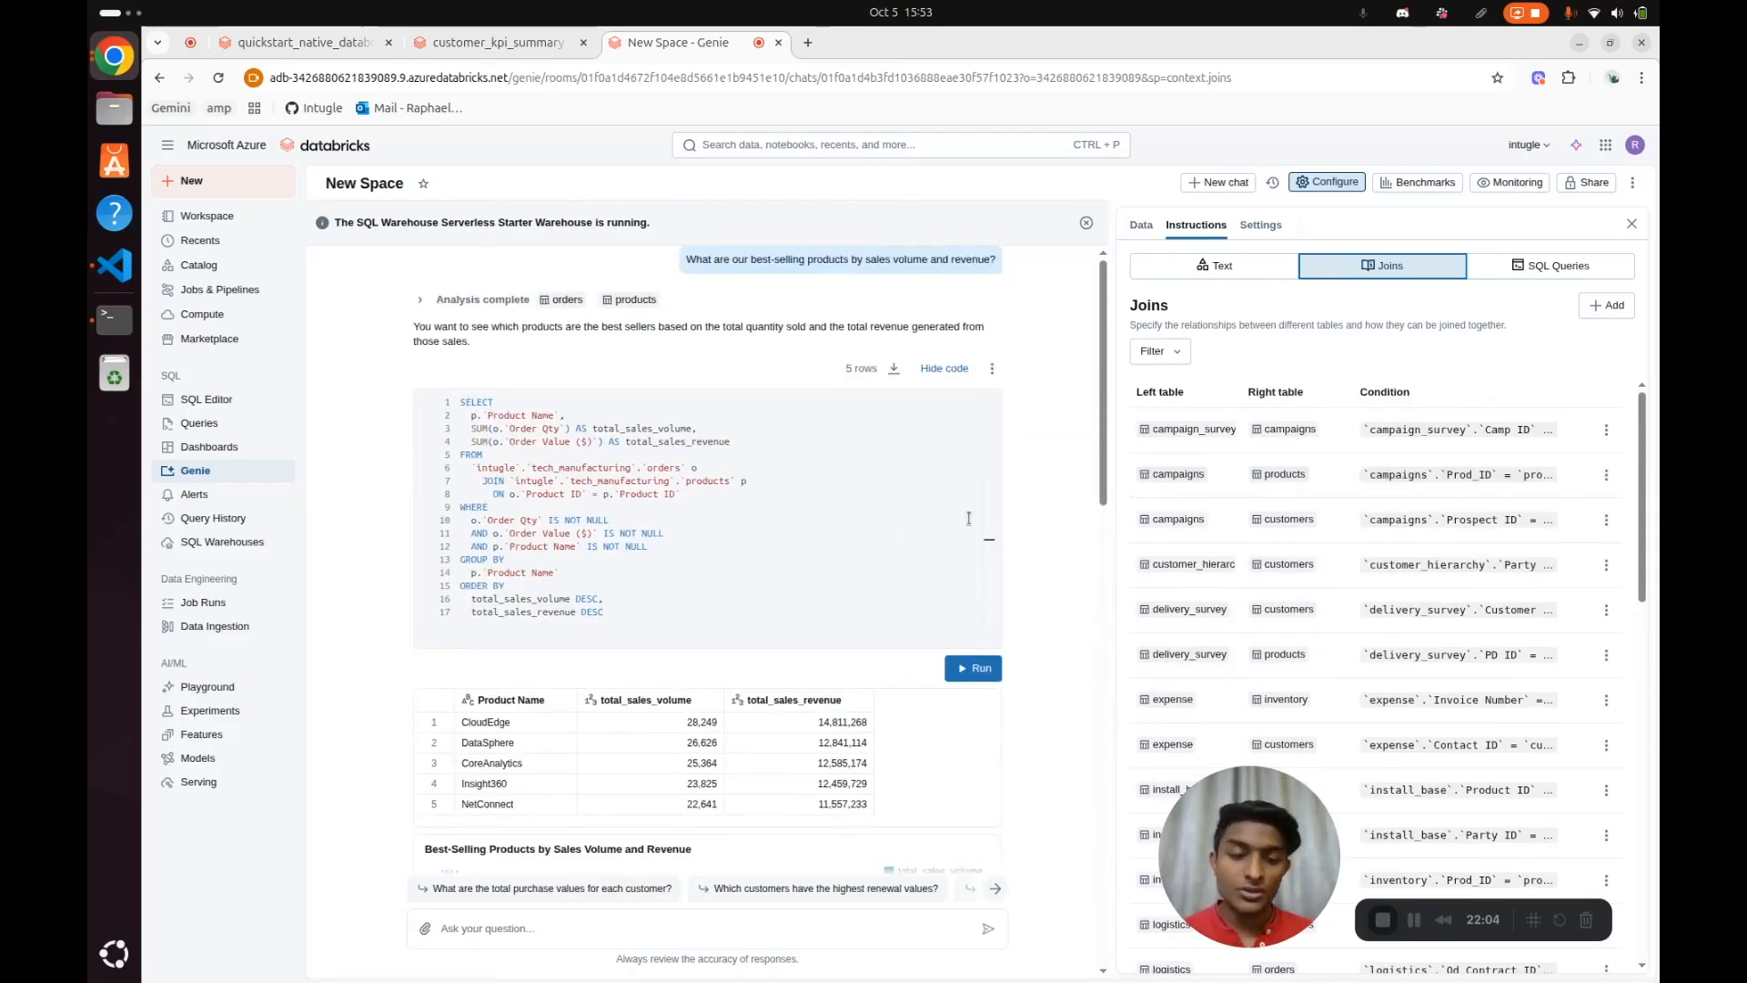